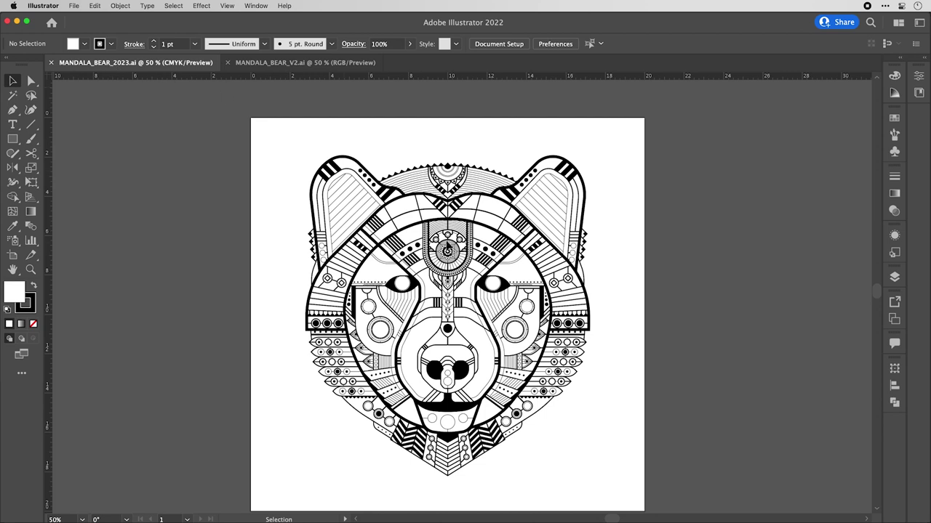
Bring up the MANDALA_BEAR_V2.ai document and look over the finished line-art bear.
{"action": "left_click", "coordinate": [285, 64]}
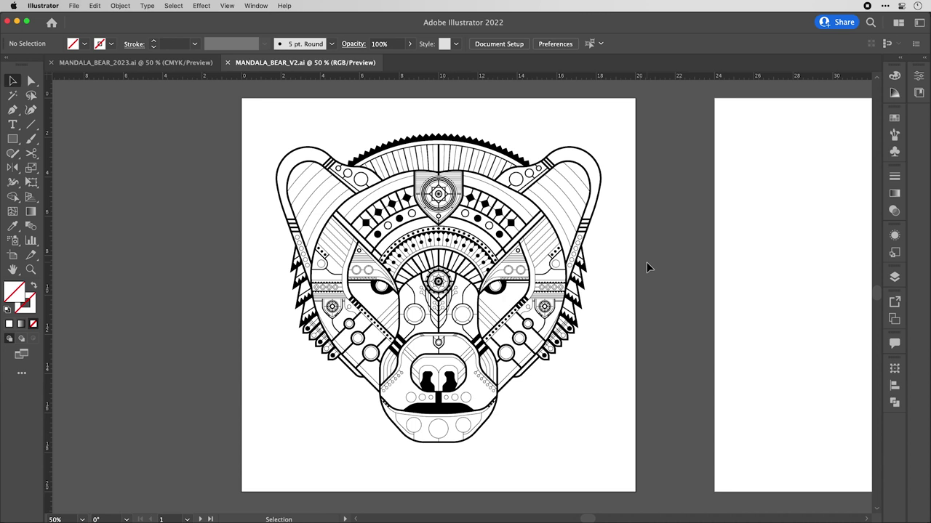
{"action": "scroll", "coordinate": [644, 269], "scroll_direction": "up", "scroll_amount": 1}
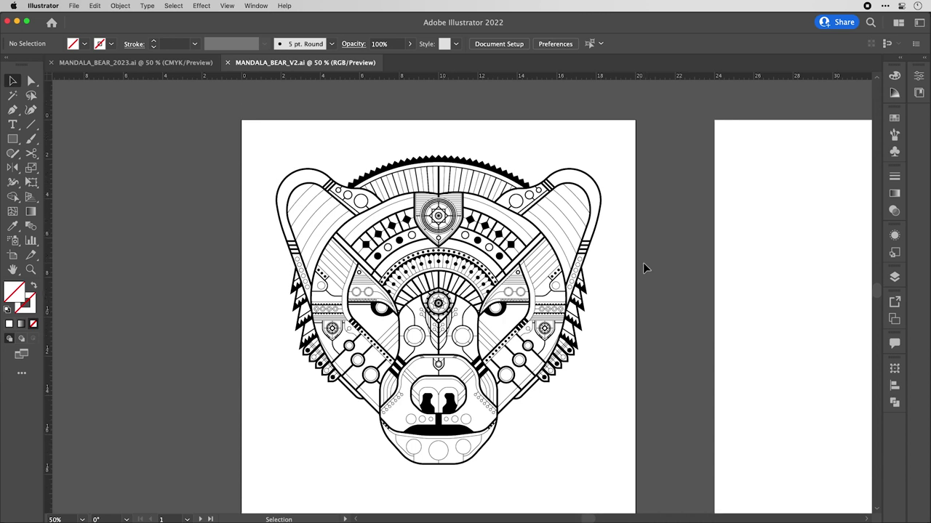
{"action": "scroll", "coordinate": [642, 268], "scroll_direction": "down", "scroll_amount": 1}
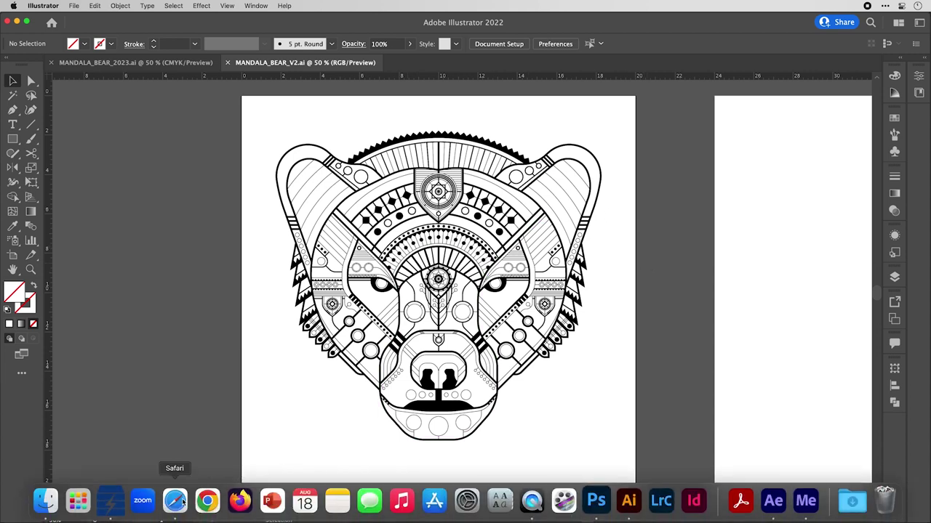
Switch to Safari and open the License page of Unsplash to review the photo usage terms.
{"action": "left_click", "coordinate": [177, 501]}
{"action": "left_click", "coordinate": [95, 435]}
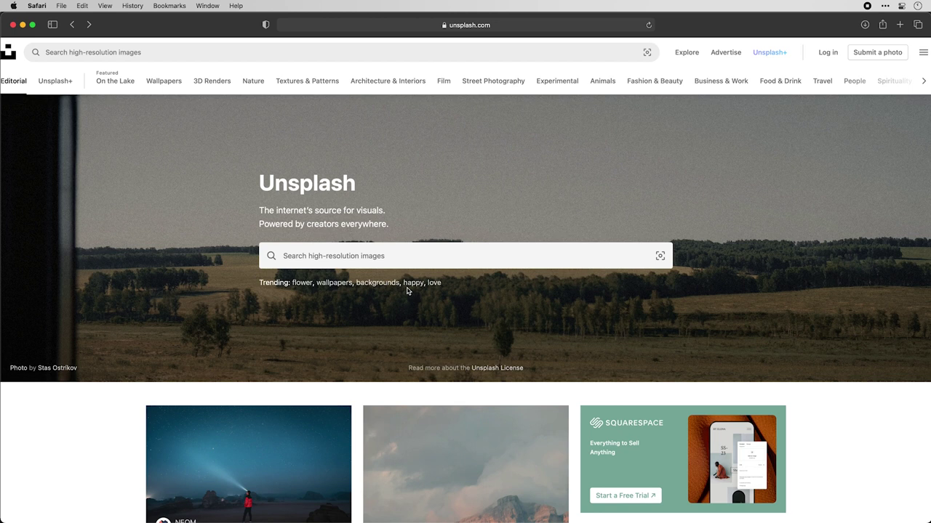
{"action": "left_click", "coordinate": [923, 54]}
{"action": "left_click", "coordinate": [638, 261]}
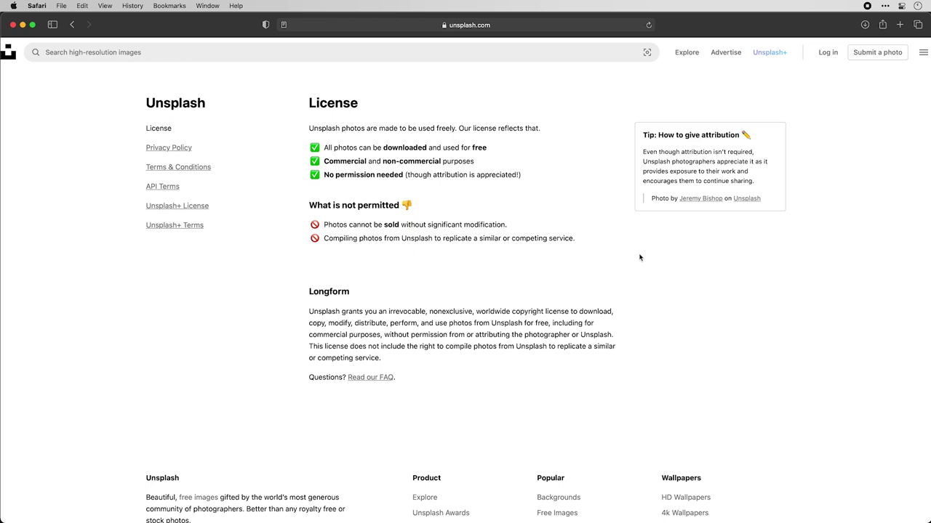
Search Unsplash for "bear" and filter the photo results to the Free license.
{"action": "left_click", "coordinate": [65, 53]}
{"action": "type", "text": "bear"}
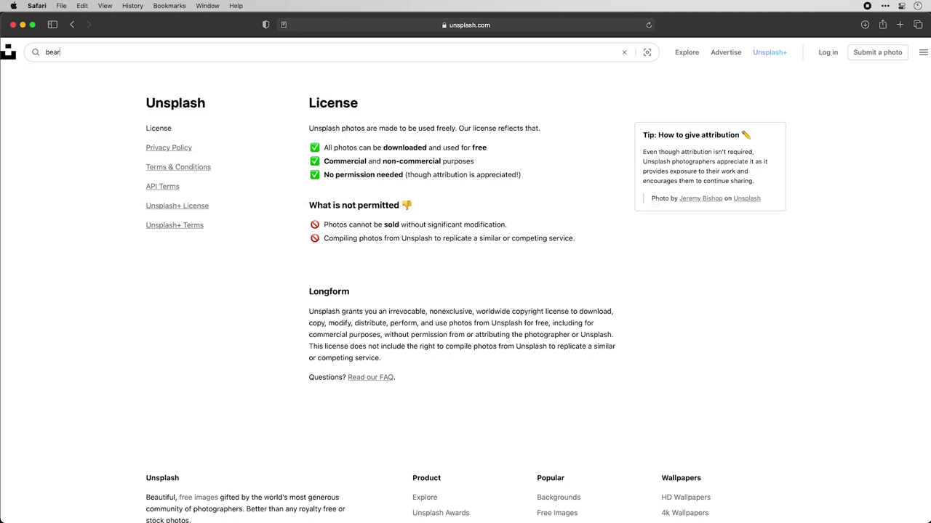
{"action": "key", "text": "Return"}
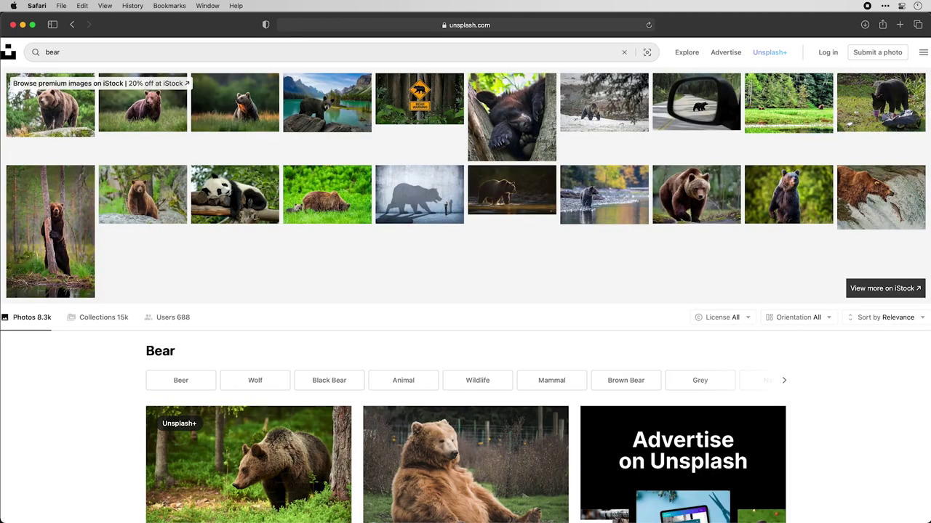
{"action": "scroll", "coordinate": [214, 140], "scroll_direction": "down", "scroll_amount": 5}
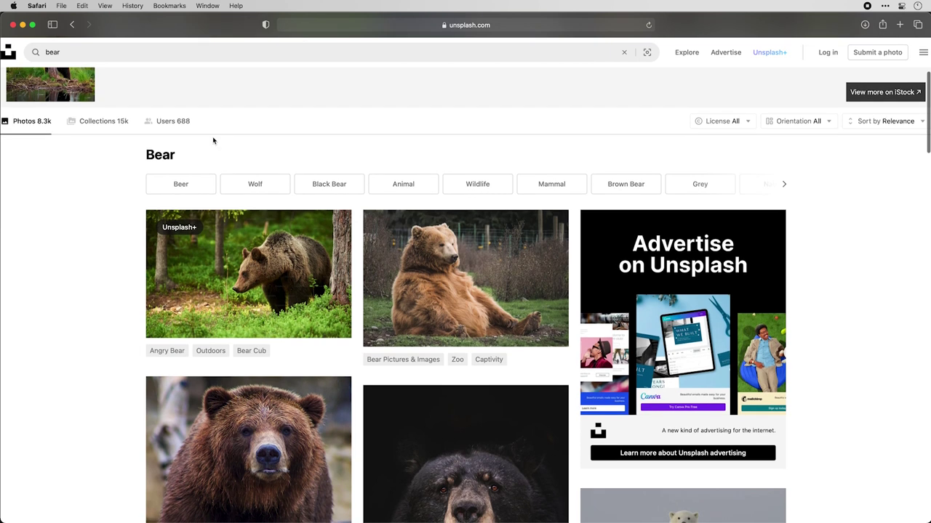
{"action": "scroll", "coordinate": [214, 139], "scroll_direction": "down", "scroll_amount": 2}
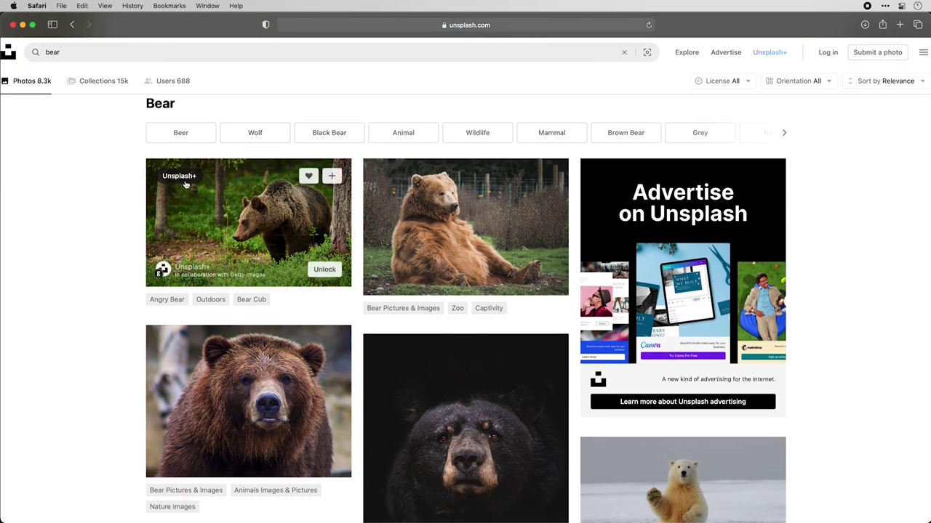
{"action": "scroll", "coordinate": [206, 181], "scroll_direction": "up", "scroll_amount": 2}
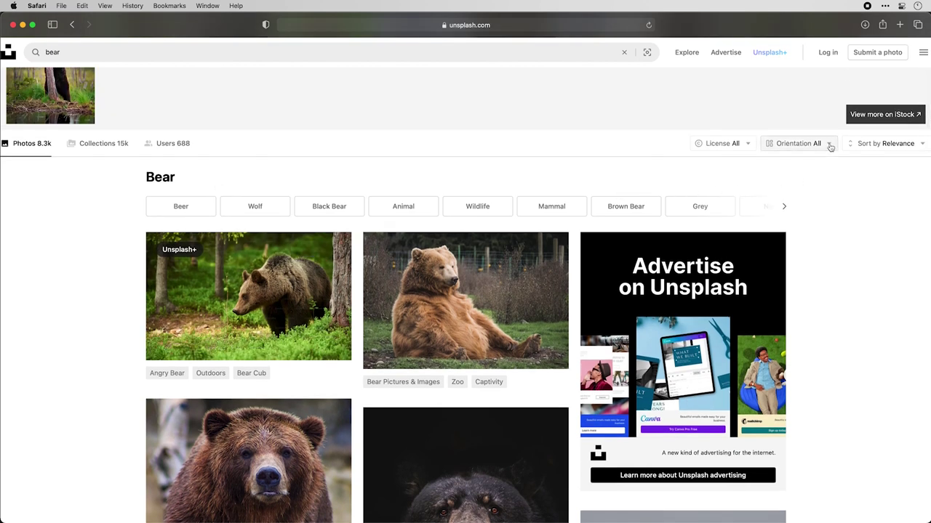
{"action": "left_click", "coordinate": [731, 143]}
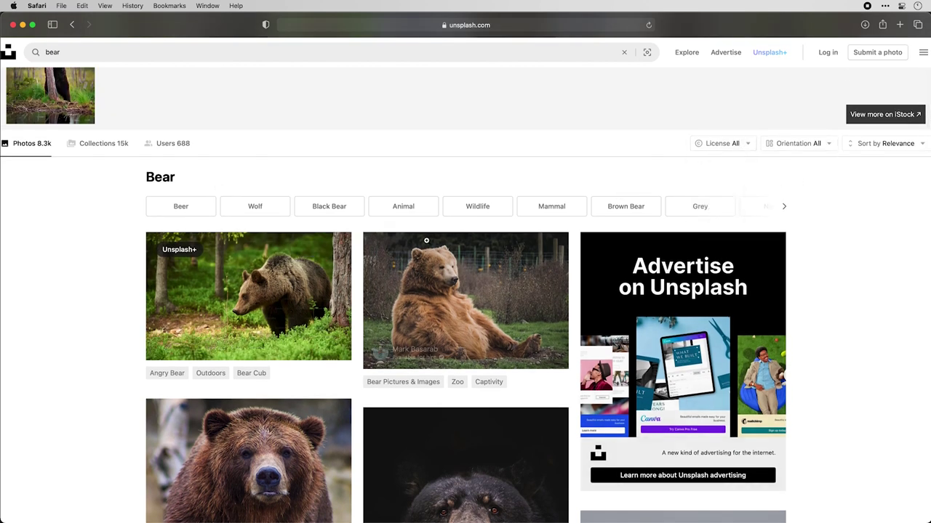
Browse the free bear photos for suitable front-facing reference images.
{"action": "scroll", "coordinate": [427, 241], "scroll_direction": "down", "scroll_amount": 5}
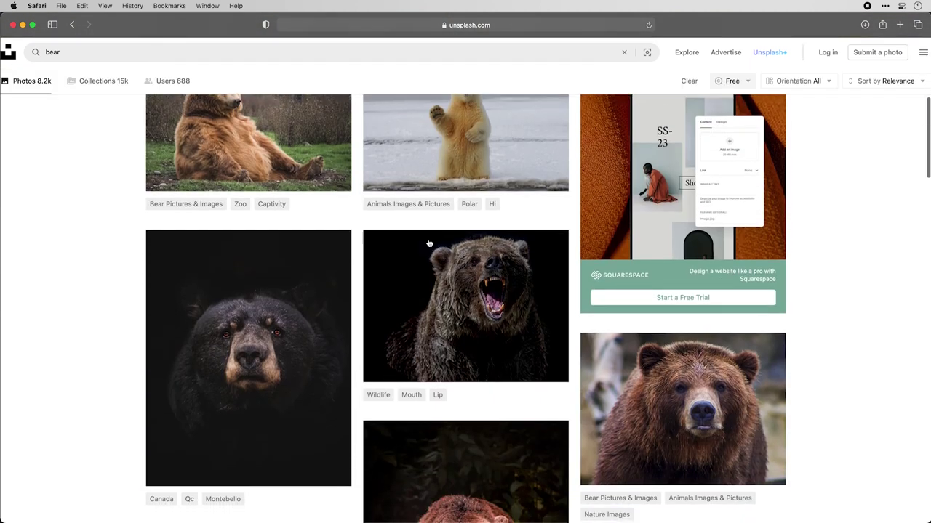
{"action": "scroll", "coordinate": [429, 244], "scroll_direction": "up", "scroll_amount": 2}
{"action": "scroll", "coordinate": [428, 240], "scroll_direction": "down", "scroll_amount": 2}
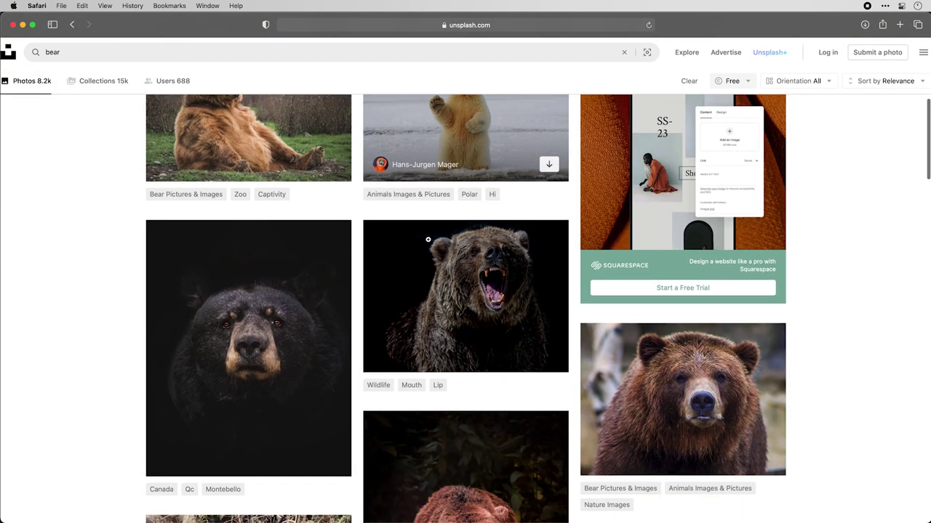
{"action": "scroll", "coordinate": [428, 239], "scroll_direction": "down", "scroll_amount": 2}
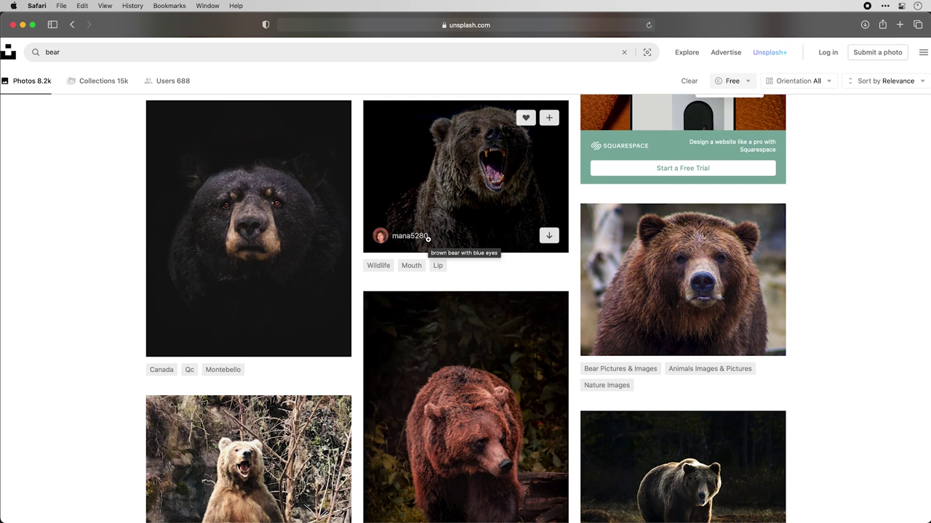
{"action": "scroll", "coordinate": [428, 239], "scroll_direction": "up", "scroll_amount": 1}
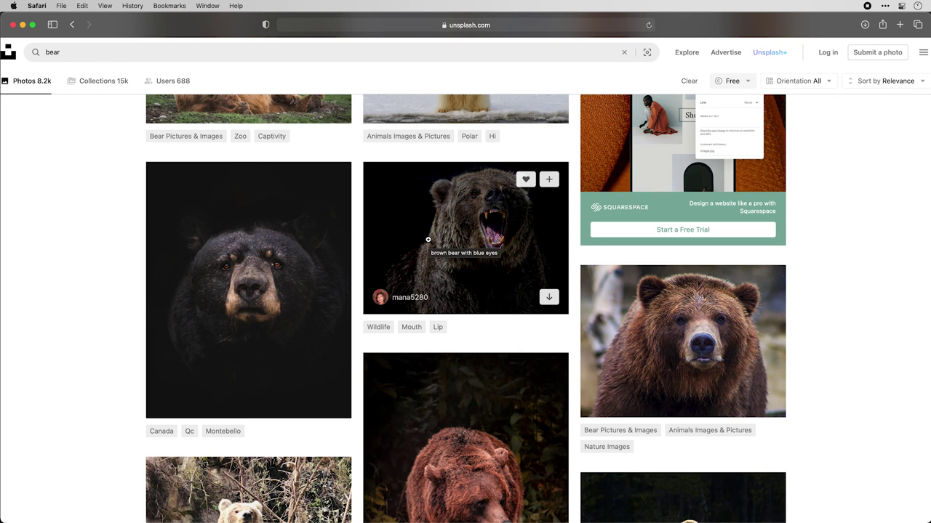
{"action": "scroll", "coordinate": [427, 240], "scroll_direction": "down", "scroll_amount": 1}
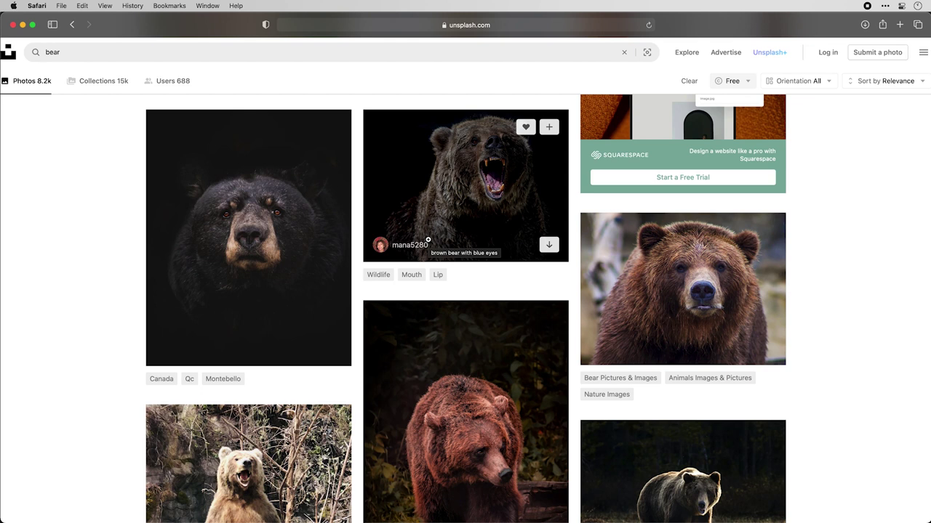
{"action": "scroll", "coordinate": [427, 239], "scroll_direction": "down", "scroll_amount": 1}
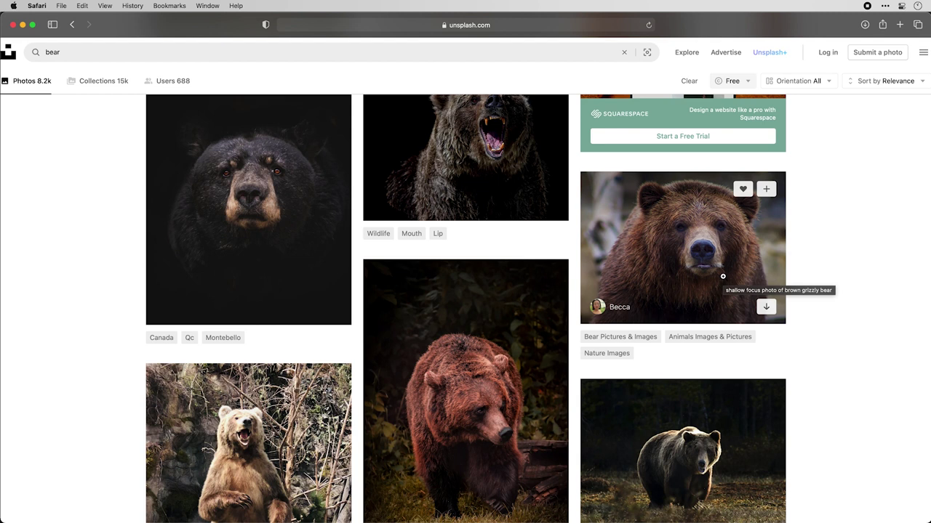
{"action": "scroll", "coordinate": [728, 275], "scroll_direction": "down", "scroll_amount": 6}
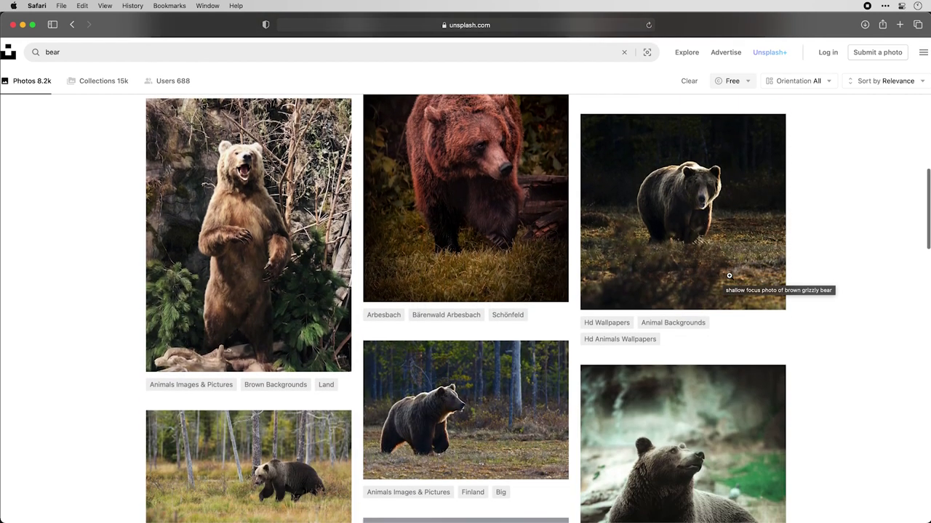
{"action": "scroll", "coordinate": [706, 266], "scroll_direction": "down", "scroll_amount": 8}
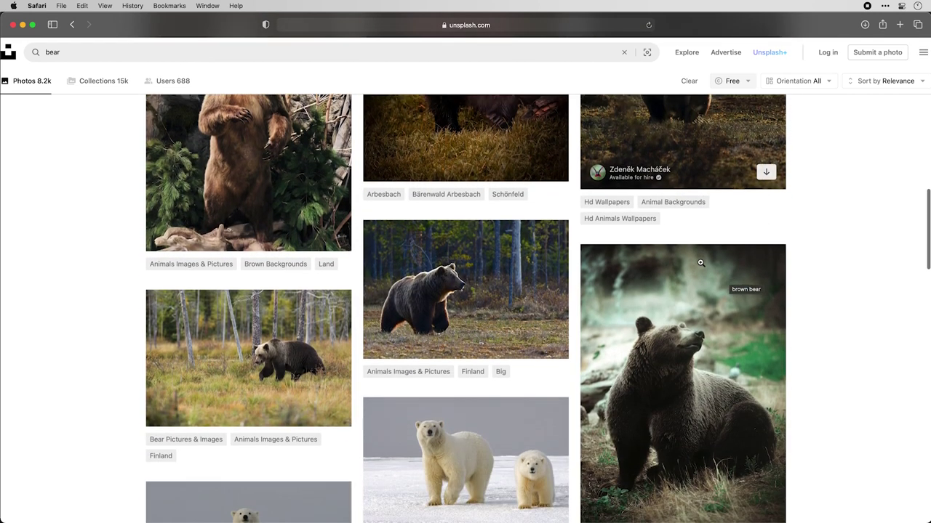
{"action": "scroll", "coordinate": [700, 262], "scroll_direction": "down", "scroll_amount": 10}
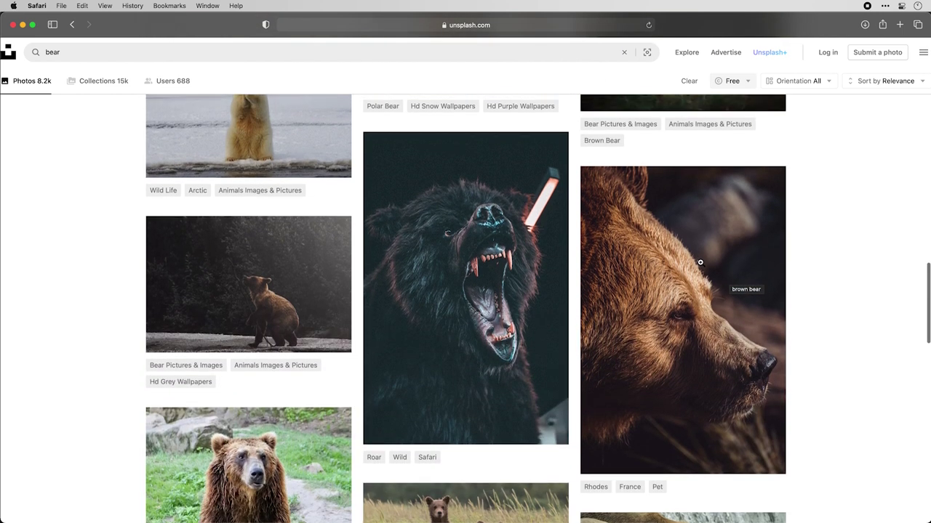
{"action": "scroll", "coordinate": [700, 263], "scroll_direction": "down", "scroll_amount": 6}
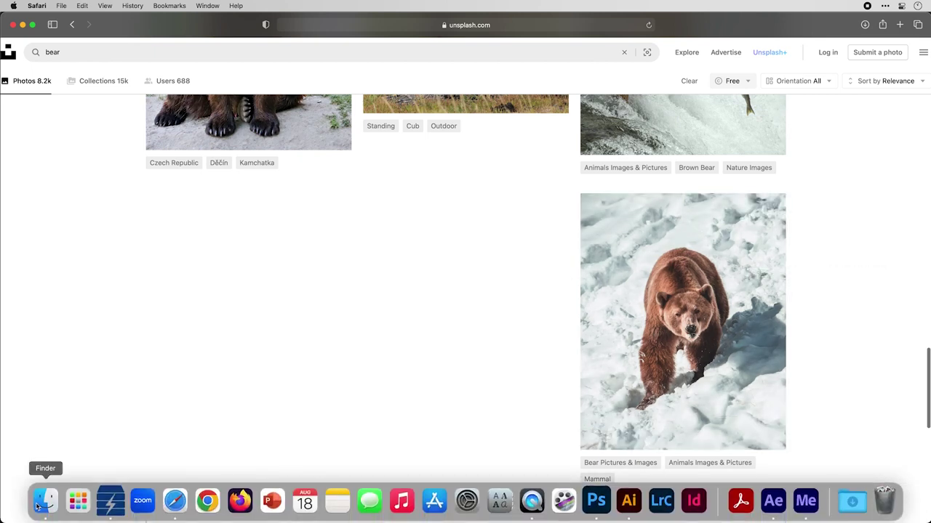
Switch to Finder and preview the downloaded bear photos in the UNSPLASH_BEAR_IMAGES folder one after another.
{"action": "left_click", "coordinate": [45, 500]}
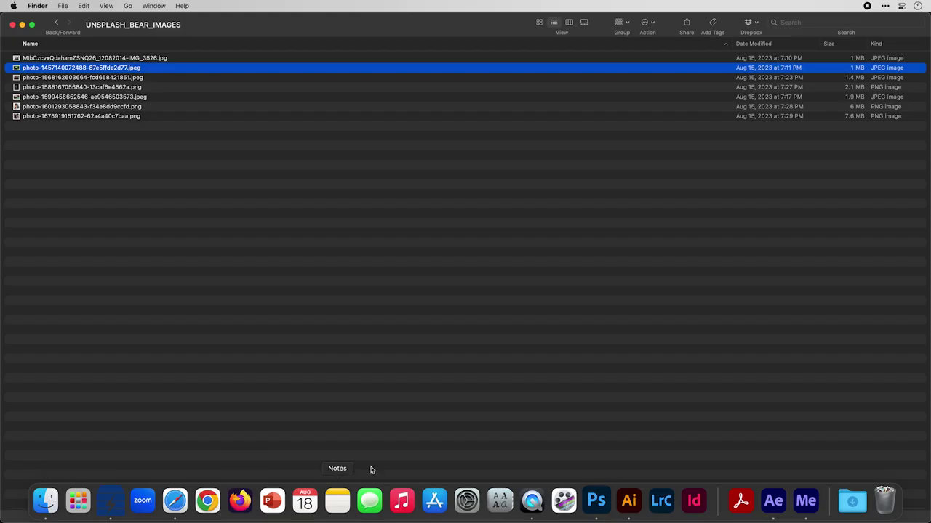
{"action": "left_click", "coordinate": [107, 58]}
{"action": "key", "text": "space"}
{"action": "key", "text": "Down"}
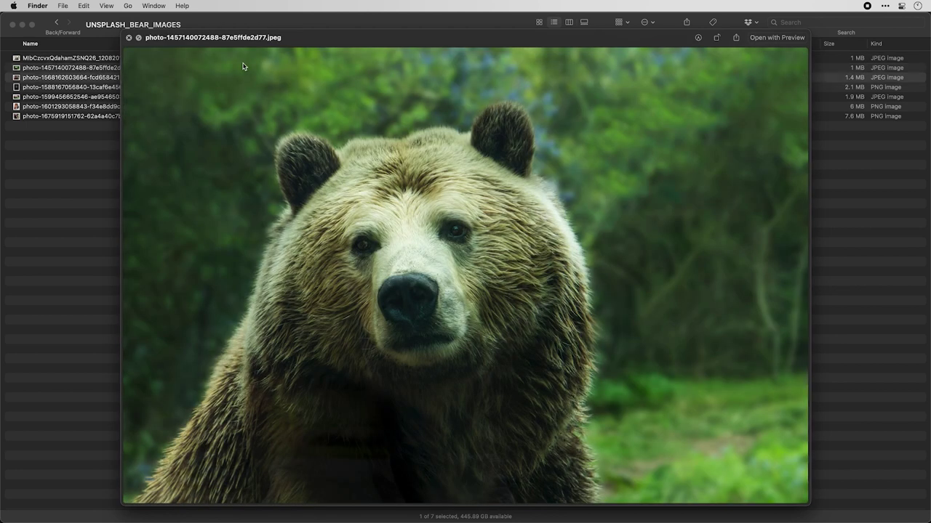
{"action": "key", "text": "Down"}
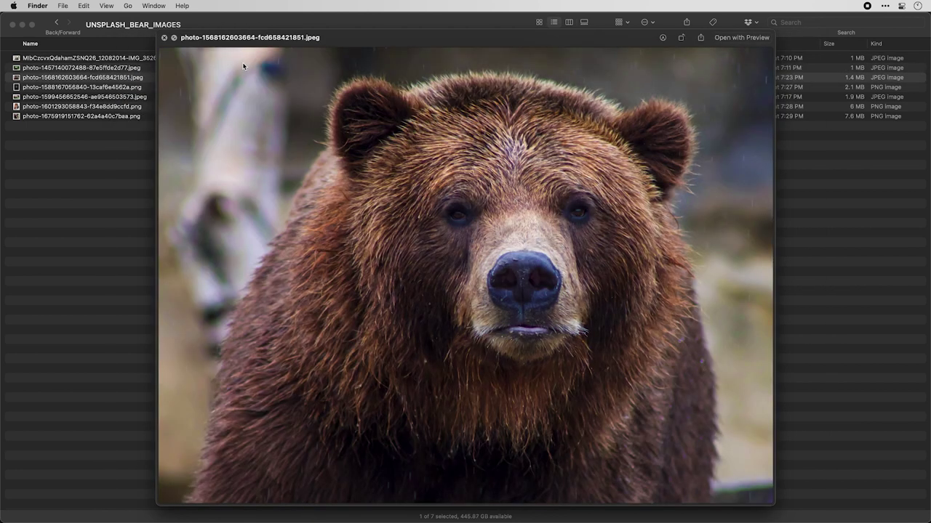
{"action": "key", "text": "Down"}
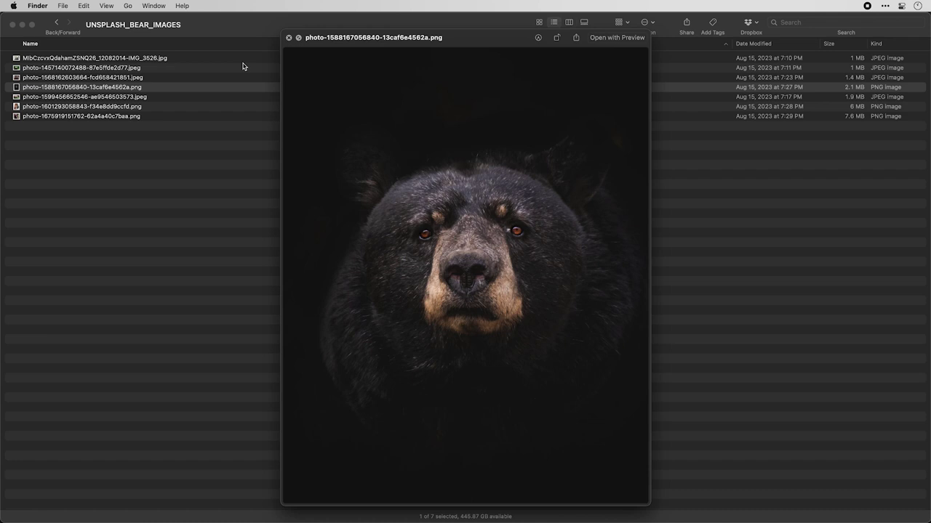
{"action": "key", "text": "Down"}
{"action": "key", "text": "space"}
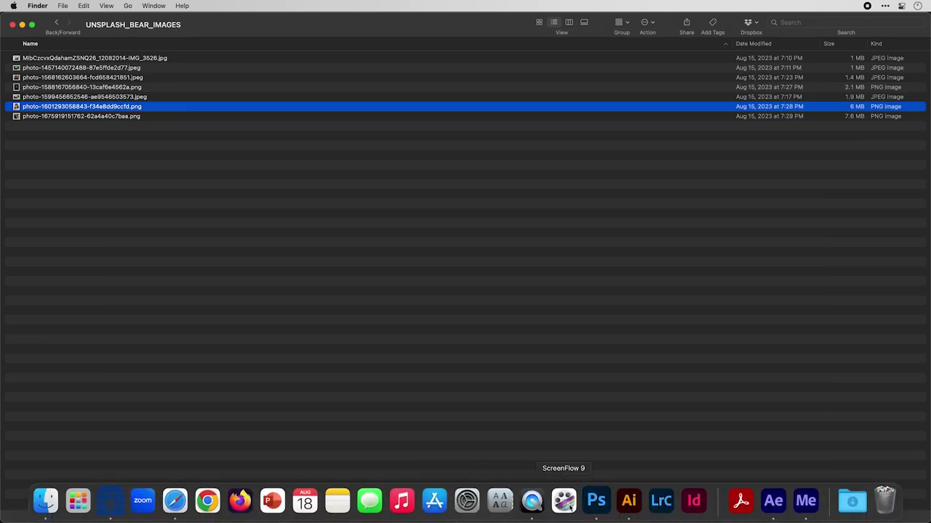
Switch to Photoshop, bring the brown bear snow photo to the front and activate the Polygonal Lasso tool.
{"action": "left_click", "coordinate": [596, 501]}
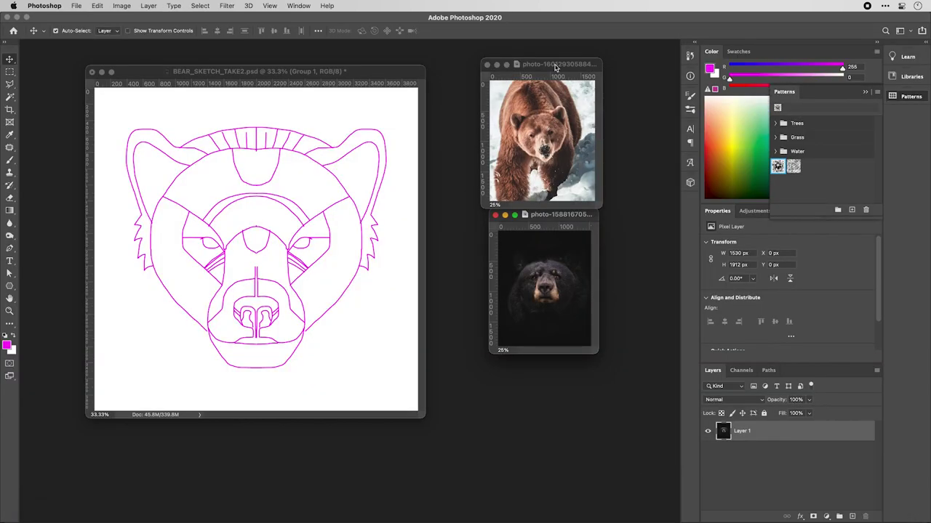
{"action": "left_click", "coordinate": [554, 66]}
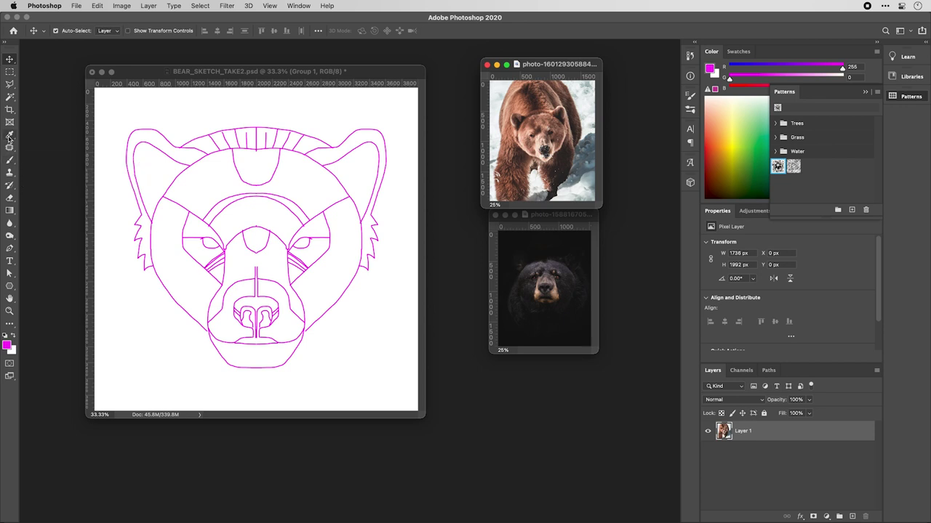
{"action": "left_click", "coordinate": [10, 85]}
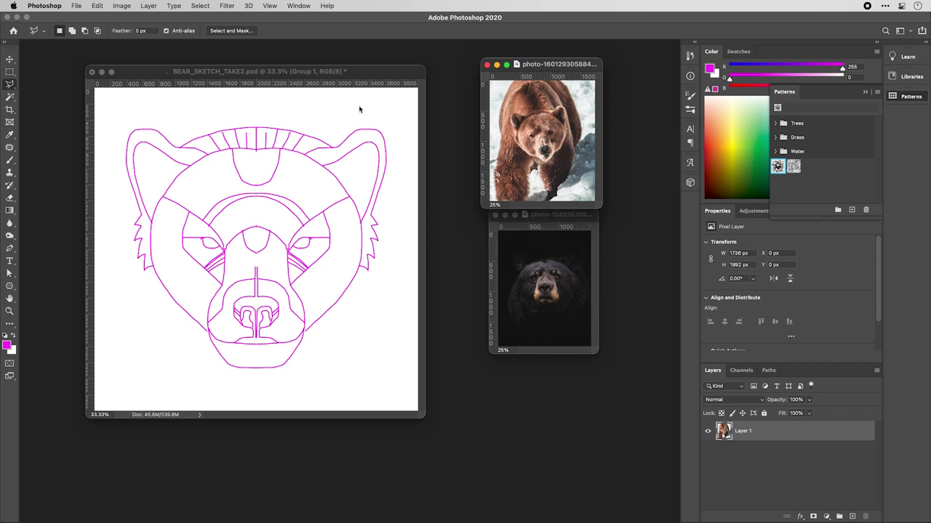
In BEAR_SKETCH_TAKE2.psd, hide Layer 5 copy and Layer 5 and show Group 1 with the photo composite.
{"action": "left_click", "coordinate": [279, 71]}
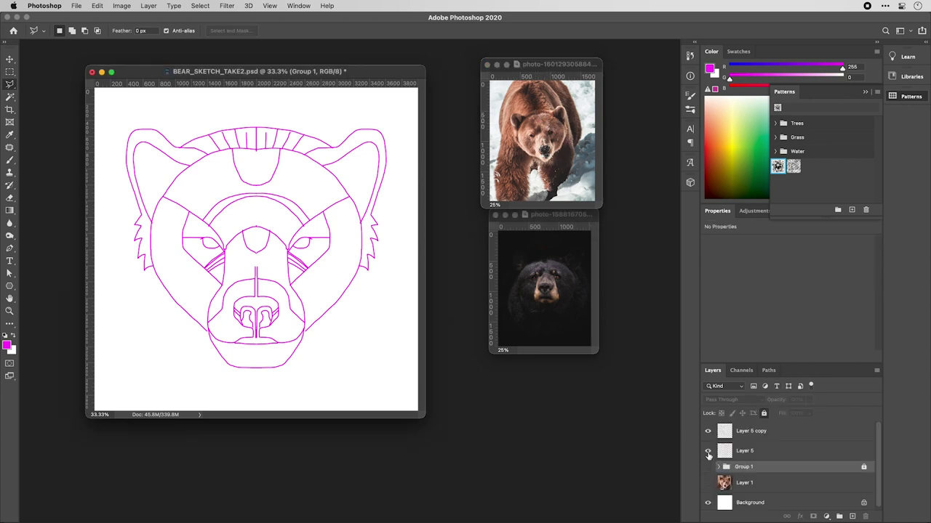
{"action": "left_click", "coordinate": [708, 433]}
{"action": "left_click", "coordinate": [708, 468]}
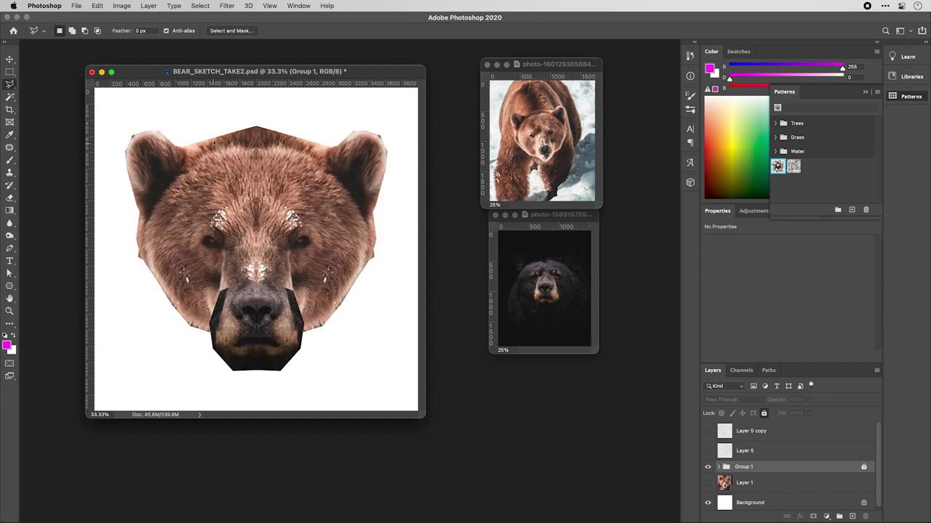
Expand Group 1 and toggle Layer 3 and Layer 3 copy off and back on to compare the two snouts.
{"action": "left_click", "coordinate": [718, 468]}
{"action": "scroll", "coordinate": [724, 471], "scroll_direction": "down", "scroll_amount": 2}
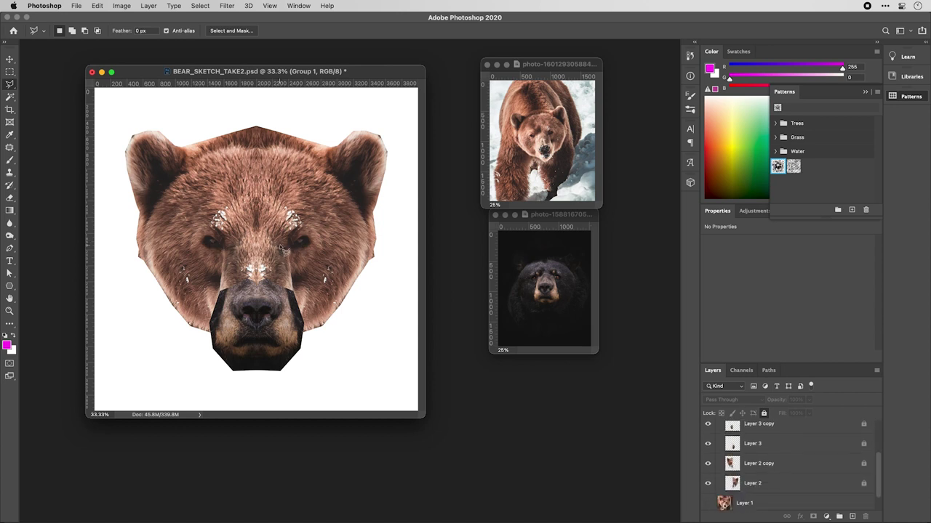
{"action": "scroll", "coordinate": [732, 451], "scroll_direction": "up", "scroll_amount": 1}
{"action": "left_click", "coordinate": [707, 462]}
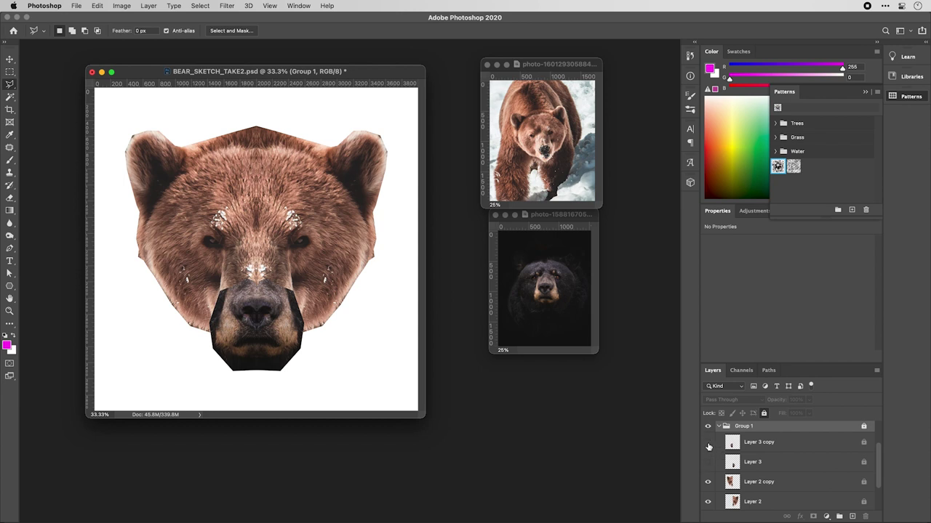
{"action": "left_click", "coordinate": [709, 442]}
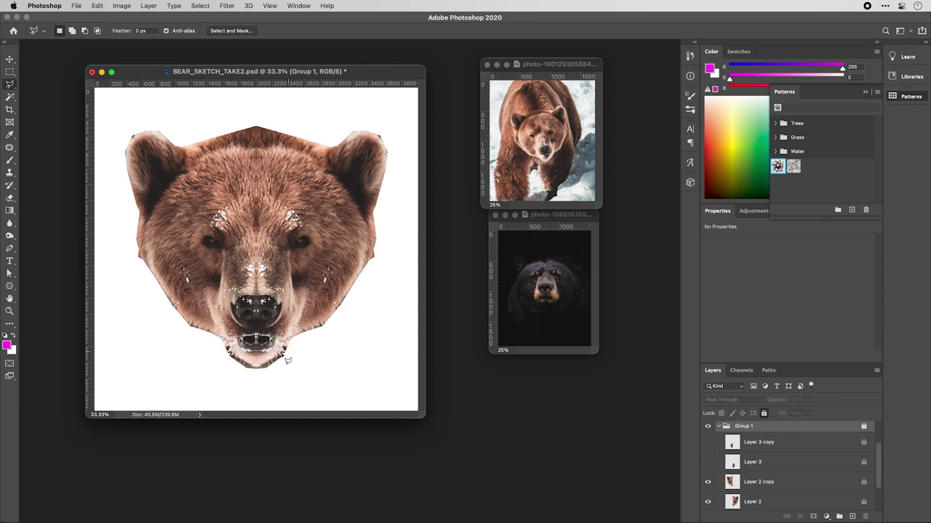
{"action": "left_click", "coordinate": [709, 443]}
{"action": "left_click", "coordinate": [708, 462]}
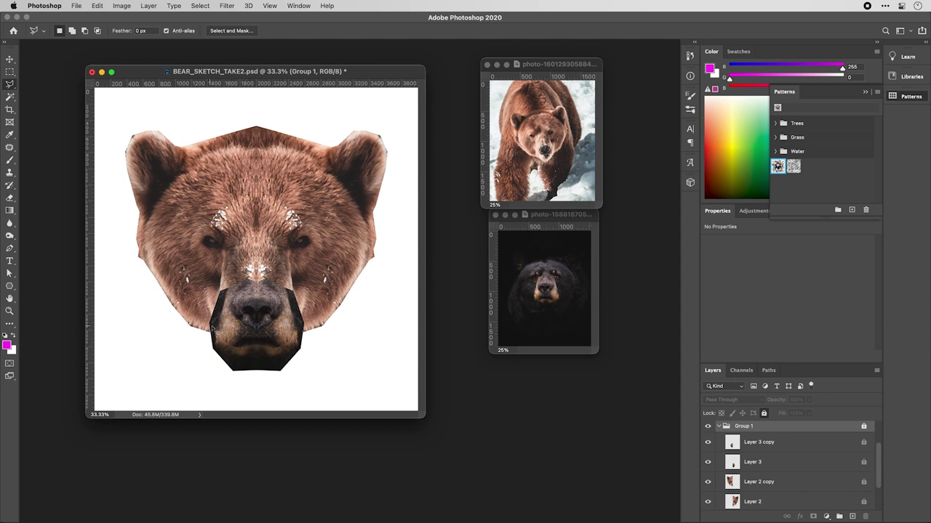
Collapse Group 1 and show Layer 5's magenta line sketch over the photo composite.
{"action": "left_click", "coordinate": [718, 427]}
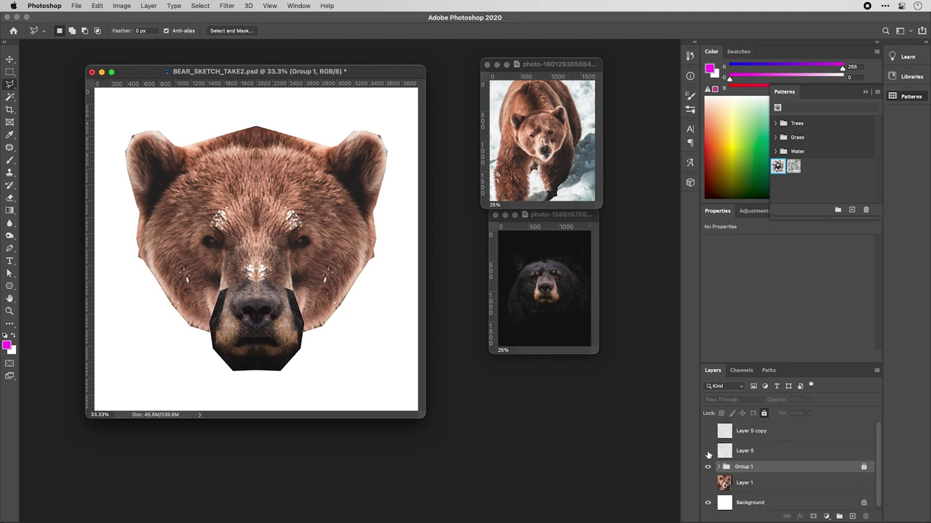
{"action": "left_click", "coordinate": [707, 451]}
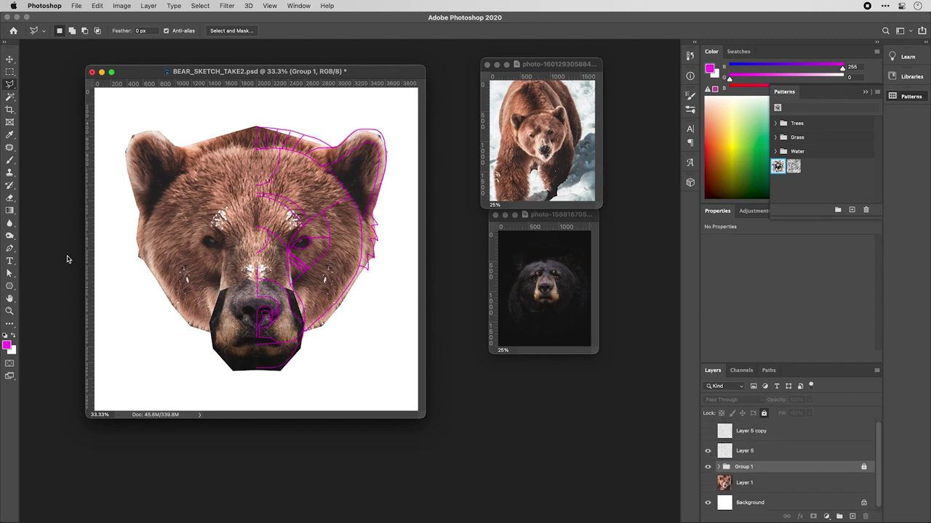
Activate the Brush tool, review its brush presets and toggle Group 1's visibility.
{"action": "left_click", "coordinate": [9, 160]}
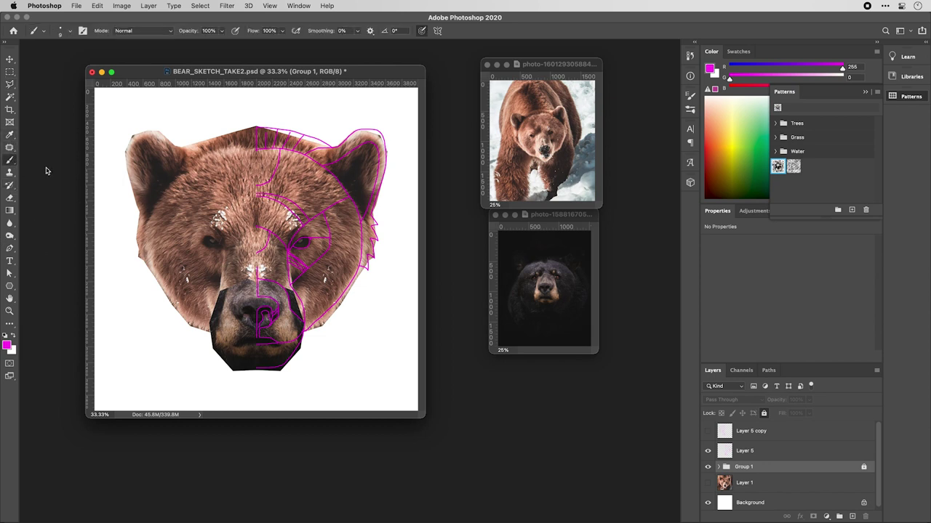
{"action": "left_click", "coordinate": [69, 33]}
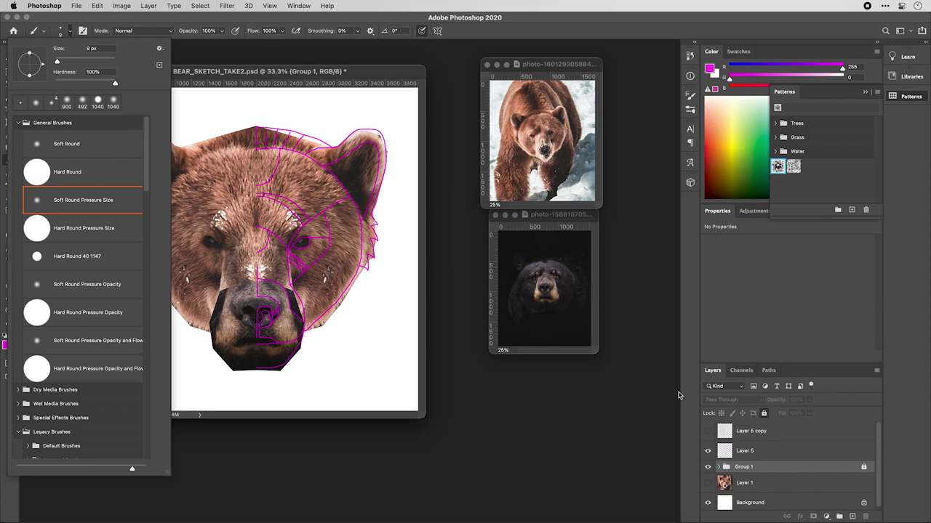
{"action": "left_click", "coordinate": [709, 468]}
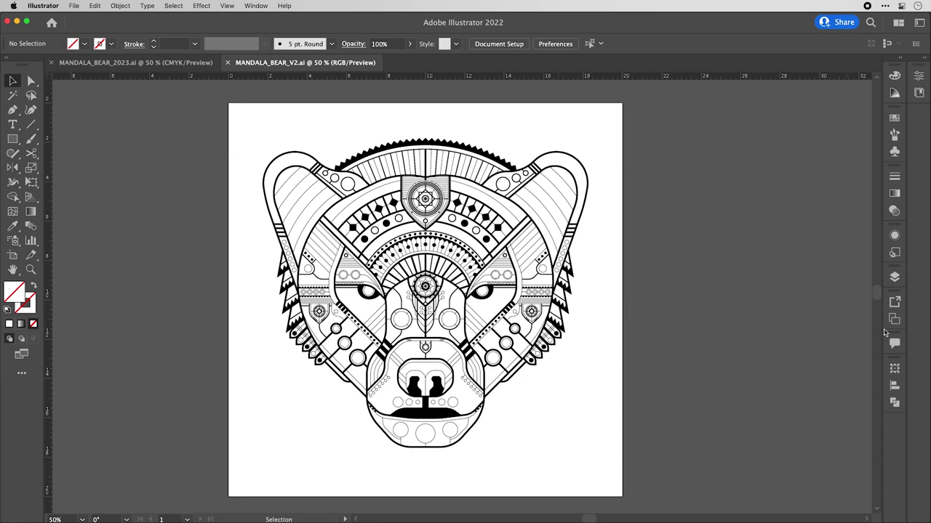
Switch to Illustrator and examine the layer structure of the finished bear in MANDALA_BEAR_V2.ai.
{"action": "left_click", "coordinate": [897, 280]}
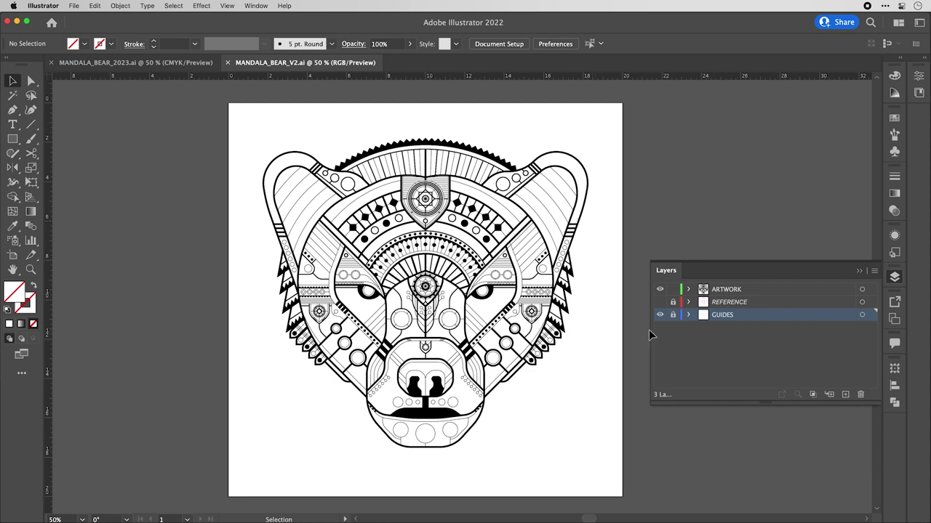
{"action": "left_click", "coordinate": [894, 277]}
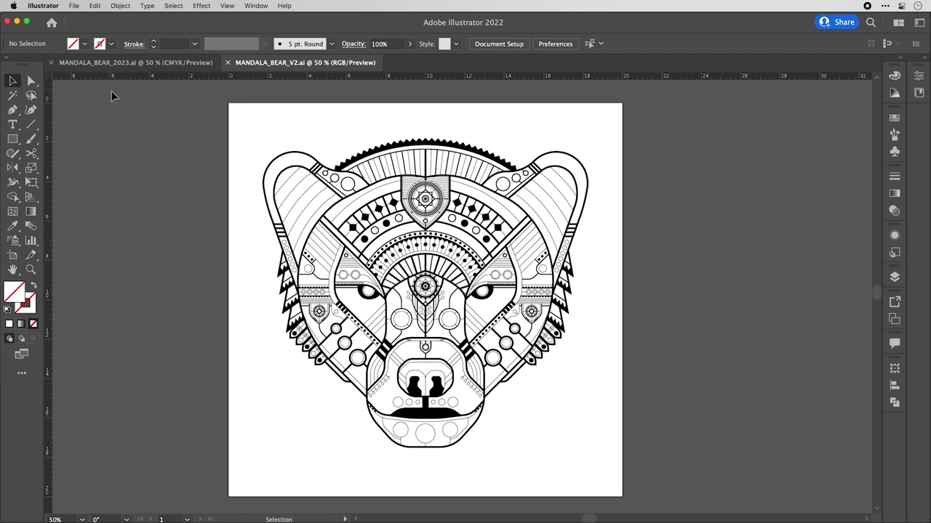
Create a new 20 x 20 in Print document with one artboard, RGB Color and High (300 ppi) raster effects.
{"action": "left_click", "coordinate": [73, 5]}
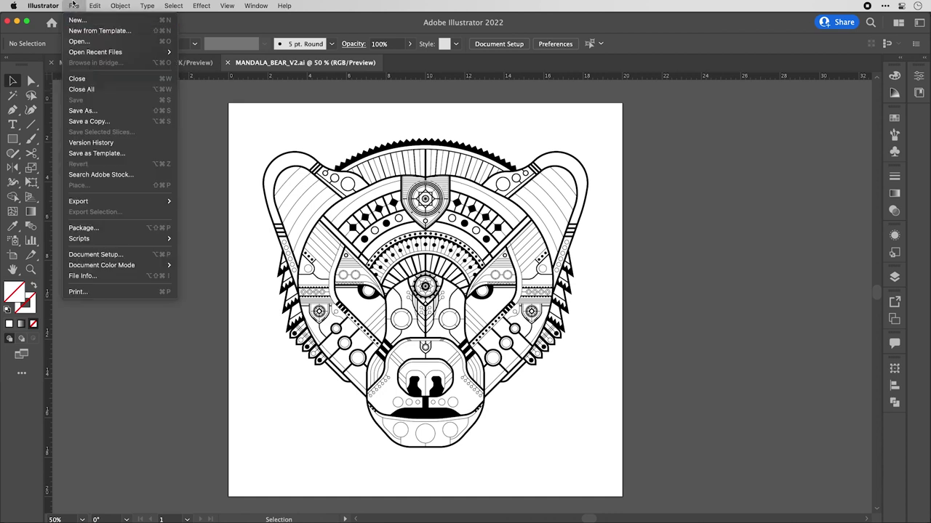
{"action": "key", "text": "super+n"}
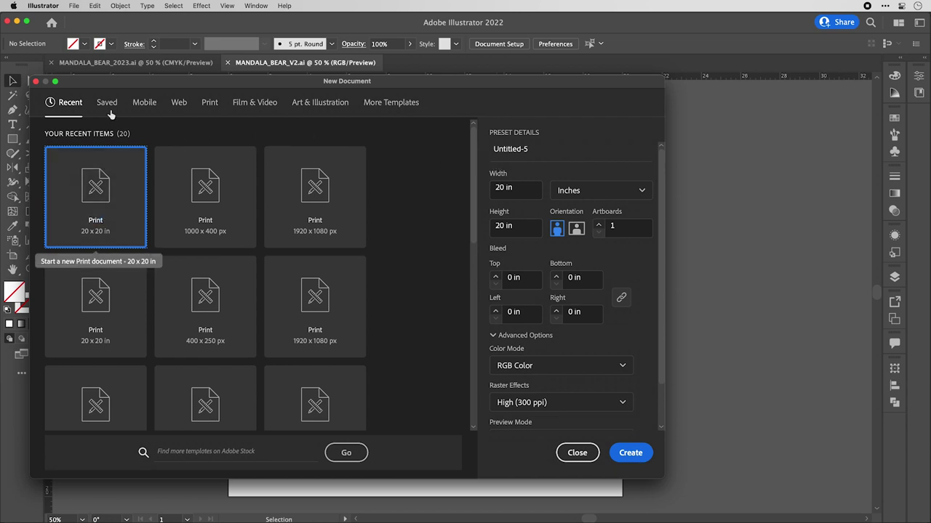
{"action": "left_click_drag", "start_coordinate": [96, 85], "coordinate": [128, 97]}
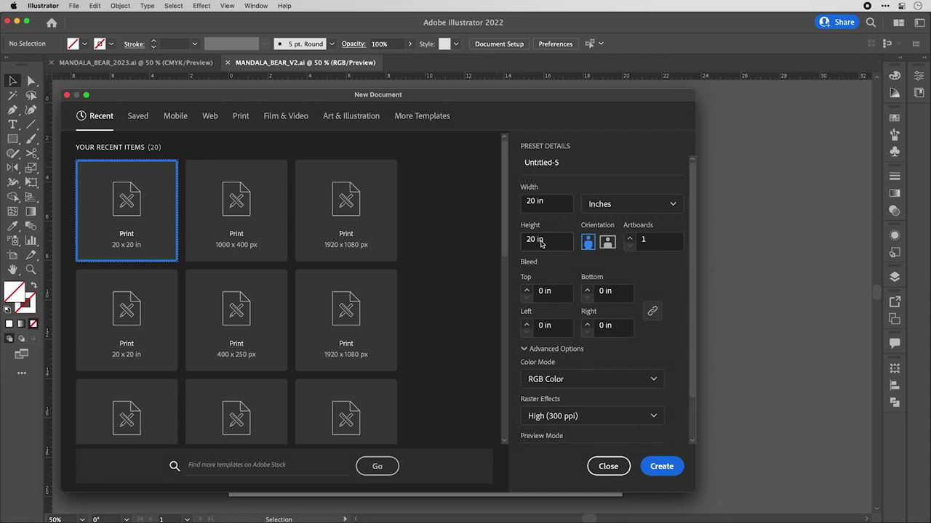
{"action": "left_click", "coordinate": [661, 468]}
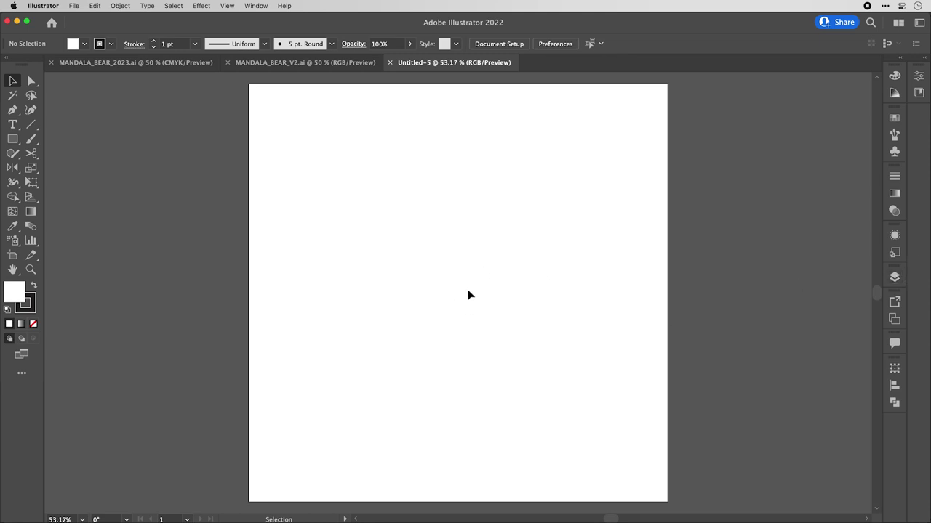
Add a rectangle 20 in wide and 20 in high with the Rectangle tool.
{"action": "left_click", "coordinate": [894, 277]}
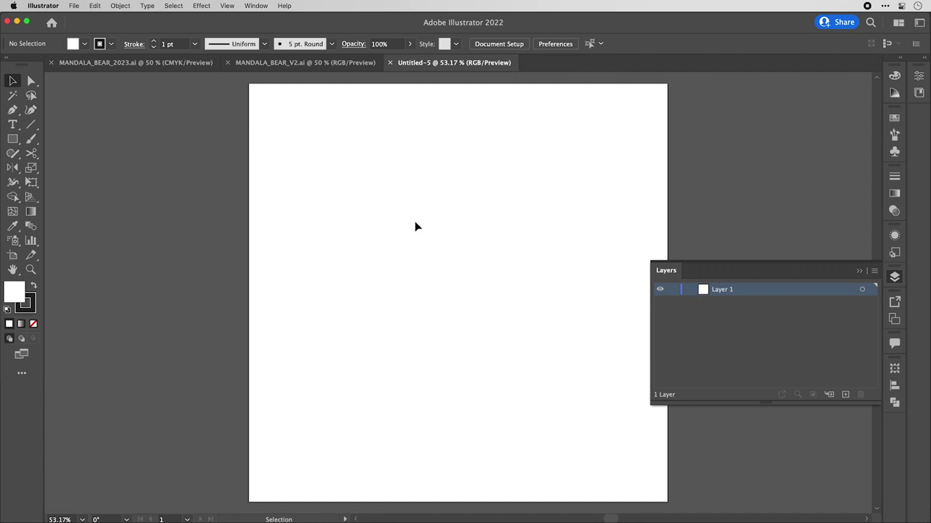
{"action": "key", "text": "m"}
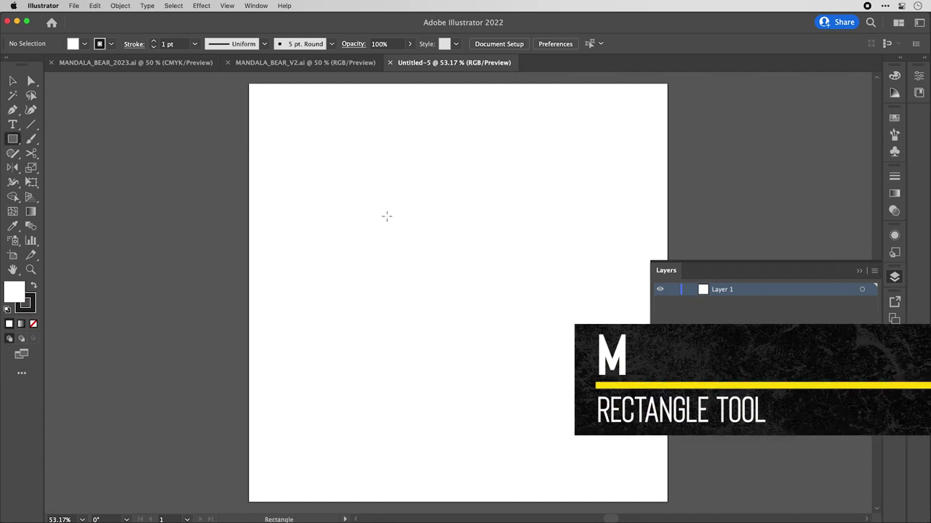
{"action": "left_click", "coordinate": [414, 246]}
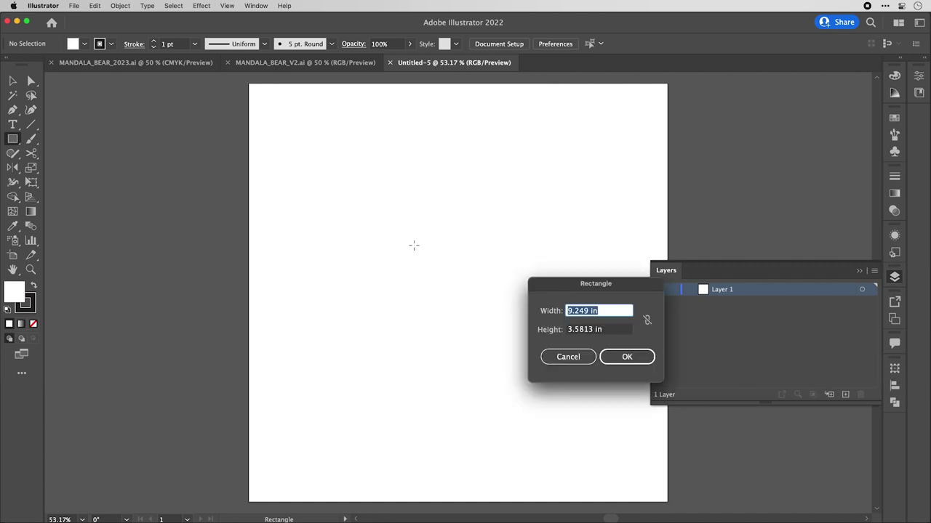
{"action": "type", "text": "20"}
{"action": "key", "text": "Tab"}
{"action": "type", "text": "20"}
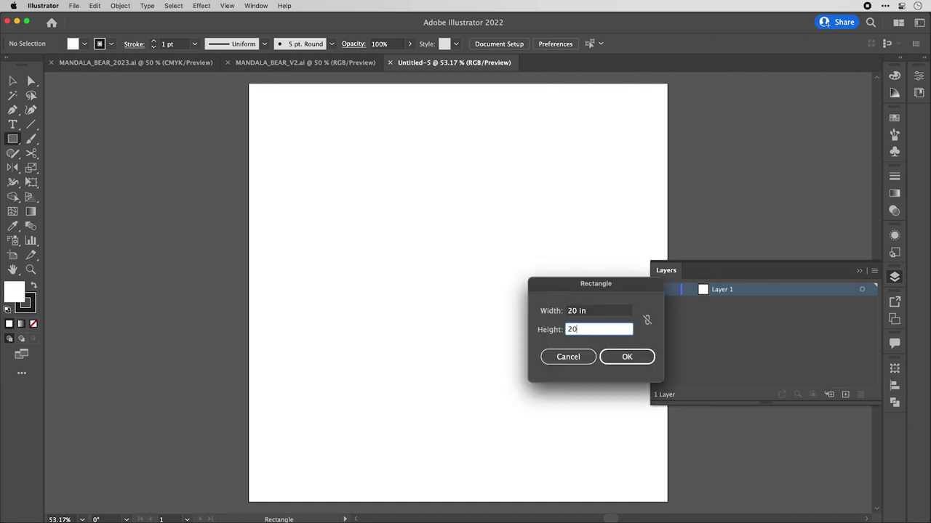
{"action": "key", "text": "Return"}
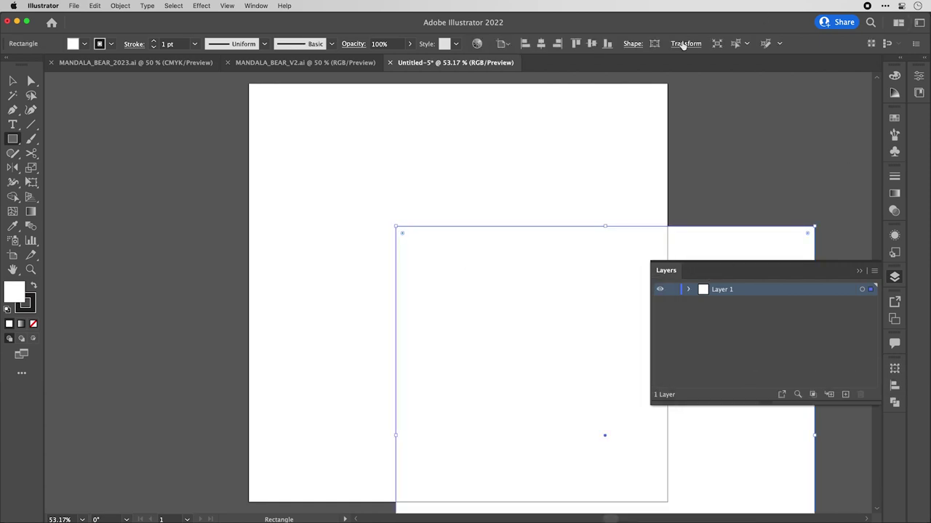
Centre the rectangle on the artboard by setting its position to X 10 in and Y 10 in.
{"action": "left_click", "coordinate": [684, 43]}
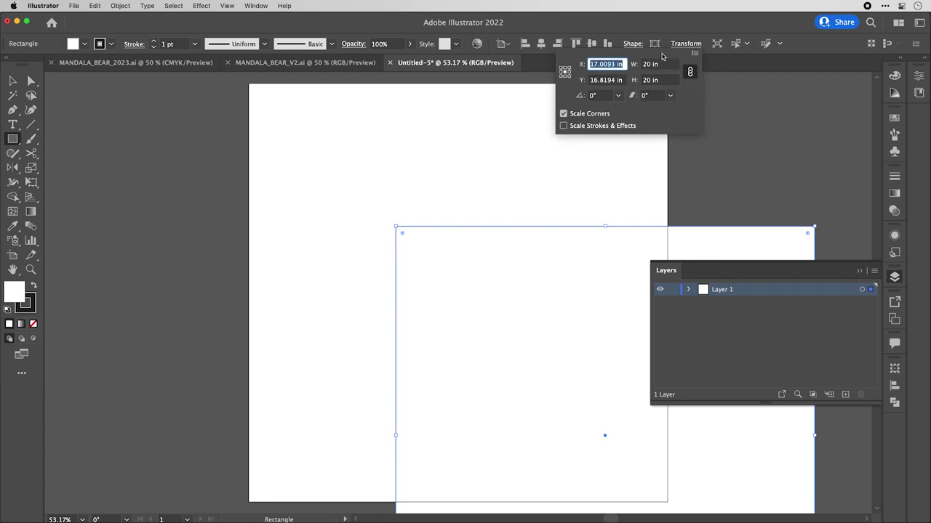
{"action": "type", "text": "10"}
{"action": "key", "text": "Tab"}
{"action": "type", "text": "10"}
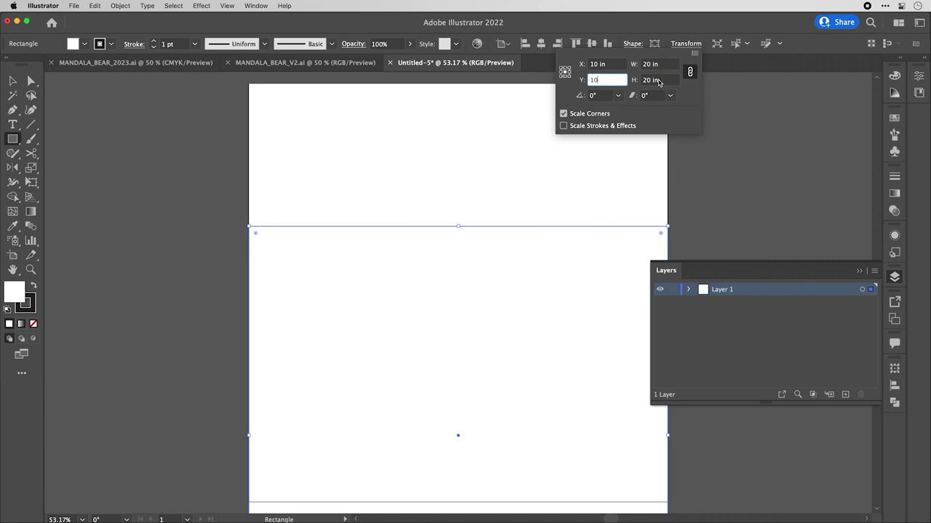
{"action": "key", "text": "Tab"}
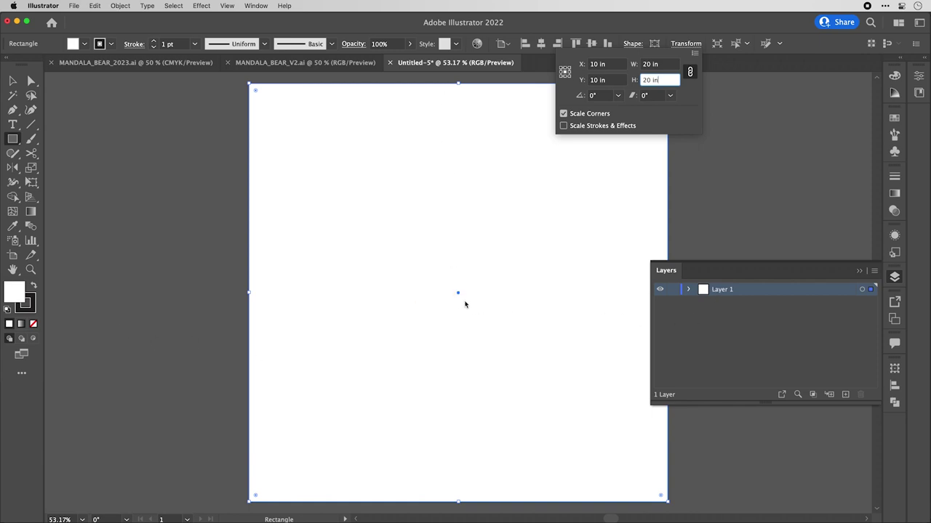
{"action": "left_click", "coordinate": [725, 309]}
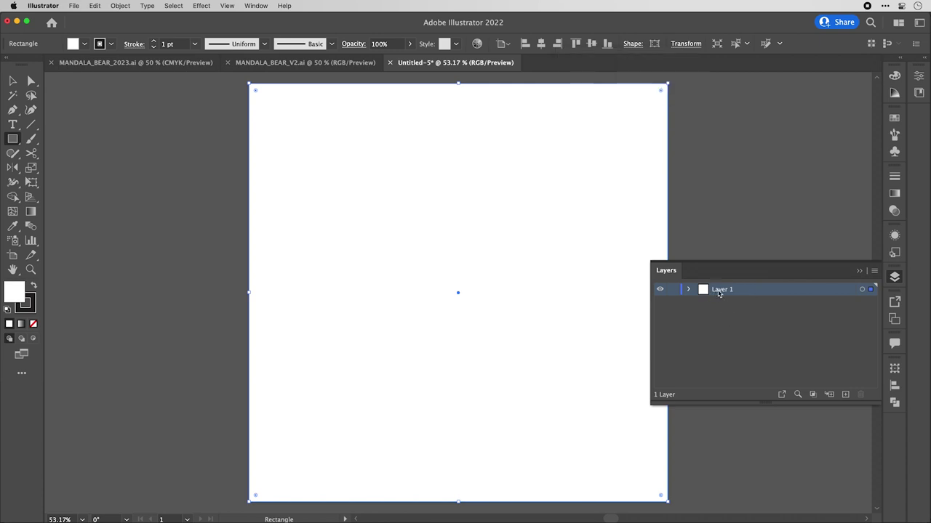
Rename Layer 1 as GUIDES.
{"action": "double_click", "coordinate": [720, 290]}
{"action": "type", "text": "C"}
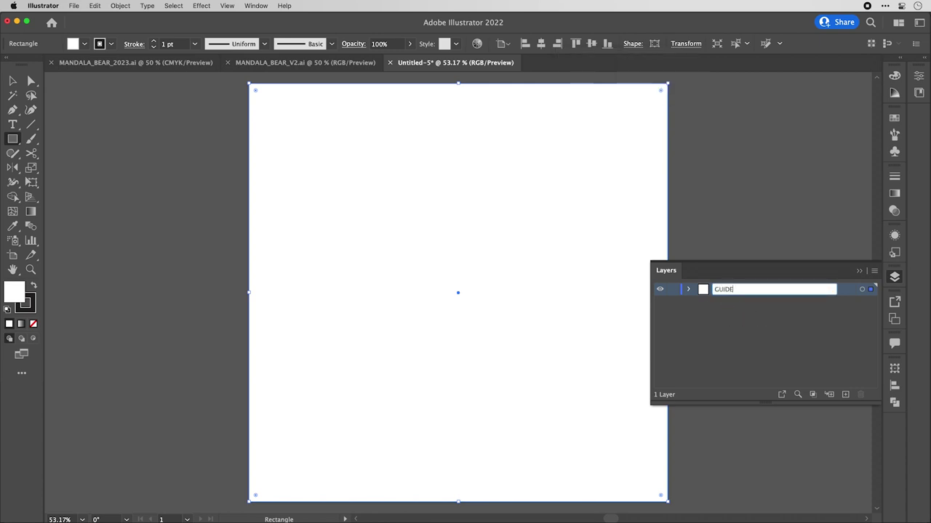
{"action": "key", "text": "Return"}
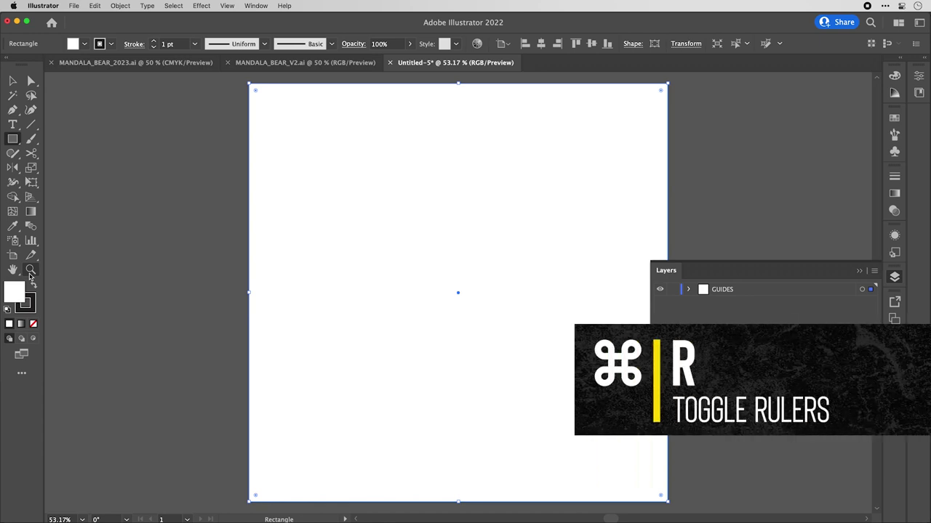
Show the rulers, place a vertical and a horizontal guide through the rectangle's centre, and deselect the rectangle.
{"action": "key", "text": "super+r"}
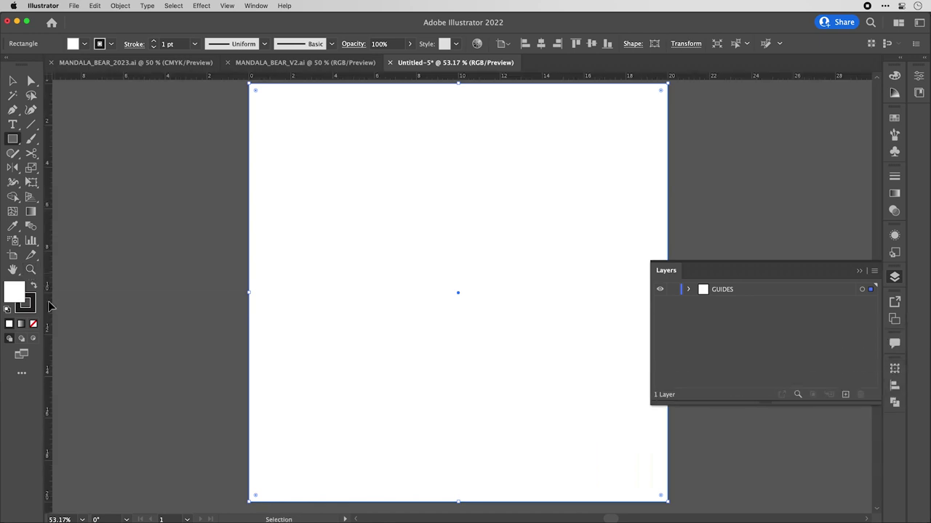
{"action": "left_click_drag", "start_coordinate": [49, 305], "coordinate": [459, 295]}
{"action": "left_click_drag", "start_coordinate": [478, 76], "coordinate": [458, 293]}
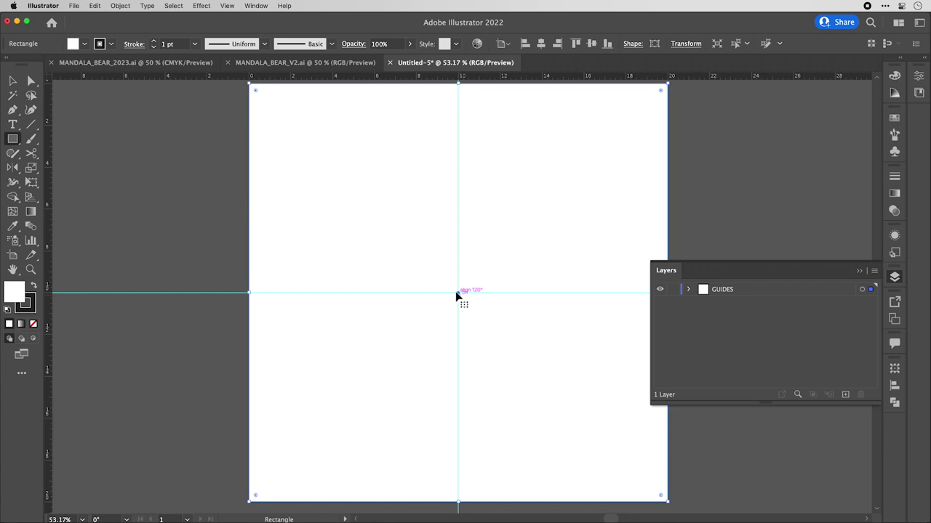
{"action": "key", "text": "super+u"}
{"action": "left_click", "coordinate": [12, 81]}
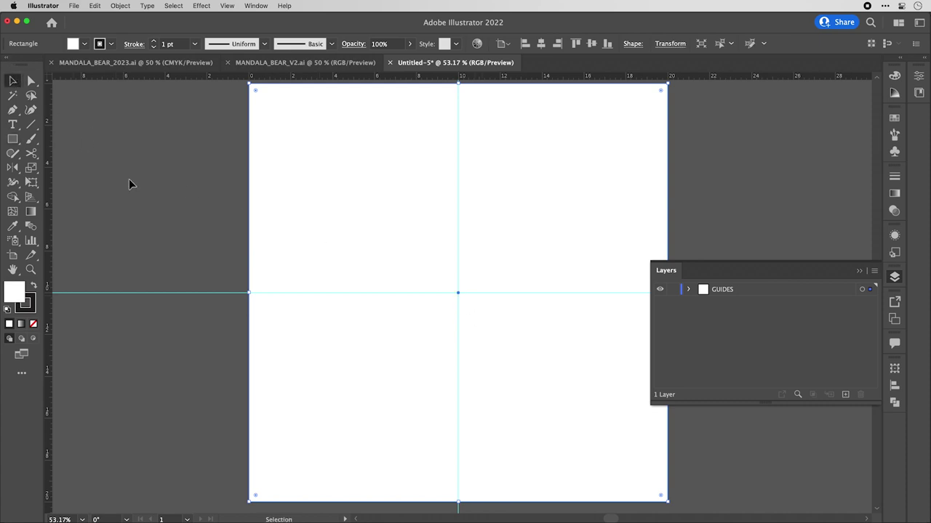
{"action": "left_click", "coordinate": [317, 271]}
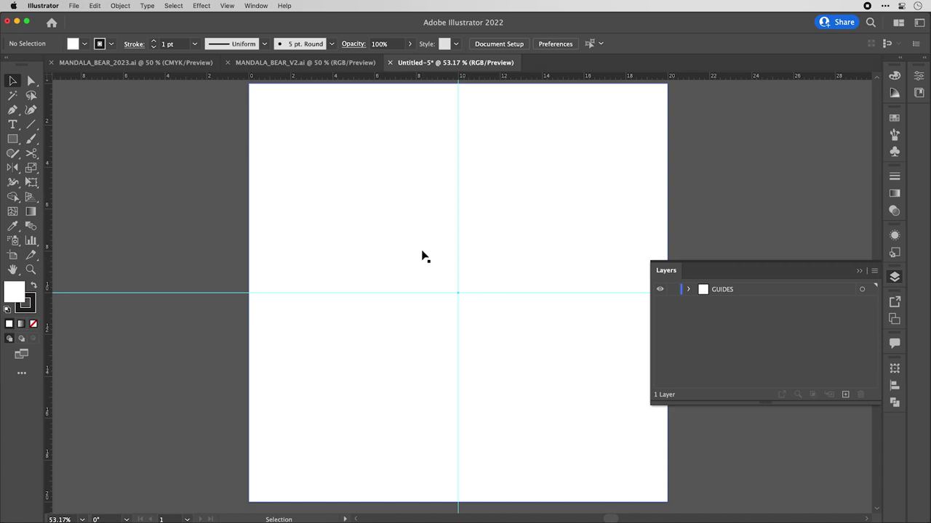
Delete the rectangle from the GUIDES layer, keeping the two guides, and lock the layer.
{"action": "left_click", "coordinate": [689, 292]}
{"action": "left_click", "coordinate": [746, 328]}
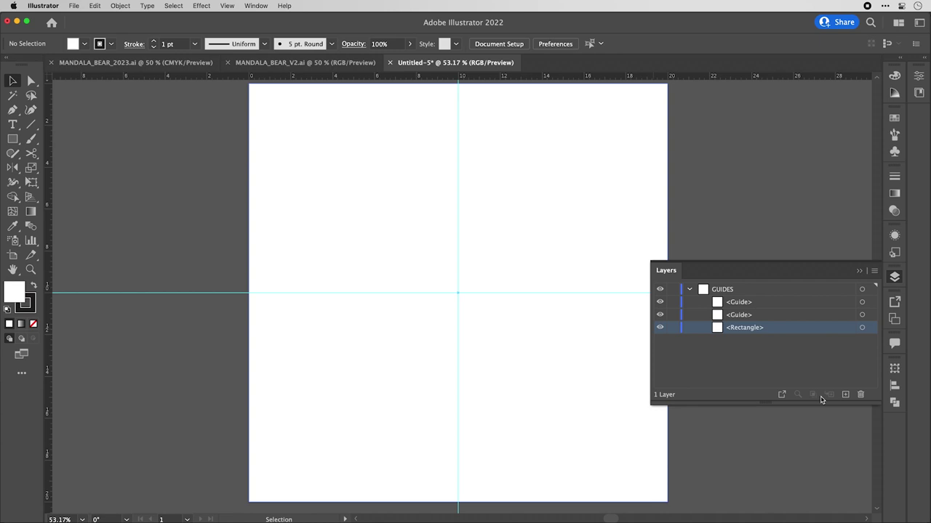
{"action": "left_click", "coordinate": [629, 210]}
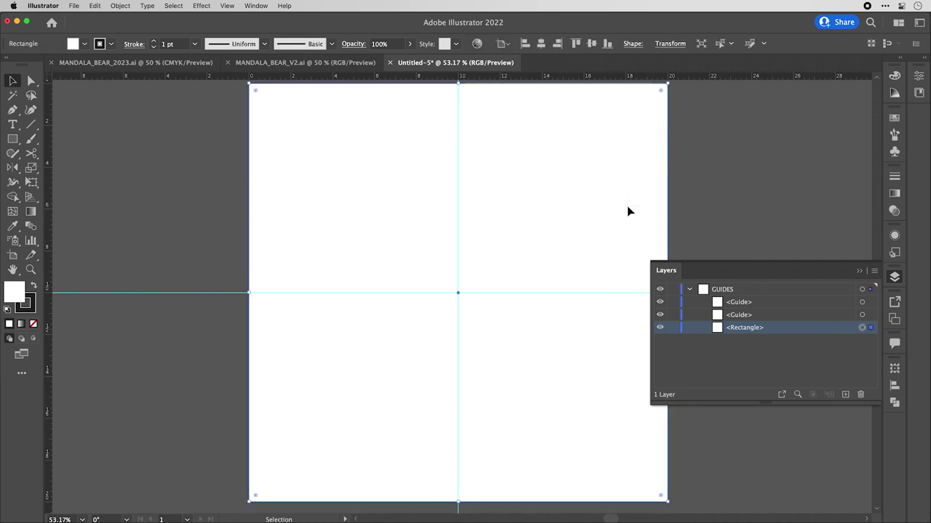
{"action": "key", "text": "super+shift+a"}
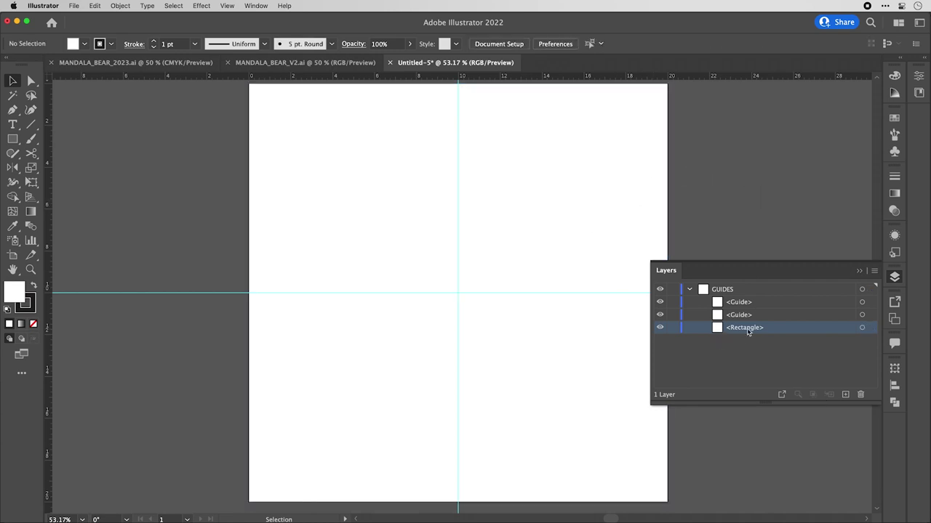
{"action": "left_click", "coordinate": [860, 394]}
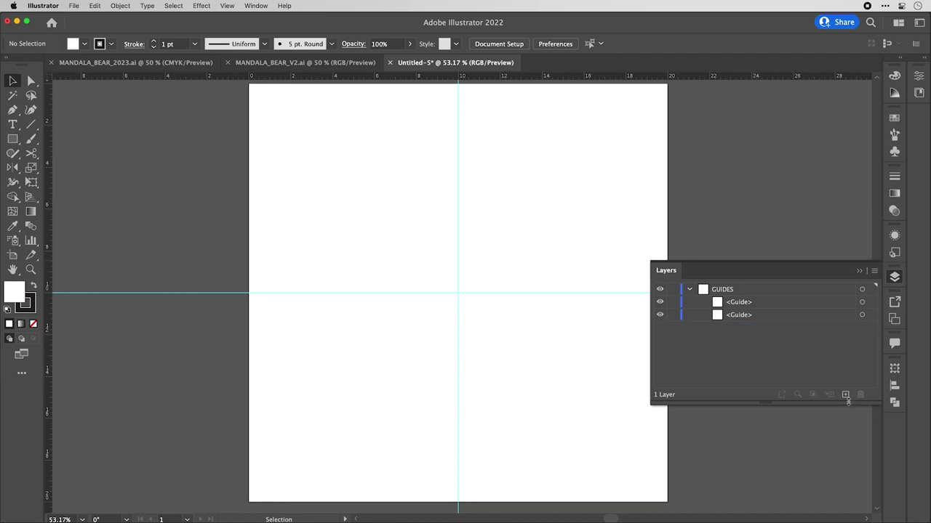
{"action": "left_click", "coordinate": [689, 289]}
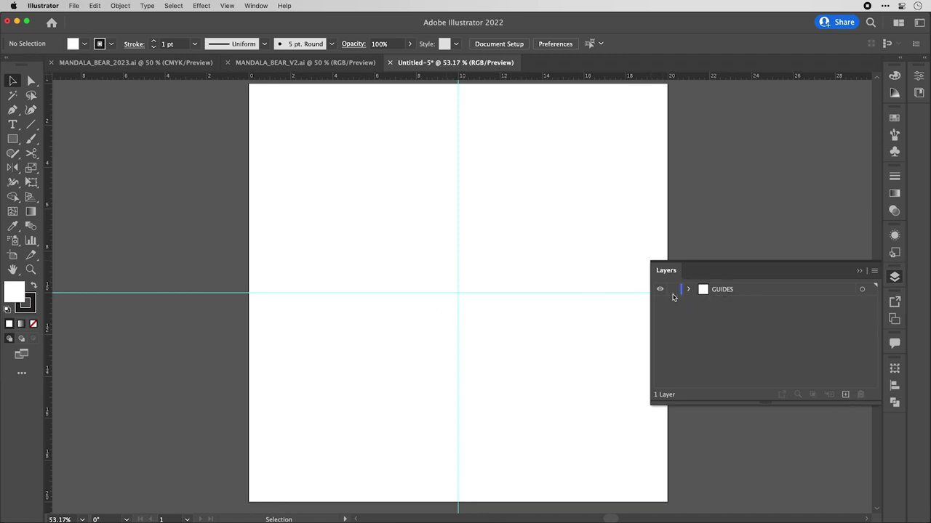
{"action": "left_click", "coordinate": [671, 290]}
Review the available commands for hiding, locking and unlocking guides.
{"action": "left_click", "coordinate": [239, 4]}
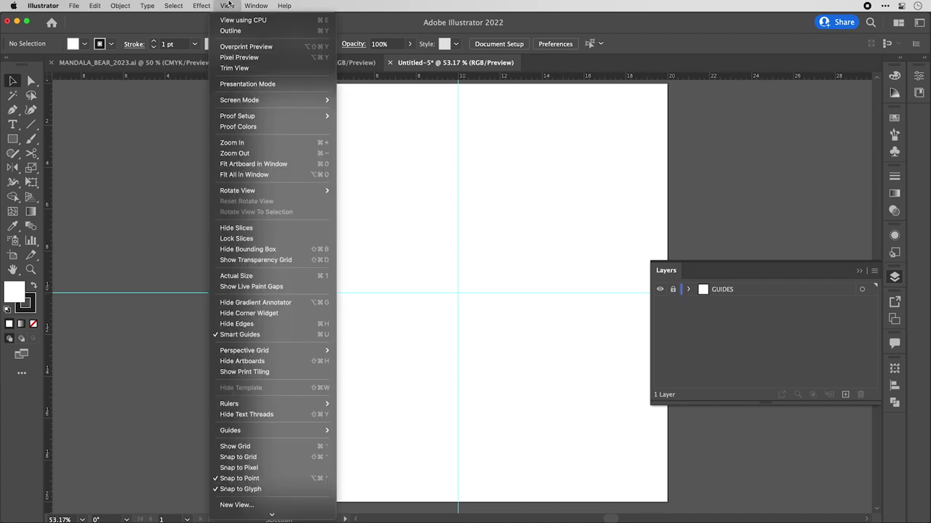
{"action": "mouse_move", "coordinate": [253, 435]}
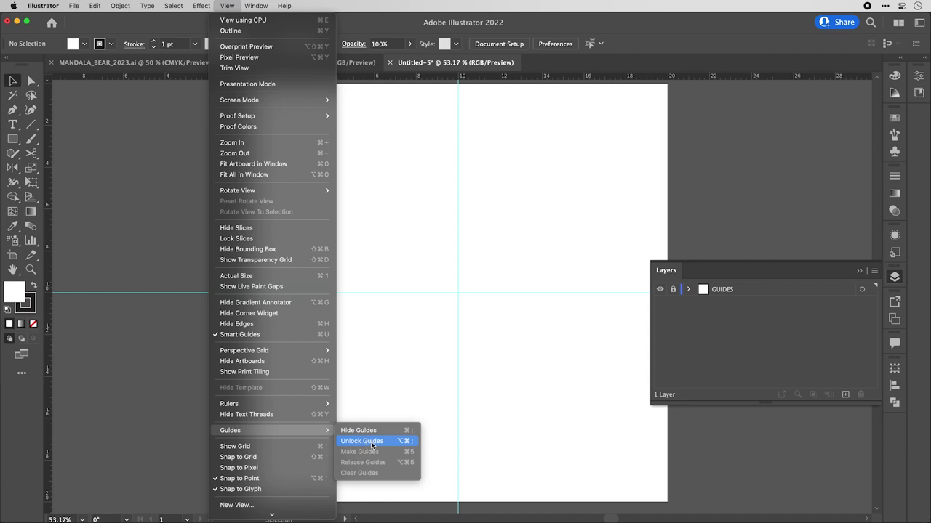
{"action": "left_click", "coordinate": [583, 135]}
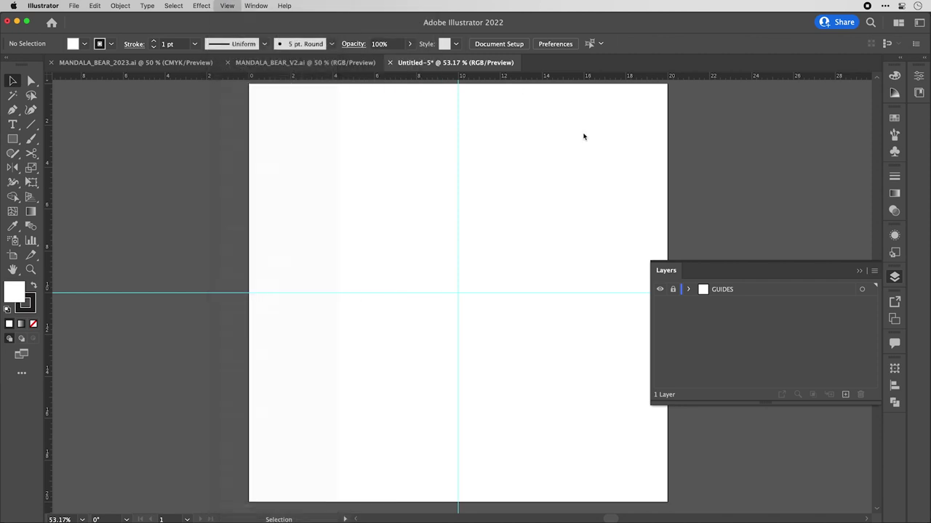
Add a new layer above the locked GUIDES layer.
{"action": "left_click", "coordinate": [673, 289]}
{"action": "left_click", "coordinate": [845, 395]}
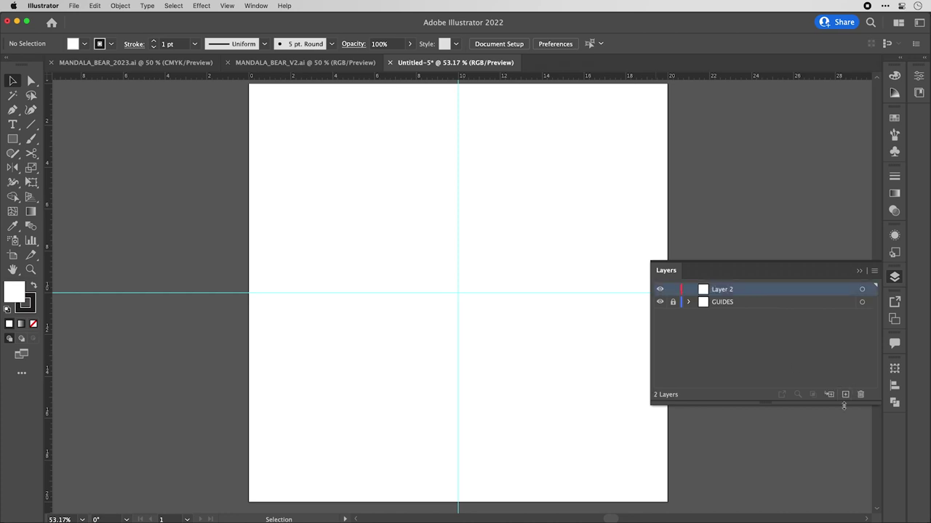
Rename the new layer above GUIDES as REFERENCE.
{"action": "double_click", "coordinate": [722, 290]}
{"action": "type", "text": "REFERENCE"}
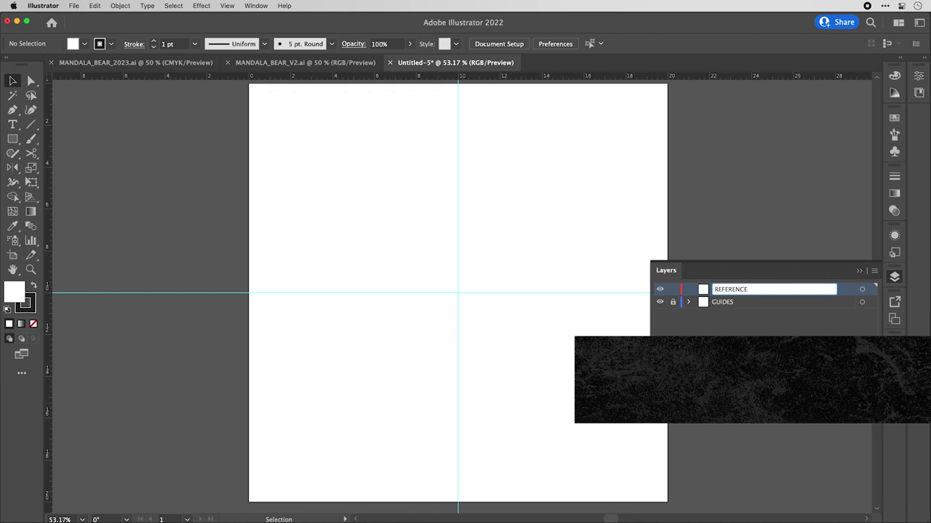
{"action": "key", "text": "Return"}
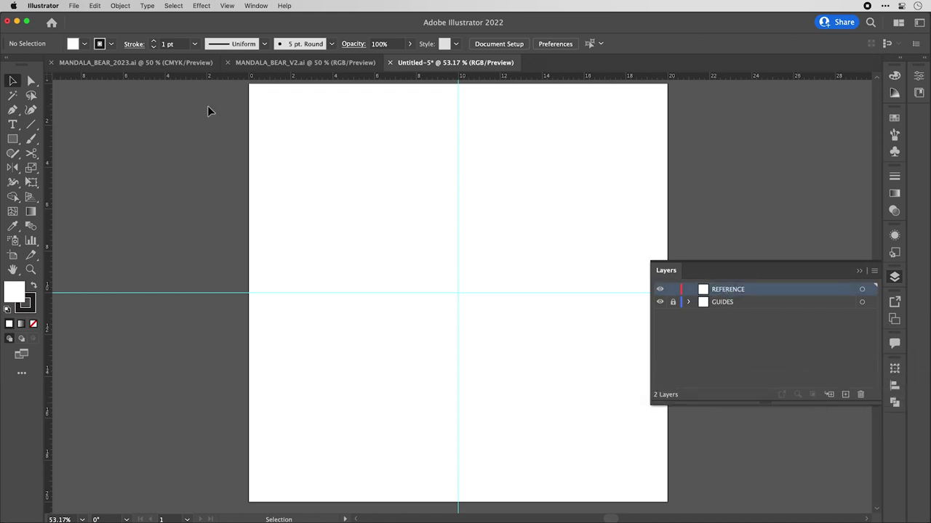
Place BEAR_SKETCH_TAKE2.psd as a linked image on the REFERENCE layer near the artboard's upper-left corner.
{"action": "scroll", "coordinate": [406, 204], "scroll_direction": "up", "scroll_amount": 2}
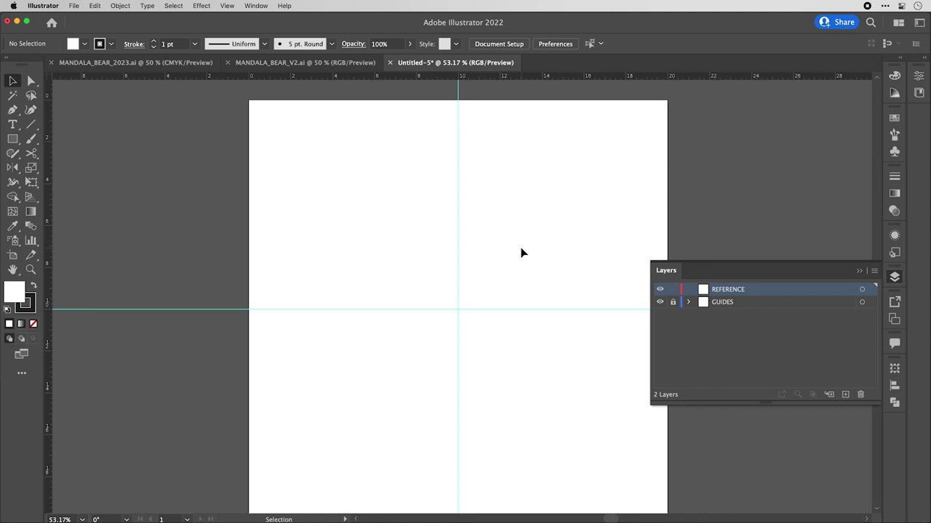
{"action": "left_click", "coordinate": [75, 6]}
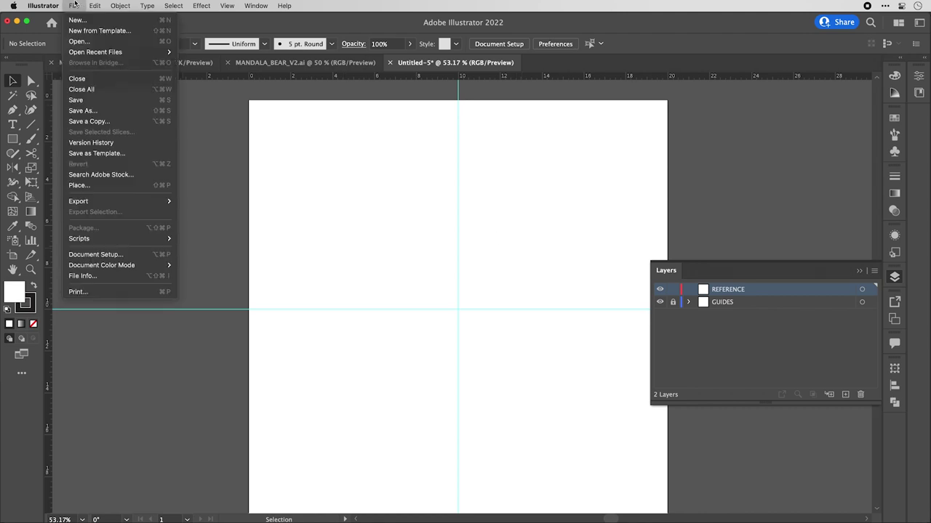
{"action": "left_click", "coordinate": [99, 187]}
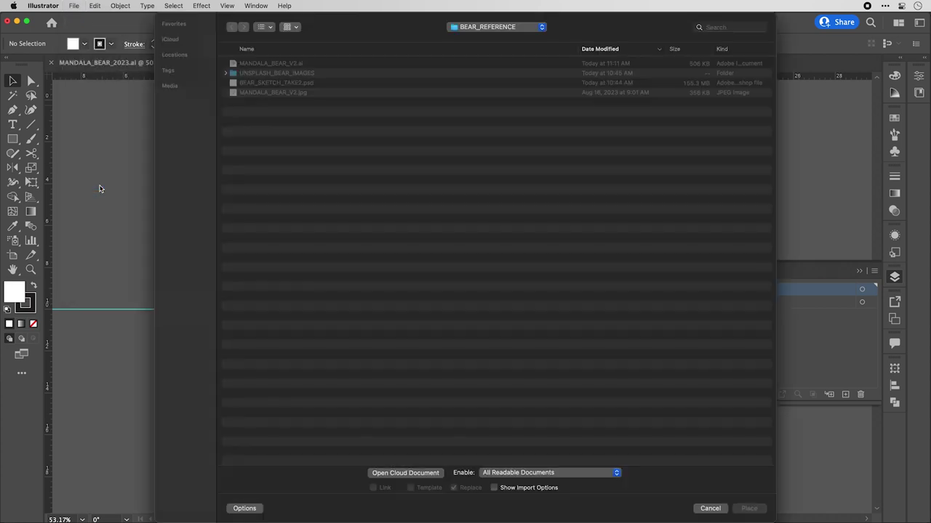
{"action": "left_click", "coordinate": [276, 83]}
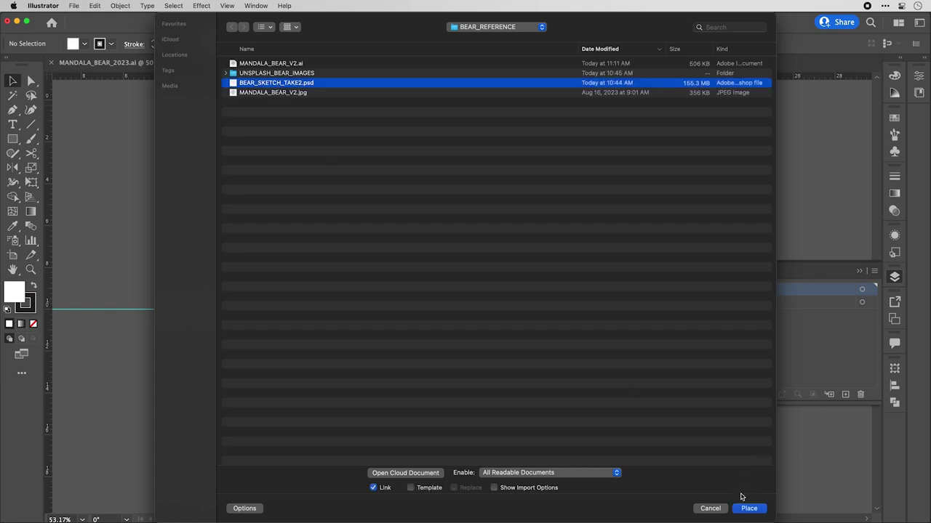
{"action": "left_click", "coordinate": [750, 509]}
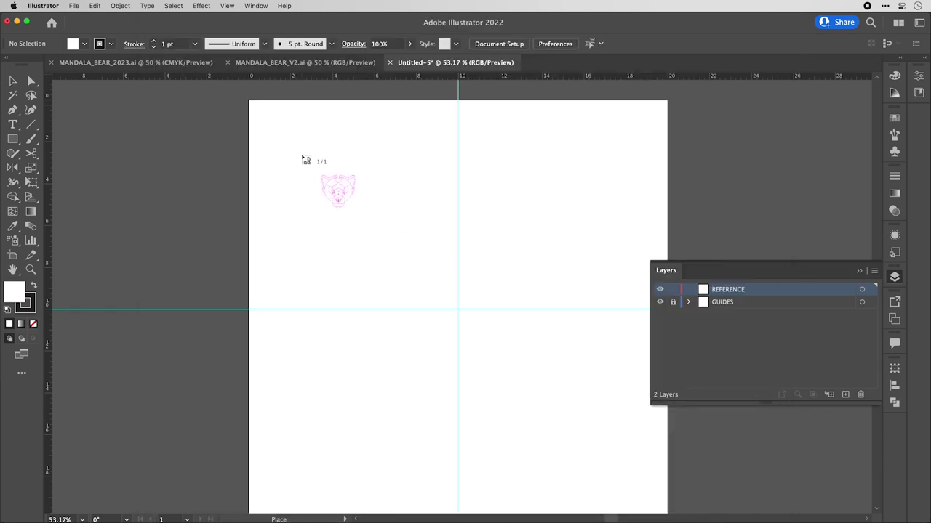
{"action": "left_click", "coordinate": [269, 122]}
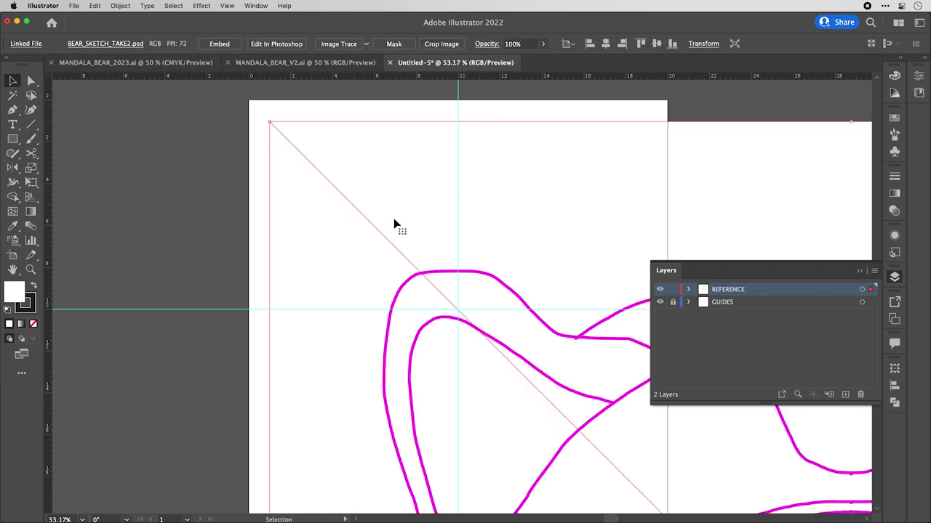
Scale the placed bear sketch down to about the artboard's size, centre it on the guides, and deselect it.
{"action": "scroll", "coordinate": [391, 216], "scroll_direction": "down", "scroll_amount": 5}
{"action": "left_click_drag", "start_coordinate": [633, 471], "coordinate": [460, 293]}
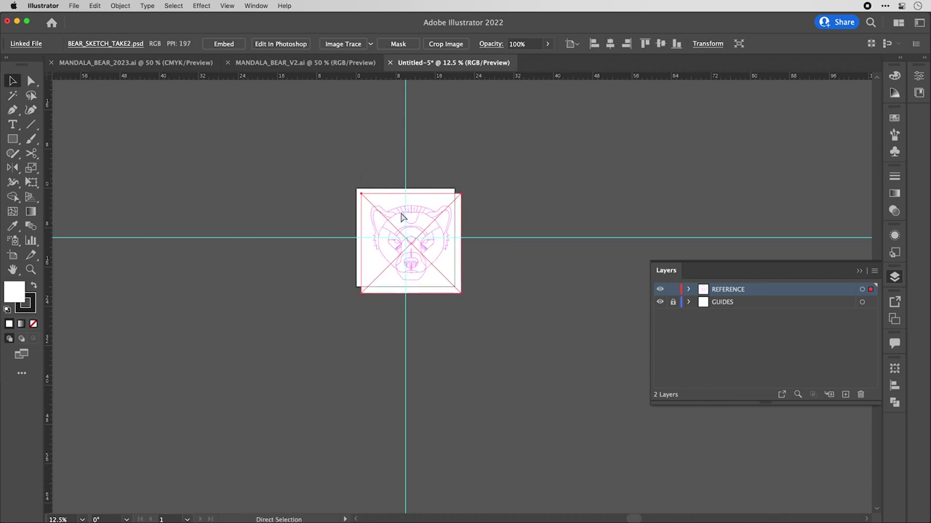
{"action": "scroll", "coordinate": [415, 216], "scroll_direction": "up", "scroll_amount": 2}
{"action": "scroll", "coordinate": [415, 217], "scroll_direction": "up", "scroll_amount": 1}
{"action": "mouse_move", "coordinate": [421, 218]}
{"action": "left_mouse_down"}
{"action": "mouse_move", "coordinate": [440, 218]}
{"action": "mouse_move", "coordinate": [434, 206]}
{"action": "left_mouse_up"}
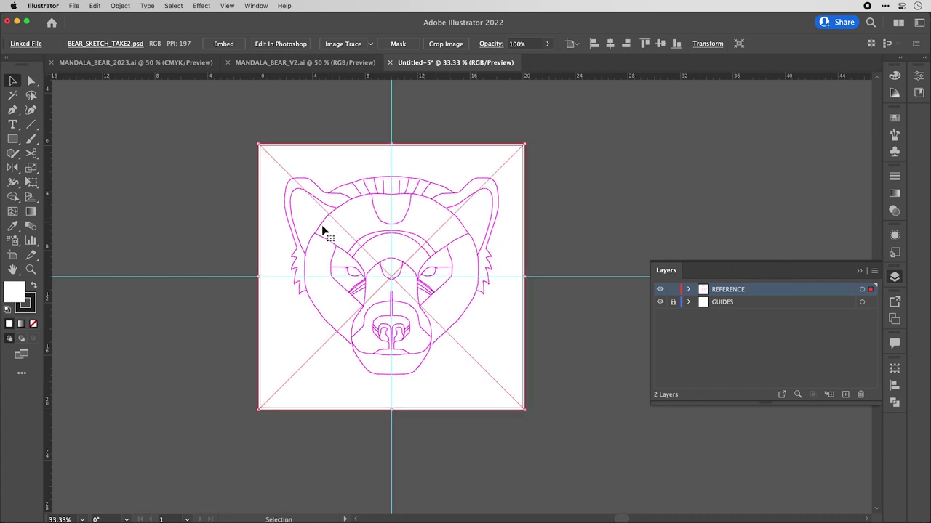
{"action": "scroll", "coordinate": [322, 229], "scroll_direction": "up", "scroll_amount": 2}
{"action": "scroll", "coordinate": [336, 242], "scroll_direction": "down", "scroll_amount": 1}
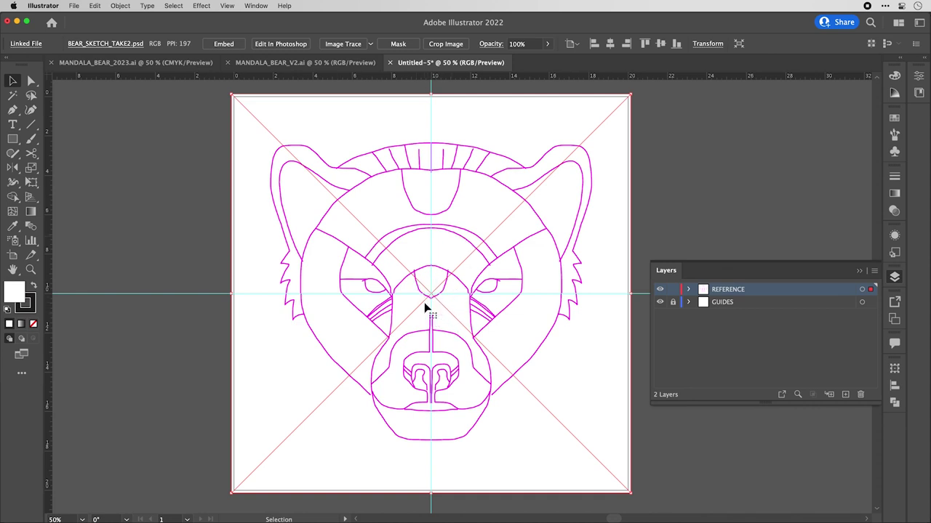
{"action": "left_click", "coordinate": [660, 216]}
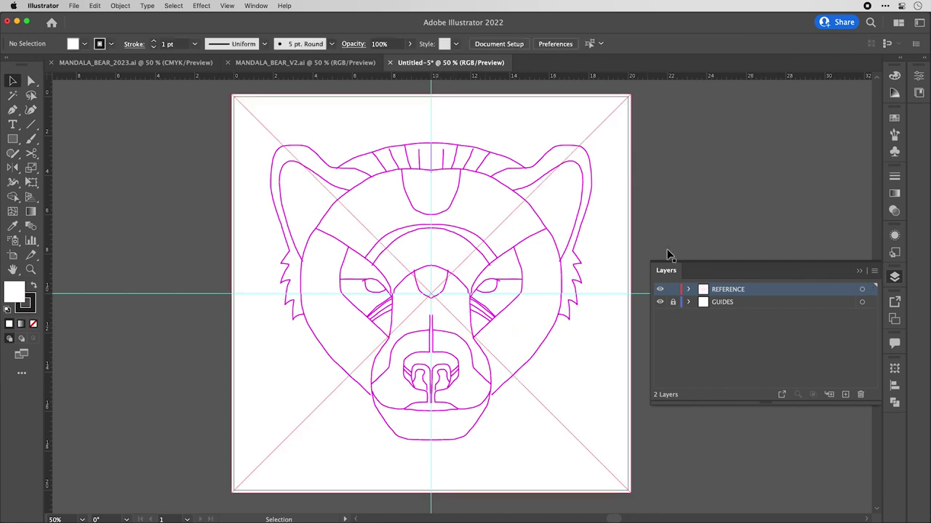
Add a layer named ARTWORK above REFERENCE, lock the REFERENCE layer, and make ARTWORK the active layer.
{"action": "left_click", "coordinate": [718, 322]}
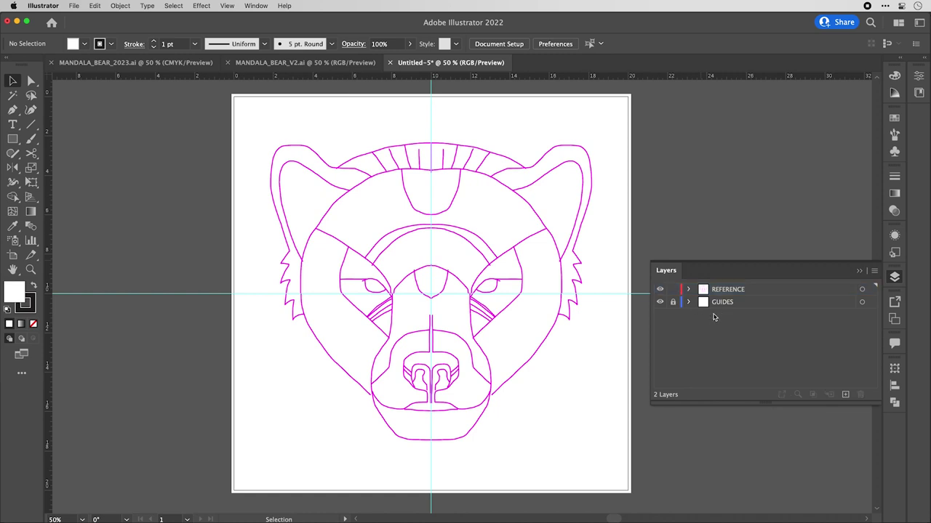
{"action": "left_click", "coordinate": [845, 394]}
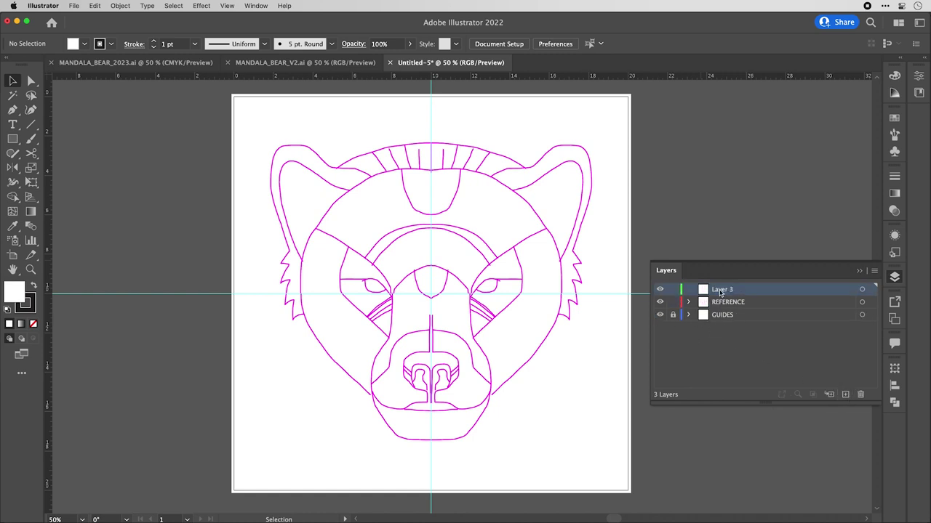
{"action": "double_click", "coordinate": [720, 291]}
{"action": "type", "text": "ARTWORK"}
{"action": "left_click", "coordinate": [736, 325]}
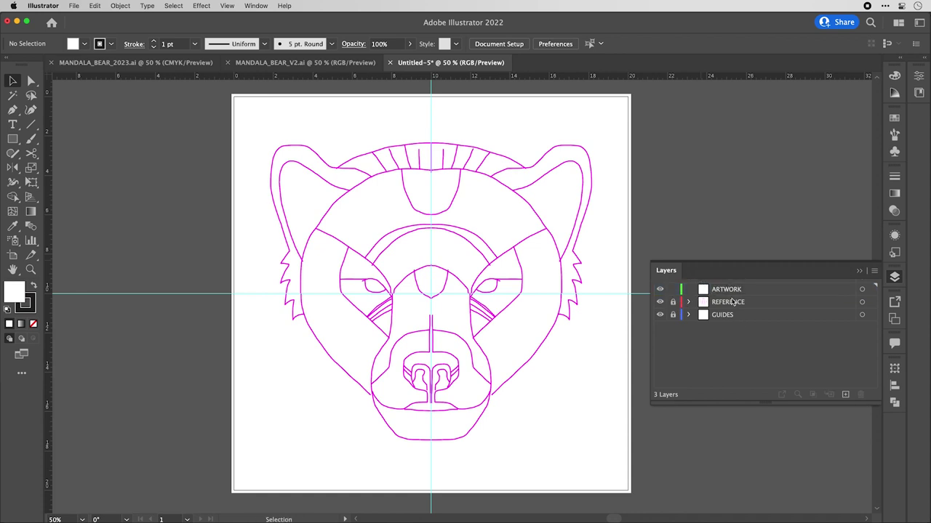
{"action": "left_click", "coordinate": [729, 293]}
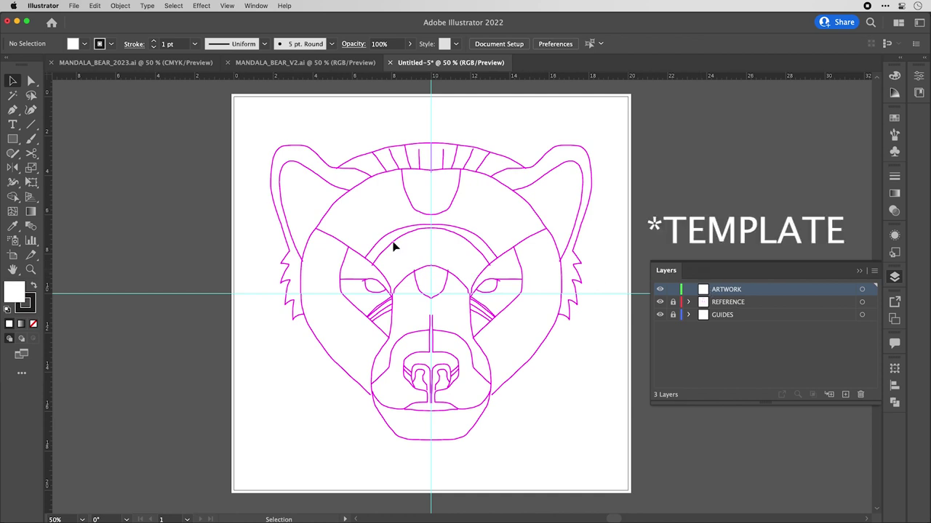
Set the Pen tool to draw with no fill and a 4 pt black stroke.
{"action": "key", "text": "p"}
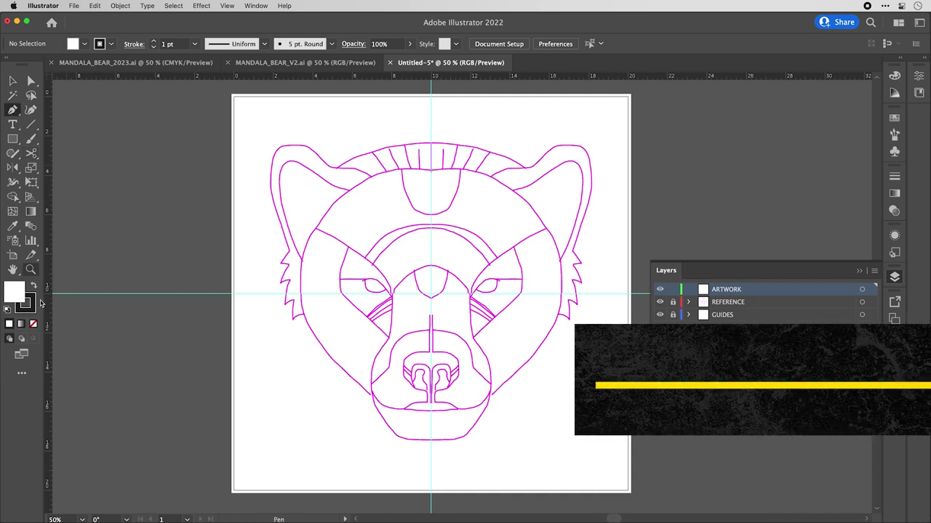
{"action": "left_click", "coordinate": [894, 75]}
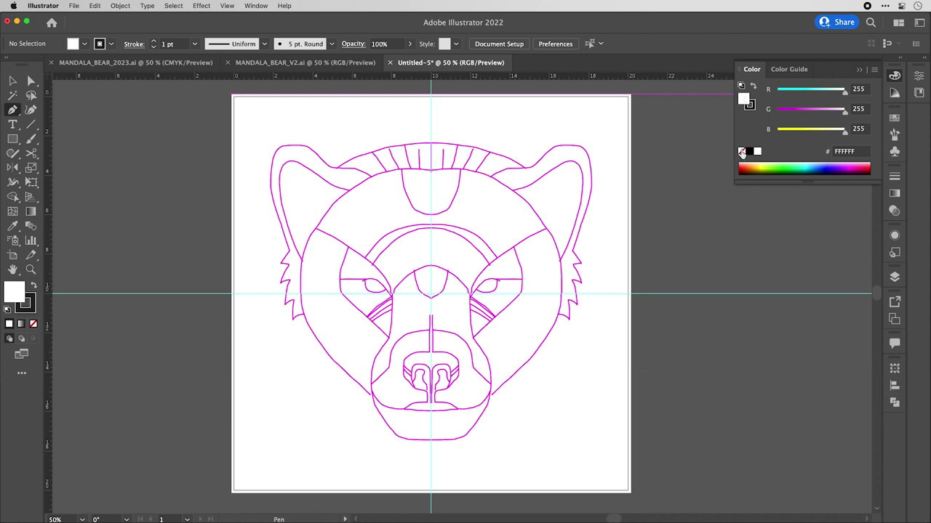
{"action": "left_click", "coordinate": [741, 151]}
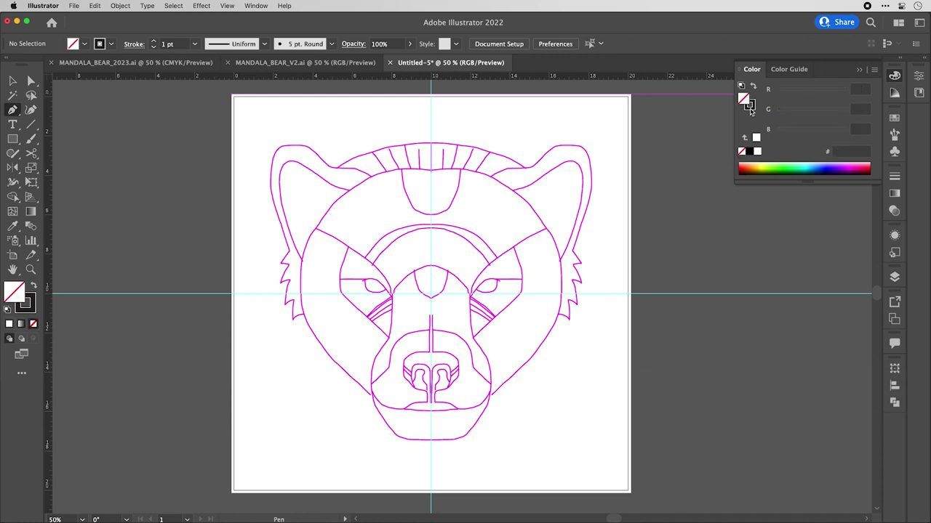
{"action": "left_click", "coordinate": [894, 175]}
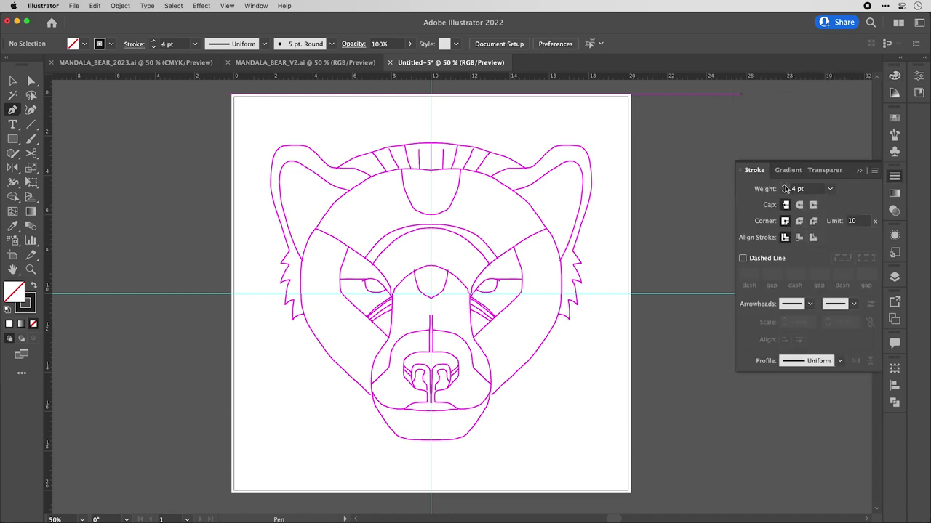
{"action": "left_click", "coordinate": [895, 74]}
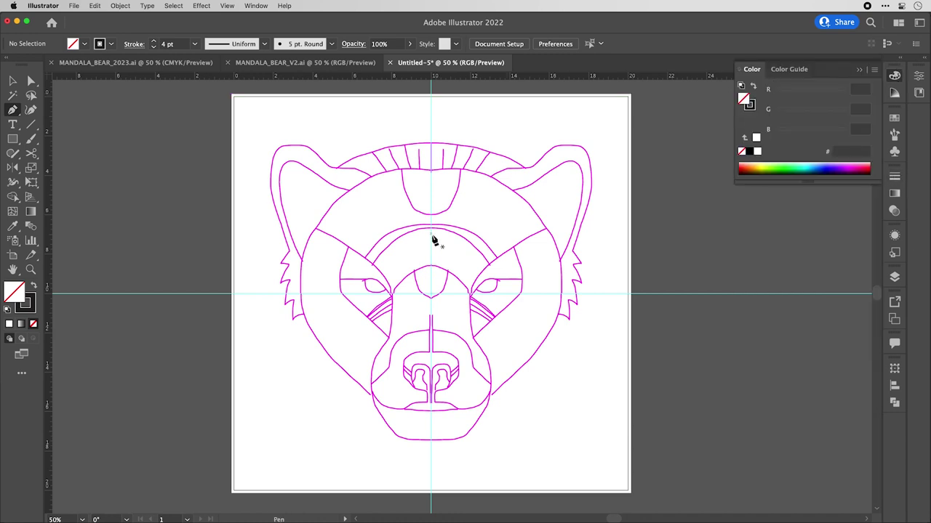
Trace the right half of the double forehead arc with the Pen tool, starting and ending at the vertical guide, and deselect the path.
{"action": "scroll", "coordinate": [429, 246], "scroll_direction": "up", "scroll_amount": 3}
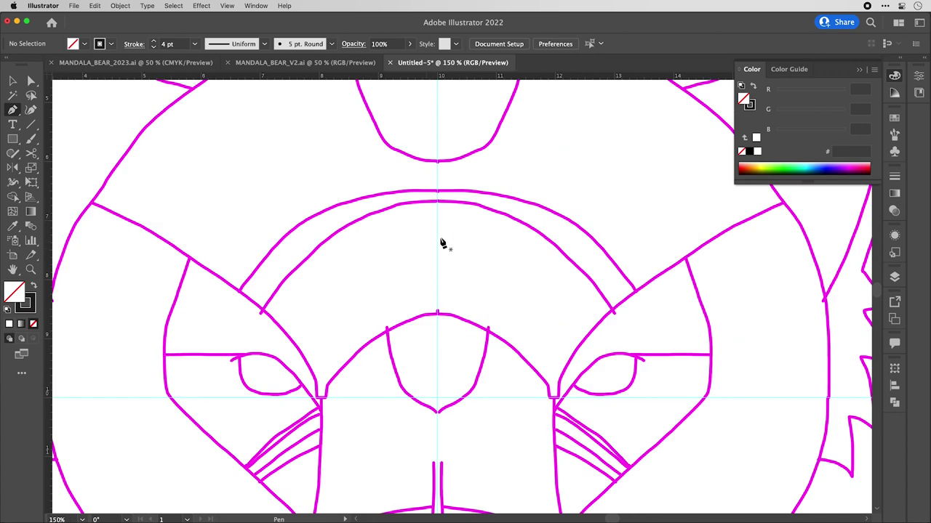
{"action": "left_click", "coordinate": [437, 200]}
{"action": "mouse_move", "coordinate": [610, 311]}
{"action": "left_mouse_down"}
{"action": "mouse_move", "coordinate": [737, 399]}
{"action": "mouse_move", "coordinate": [663, 404]}
{"action": "mouse_move", "coordinate": [675, 426]}
{"action": "left_mouse_up"}
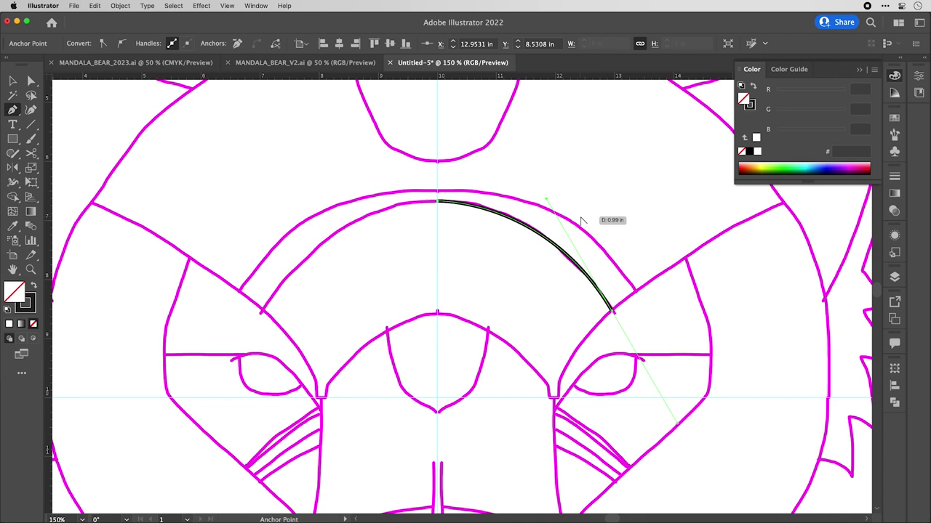
{"action": "left_click", "coordinate": [612, 311]}
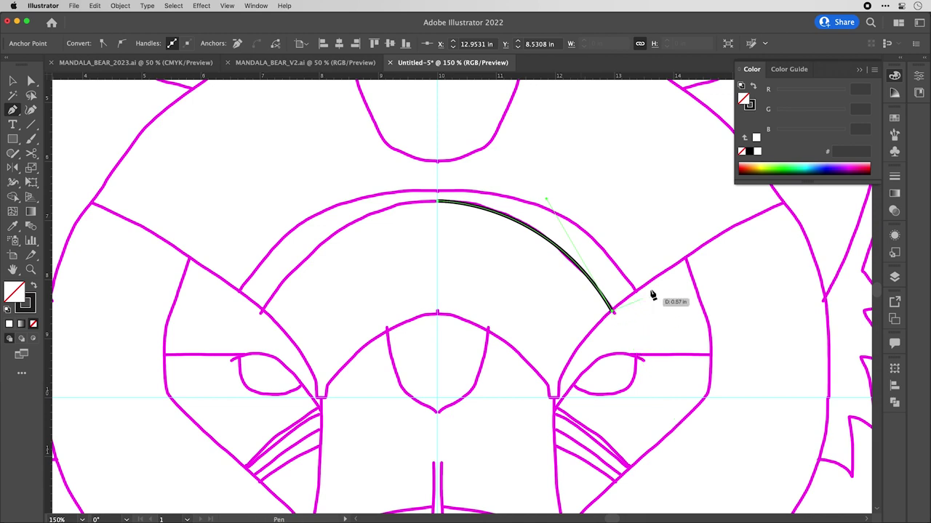
{"action": "left_click", "coordinate": [634, 289]}
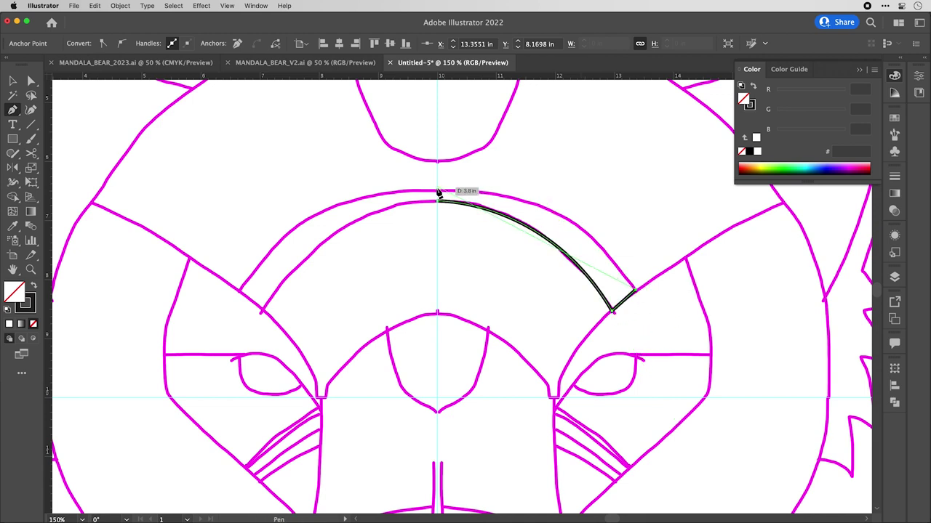
{"action": "left_click_drag", "start_coordinate": [437, 190], "coordinate": [280, 188]}
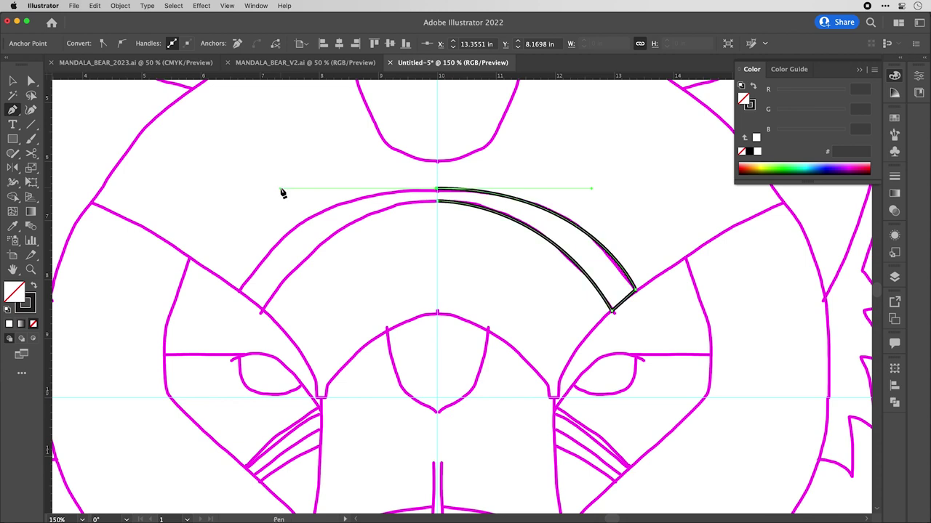
{"action": "key", "text": "super+shift+a"}
Switch the document to outline view to check the traced forehead arc.
{"action": "scroll", "coordinate": [557, 191], "scroll_direction": "down", "scroll_amount": 5}
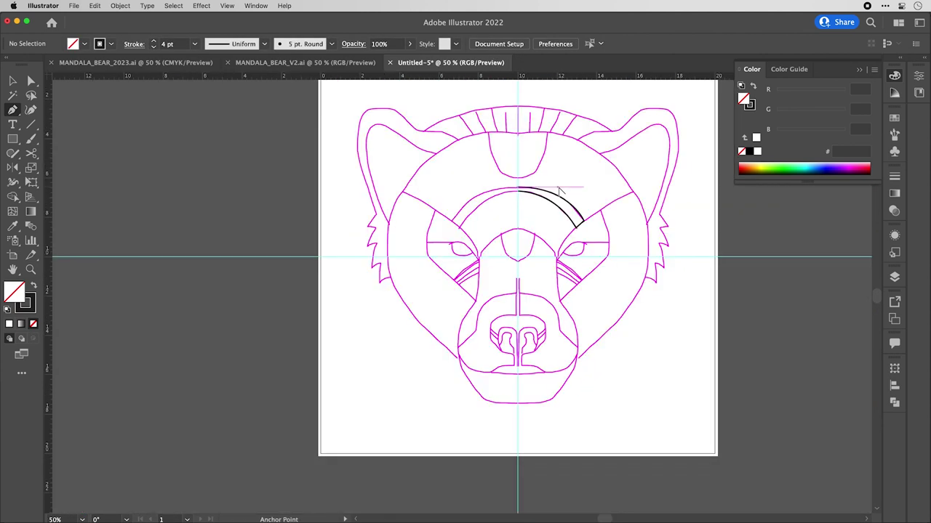
{"action": "scroll", "coordinate": [560, 191], "scroll_direction": "up", "scroll_amount": 4}
{"action": "key", "text": "v"}
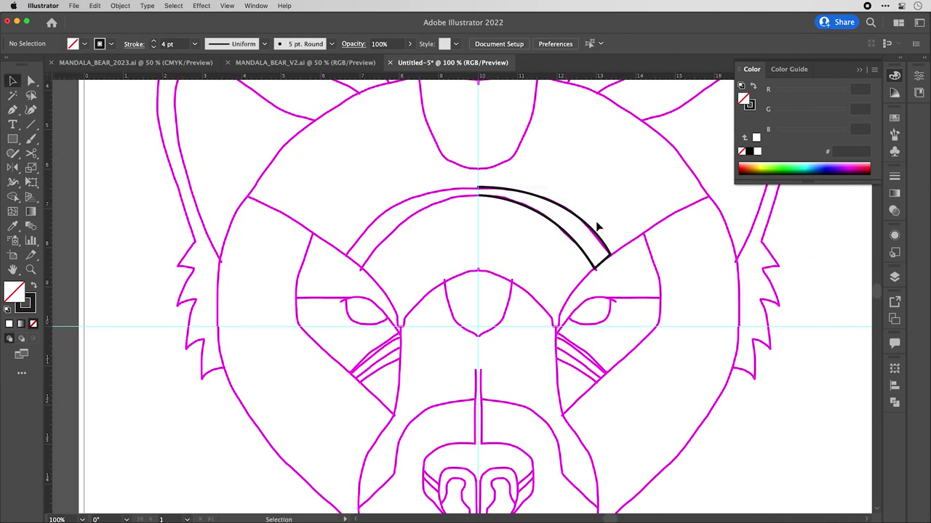
{"action": "scroll", "coordinate": [637, 222], "scroll_direction": "down", "scroll_amount": 3}
{"action": "scroll", "coordinate": [637, 224], "scroll_direction": "up", "scroll_amount": 2}
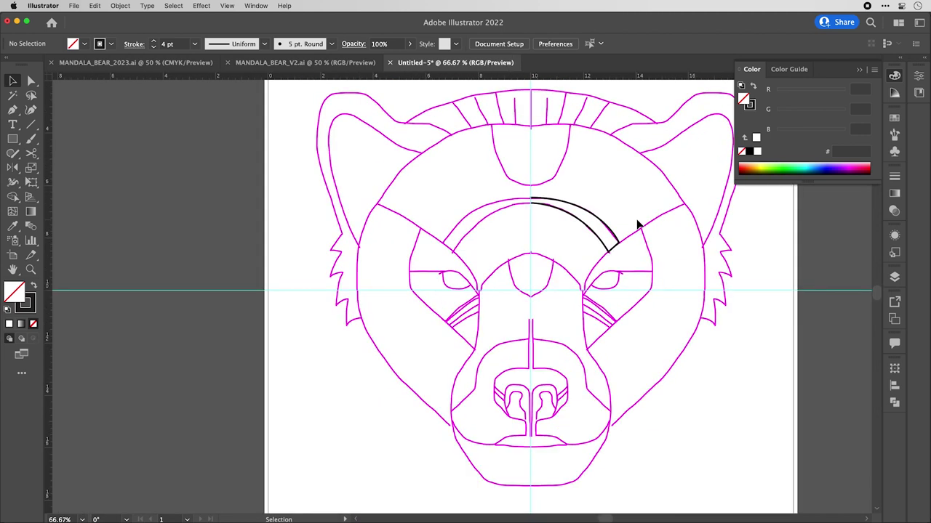
{"action": "key", "text": "super"}
{"action": "key", "text": "super+y"}
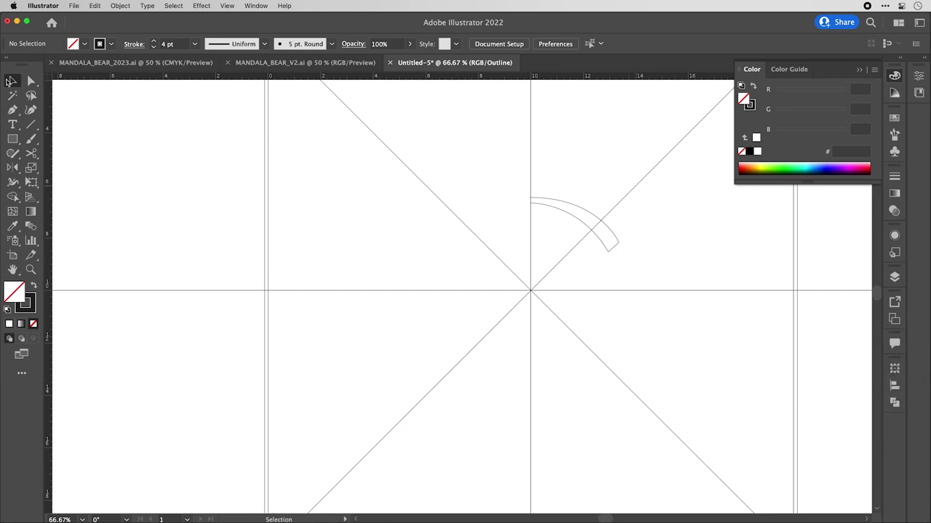
Move the outer forehead arc's end anchor onto the vertical centre guide at X 10 in using Direct Selection.
{"action": "scroll", "coordinate": [620, 205], "scroll_direction": "up", "scroll_amount": 5}
{"action": "scroll", "coordinate": [621, 207], "scroll_direction": "down", "scroll_amount": 2}
{"action": "scroll", "coordinate": [354, 194], "scroll_direction": "up", "scroll_amount": 4}
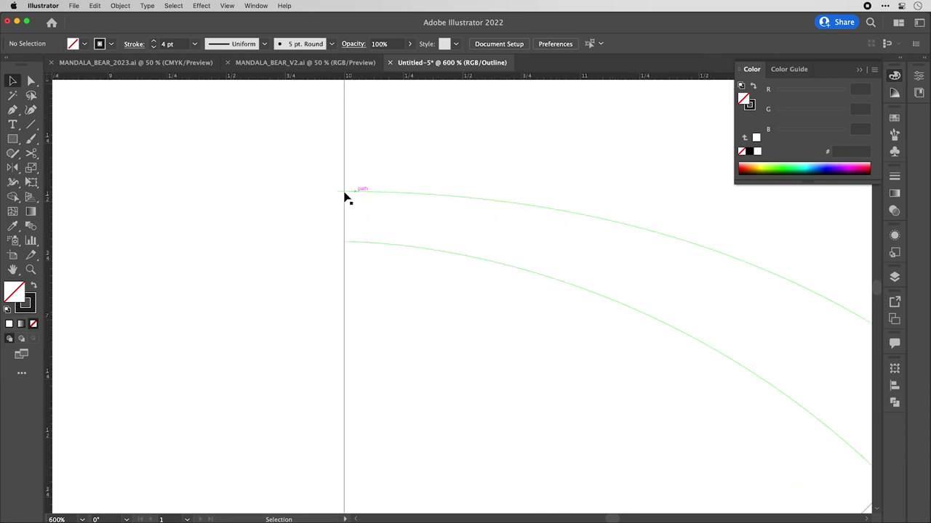
{"action": "left_click", "coordinate": [31, 81]}
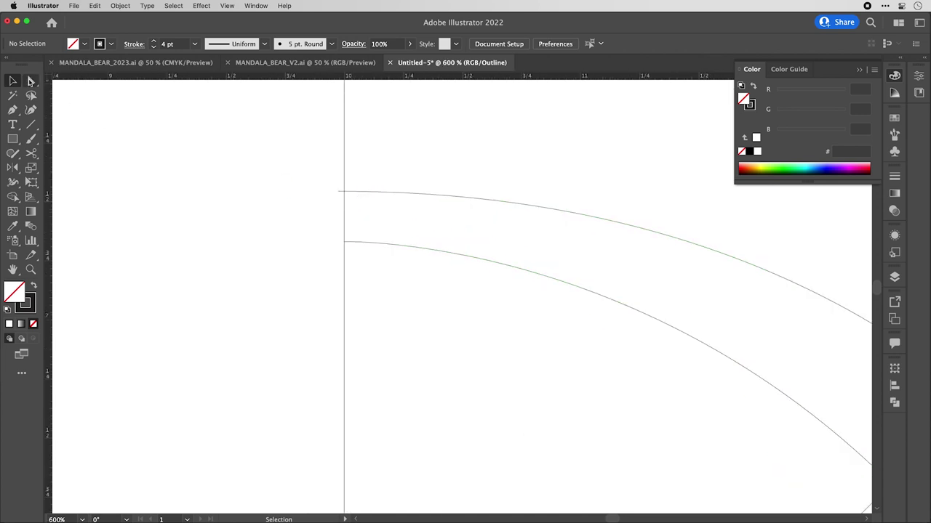
{"action": "left_click", "coordinate": [344, 193]}
Make the REFERENCE layer a template layer with images dimmed to 50%.
{"action": "scroll", "coordinate": [318, 205], "scroll_direction": "down", "scroll_amount": 4}
{"action": "scroll", "coordinate": [318, 207], "scroll_direction": "down", "scroll_amount": 4}
{"action": "scroll", "coordinate": [325, 202], "scroll_direction": "up", "scroll_amount": 2}
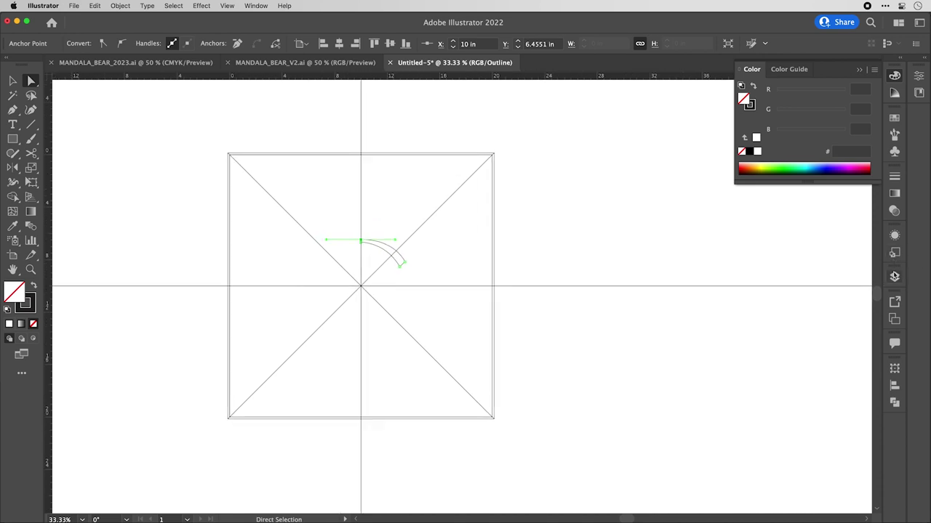
{"action": "left_click", "coordinate": [895, 275]}
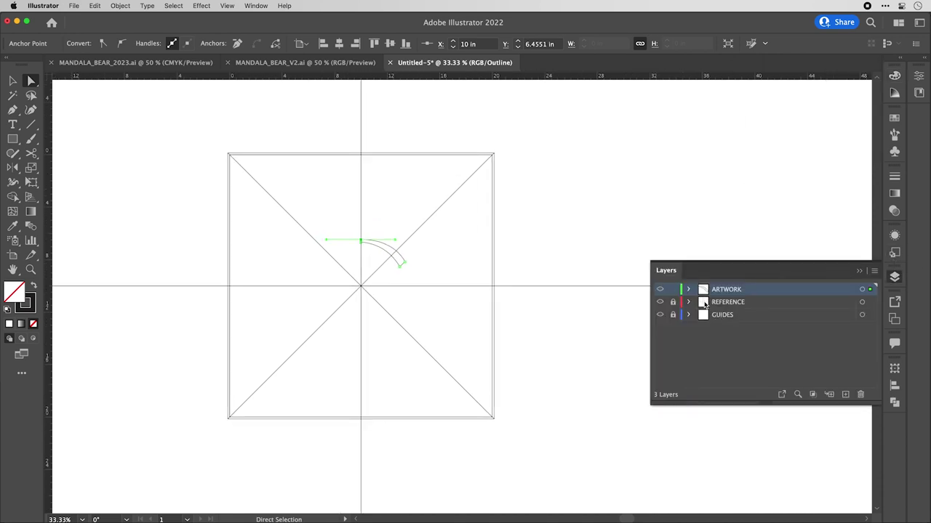
{"action": "left_click", "coordinate": [710, 325]}
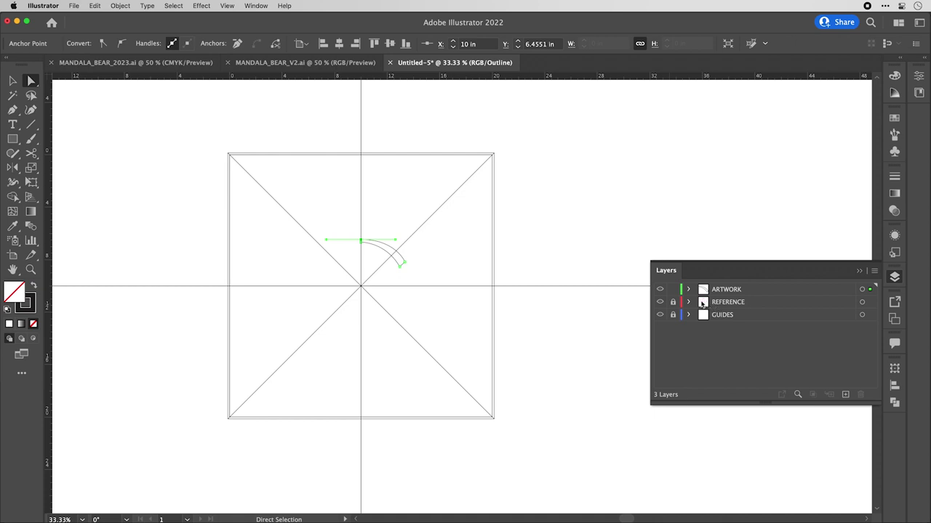
{"action": "double_click", "coordinate": [703, 304]}
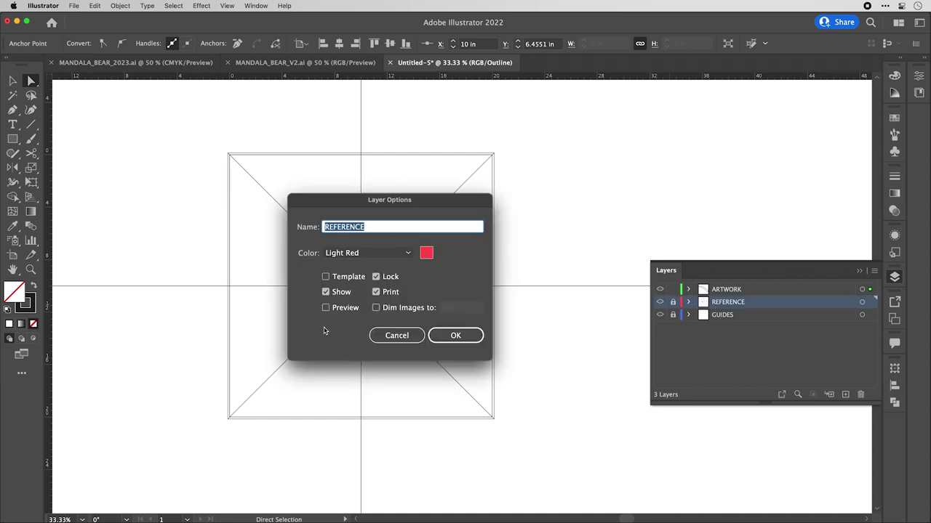
{"action": "left_click", "coordinate": [325, 278]}
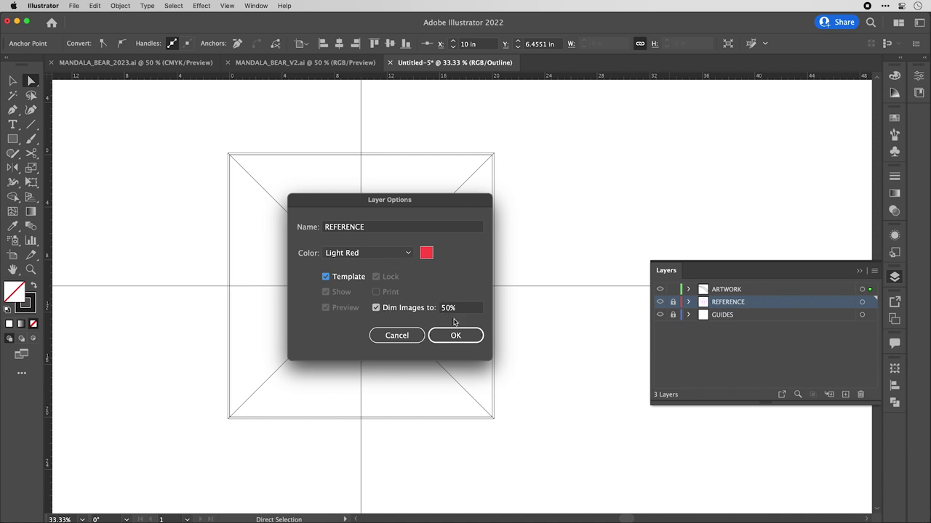
{"action": "left_click", "coordinate": [454, 339]}
{"action": "left_click", "coordinate": [456, 339]}
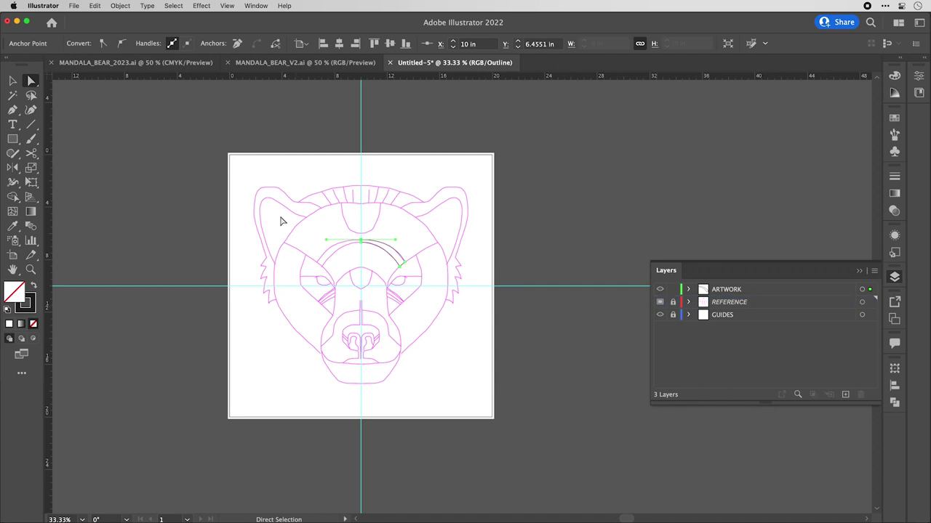
Switch the document from outline view back to preview and compare the traced arc with the template sketch.
{"action": "scroll", "coordinate": [388, 236], "scroll_direction": "up", "scroll_amount": 5}
{"action": "key", "text": "super+y"}
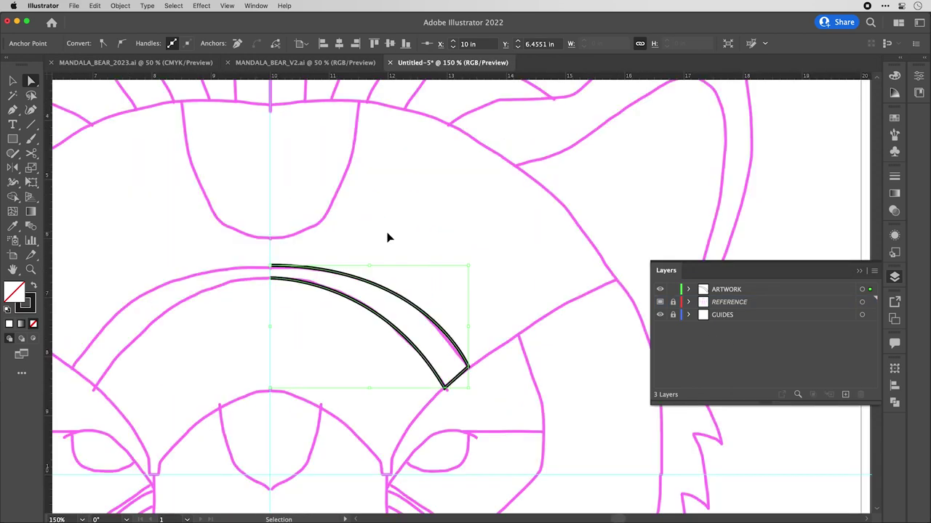
{"action": "key", "text": "super+y"}
{"action": "key", "text": "super+y"}
Delete the traced half forehead arc from the ARTWORK layer.
{"action": "key", "text": "super+minus"}
{"action": "key", "text": "super+minus"}
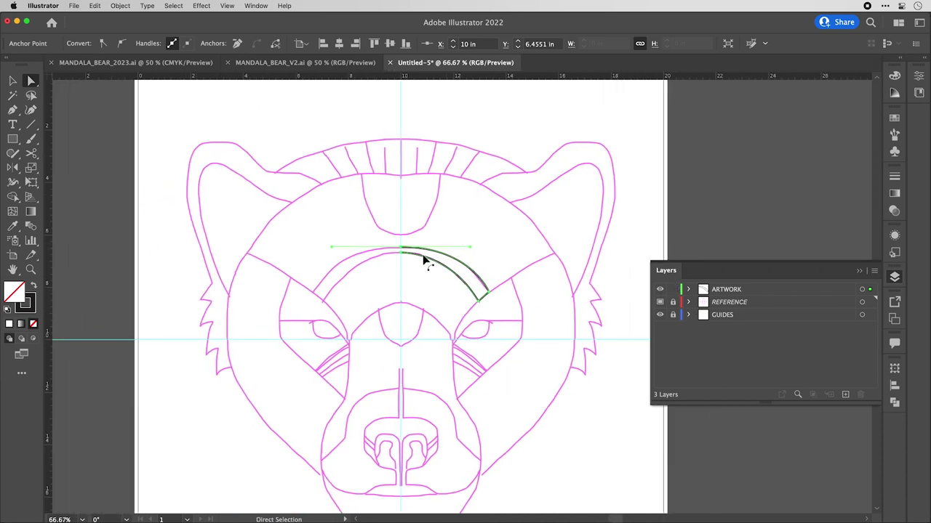
{"action": "key", "text": "super+plus"}
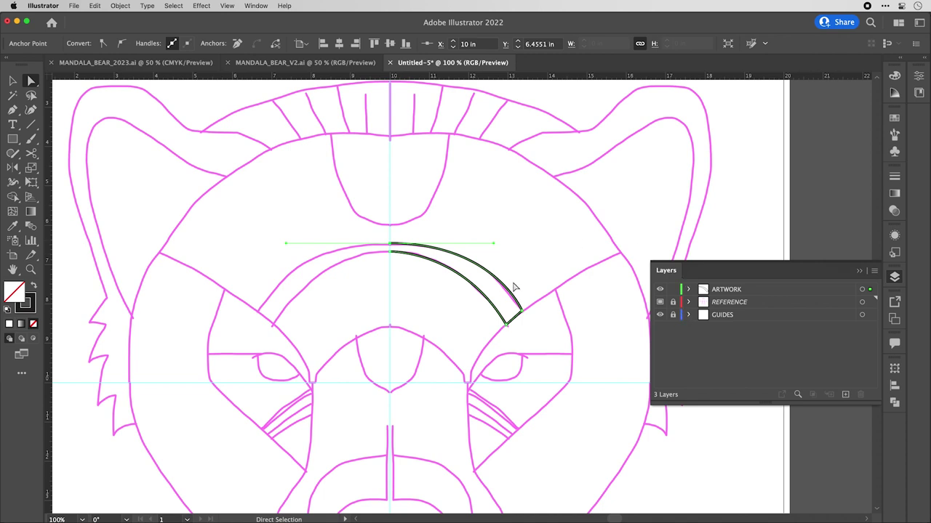
{"action": "key", "text": "v"}
{"action": "left_click", "coordinate": [532, 252]}
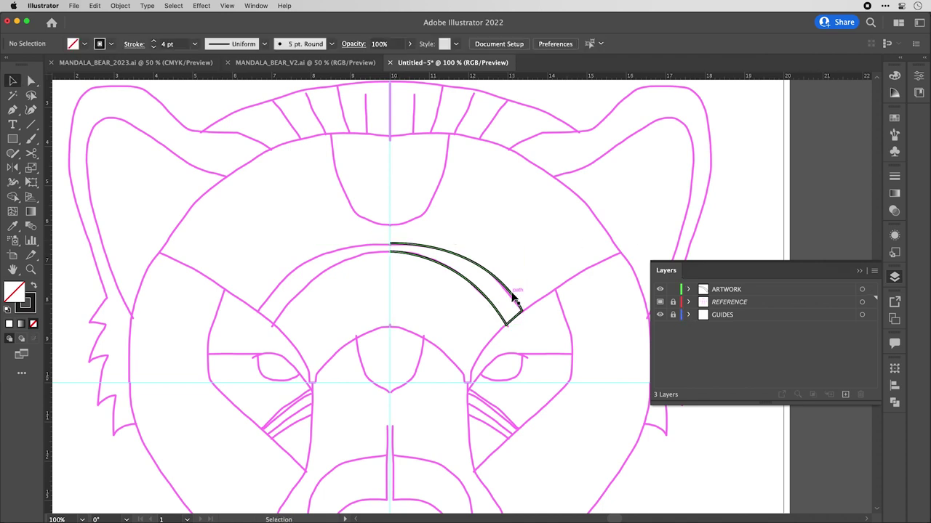
{"action": "left_click", "coordinate": [513, 295]}
{"action": "key", "text": "Delete"}
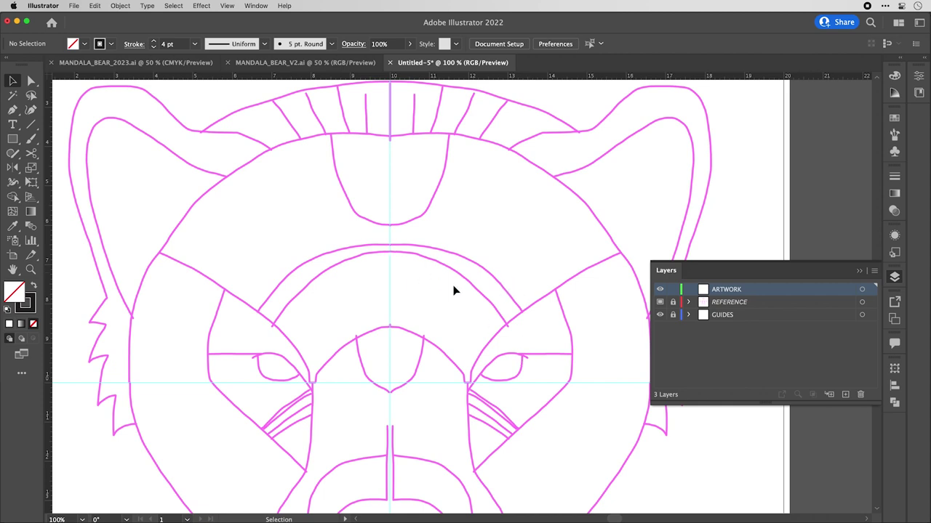
Try out the Ellipse tool with a circle centred on the guide intersection and a freely placed ellipse, removing both.
{"action": "scroll", "coordinate": [453, 291], "scroll_direction": "down", "scroll_amount": 2}
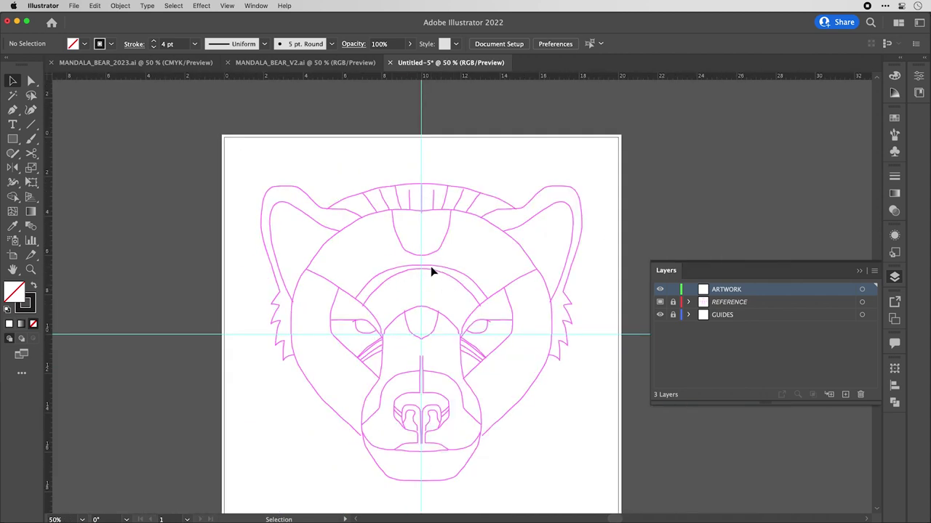
{"action": "left_click", "coordinate": [12, 139]}
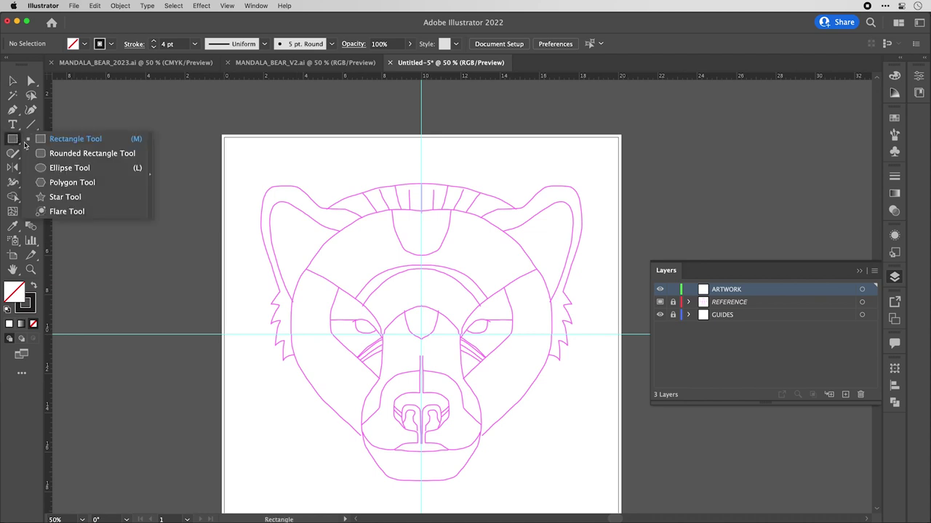
{"action": "left_click", "coordinate": [48, 169]}
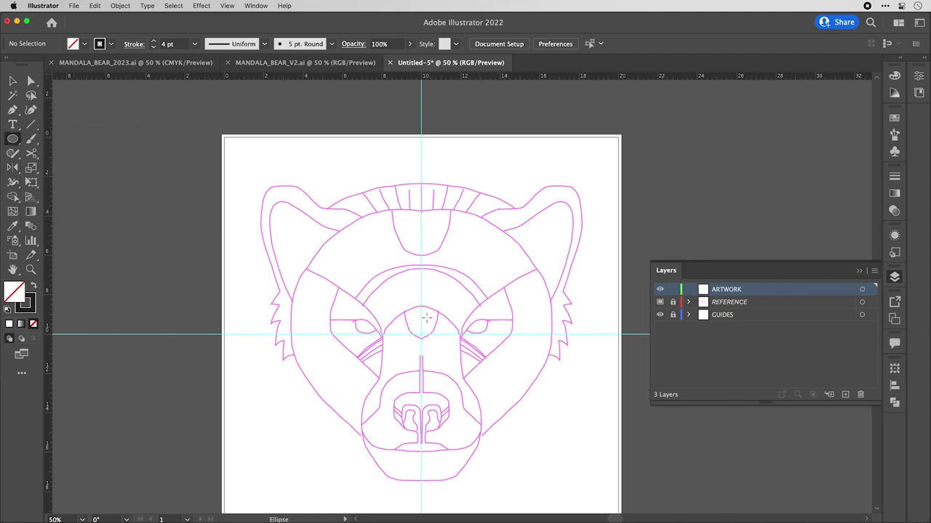
{"action": "left_click_drag", "start_coordinate": [420, 335], "coordinate": [357, 285]}
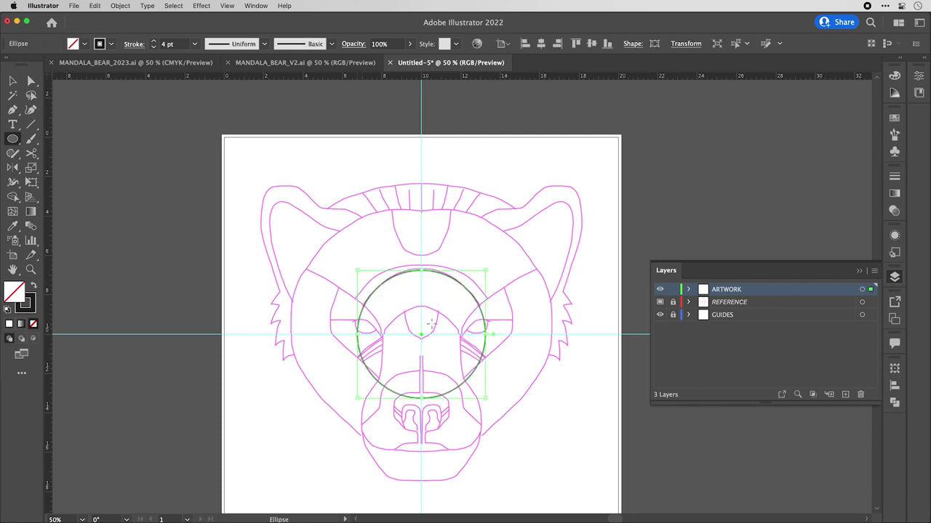
{"action": "key", "text": "super+equal"}
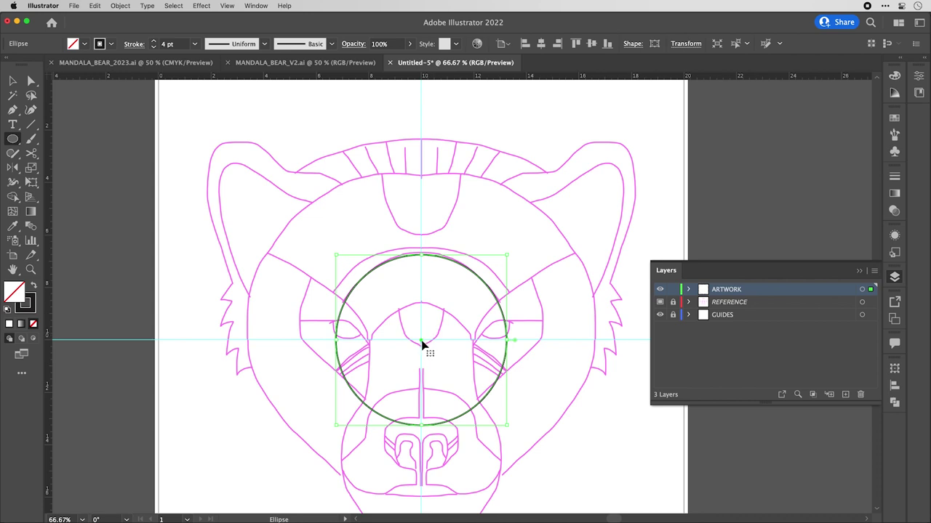
{"action": "key", "text": "Delete"}
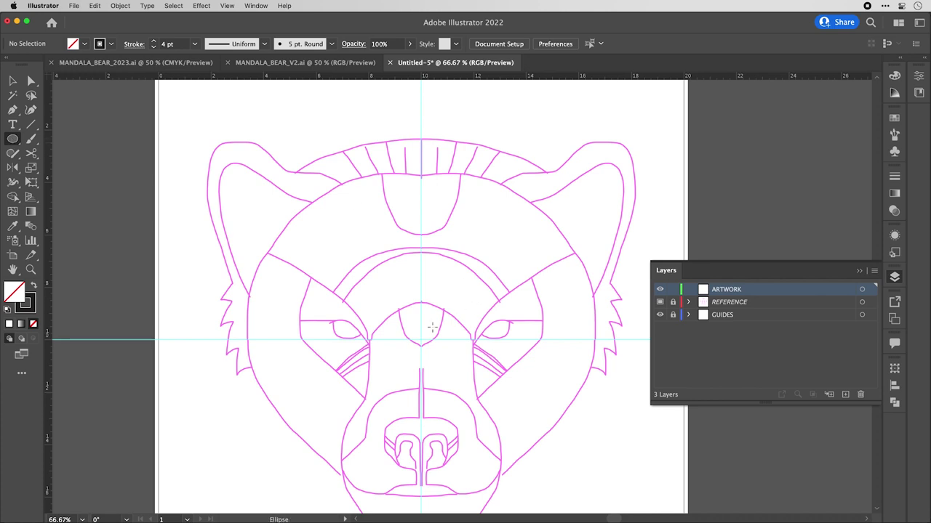
{"action": "left_click_drag", "start_coordinate": [439, 317], "coordinate": [551, 294]}
{"action": "key", "text": "ctrl+z"}
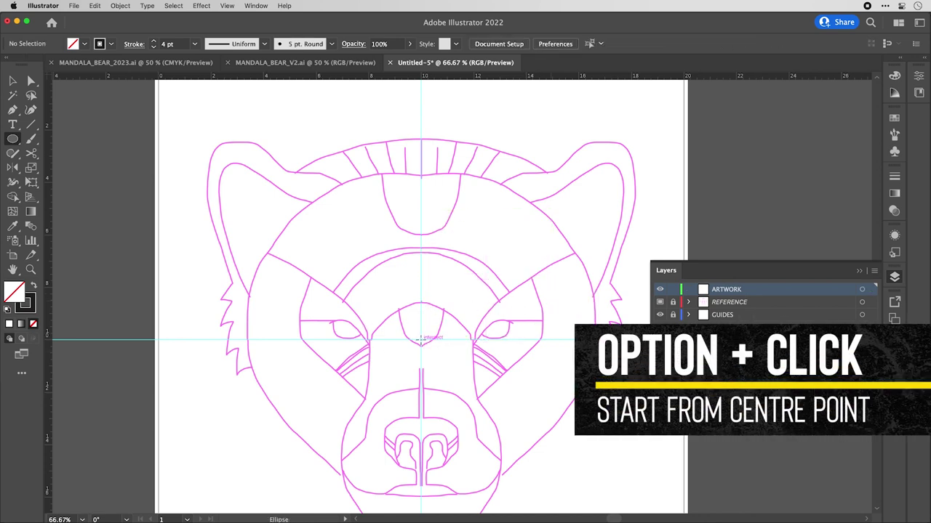
Draw a circle outward from the guide intersection to match the inner forehead arc, and deselect it.
{"action": "mouse_move", "coordinate": [387, 314]}
{"action": "left_mouse_down"}
{"action": "mouse_move", "coordinate": [396, 301]}
{"action": "mouse_move", "coordinate": [365, 346]}
{"action": "mouse_move", "coordinate": [458, 343]}
{"action": "mouse_move", "coordinate": [471, 304]}
{"action": "mouse_move", "coordinate": [415, 282]}
{"action": "mouse_move", "coordinate": [393, 308]}
{"action": "mouse_move", "coordinate": [365, 287]}
{"action": "mouse_move", "coordinate": [384, 268]}
{"action": "mouse_move", "coordinate": [349, 272]}
{"action": "mouse_move", "coordinate": [376, 301]}
{"action": "mouse_move", "coordinate": [395, 304]}
{"action": "mouse_move", "coordinate": [411, 293]}
{"action": "mouse_move", "coordinate": [380, 272]}
{"action": "mouse_move", "coordinate": [320, 263]}
{"action": "mouse_move", "coordinate": [376, 256]}
{"action": "left_mouse_up"}
{"action": "key", "text": "v"}
{"action": "left_click", "coordinate": [550, 301]}
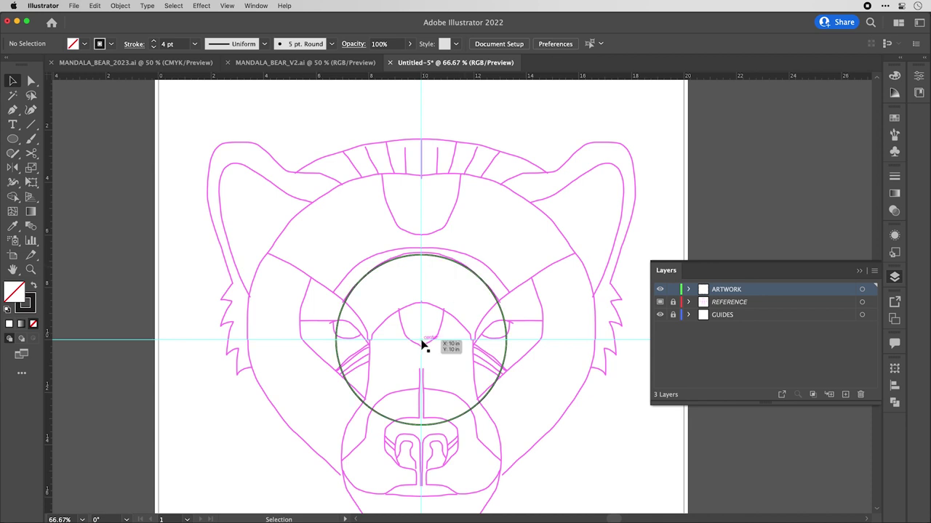
Duplicate the forehead circle in place, directly in front of the original.
{"action": "left_click", "coordinate": [498, 303]}
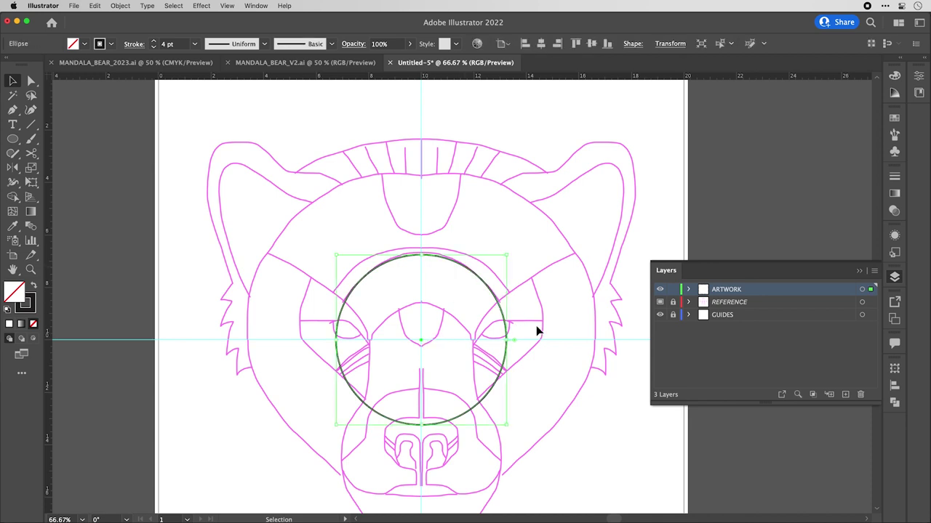
{"action": "scroll", "coordinate": [432, 281], "scroll_direction": "up", "scroll_amount": 1}
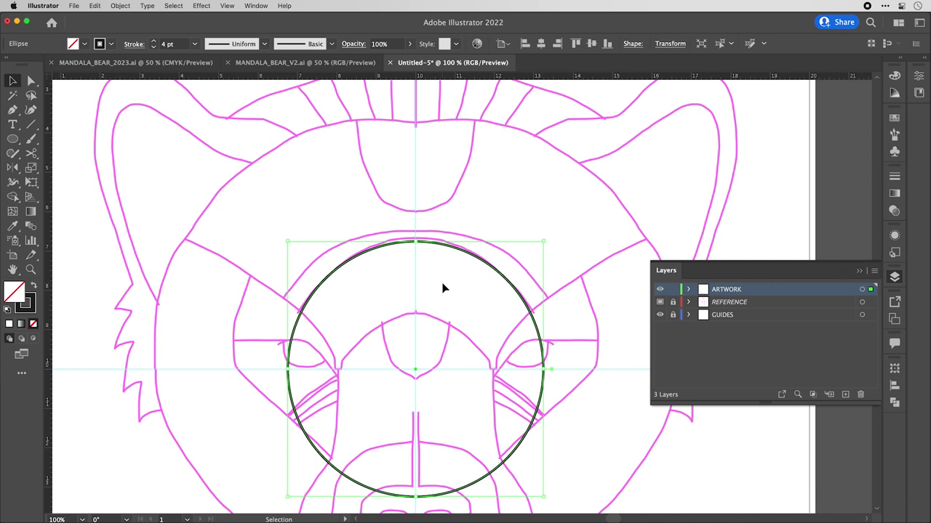
{"action": "key", "text": "super+c"}
{"action": "key", "text": "super+f"}
Try shifting the duplicate circle away from the original, and undo the changes to its position.
{"action": "key", "text": "shift+Up"}
{"action": "key", "text": "shift+Up"}
{"action": "key", "text": "shift+Up"}
{"action": "key", "text": "shift+Up"}
{"action": "key", "text": "shift+Up"}
{"action": "key", "text": "shift+Up"}
{"action": "key", "text": "shift+Up"}
{"action": "key", "text": "shift+Up"}
{"action": "key", "text": "shift+Up"}
{"action": "key", "text": "shift+Up"}
{"action": "key", "text": "shift+Right"}
{"action": "key", "text": "shift+Right"}
{"action": "key", "text": "shift+Right"}
{"action": "key", "text": "shift+Right"}
{"action": "key", "text": "shift+Right"}
{"action": "key", "text": "shift+Right"}
{"action": "key", "text": "v"}
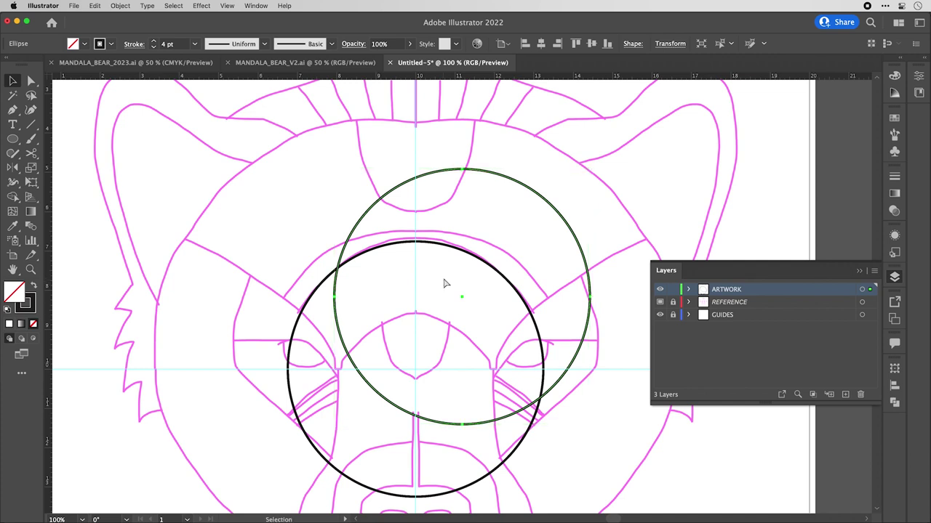
{"action": "key", "text": "super+z"}
{"action": "key", "text": "v"}
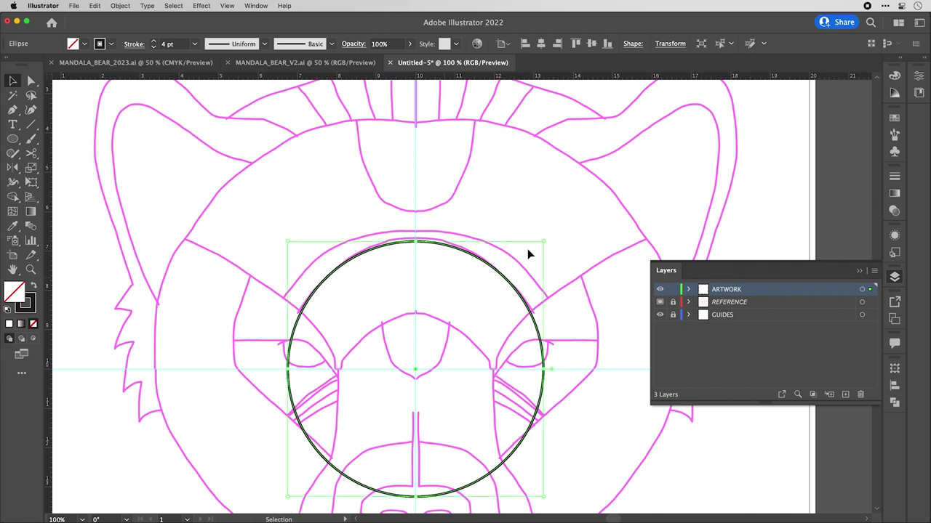
{"action": "left_click_drag", "start_coordinate": [498, 273], "coordinate": [474, 251]}
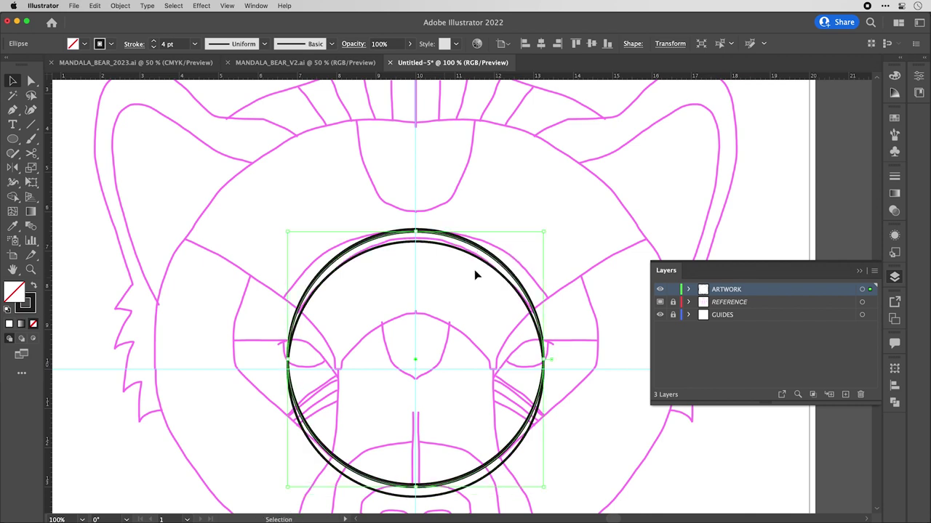
{"action": "key", "text": "super+z"}
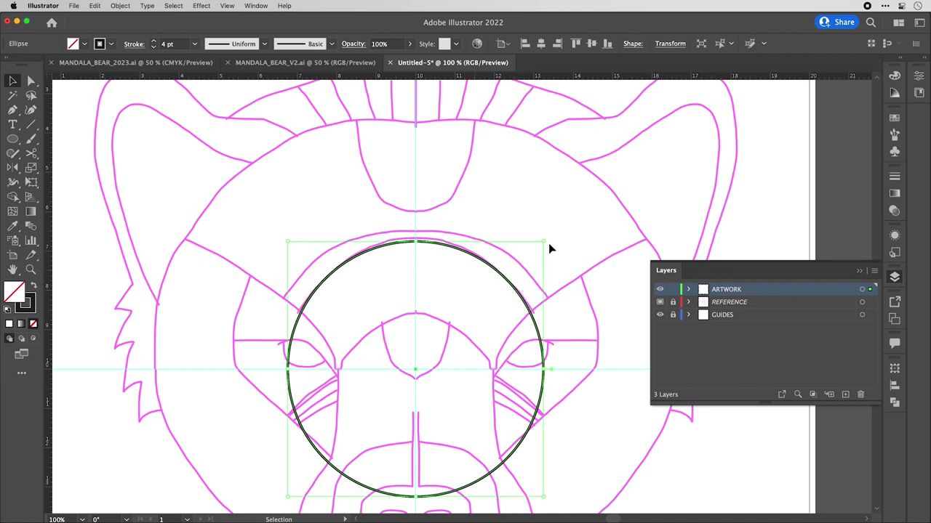
Scale copies of the circle outward from the centre to form two larger concentric circles around the inner one.
{"action": "left_click_drag", "start_coordinate": [544, 242], "coordinate": [565, 220]}
{"action": "left_click", "coordinate": [571, 245]}
{"action": "left_click", "coordinate": [503, 274]}
{"action": "left_click", "coordinate": [590, 245]}
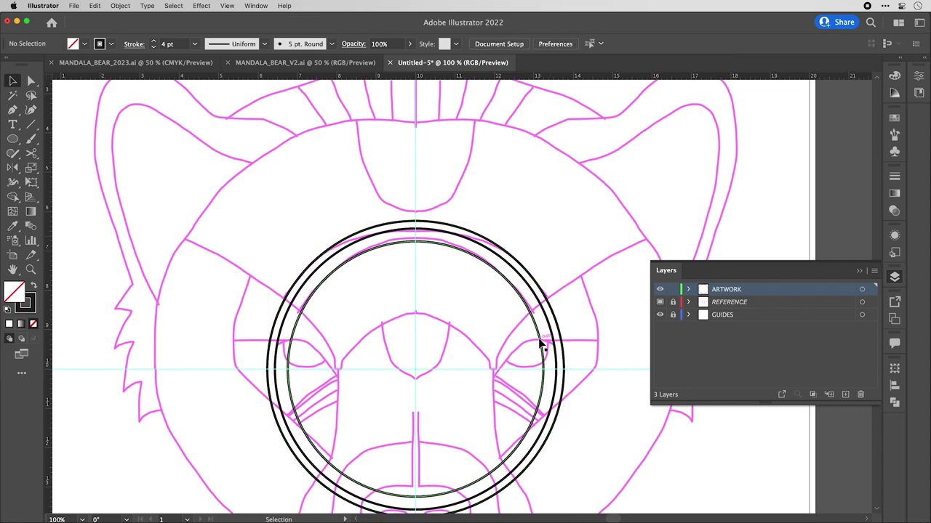
Trace the right chin, muzzle and brow line with the Pen tool, from the vertical guide up to the outer head outline.
{"action": "scroll", "coordinate": [544, 345], "scroll_direction": "down", "scroll_amount": 1}
{"action": "scroll", "coordinate": [557, 328], "scroll_direction": "down", "scroll_amount": 5}
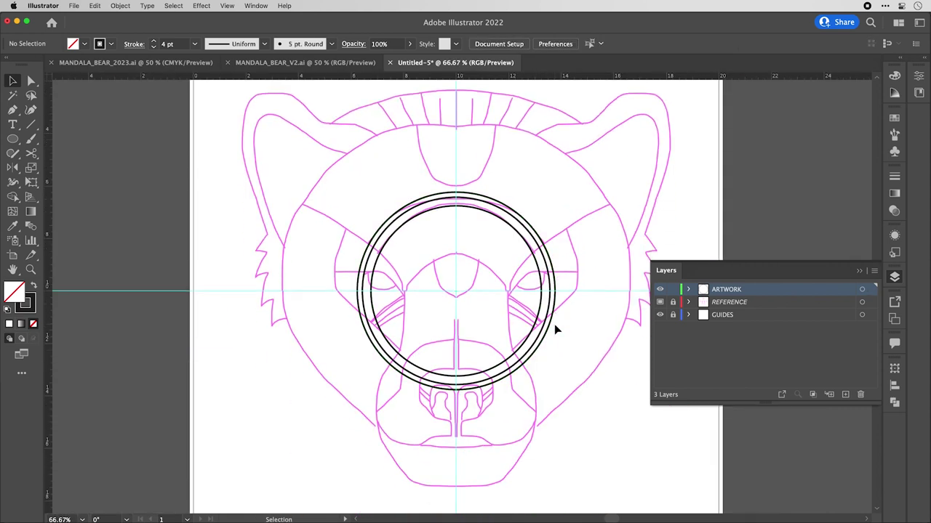
{"action": "scroll", "coordinate": [554, 330], "scroll_direction": "up", "scroll_amount": 1}
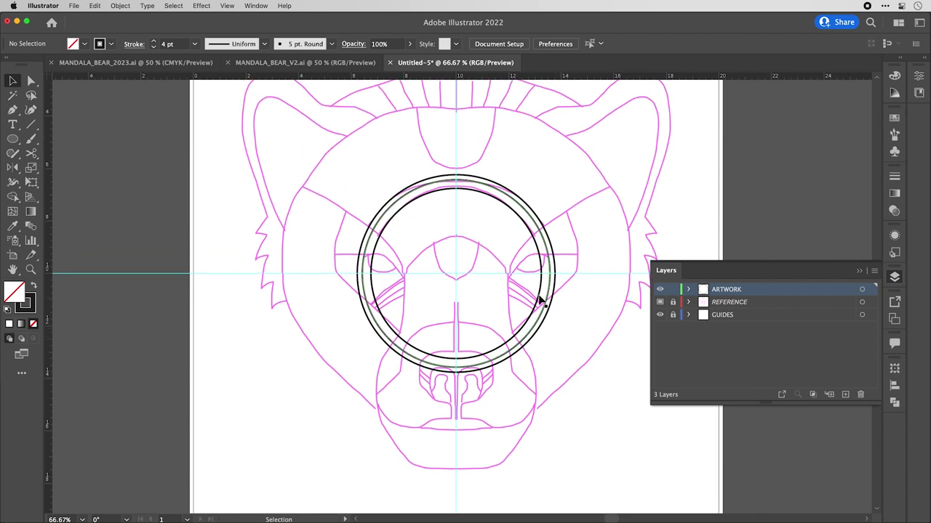
{"action": "scroll", "coordinate": [458, 467], "scroll_direction": "right", "scroll_amount": 3}
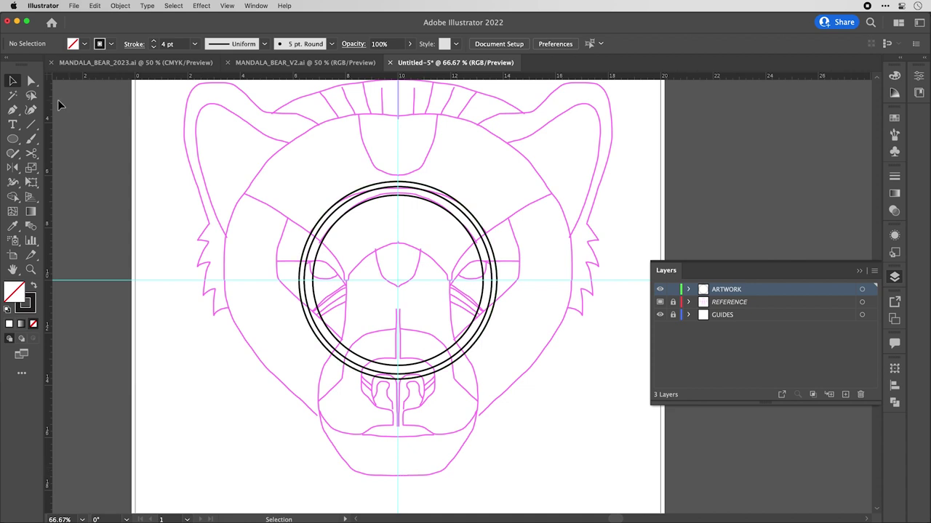
{"action": "left_click", "coordinate": [13, 111]}
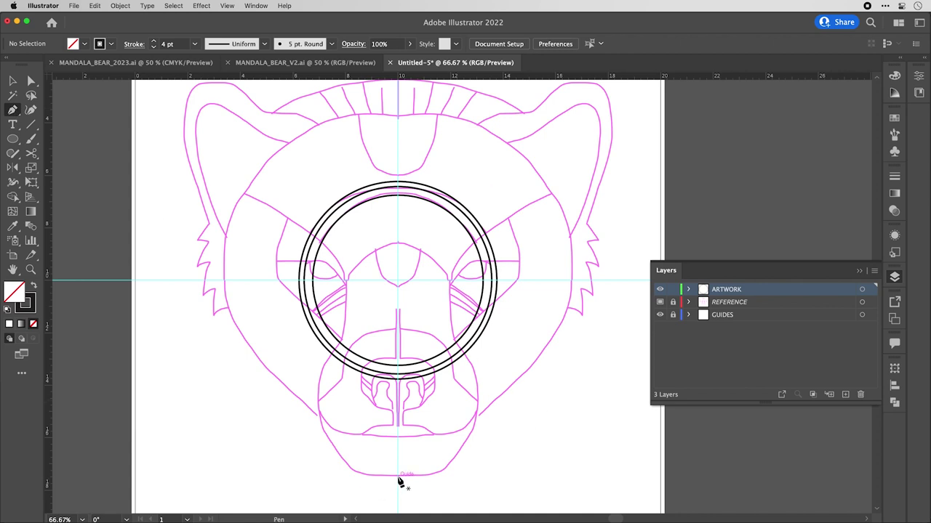
{"action": "left_click", "coordinate": [399, 477]}
{"action": "mouse_move", "coordinate": [448, 474]}
{"action": "left_mouse_down"}
{"action": "mouse_move", "coordinate": [463, 470]}
{"action": "mouse_move", "coordinate": [461, 461]}
{"action": "left_mouse_up"}
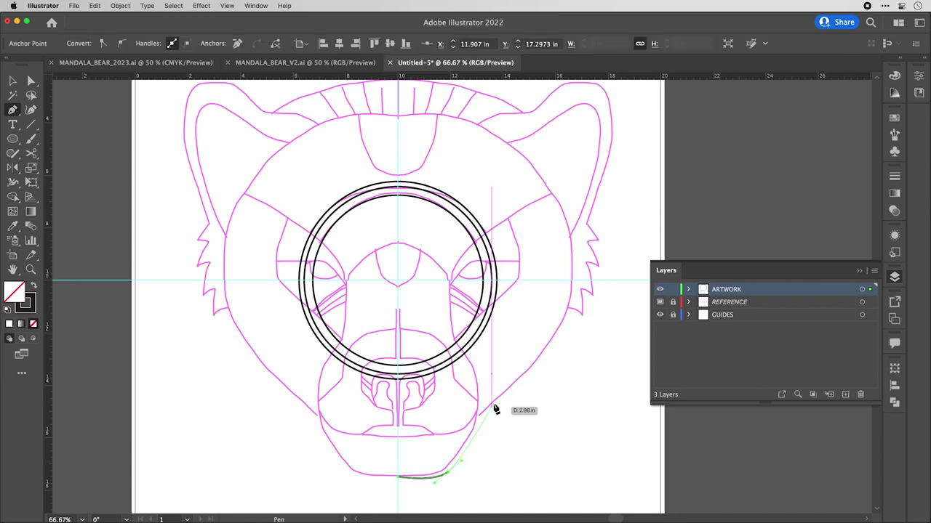
{"action": "left_click_drag", "start_coordinate": [479, 409], "coordinate": [452, 309]}
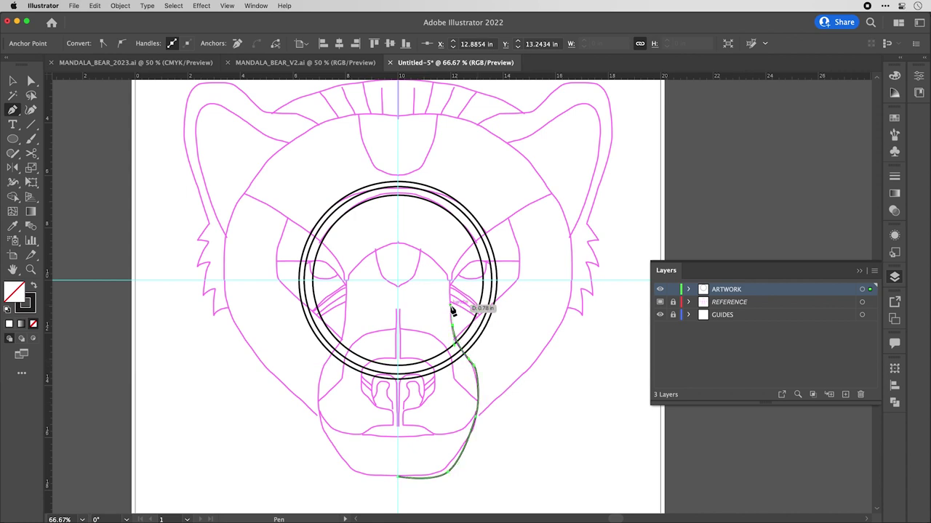
{"action": "left_click_drag", "start_coordinate": [454, 273], "coordinate": [461, 252]}
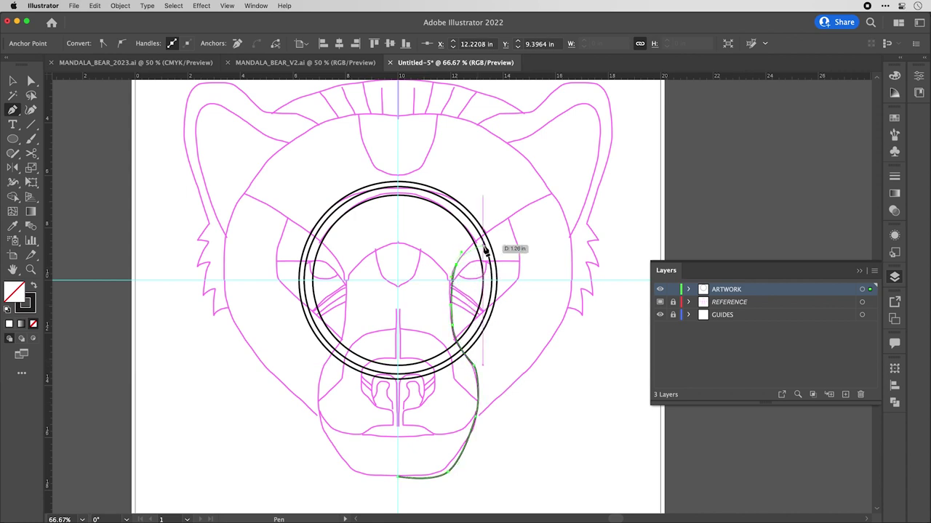
{"action": "left_click_drag", "start_coordinate": [503, 220], "coordinate": [508, 223]}
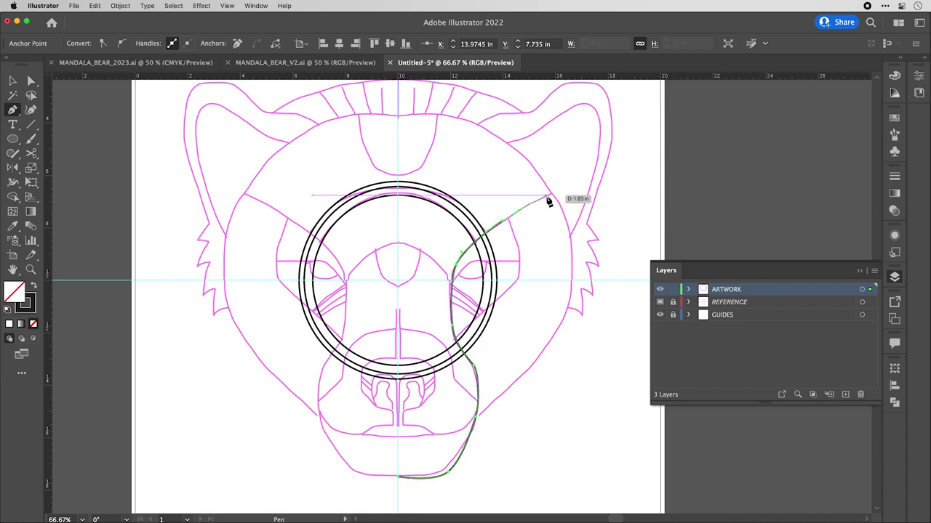
{"action": "left_click_drag", "start_coordinate": [550, 195], "coordinate": [540, 219]}
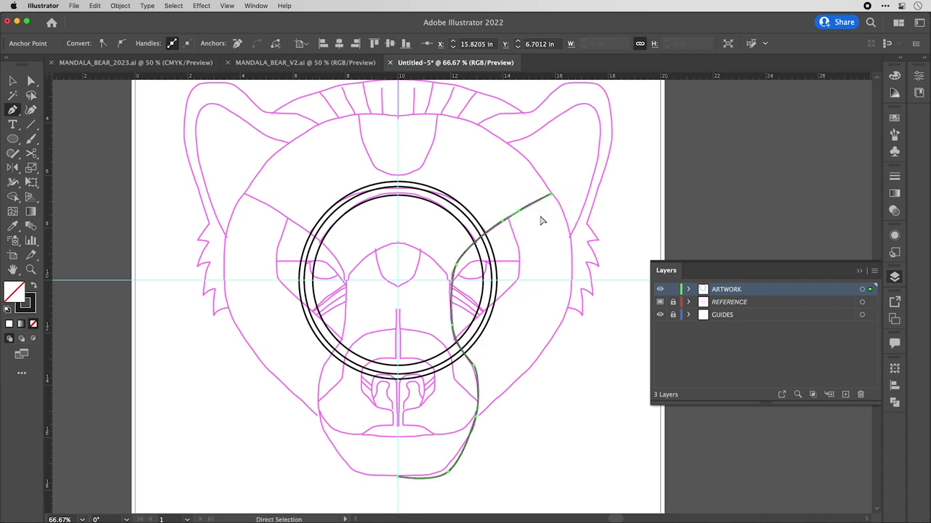
Deselect the finished trace and compare it with the bear artwork in MANDALA_BEAR_2023.ai and MANDALA_BEAR_V2.ai.
{"action": "left_click", "coordinate": [583, 293], "text": "super"}
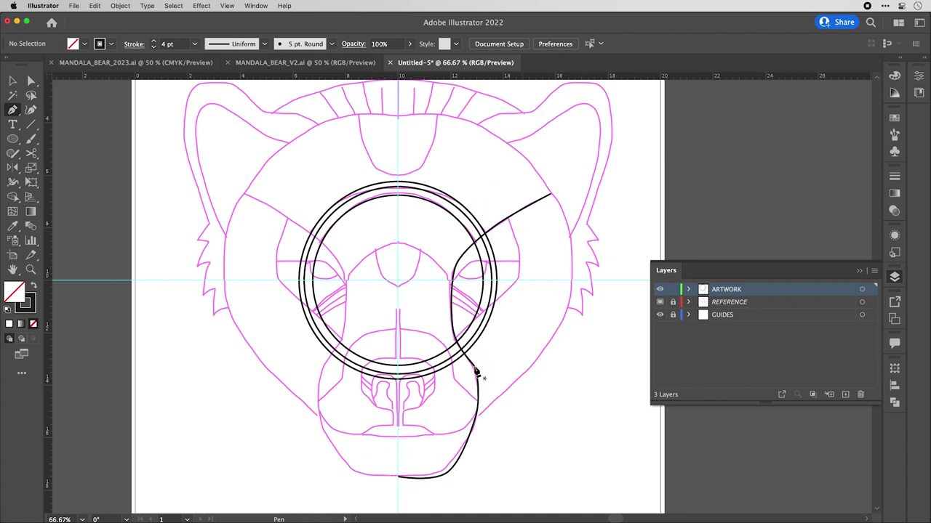
{"action": "scroll", "coordinate": [483, 403], "scroll_direction": "up", "scroll_amount": 1}
{"action": "scroll", "coordinate": [494, 402], "scroll_direction": "down", "scroll_amount": 3}
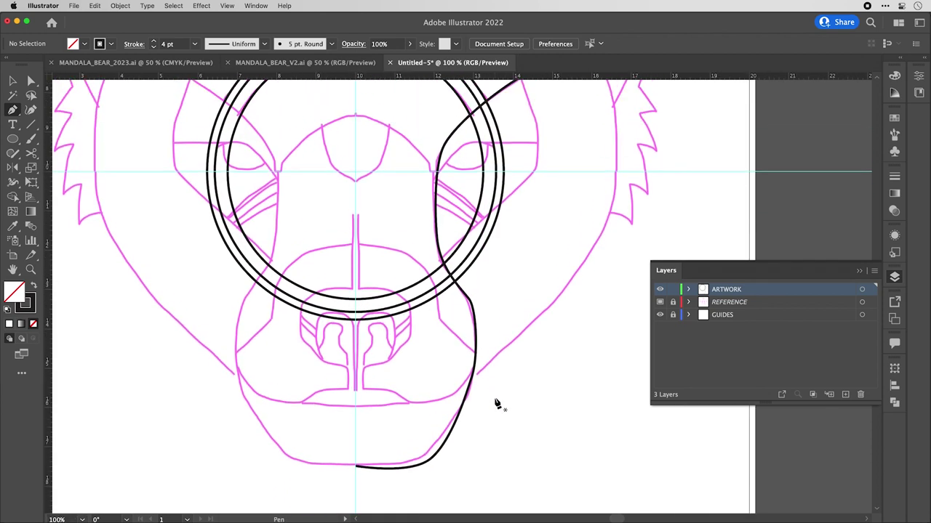
{"action": "scroll", "coordinate": [497, 405], "scroll_direction": "up", "scroll_amount": 3}
{"action": "key", "text": "v"}
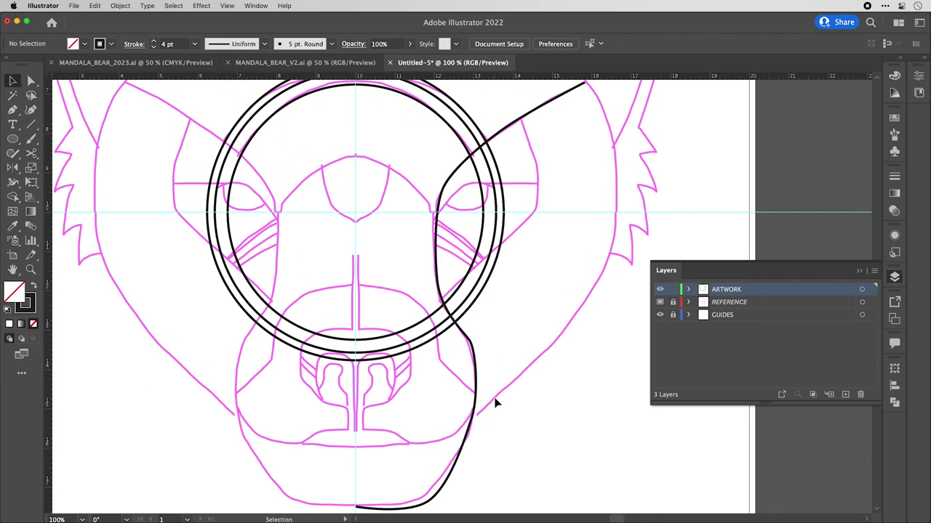
{"action": "scroll", "coordinate": [494, 402], "scroll_direction": "down", "scroll_amount": 1}
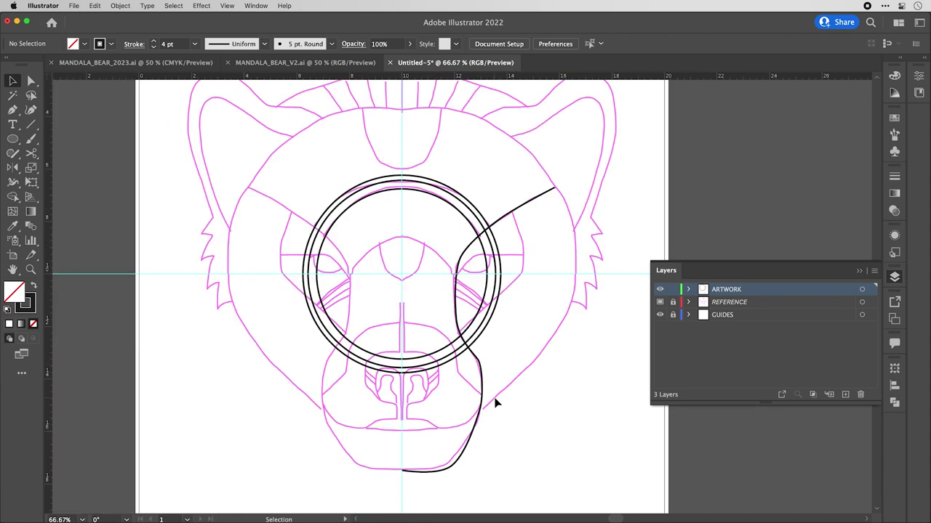
{"action": "left_click", "coordinate": [138, 62]}
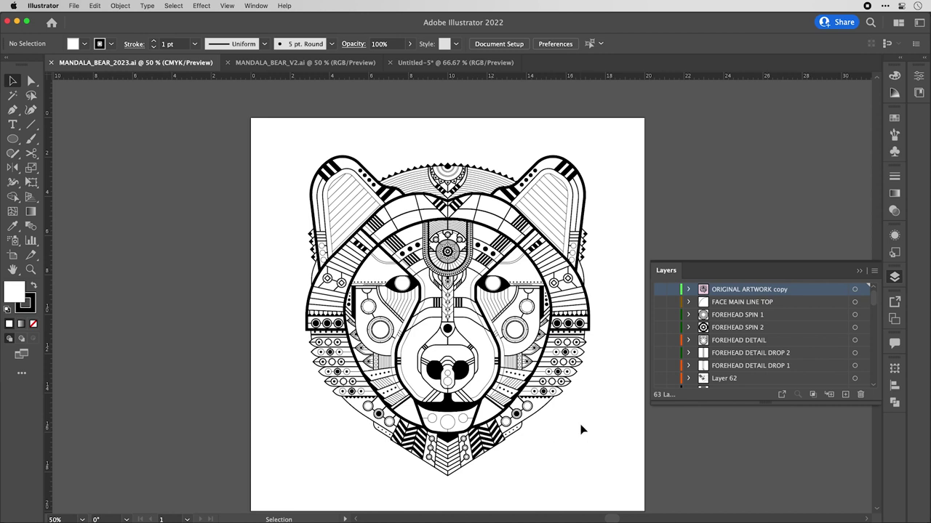
{"action": "left_click", "coordinate": [290, 64]}
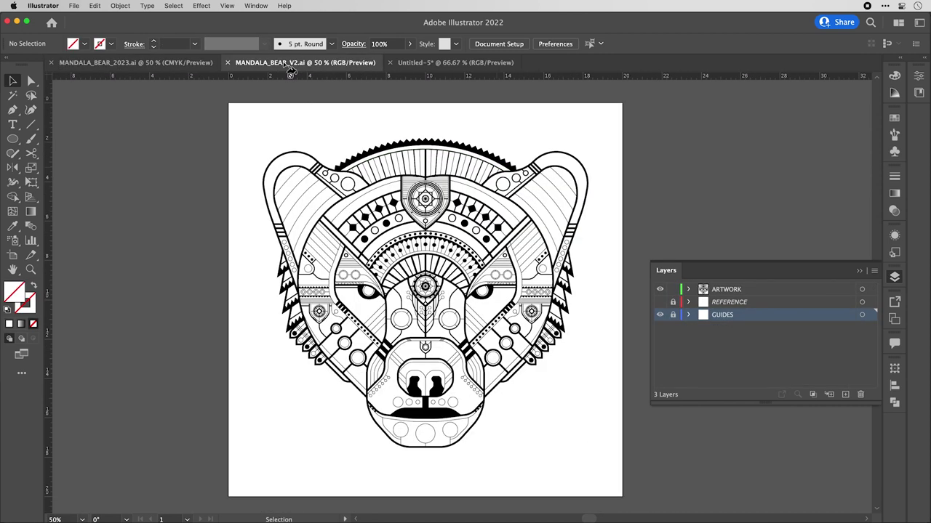
{"action": "left_click", "coordinate": [478, 65]}
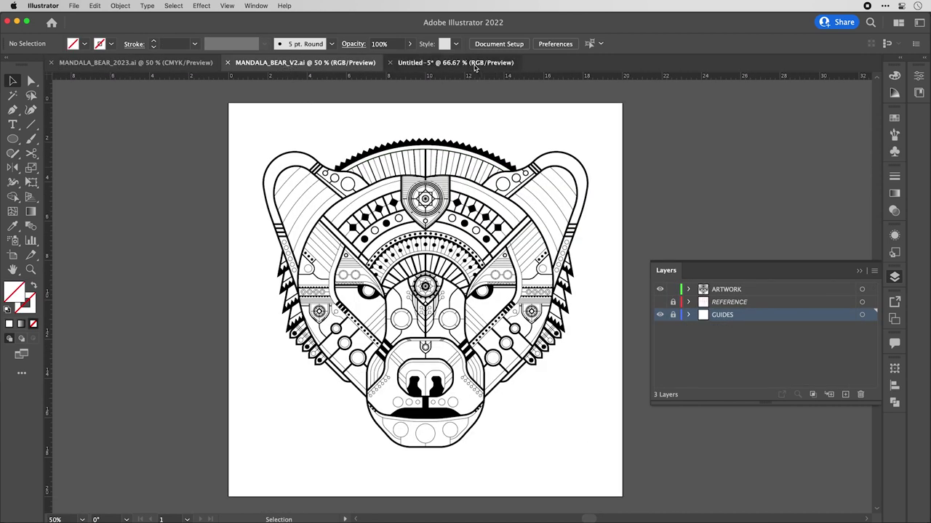
Replace the curved right-face trace with straight Pen segments from the chin's centre guide up the muzzle and brow to the outer head outline.
{"action": "left_click_drag", "start_coordinate": [495, 469], "coordinate": [459, 435]}
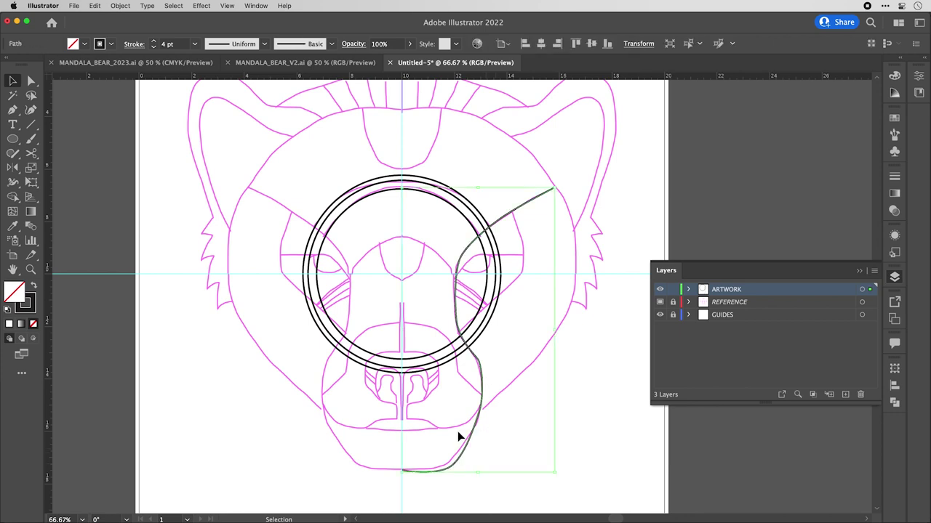
{"action": "key", "text": "Delete"}
{"action": "key", "text": "p"}
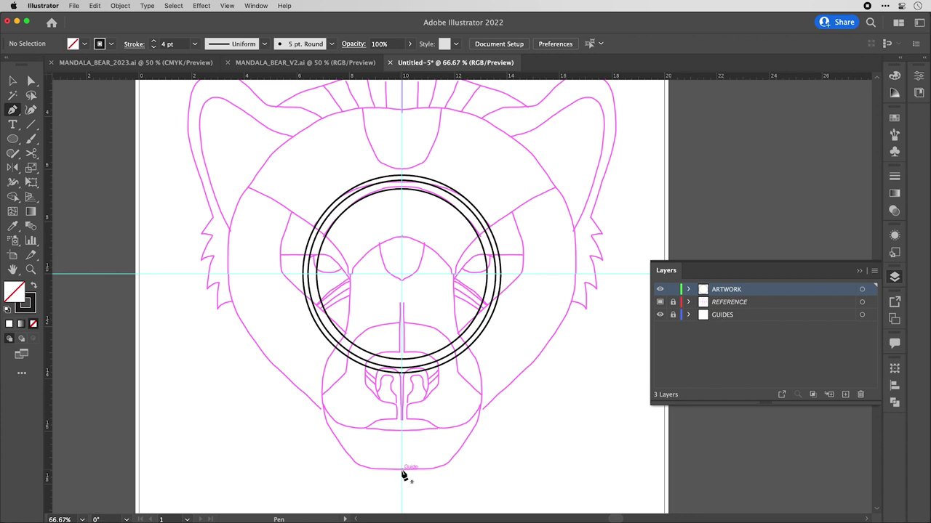
{"action": "left_click", "coordinate": [402, 469]}
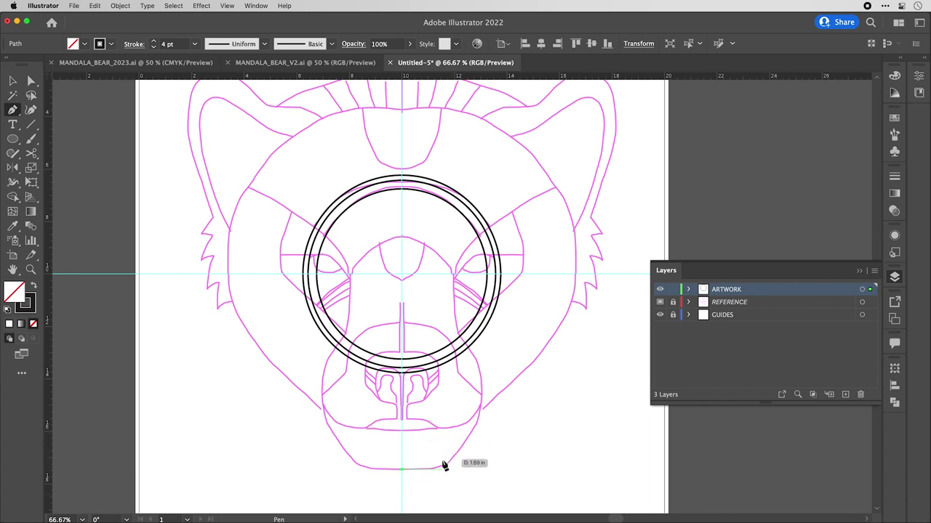
{"action": "left_click", "coordinate": [442, 469]}
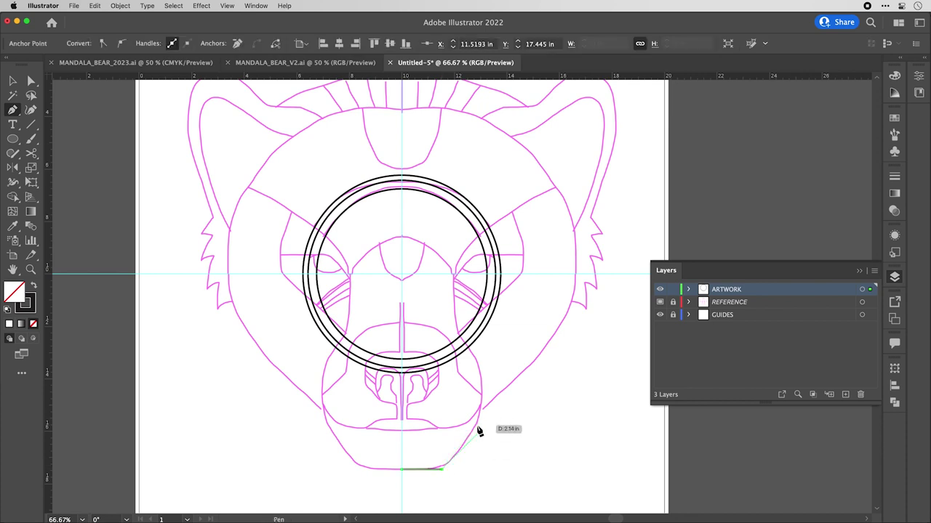
{"action": "left_click", "coordinate": [479, 428]}
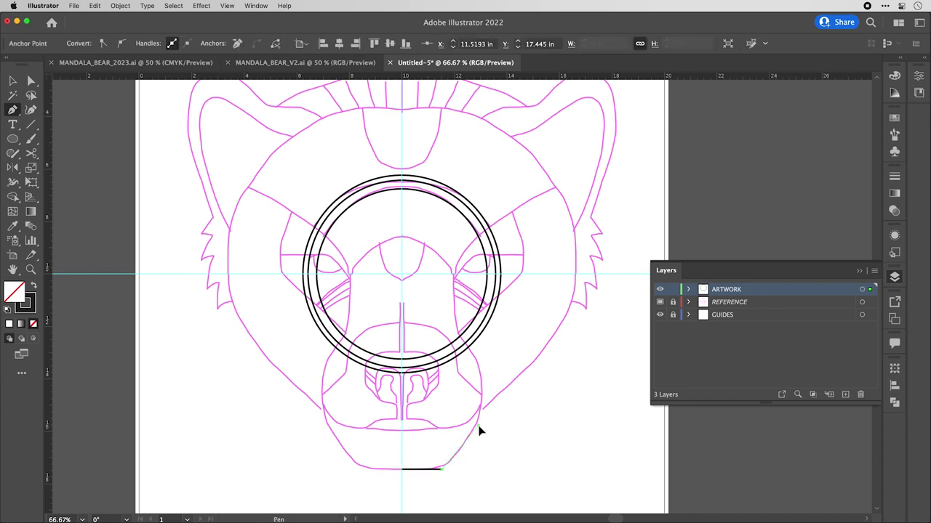
{"action": "left_click", "coordinate": [479, 362]}
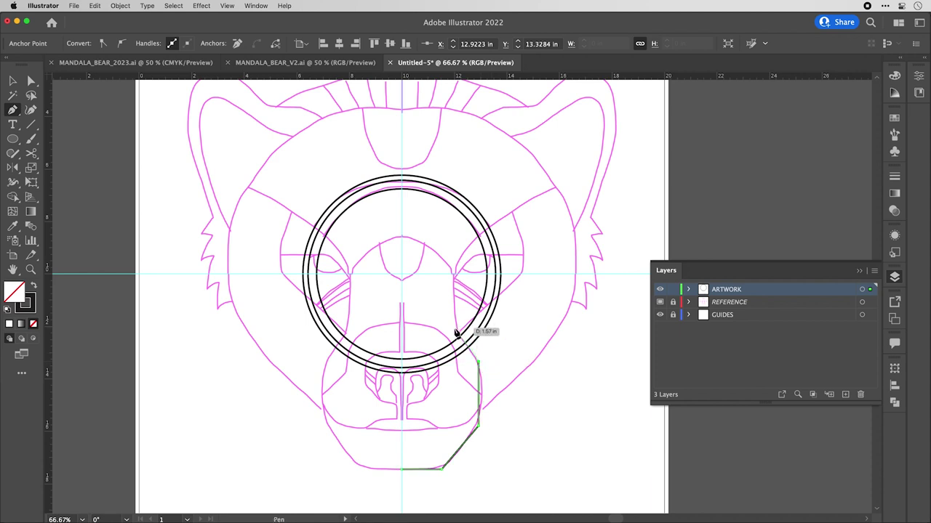
{"action": "left_click", "coordinate": [454, 261]}
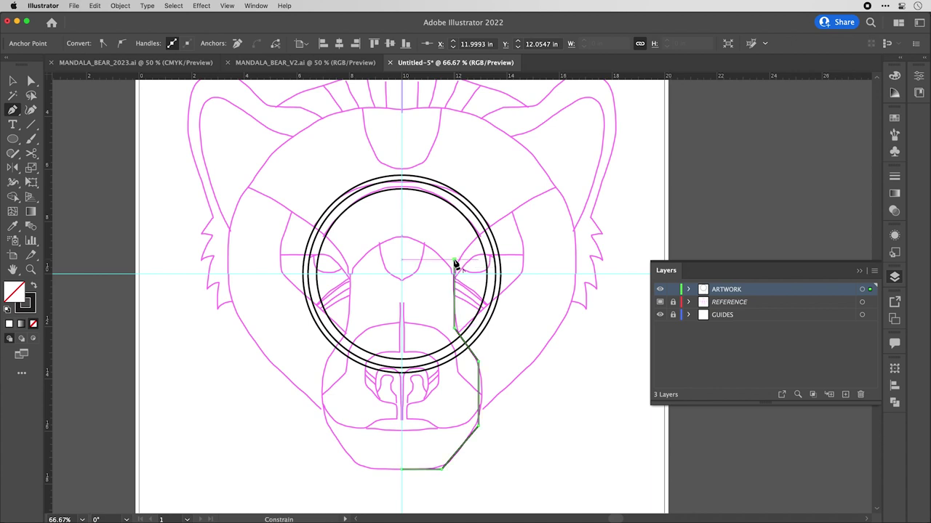
{"action": "left_click", "coordinate": [556, 187]}
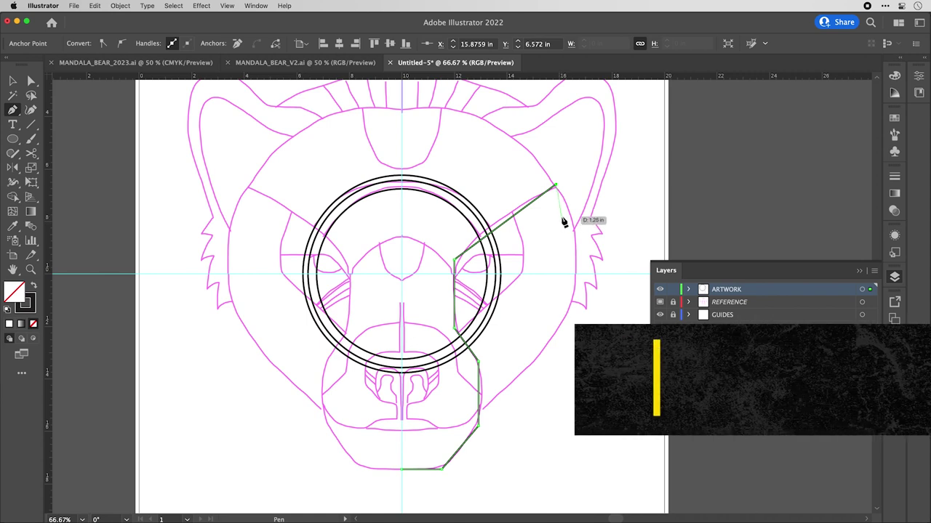
{"action": "key", "text": "super+shift+a"}
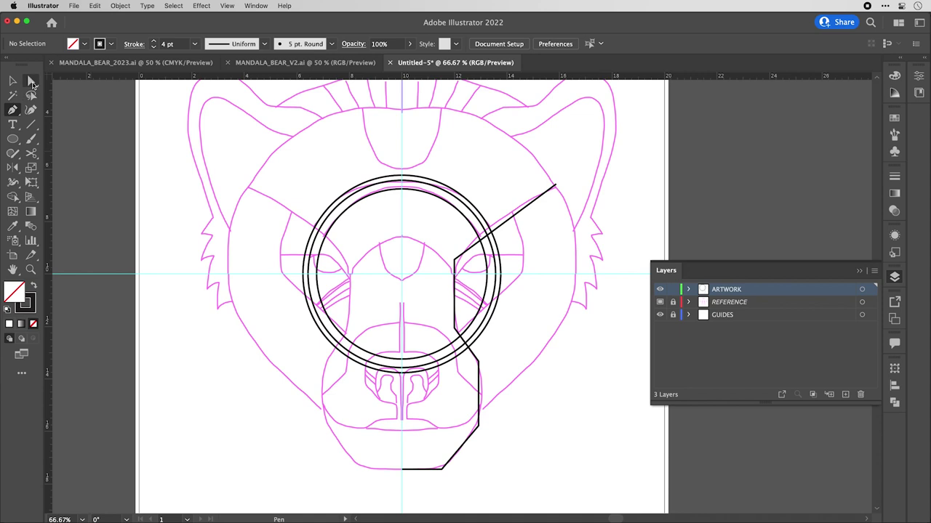
Round the new path's two corners beside the right eye and where the cheek meets the muzzle, using live corners.
{"action": "key", "text": "a"}
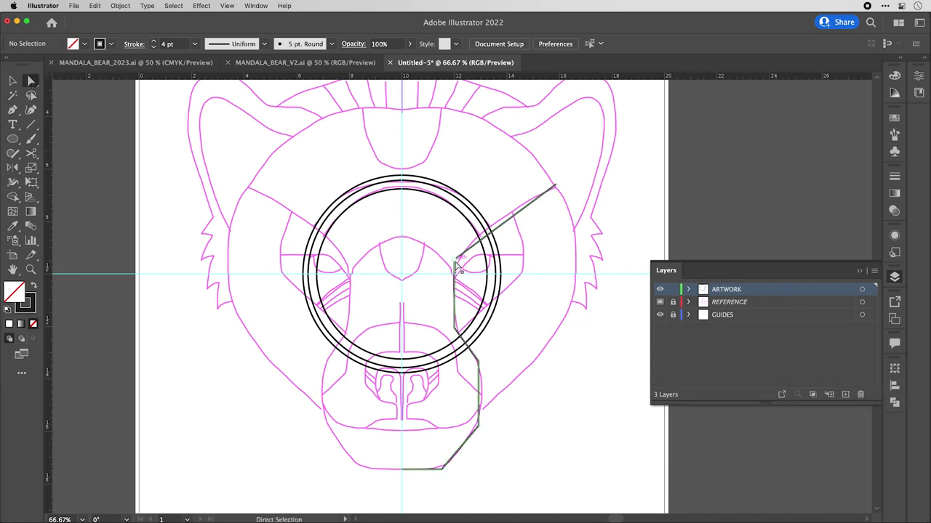
{"action": "left_click", "coordinate": [476, 353]}
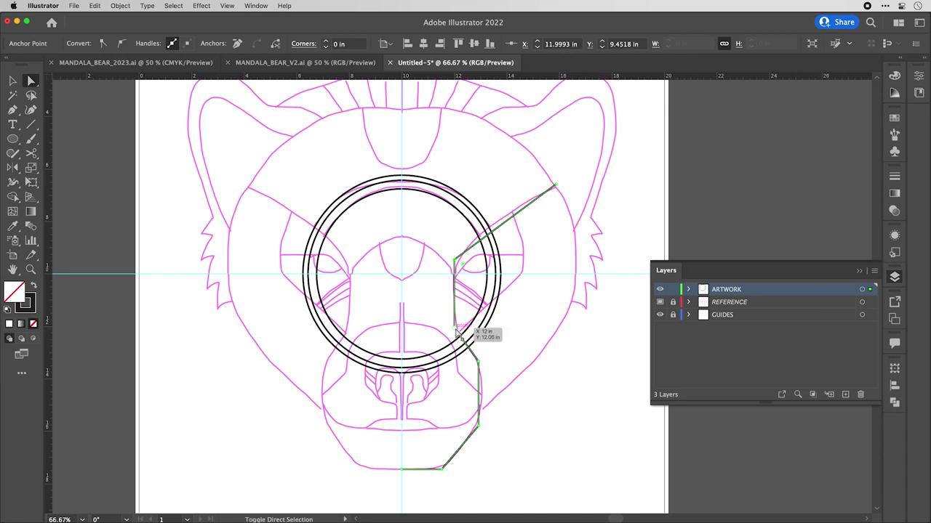
{"action": "left_click", "coordinate": [458, 333]}
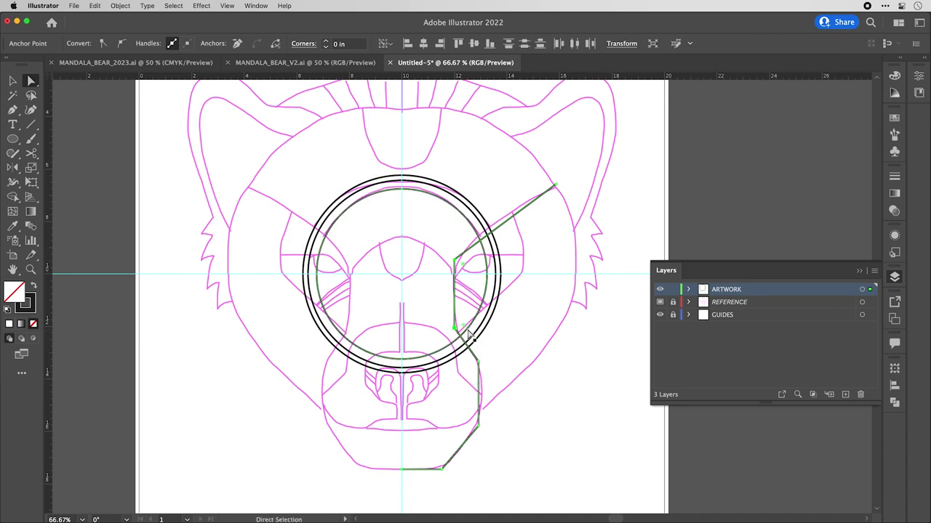
{"action": "scroll", "coordinate": [469, 277], "scroll_direction": "up", "scroll_amount": 1, "text": "alt"}
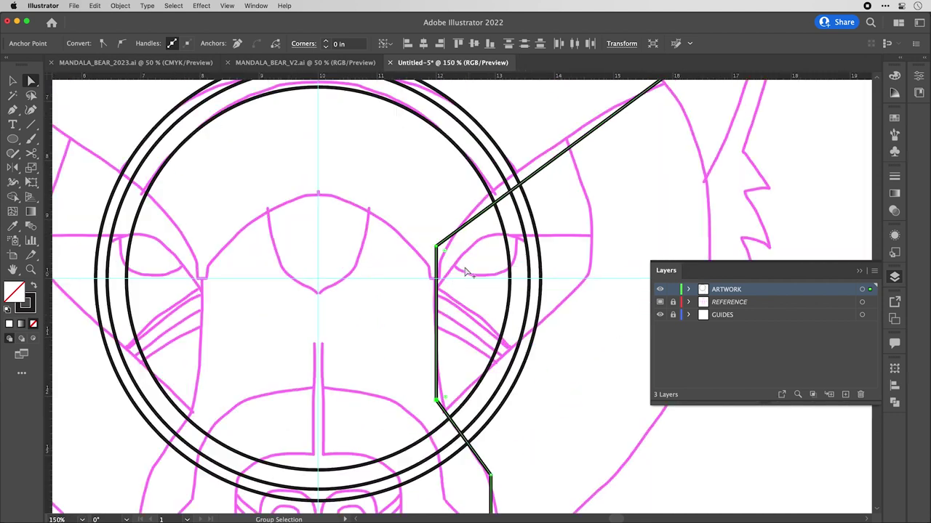
{"action": "left_click_drag", "start_coordinate": [446, 255], "coordinate": [528, 304]}
Round the path's upper muzzle corner to a radius of about 1.74 in.
{"action": "scroll", "coordinate": [518, 333], "scroll_direction": "down", "scroll_amount": 2, "text": "alt"}
{"action": "scroll", "coordinate": [509, 327], "scroll_direction": "up", "scroll_amount": 1, "text": "alt"}
{"action": "scroll", "coordinate": [501, 322], "scroll_direction": "down", "scroll_amount": 2}
{"action": "left_click", "coordinate": [502, 321]}
{"action": "left_click_drag", "start_coordinate": [492, 324], "coordinate": [440, 373]}
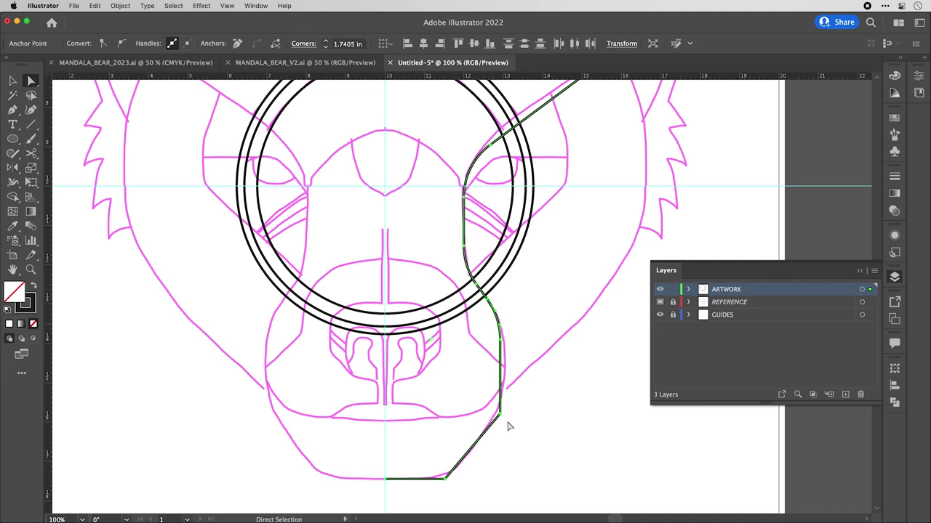
Round the path's lower muzzle corner to about 2.4 in, round the chin corner to follow the sketch, and deselect the path.
{"action": "left_click", "coordinate": [501, 417]}
{"action": "left_click_drag", "start_coordinate": [492, 416], "coordinate": [419, 363]}
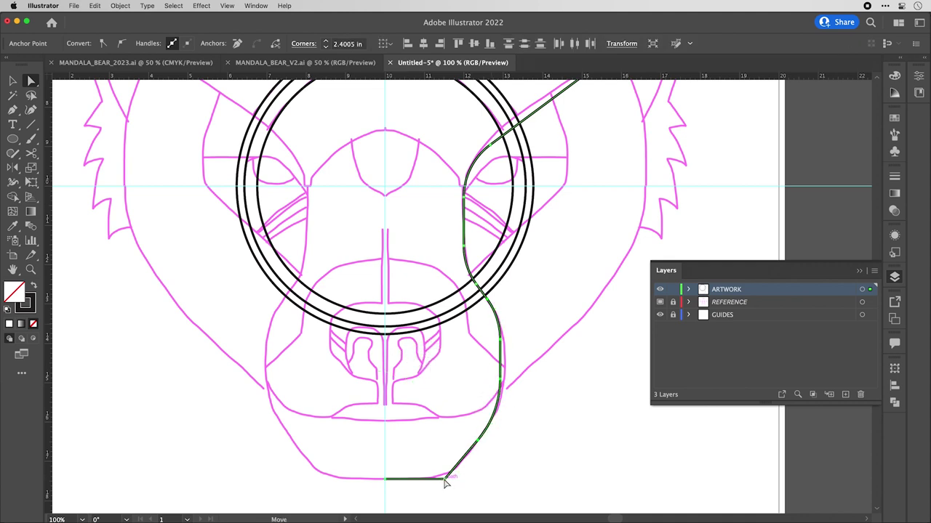
{"action": "left_click", "coordinate": [445, 481]}
{"action": "left_click_drag", "start_coordinate": [440, 476], "coordinate": [422, 429]}
{"action": "key", "text": "v"}
{"action": "left_click", "coordinate": [574, 445]}
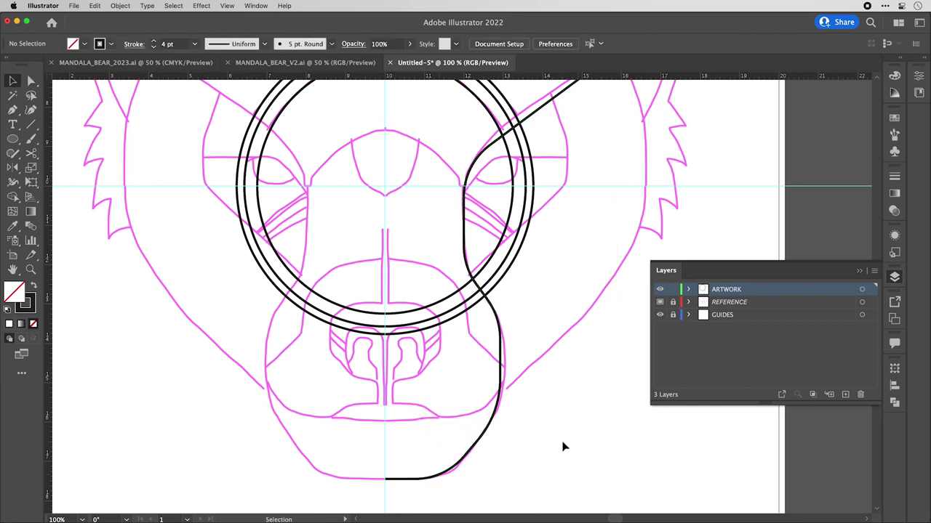
Reflect a copy of the right-face path vertically across the centre guide to form the left half.
{"action": "scroll", "coordinate": [563, 447], "scroll_direction": "down", "scroll_amount": 2, "text": "alt"}
{"action": "scroll", "coordinate": [564, 446], "scroll_direction": "up", "scroll_amount": 1, "text": "alt"}
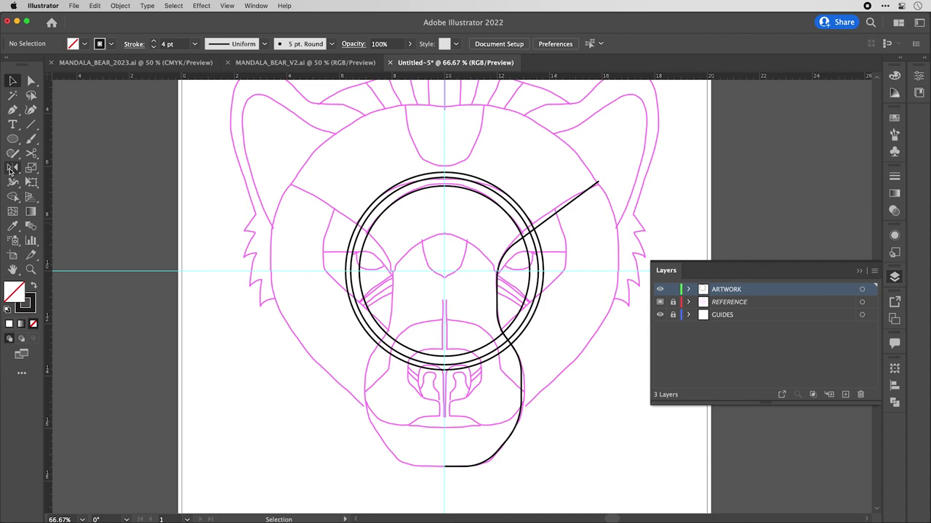
{"action": "left_click", "coordinate": [462, 466]}
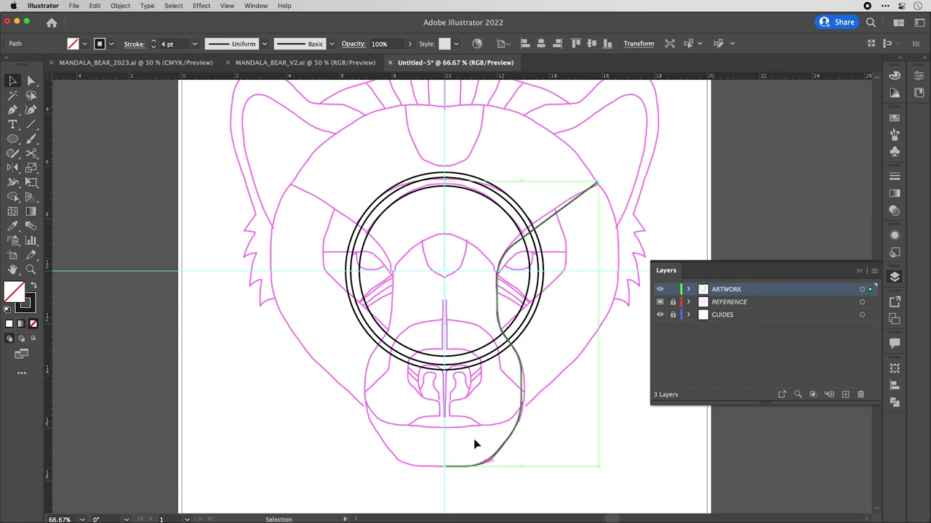
{"action": "key", "text": "o"}
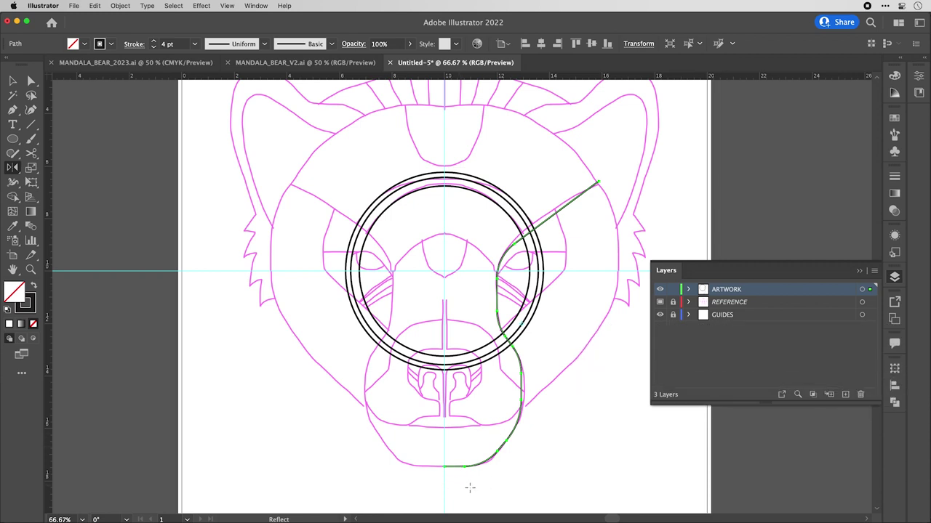
{"action": "scroll", "coordinate": [456, 465], "scroll_direction": "up", "scroll_amount": 5}
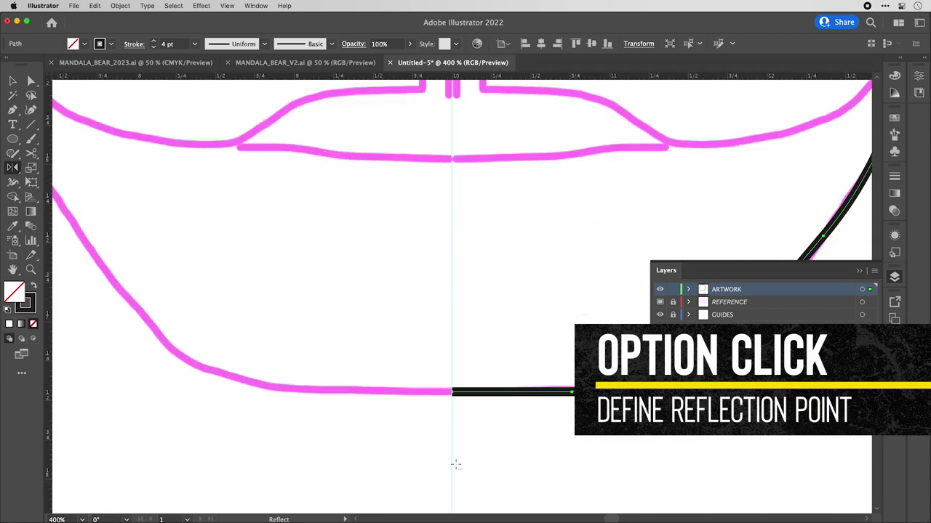
{"action": "left_click", "coordinate": [450, 370], "text": "alt"}
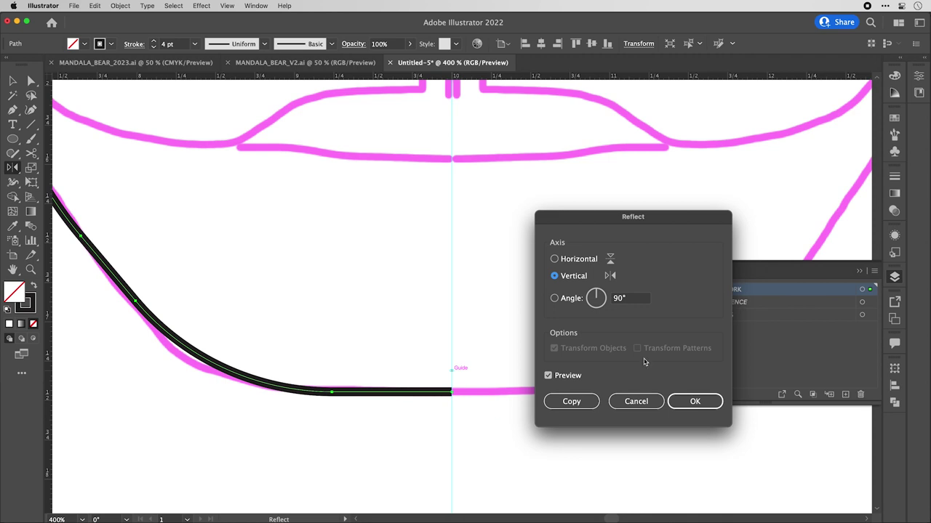
{"action": "left_click_drag", "start_coordinate": [644, 219], "coordinate": [510, 156]}
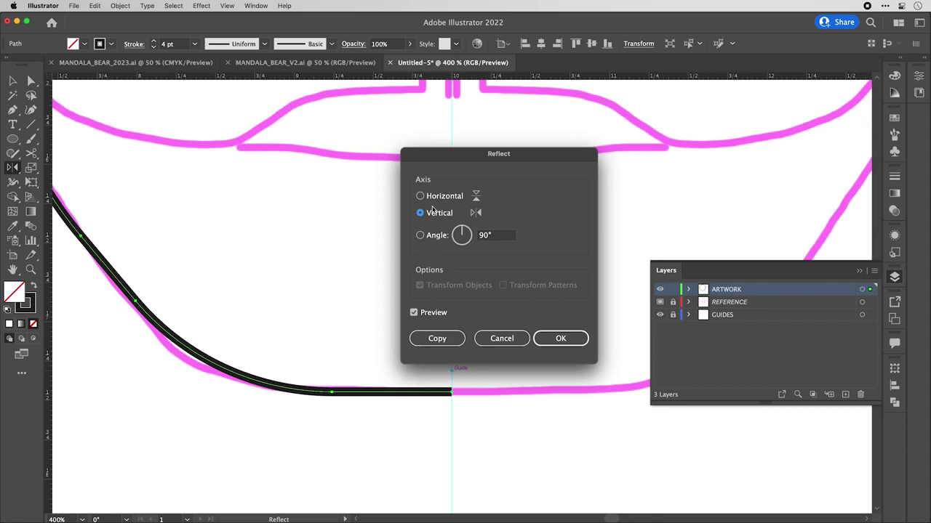
{"action": "left_click", "coordinate": [436, 340]}
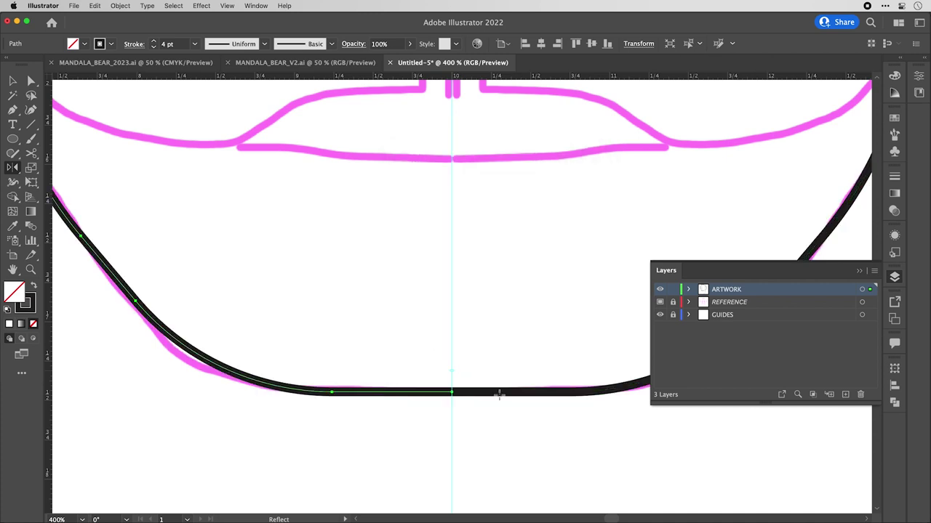
{"action": "scroll", "coordinate": [499, 395], "scroll_direction": "down", "scroll_amount": 6}
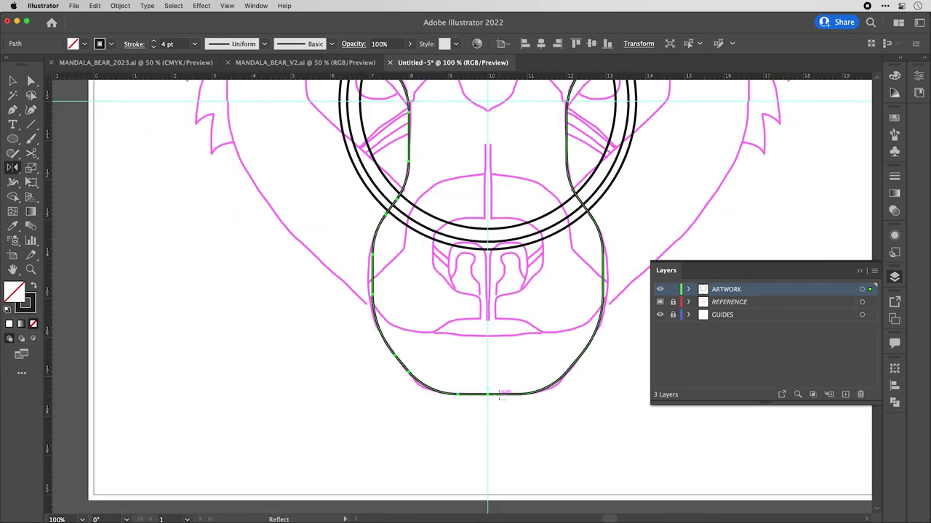
{"action": "scroll", "coordinate": [499, 395], "scroll_direction": "down", "scroll_amount": 2}
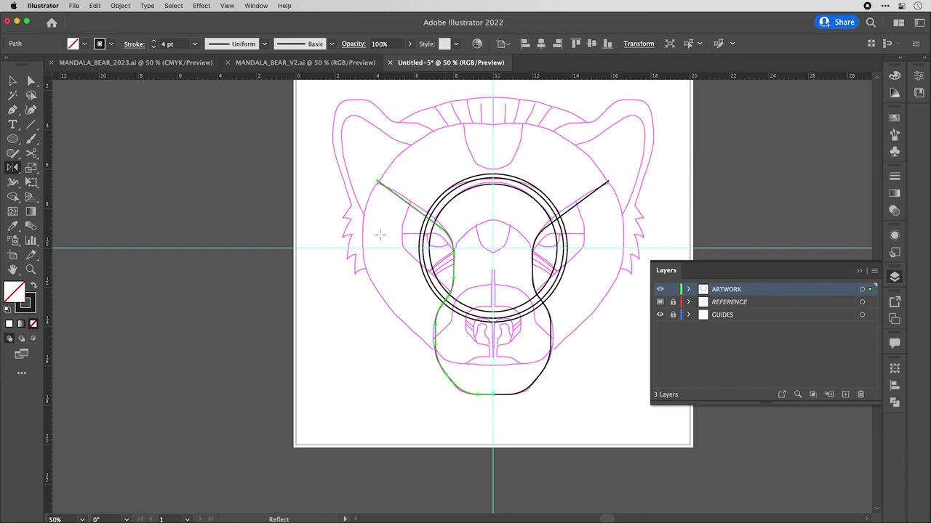
Try shifting the right-face path away from its mirrored half at the chin, undo the move, and deselect the path.
{"action": "left_click", "coordinate": [32, 81]}
{"action": "left_click", "coordinate": [519, 415]}
{"action": "scroll", "coordinate": [519, 405], "scroll_direction": "up", "scroll_amount": 3}
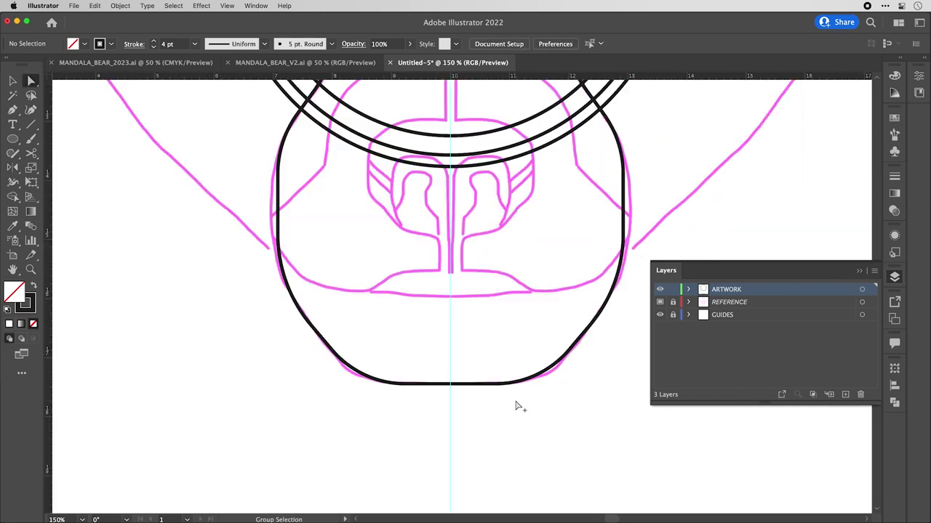
{"action": "key", "text": "v"}
{"action": "left_click_drag", "start_coordinate": [467, 385], "coordinate": [483, 387]}
{"action": "key", "text": "super+z"}
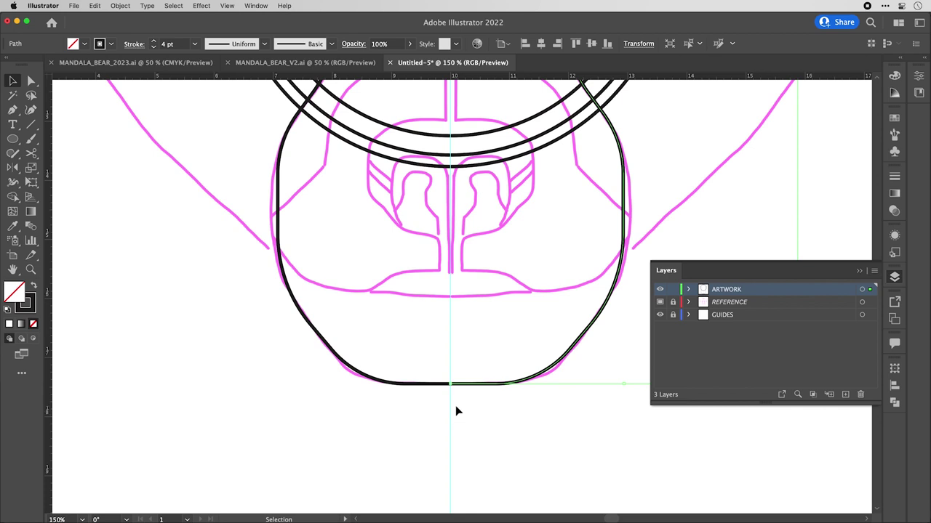
{"action": "left_click", "coordinate": [456, 410]}
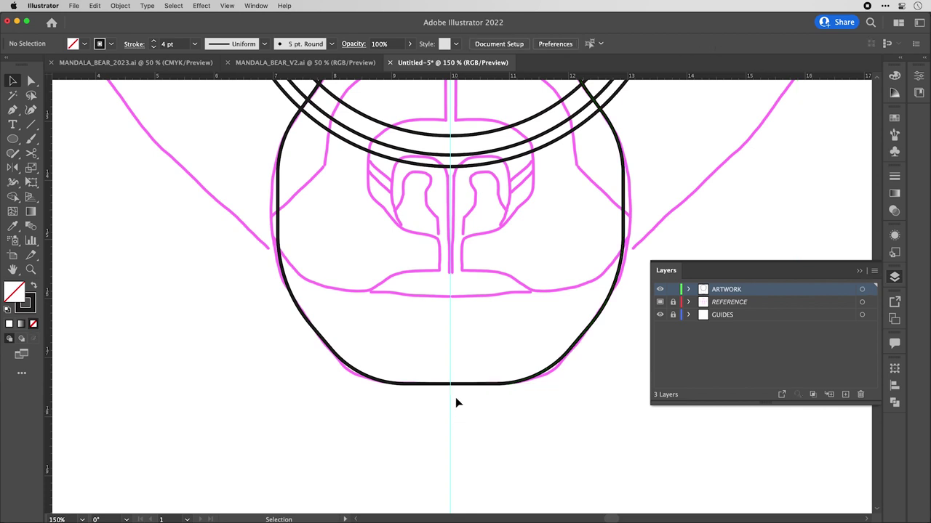
Pull the meeting chin endpoints of both face halves down along the centre guide to about Y 17.6 in, and deselect.
{"action": "key", "text": "a"}
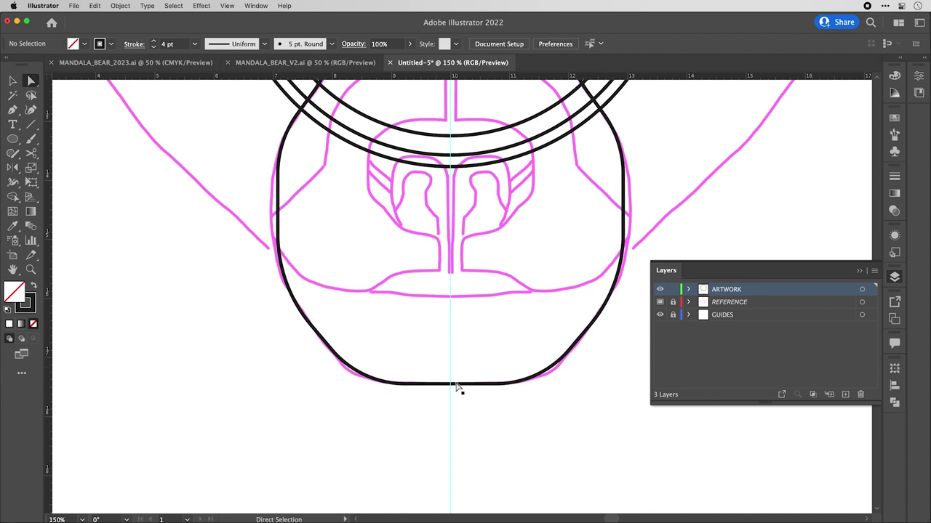
{"action": "scroll", "coordinate": [456, 387], "scroll_direction": "up", "scroll_amount": 3}
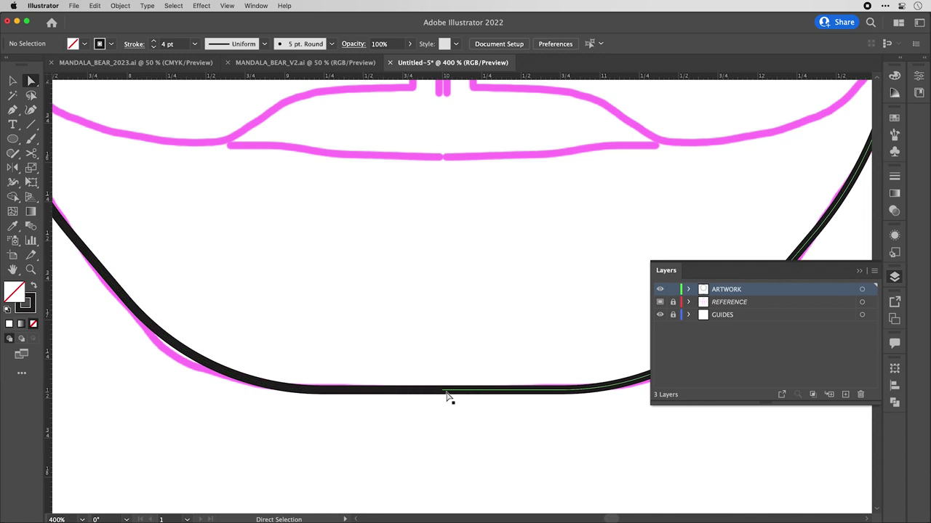
{"action": "left_click_drag", "start_coordinate": [444, 395], "coordinate": [445, 416]}
{"action": "left_click", "coordinate": [496, 429]}
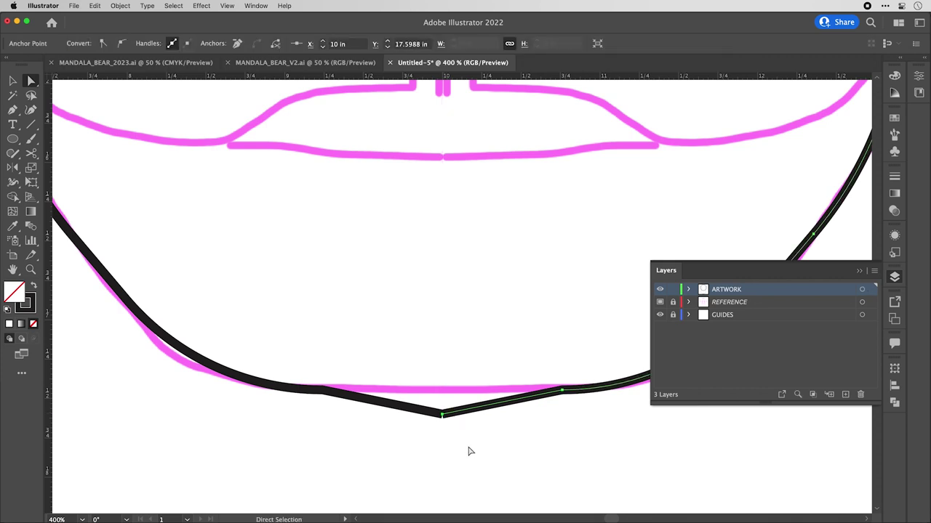
Join the two overlapping open endpoints of the face halves at the chin into one path.
{"action": "scroll", "coordinate": [432, 432], "scroll_direction": "up", "scroll_amount": 2}
{"action": "left_click", "coordinate": [478, 380]}
{"action": "left_click", "coordinate": [493, 407]}
{"action": "left_click_drag", "start_coordinate": [499, 395], "coordinate": [435, 319]}
{"action": "left_click", "coordinate": [514, 421]}
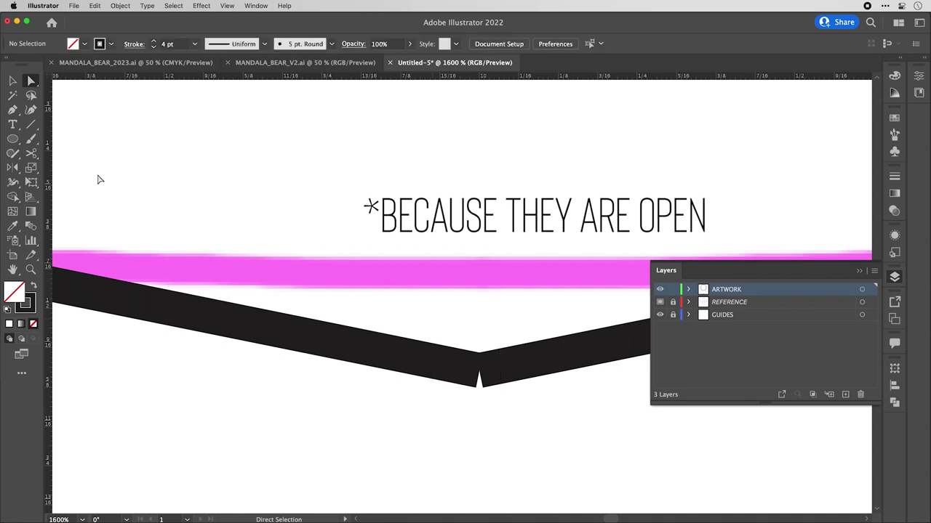
{"action": "left_click_drag", "start_coordinate": [500, 413], "coordinate": [459, 343]}
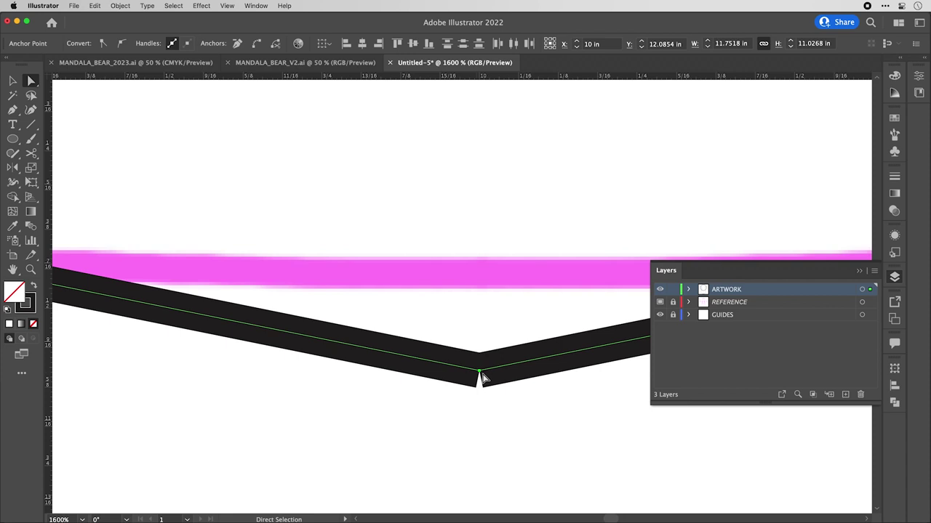
{"action": "key", "text": "super+j"}
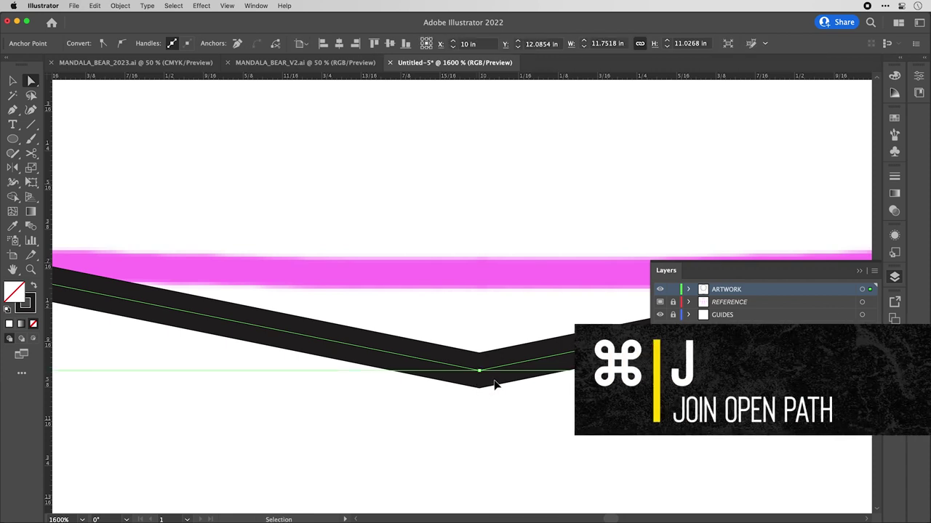
Convert the joined chin anchor to a smooth point and deselect the path.
{"action": "scroll", "coordinate": [494, 385], "scroll_direction": "down", "scroll_amount": 6}
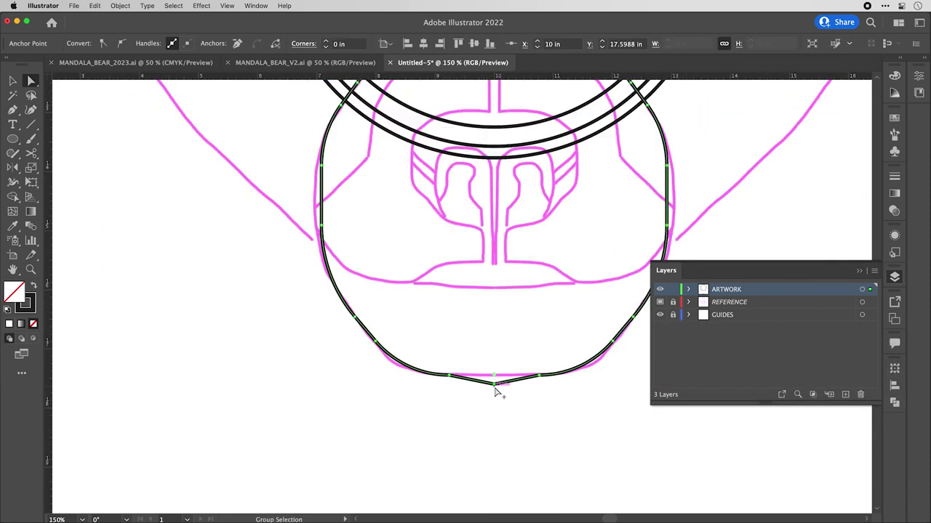
{"action": "scroll", "coordinate": [494, 391], "scroll_direction": "up", "scroll_amount": 2}
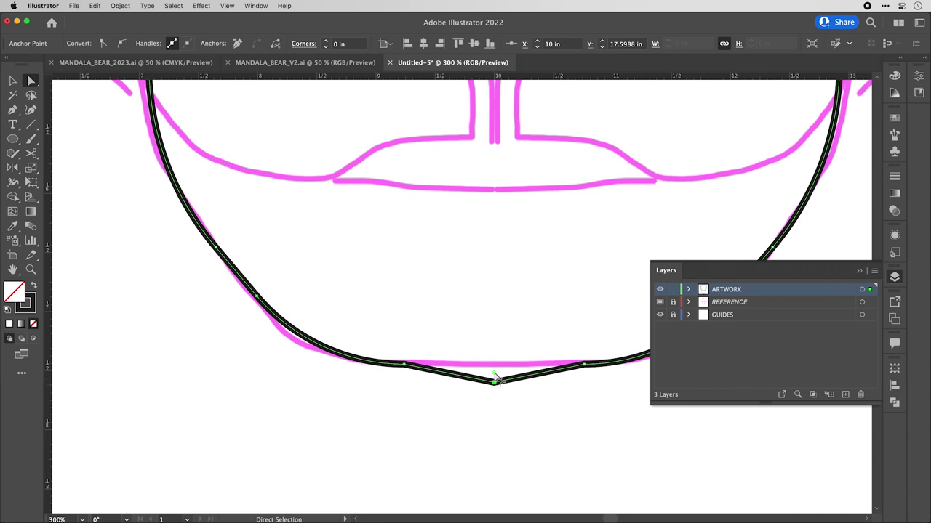
{"action": "left_click", "coordinate": [122, 43]}
{"action": "left_click", "coordinate": [507, 455]}
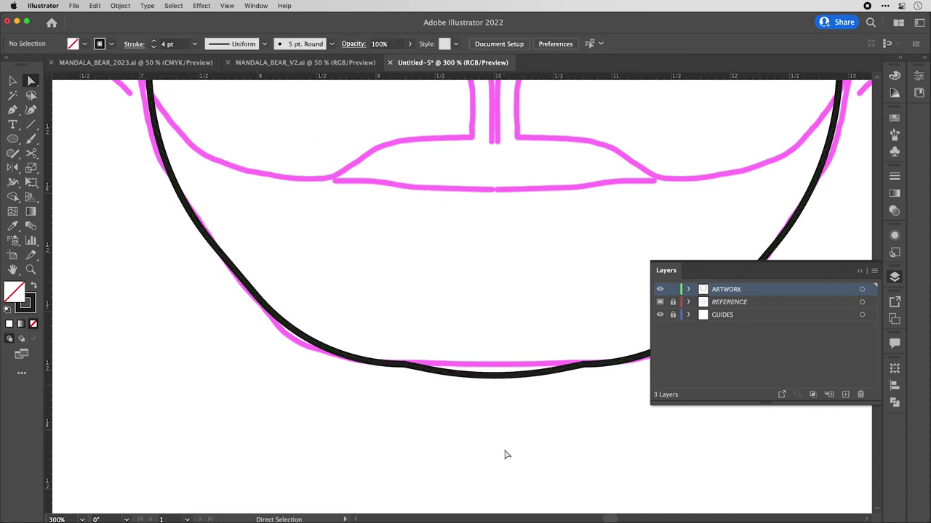
Undo and redo the chin point's smoothing to compare its shapes, and deselect the path.
{"action": "scroll", "coordinate": [505, 453], "scroll_direction": "down", "scroll_amount": 4}
{"action": "scroll", "coordinate": [509, 444], "scroll_direction": "up", "scroll_amount": 4}
{"action": "key", "text": "super+z"}
{"action": "key", "text": "super+shift+z"}
{"action": "key", "text": "super+shift+z"}
{"action": "left_click", "coordinate": [511, 415]}
{"action": "key", "text": "super+z"}
{"action": "left_click", "coordinate": [496, 393]}
{"action": "left_click", "coordinate": [529, 453]}
Select the outer circle and cut it with the Scissors tool where it crosses the right-face line.
{"action": "scroll", "coordinate": [530, 446], "scroll_direction": "down", "scroll_amount": 4}
{"action": "scroll", "coordinate": [530, 446], "scroll_direction": "up", "scroll_amount": 3}
{"action": "scroll", "coordinate": [574, 358], "scroll_direction": "up", "scroll_amount": 5}
{"action": "key", "text": "v"}
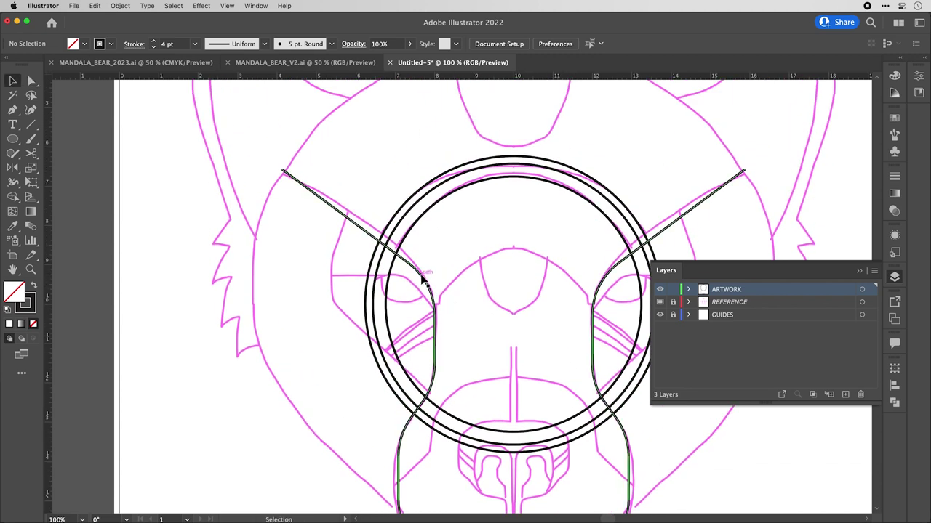
{"action": "scroll", "coordinate": [421, 277], "scroll_direction": "right", "scroll_amount": 2}
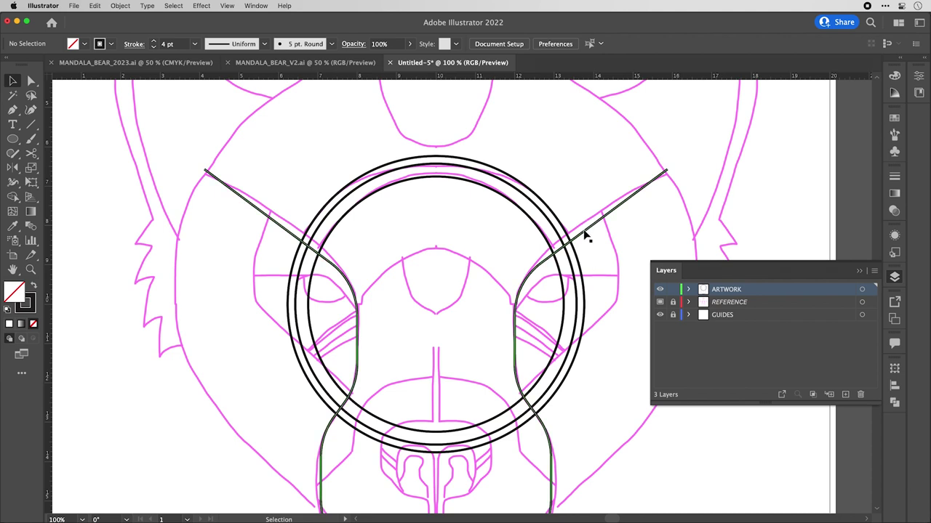
{"action": "scroll", "coordinate": [587, 237], "scroll_direction": "up", "scroll_amount": 2}
{"action": "left_click", "coordinate": [542, 256]}
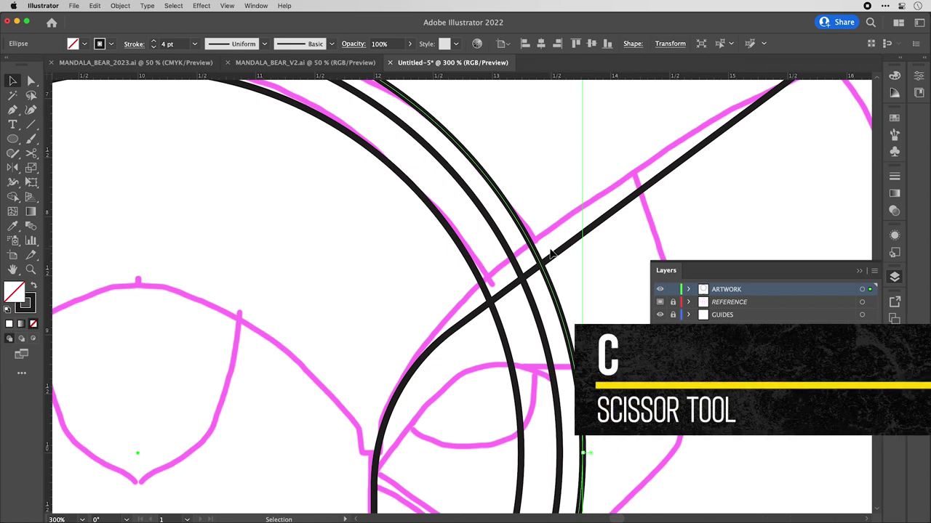
{"action": "key", "text": "c"}
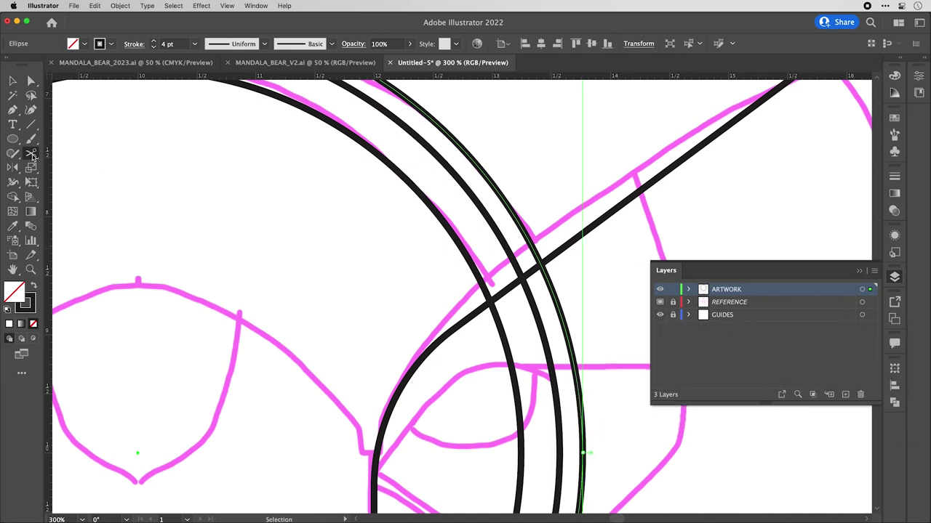
{"action": "scroll", "coordinate": [530, 247], "scroll_direction": "up", "scroll_amount": 3}
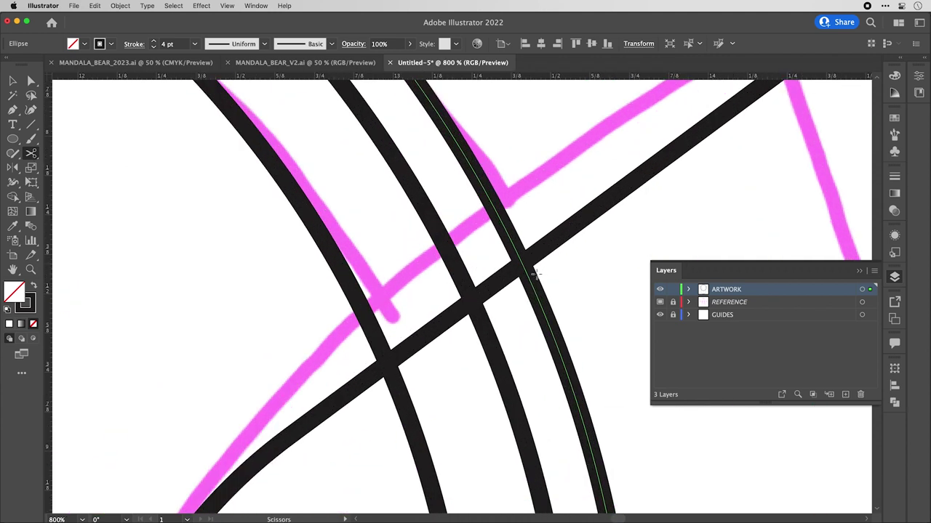
{"action": "left_click", "coordinate": [523, 263]}
{"action": "left_click", "coordinate": [522, 263]}
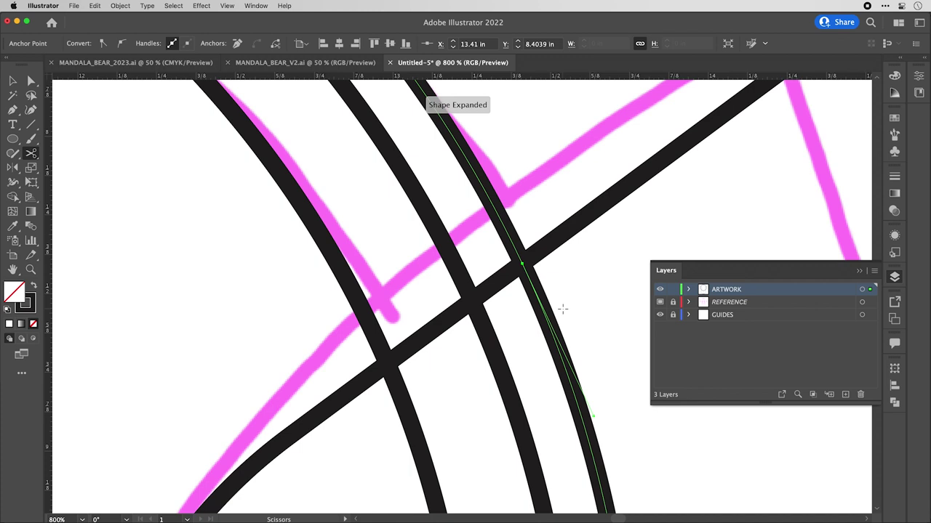
Cut the outer circle at the left-face line and delete its lower arc.
{"action": "scroll", "coordinate": [565, 311], "scroll_direction": "down", "scroll_amount": 6}
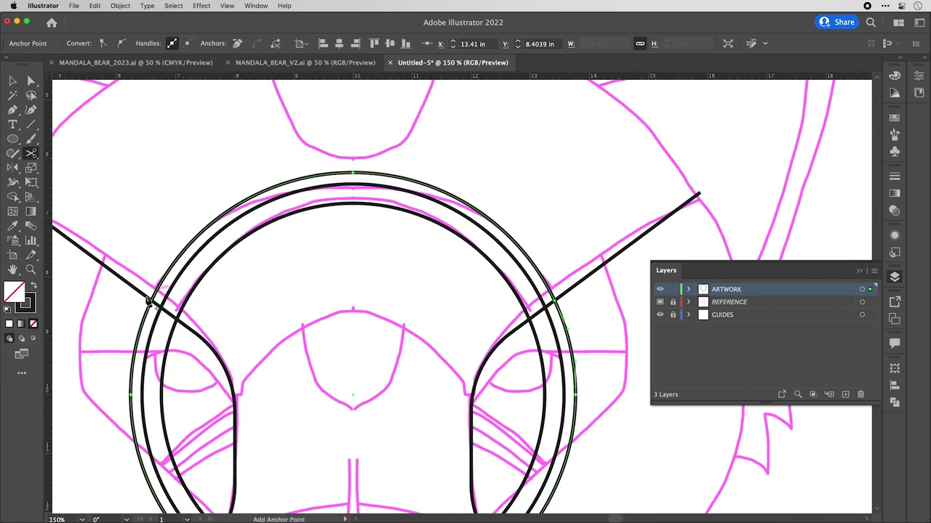
{"action": "scroll", "coordinate": [153, 298], "scroll_direction": "up", "scroll_amount": 4}
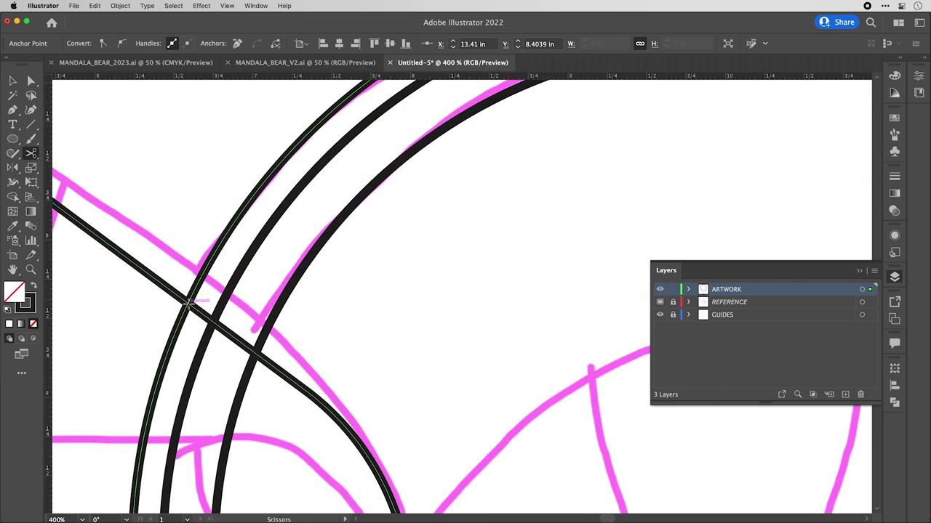
{"action": "left_click", "coordinate": [189, 301]}
{"action": "left_click", "coordinate": [32, 80]}
{"action": "left_click", "coordinate": [102, 345]}
{"action": "left_click", "coordinate": [178, 333]}
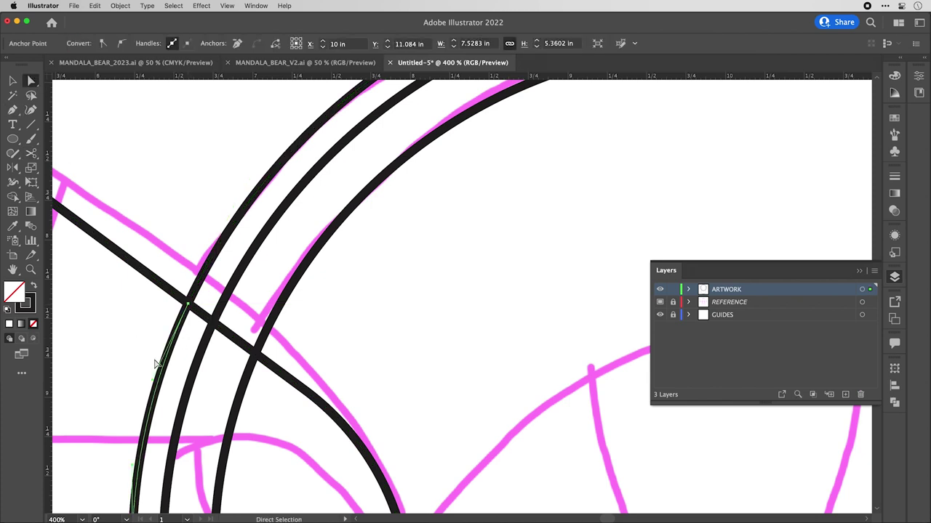
{"action": "key", "text": "Delete"}
Examine the crossing beside the right eye by selecting the middle circle and the right-face line, and deselect both.
{"action": "scroll", "coordinate": [178, 353], "scroll_direction": "down", "scroll_amount": 5}
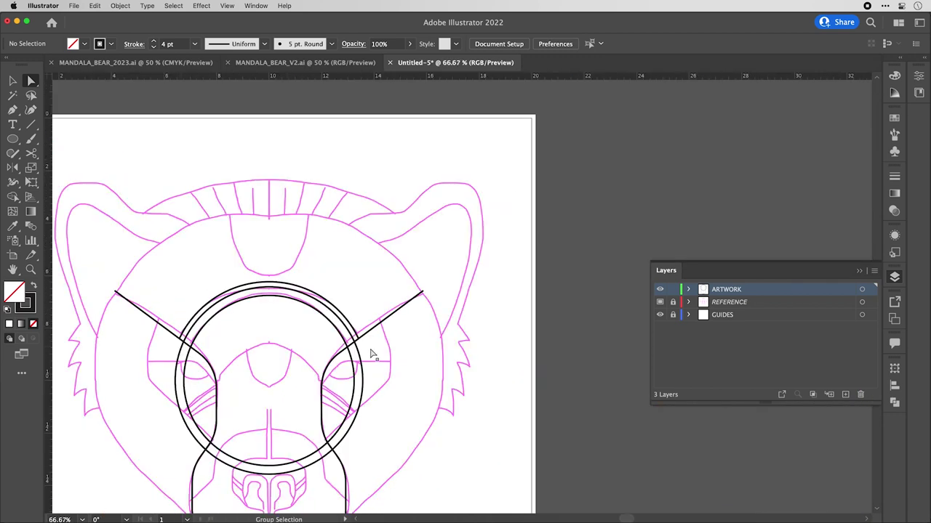
{"action": "scroll", "coordinate": [349, 348], "scroll_direction": "up", "scroll_amount": 3}
{"action": "scroll", "coordinate": [384, 357], "scroll_direction": "up", "scroll_amount": 1}
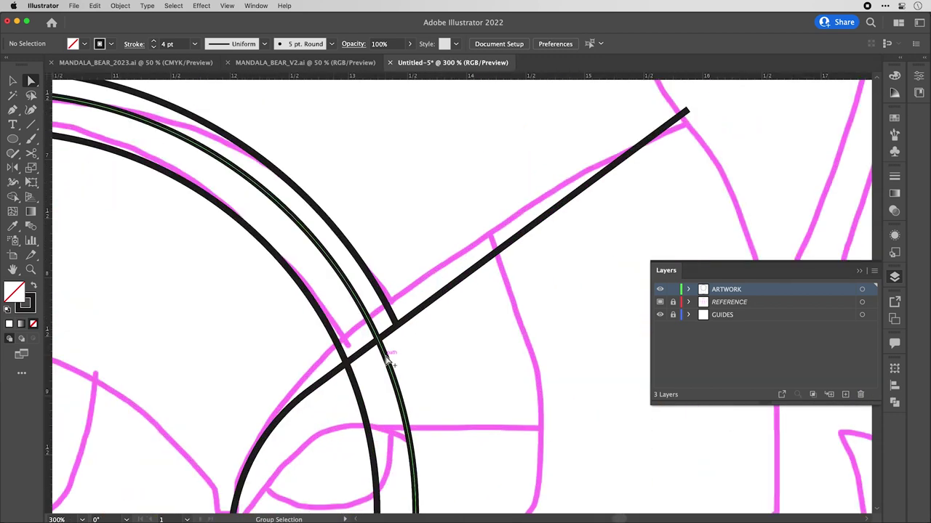
{"action": "key", "text": "v"}
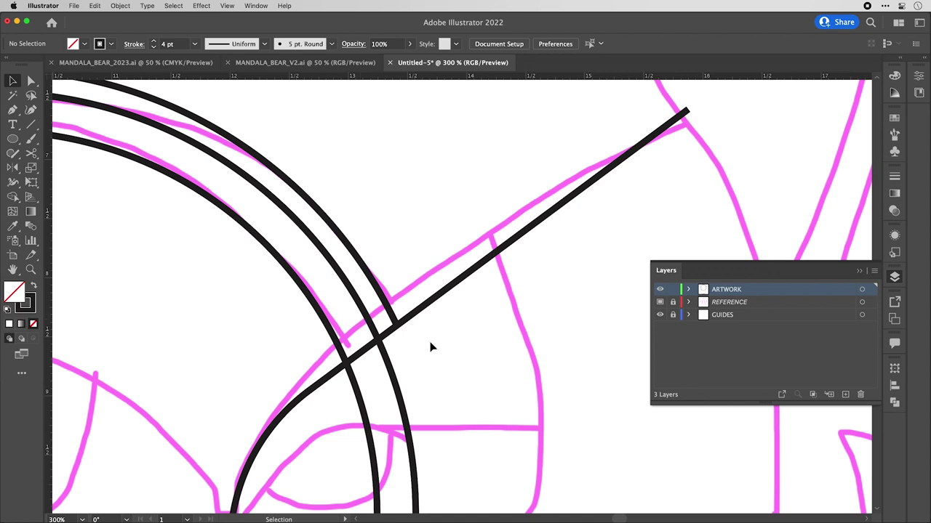
{"action": "left_click", "coordinate": [370, 319]}
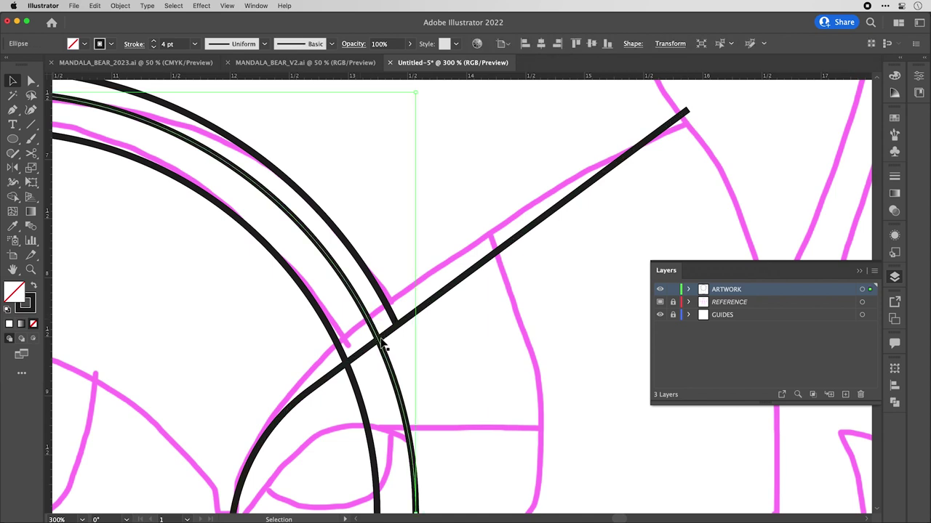
{"action": "left_click", "coordinate": [428, 318]}
{"action": "left_click", "coordinate": [428, 311]}
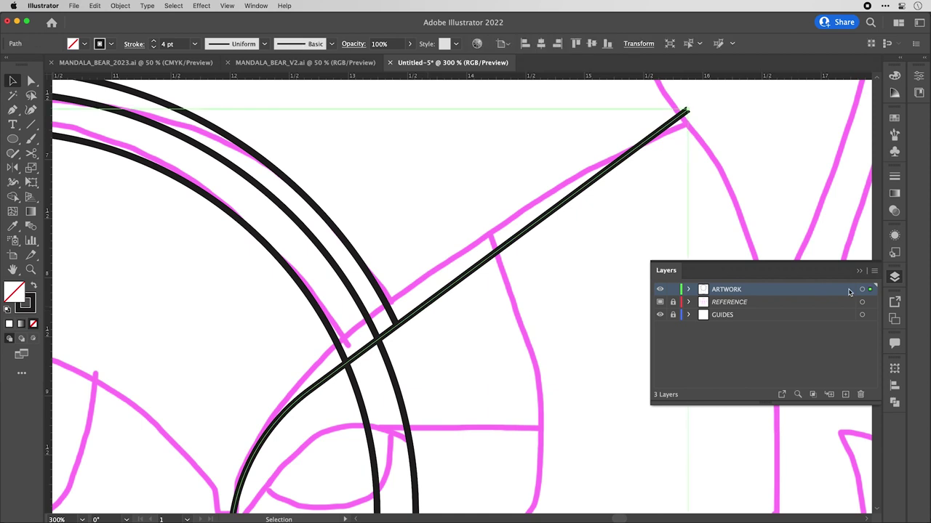
{"action": "left_click", "coordinate": [426, 335]}
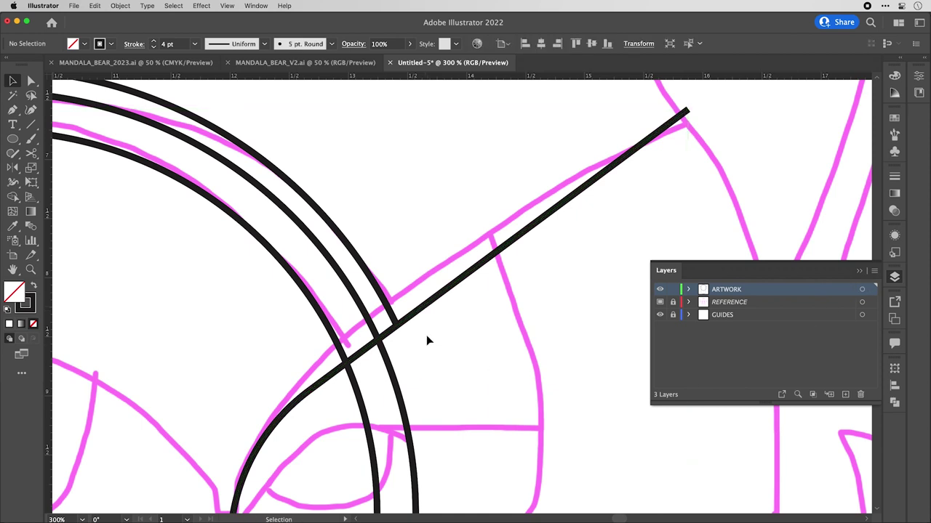
{"action": "left_click", "coordinate": [424, 313]}
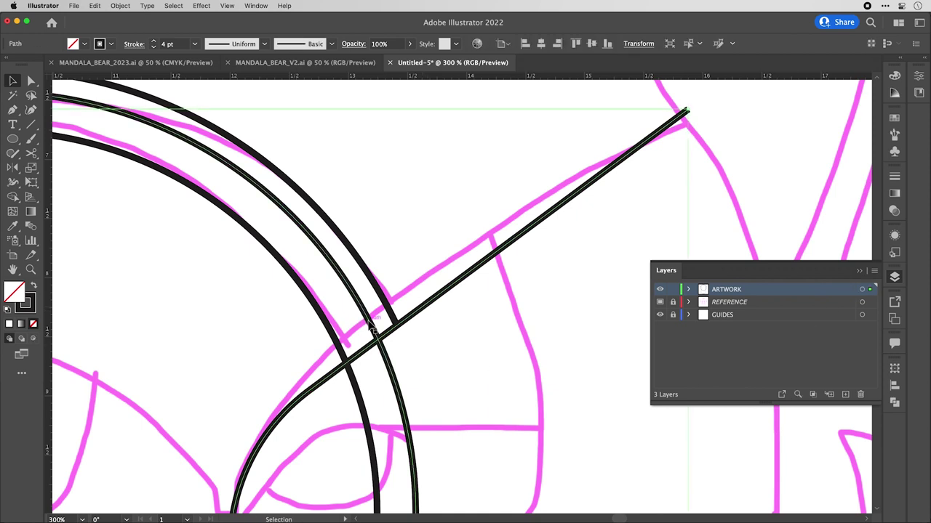
{"action": "left_click", "coordinate": [523, 361]}
Try cutting at the crossing of the middle circle and the right-face line with nothing selected.
{"action": "left_click", "coordinate": [32, 153]}
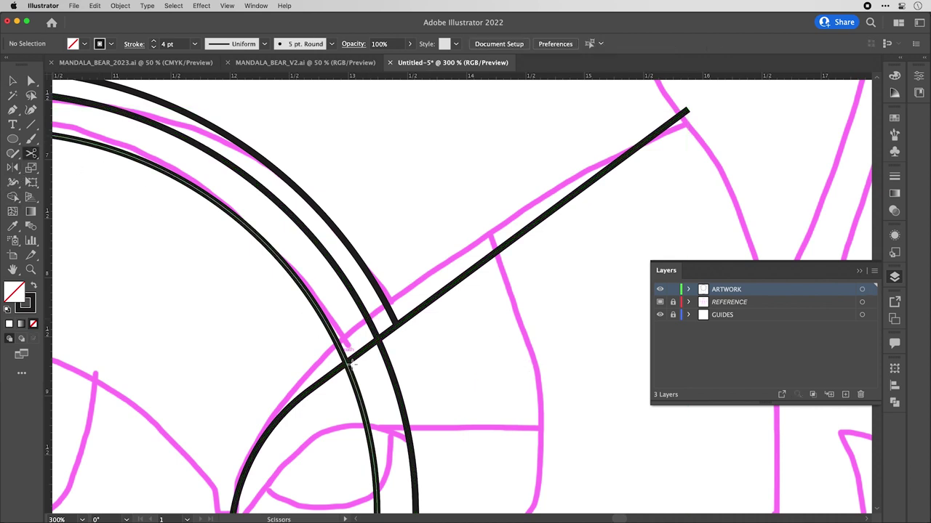
{"action": "left_click", "coordinate": [378, 337]}
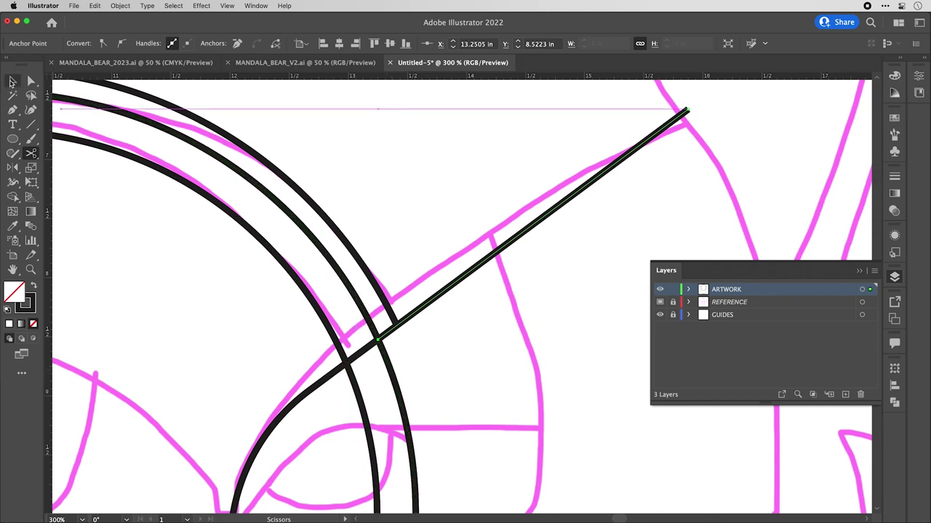
{"action": "key", "text": "super+shift+a"}
{"action": "key", "text": "v"}
Select the middle circle and cut it with the Scissors tool where it crosses the right-face line.
{"action": "left_click", "coordinate": [381, 362]}
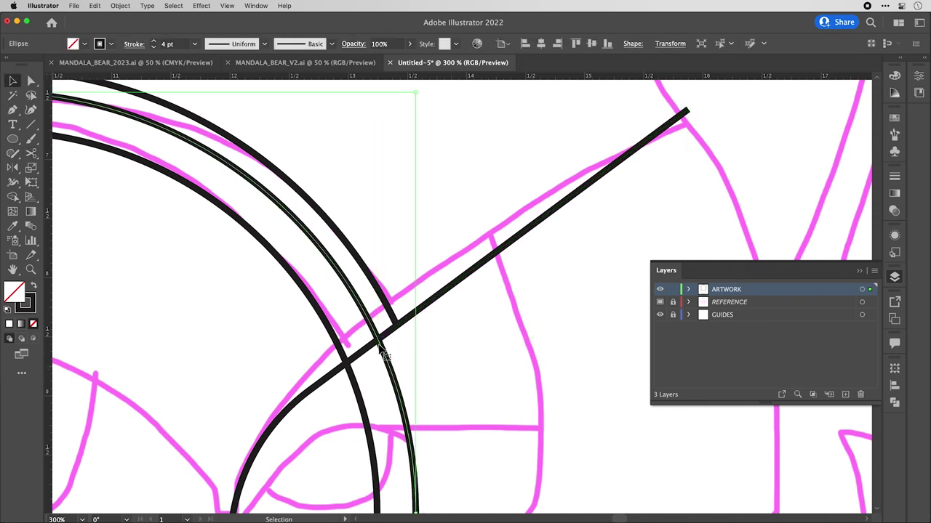
{"action": "key", "text": "c"}
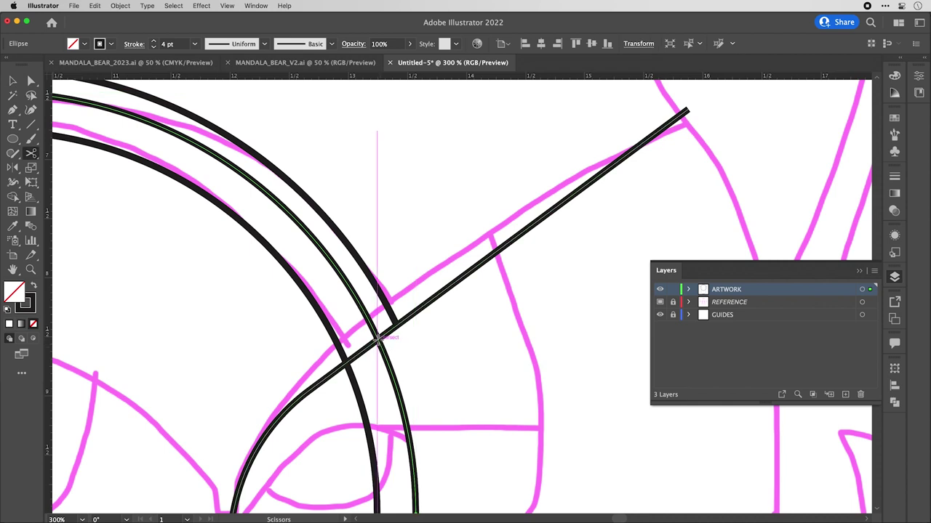
{"action": "left_click", "coordinate": [377, 339]}
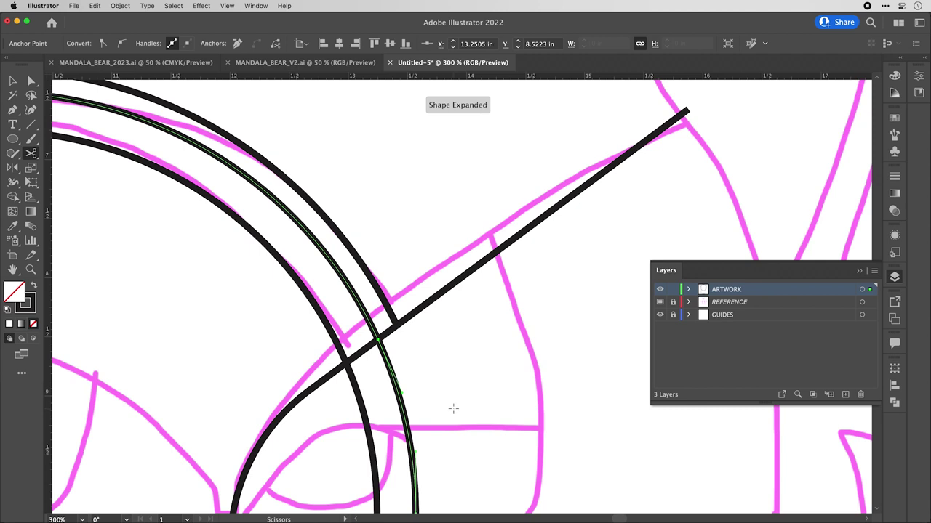
Cut the middle circle at the left-face line and delete its lower arc.
{"action": "scroll", "coordinate": [454, 411], "scroll_direction": "down", "scroll_amount": 5}
{"action": "scroll", "coordinate": [313, 404], "scroll_direction": "up", "scroll_amount": 5}
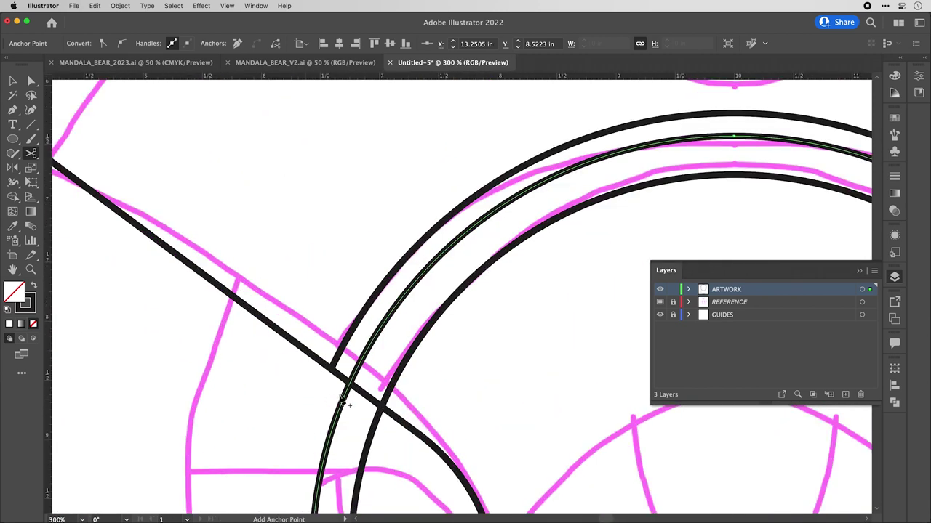
{"action": "left_click", "coordinate": [349, 383]}
{"action": "key", "text": "a"}
{"action": "left_click", "coordinate": [323, 435]}
{"action": "left_click", "coordinate": [329, 426]}
{"action": "key", "text": "Delete"}
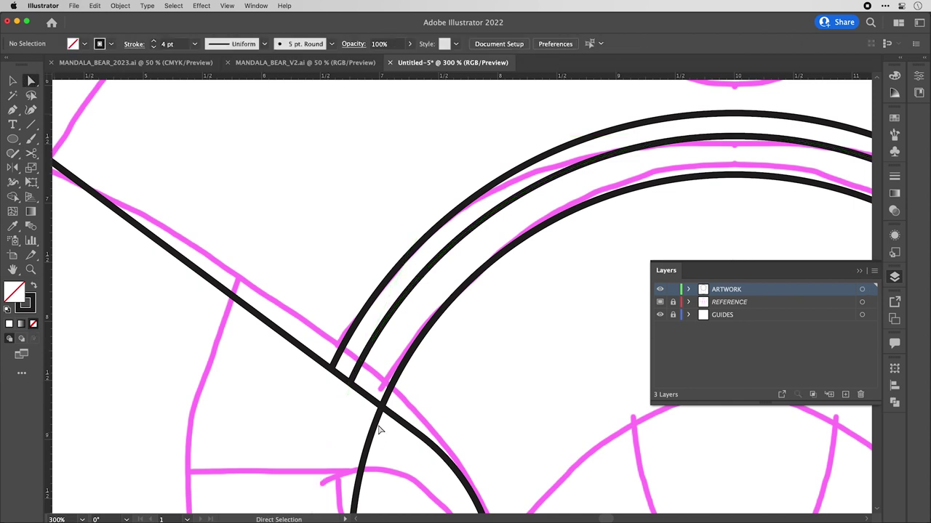
Select the inner circle and cut it with the Scissors tool at its crossings with the left-face and right-face lines.
{"action": "left_click", "coordinate": [377, 431]}
{"action": "key", "text": "c"}
{"action": "left_click", "coordinate": [381, 408]}
{"action": "key", "text": "super+0"}
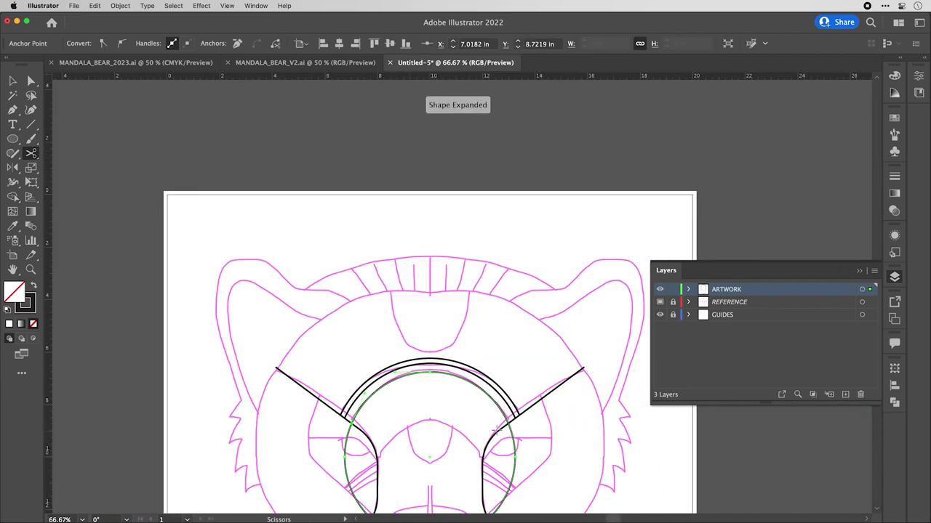
{"action": "scroll", "coordinate": [499, 430], "scroll_direction": "up", "scroll_amount": 3, "text": "alt"}
{"action": "left_click", "coordinate": [529, 419]}
Delete the inner circle's lower arc so only the part above the face lines is kept.
{"action": "key", "text": "a"}
{"action": "left_click", "coordinate": [527, 424]}
{"action": "left_click", "coordinate": [584, 436]}
{"action": "left_click", "coordinate": [539, 469]}
{"action": "key", "text": "Delete"}
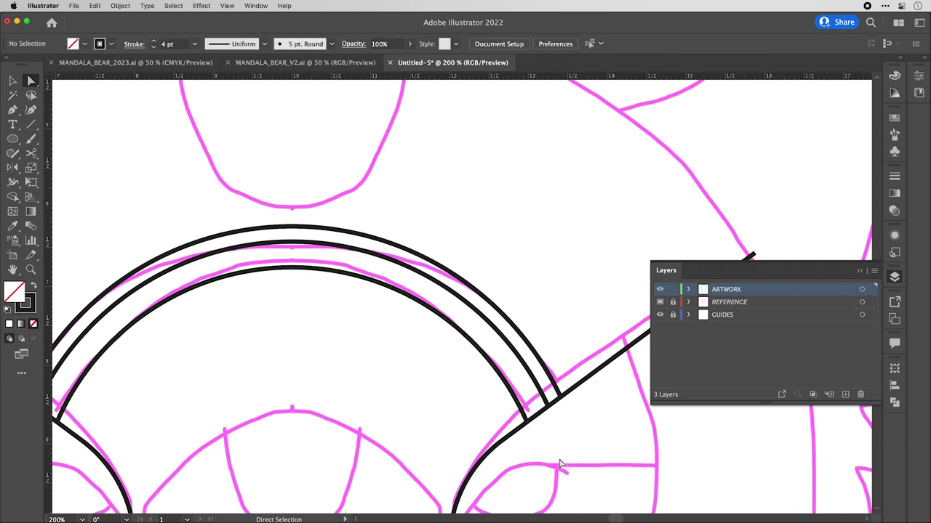
Show the guides over the three trimmed forehead arcs.
{"action": "scroll", "coordinate": [349, 343], "scroll_direction": "down", "scroll_amount": 3, "text": "alt"}
{"action": "scroll", "coordinate": [345, 341], "scroll_direction": "up", "scroll_amount": 1, "text": "alt"}
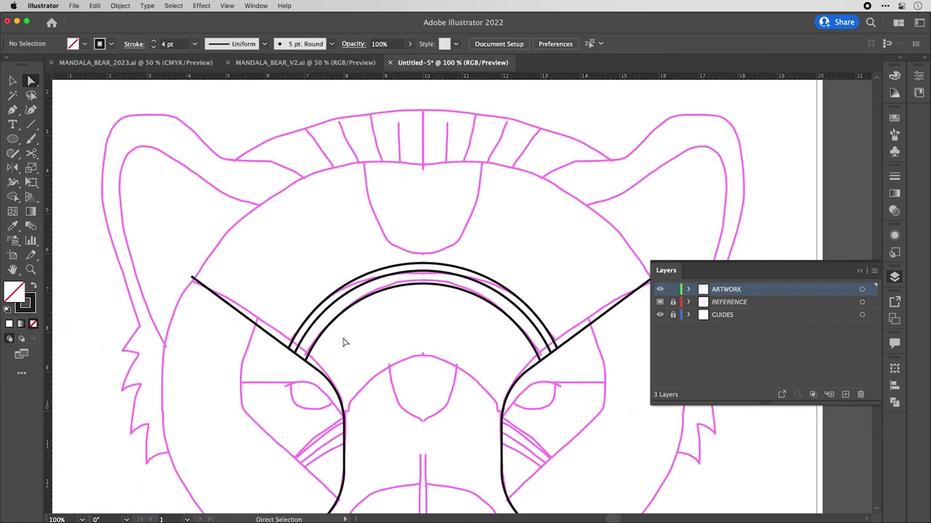
{"action": "scroll", "coordinate": [538, 293], "scroll_direction": "down", "scroll_amount": 2}
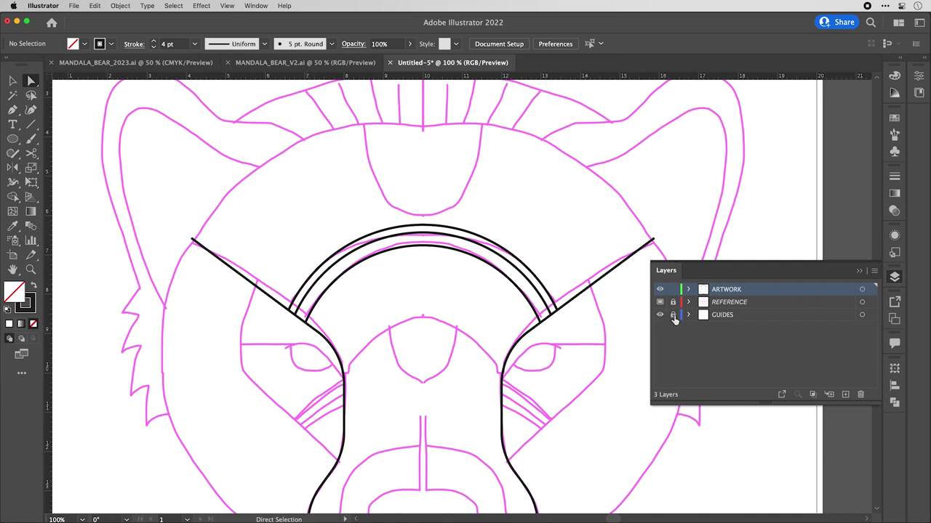
{"action": "key", "text": "super+semicolon"}
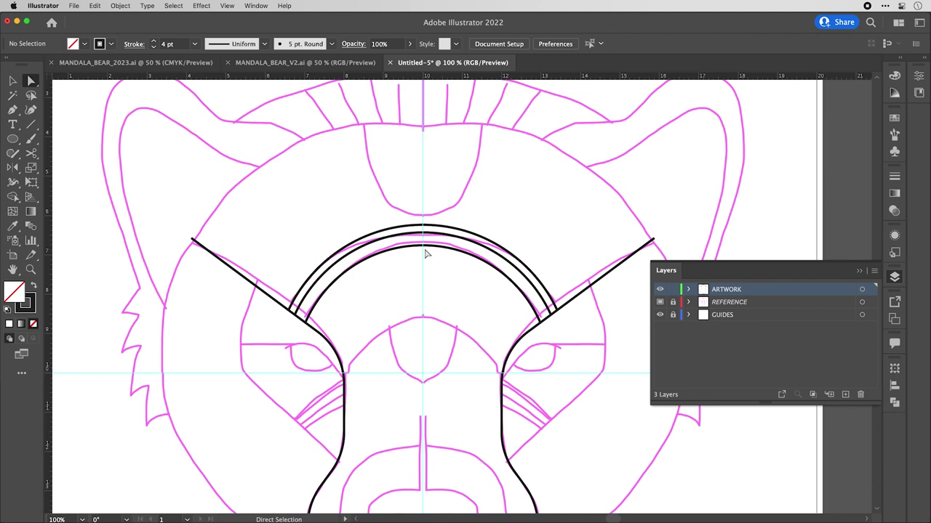
{"action": "scroll", "coordinate": [426, 255], "scroll_direction": "up", "scroll_amount": 3}
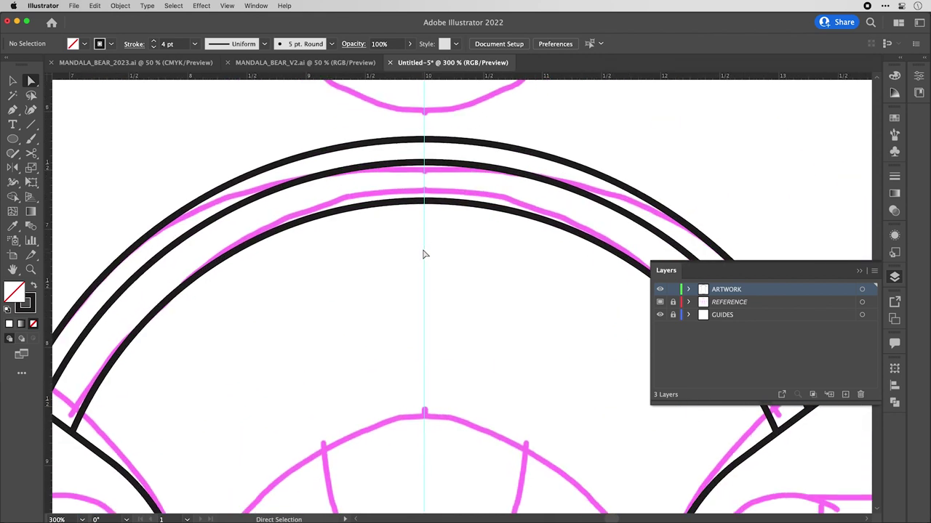
Draw a small diamond on the vertical centre guide below the inner arc and remove its upper anchor point.
{"action": "key", "text": "m"}
{"action": "mouse_move", "coordinate": [424, 241]}
{"action": "left_mouse_down"}
{"action": "mouse_move", "coordinate": [437, 254]}
{"action": "mouse_move", "coordinate": [465, 240]}
{"action": "left_mouse_up"}
{"action": "key", "text": "v"}
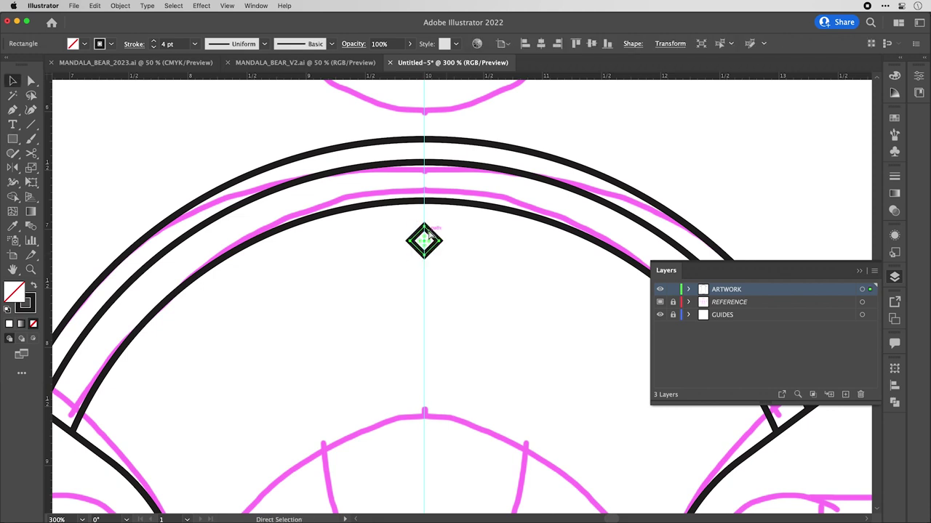
{"action": "key", "text": "a"}
{"action": "key", "text": "Delete"}
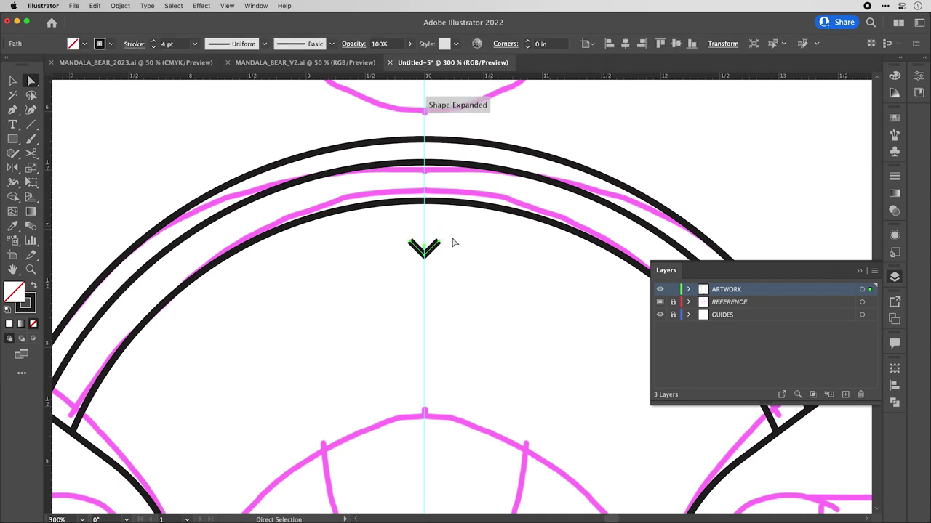
Swap the triangle's fill and stroke to make it solid black, and move it up against the underside of the inner arc.
{"action": "key", "text": "shift+x"}
{"action": "key", "text": "v"}
{"action": "left_click_drag", "start_coordinate": [434, 248], "coordinate": [434, 210]}
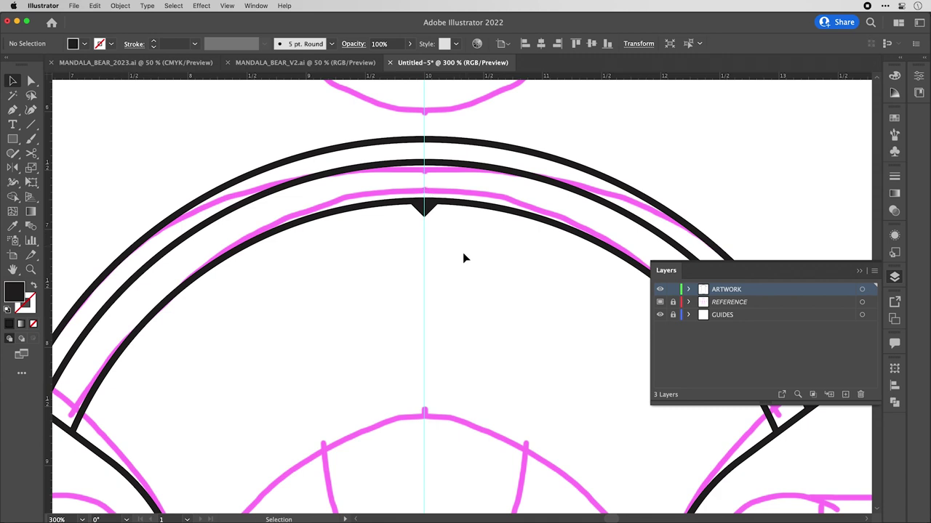
{"action": "scroll", "coordinate": [463, 249], "scroll_direction": "down", "scroll_amount": 2}
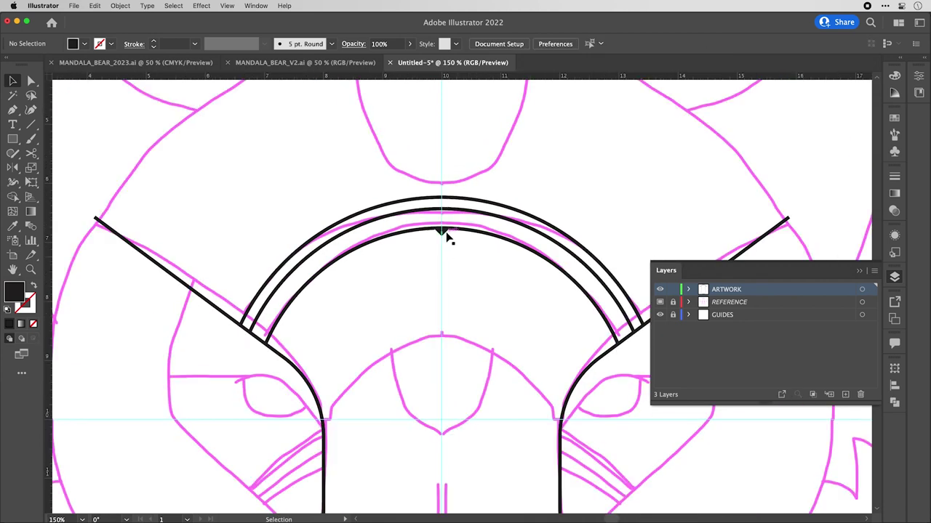
{"action": "left_click", "coordinate": [442, 234]}
{"action": "scroll", "coordinate": [465, 279], "scroll_direction": "down", "scroll_amount": 2}
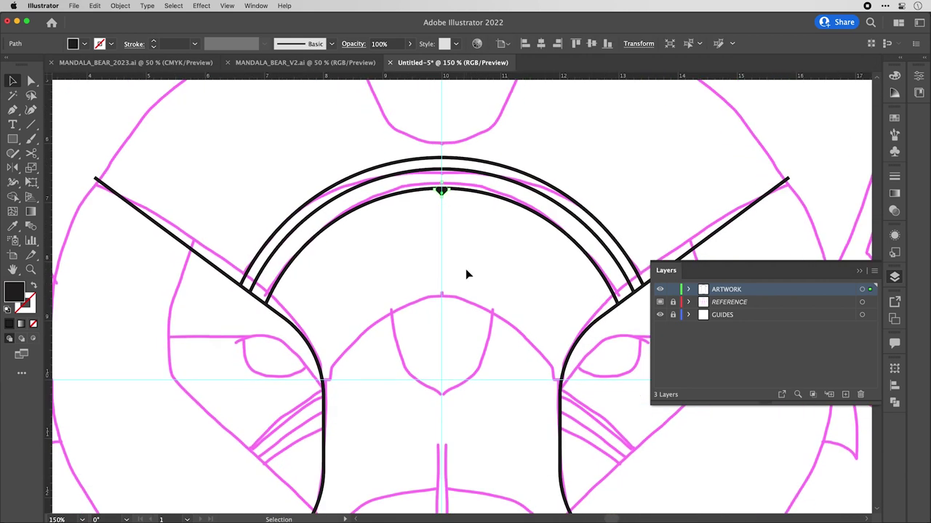
{"action": "scroll", "coordinate": [467, 274], "scroll_direction": "down", "scroll_amount": 1}
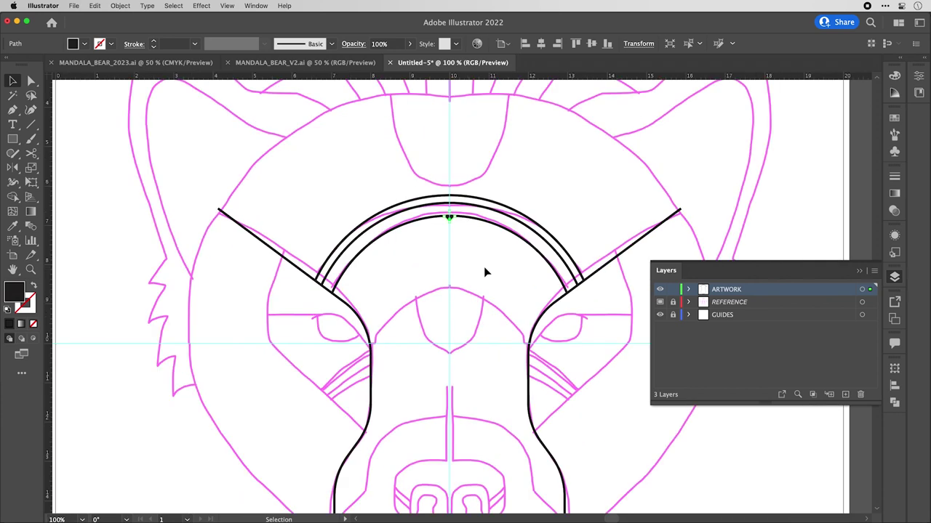
{"action": "left_click", "coordinate": [486, 279]}
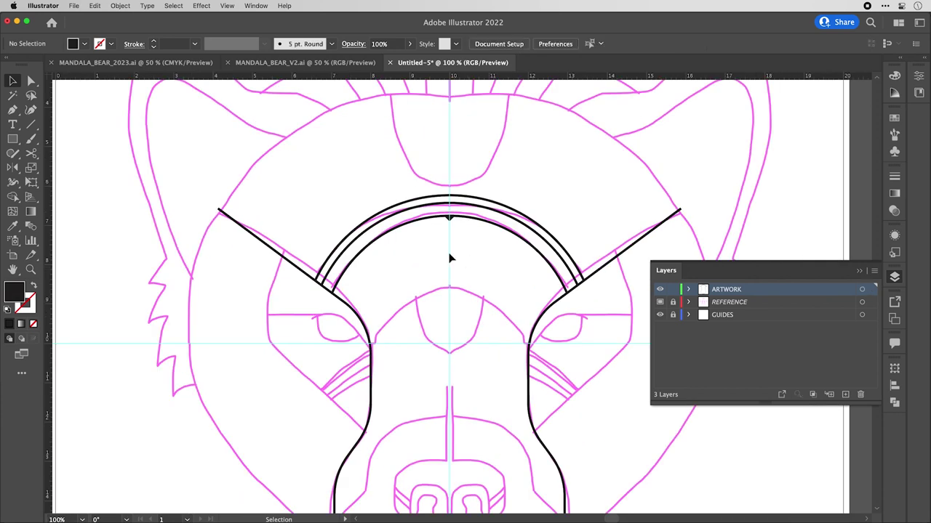
{"action": "left_click", "coordinate": [500, 230]}
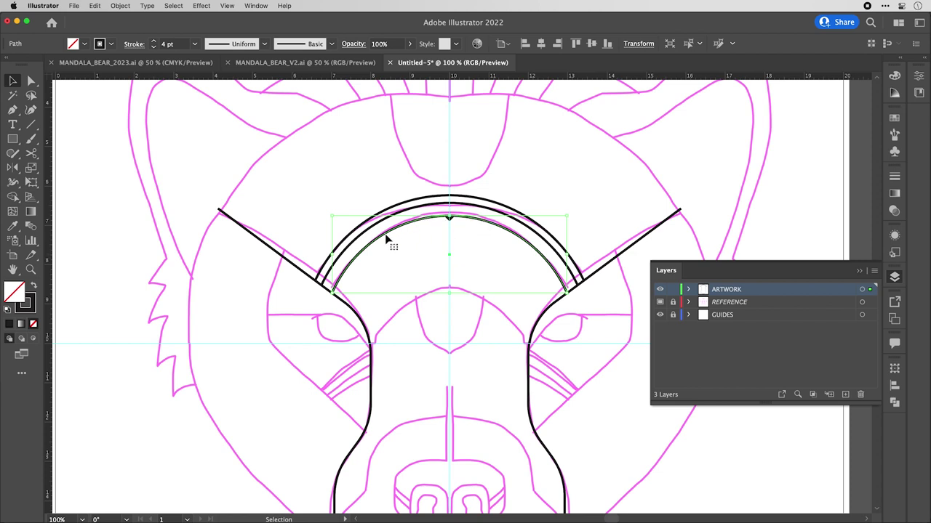
{"action": "left_click", "coordinate": [467, 255]}
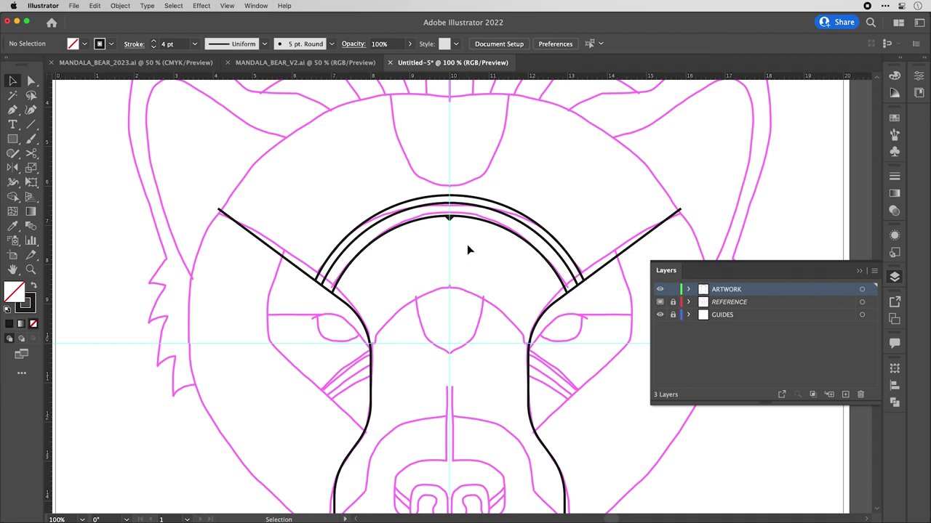
Make a copy of the black triangle rotated 4.5° about the intersection of the two guides.
{"action": "left_click", "coordinate": [451, 219]}
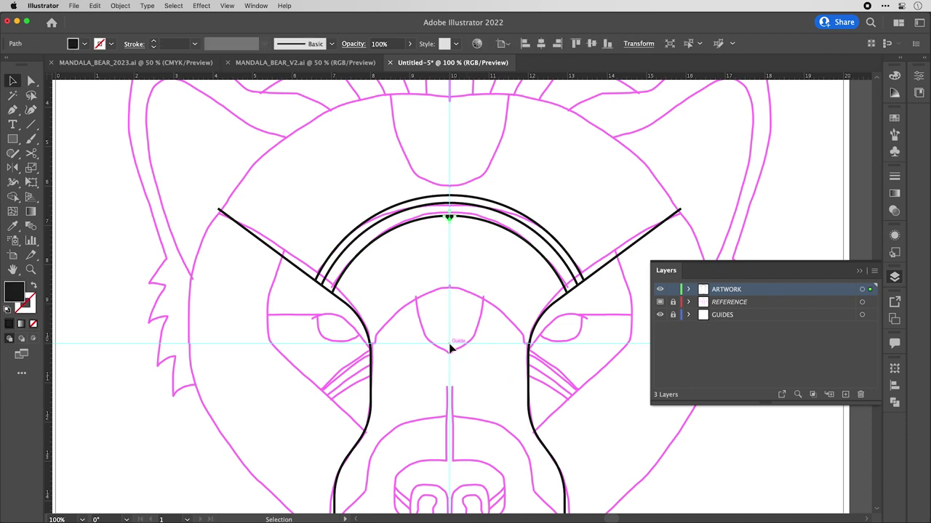
{"action": "key", "text": "r"}
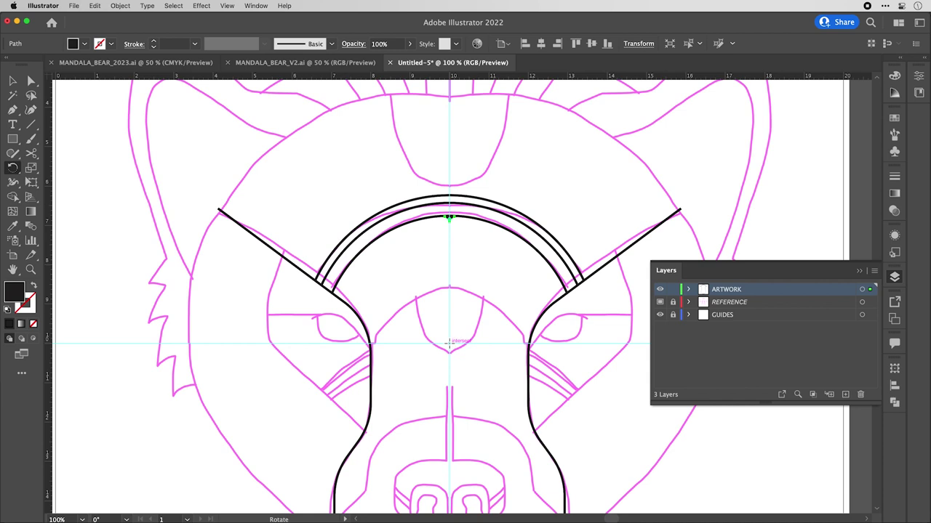
{"action": "scroll", "coordinate": [450, 349], "scroll_direction": "up", "scroll_amount": 2}
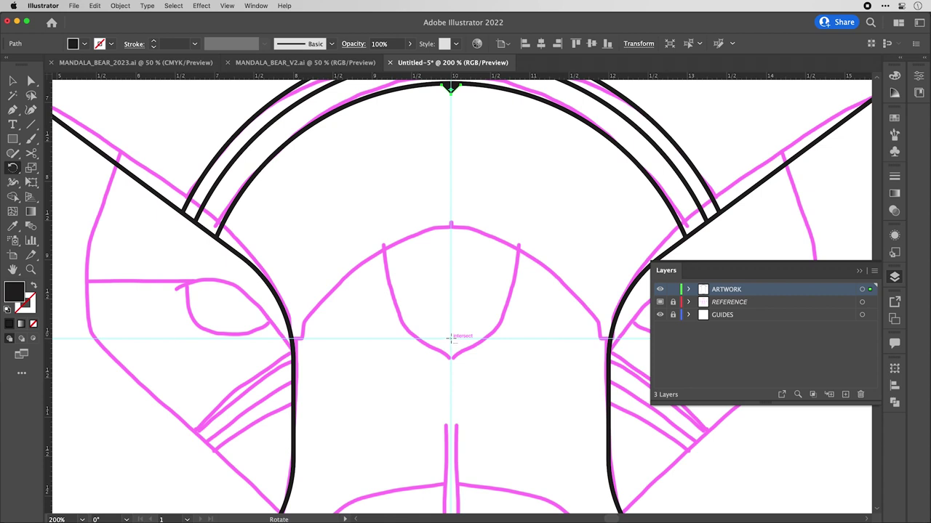
{"action": "left_click", "coordinate": [450, 338], "text": "alt"}
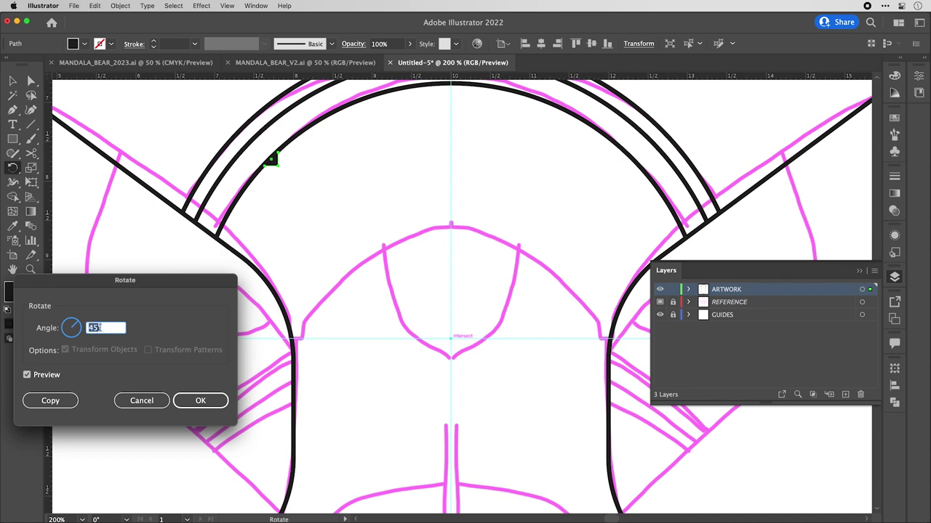
{"action": "type", "text": "4.5"}
{"action": "left_click", "coordinate": [49, 405]}
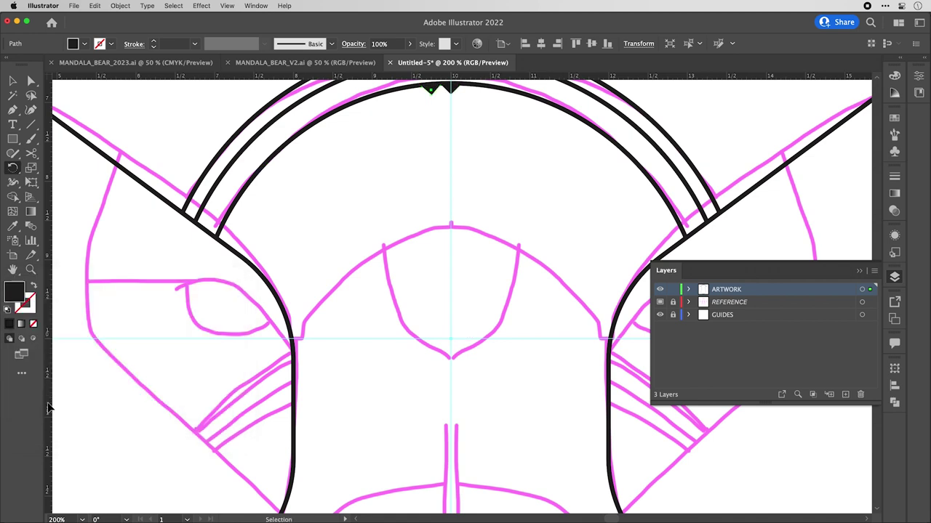
Repeat the rotated copy with Transform Again until triangles line the inner arc's left half down to the face outline.
{"action": "scroll", "coordinate": [381, 180], "scroll_direction": "down", "scroll_amount": 1}
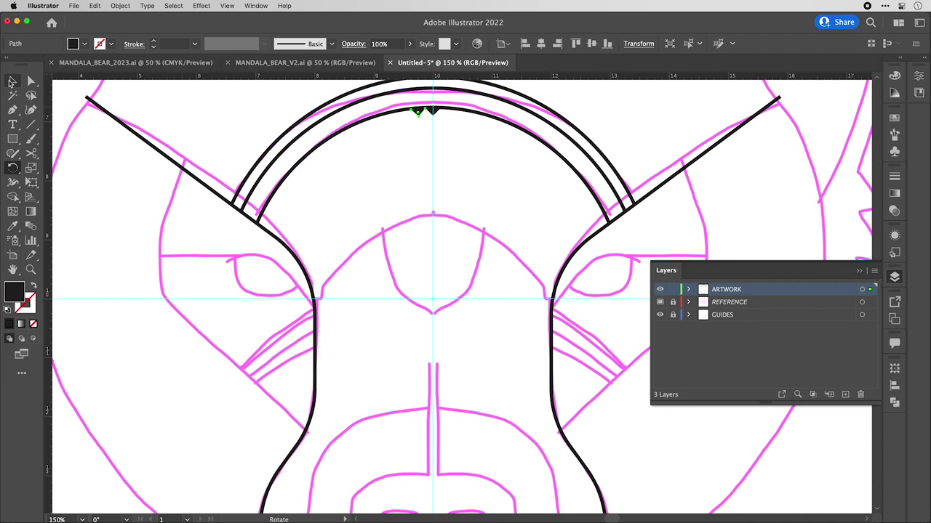
{"action": "left_click_drag", "start_coordinate": [439, 113], "coordinate": [412, 115]}
{"action": "left_click_drag", "start_coordinate": [415, 115], "coordinate": [418, 113]}
{"action": "key", "text": "v"}
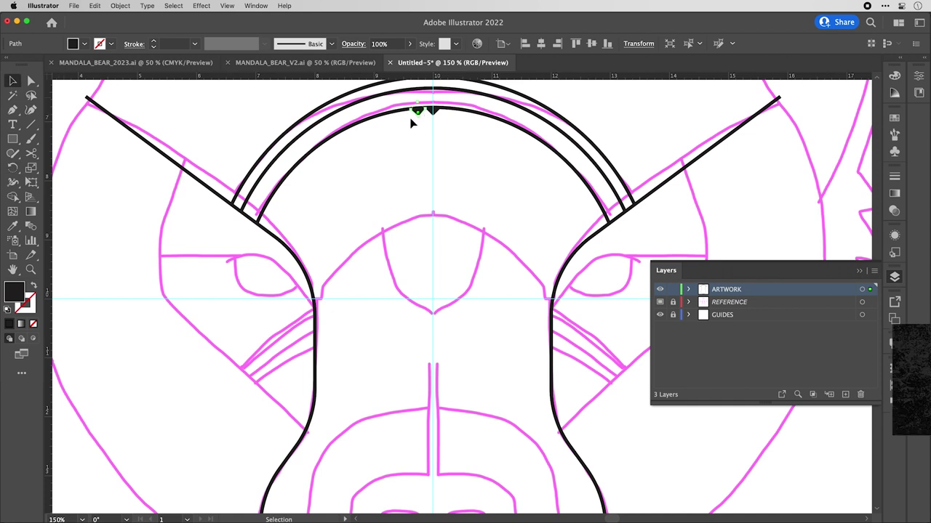
{"action": "key", "text": "super+d"}
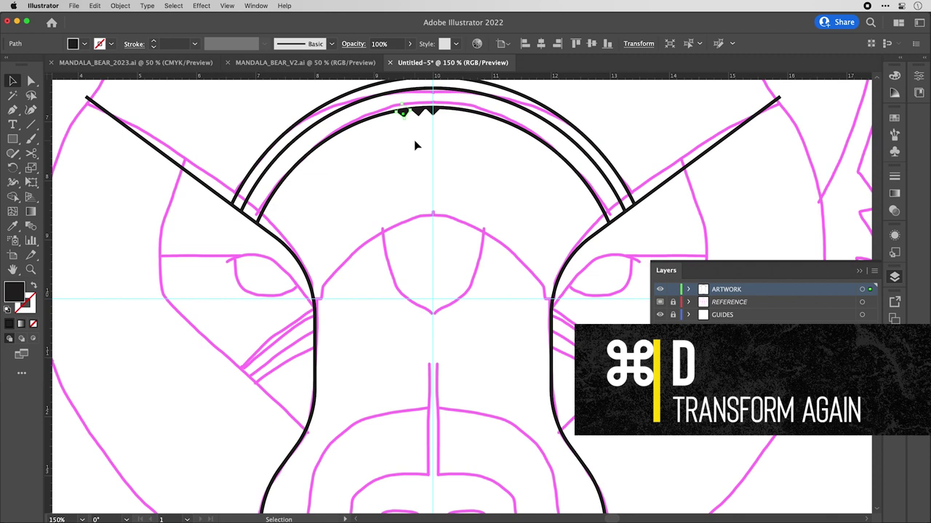
{"action": "key", "text": "super+d"}
{"action": "key", "text": "super+d"}
{"action": "key", "text": "super+d"}
{"action": "key", "text": "super+d"}
{"action": "key", "text": "super+d"}
{"action": "key", "text": "super+d"}
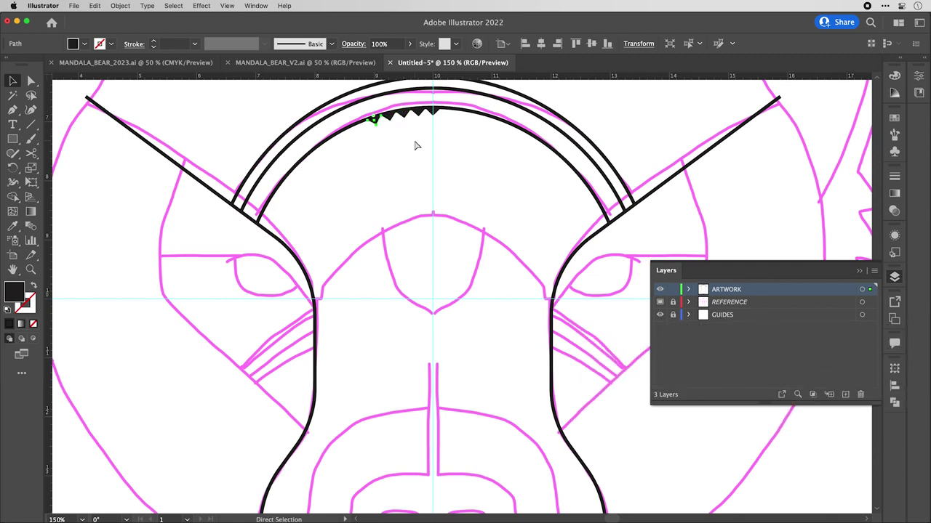
{"action": "key", "text": "super+d"}
{"action": "key", "text": "super+d"}
{"action": "key", "text": "super+d"}
{"action": "key", "text": "super+d"}
{"action": "key", "text": "super+d"}
{"action": "key", "text": "super+d"}
{"action": "key", "text": "super+d"}
{"action": "key", "text": "super+d"}
{"action": "key", "text": "super+d"}
{"action": "key", "text": "super+d"}
{"action": "key", "text": "super+d"}
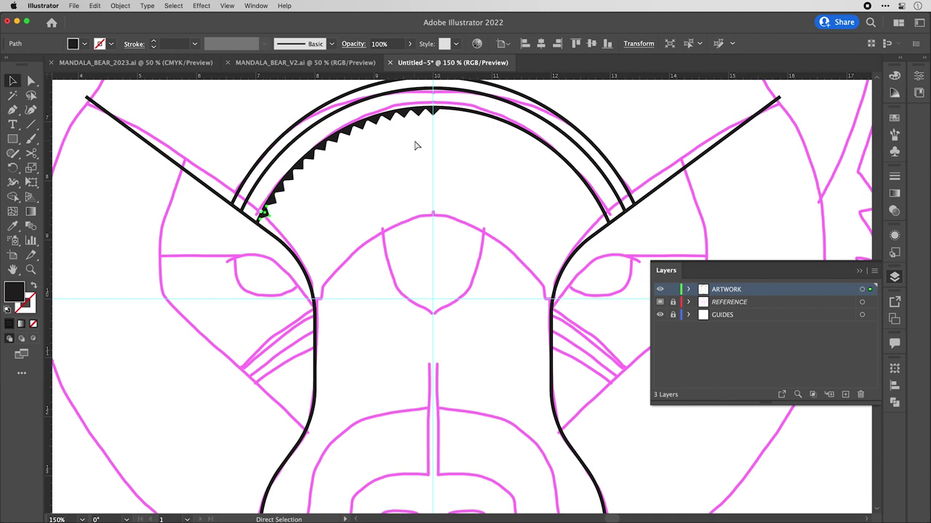
{"action": "key", "text": "super+d"}
{"action": "left_click_drag", "start_coordinate": [436, 123], "coordinate": [419, 117]}
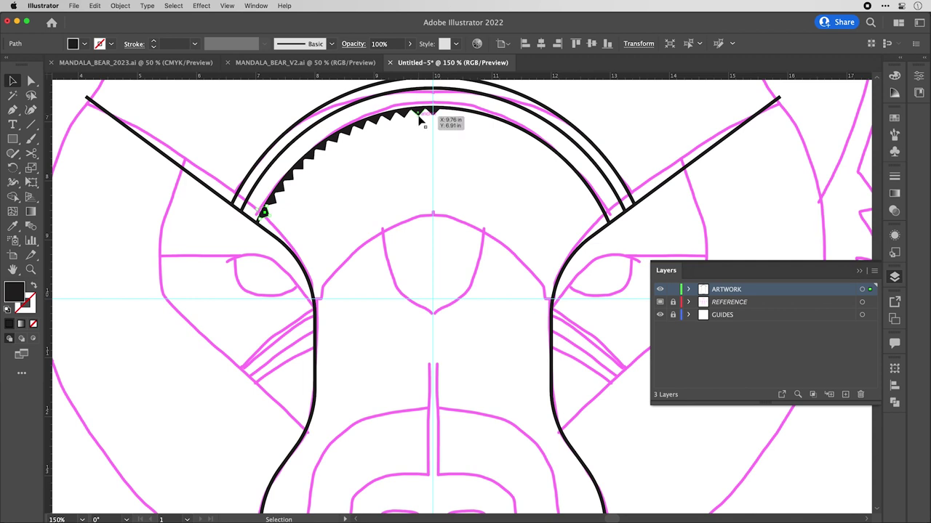
{"action": "left_click", "coordinate": [415, 137]}
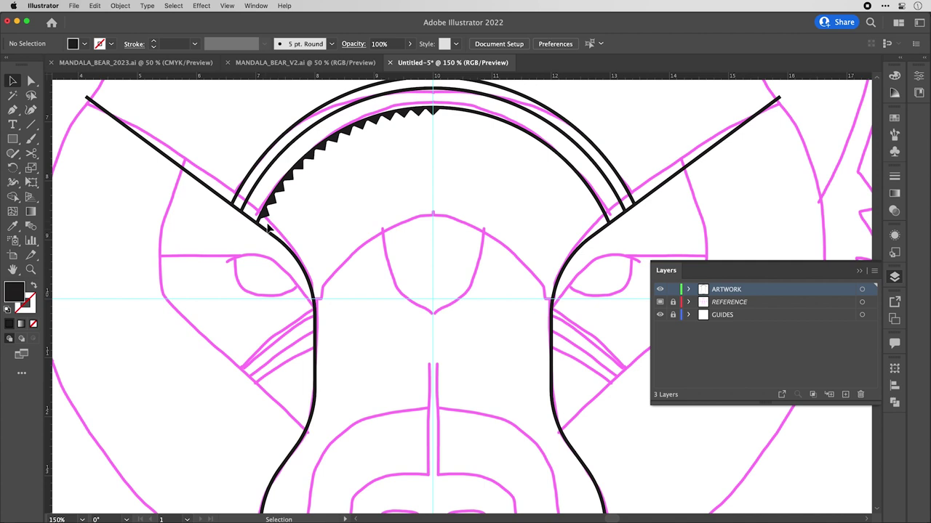
{"action": "scroll", "coordinate": [390, 249], "scroll_direction": "down", "scroll_amount": 5}
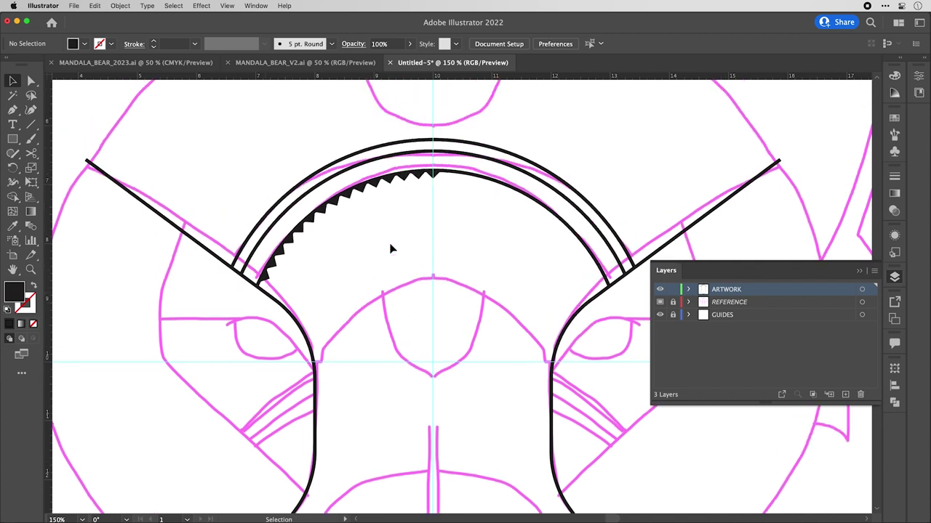
{"action": "scroll", "coordinate": [390, 250], "scroll_direction": "up", "scroll_amount": 2}
{"action": "scroll", "coordinate": [390, 250], "scroll_direction": "up", "scroll_amount": 3}
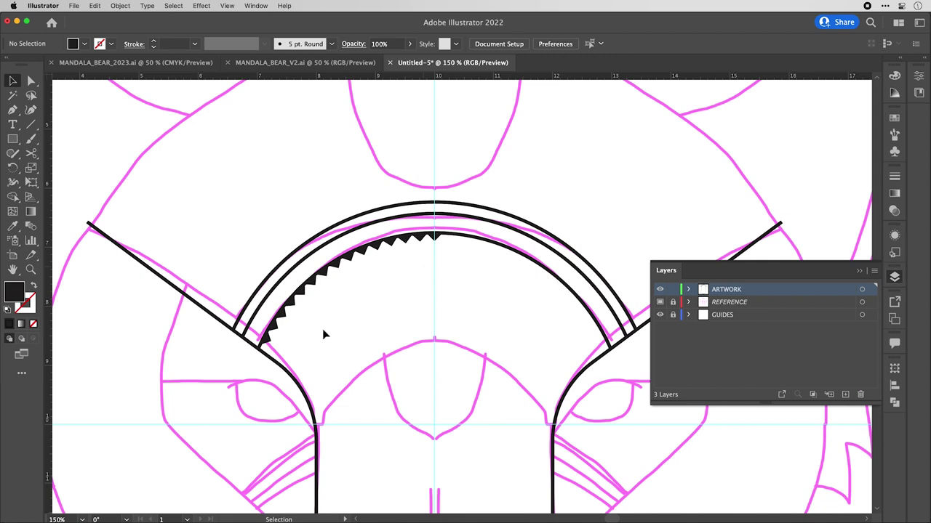
{"action": "left_click", "coordinate": [265, 339]}
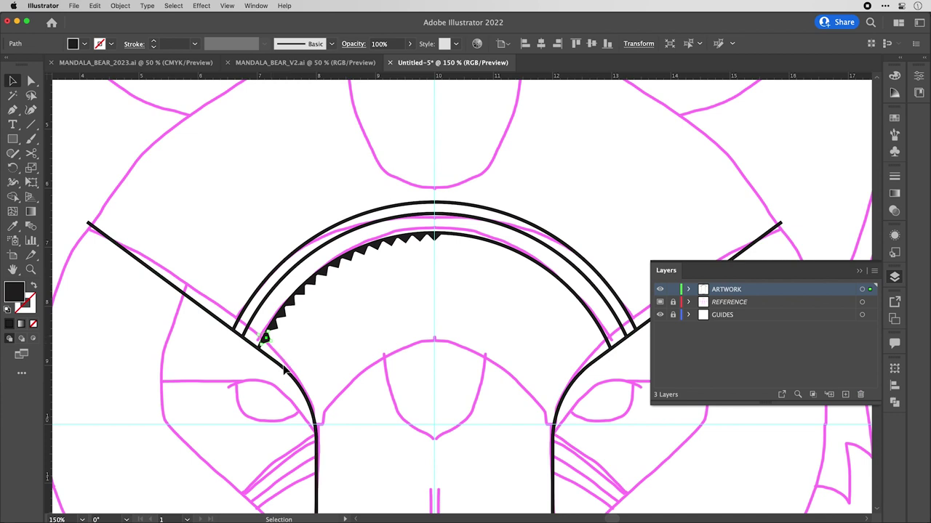
{"action": "left_click", "coordinate": [283, 370]}
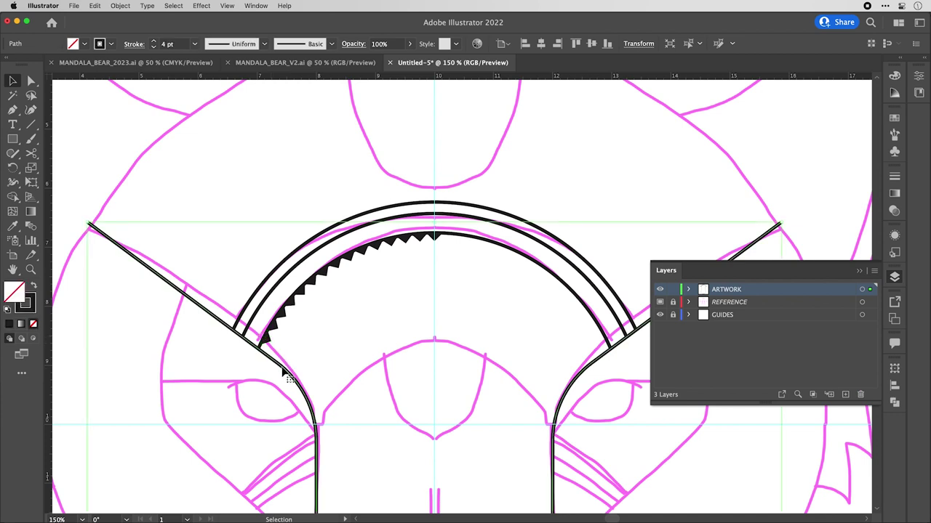
{"action": "left_click", "coordinate": [247, 331]}
{"action": "left_click", "coordinate": [239, 328]}
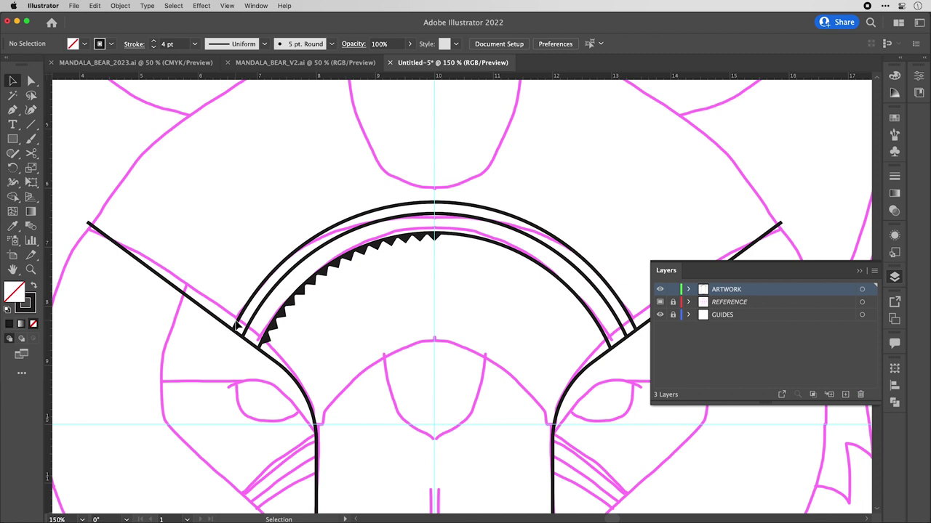
Select the lowest triangle on the arc and extend the selection to all objects with the same fill color.
{"action": "left_click", "coordinate": [268, 340]}
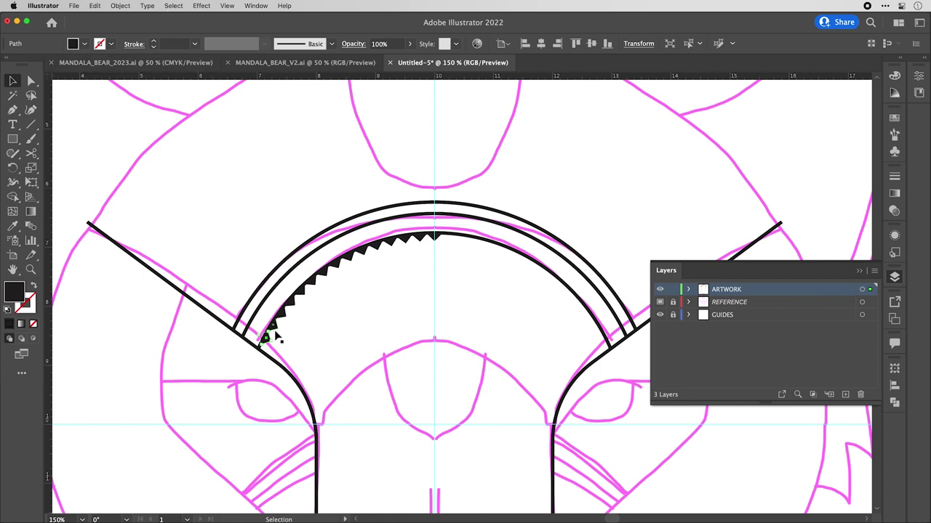
{"action": "left_click", "coordinate": [172, 5]}
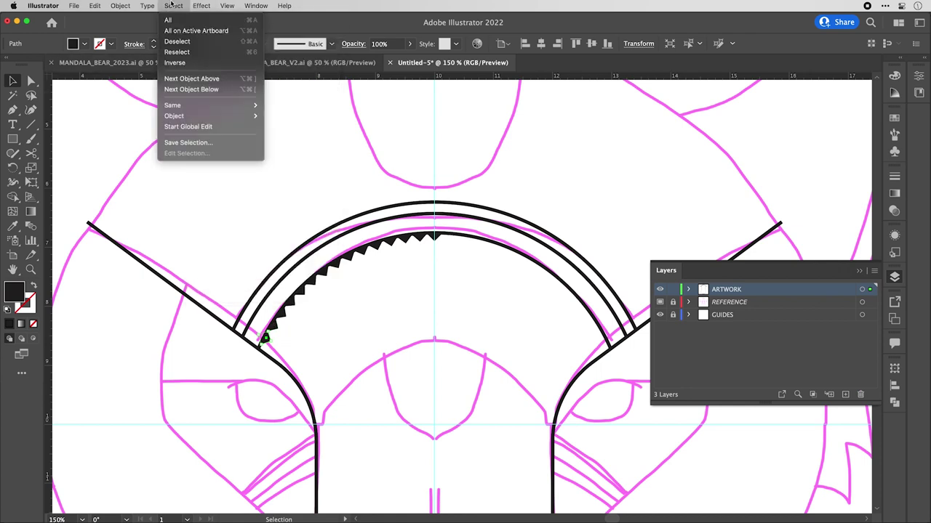
{"action": "mouse_move", "coordinate": [191, 105]}
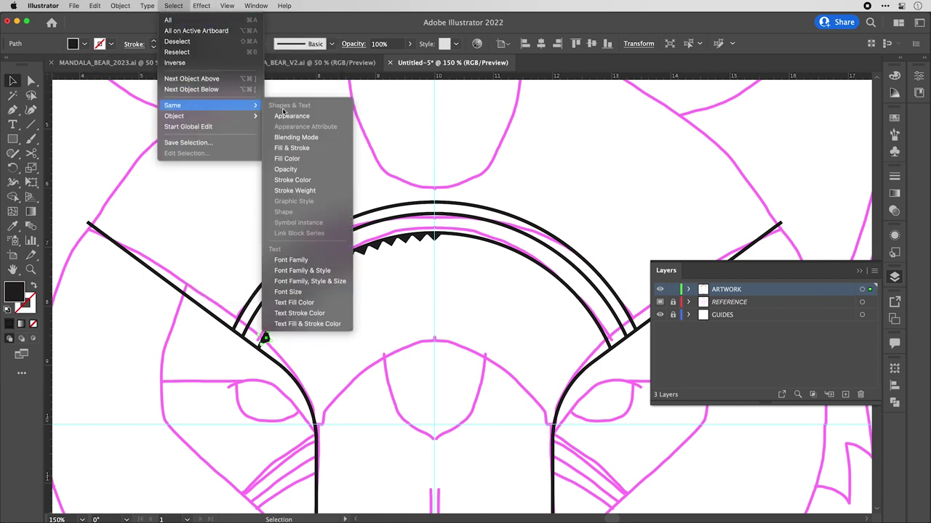
{"action": "left_click", "coordinate": [317, 164]}
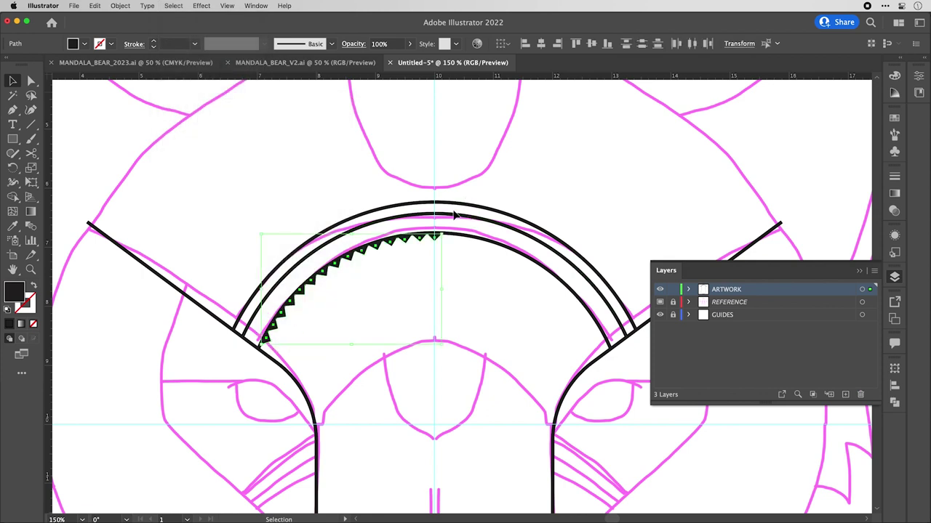
Exclude the centre triangle from the selection and group the remaining triangles.
{"action": "scroll", "coordinate": [447, 231], "scroll_direction": "up", "scroll_amount": 5}
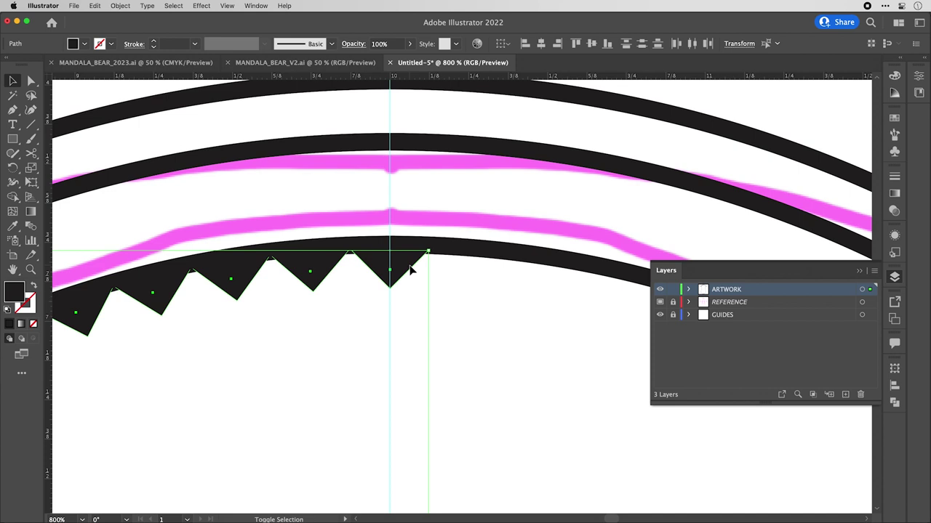
{"action": "scroll", "coordinate": [412, 271], "scroll_direction": "down", "scroll_amount": 3}
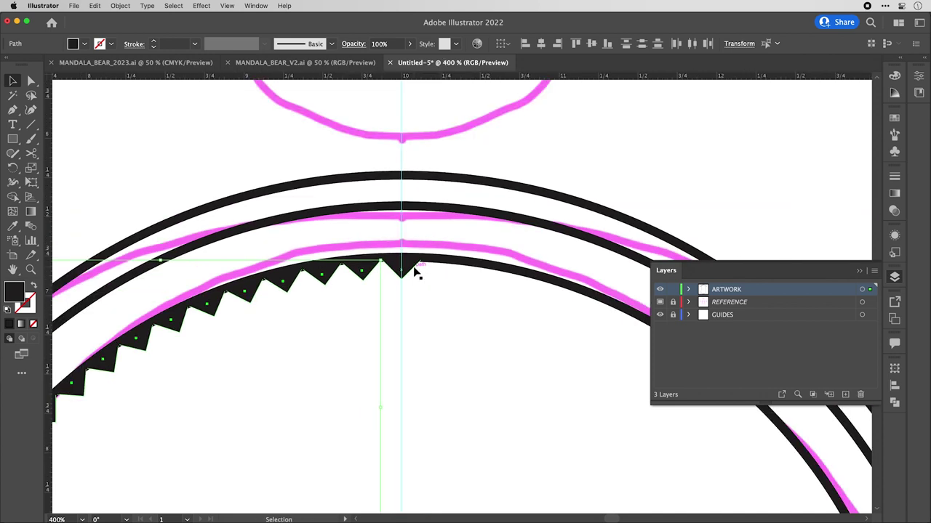
{"action": "key", "text": "super+g"}
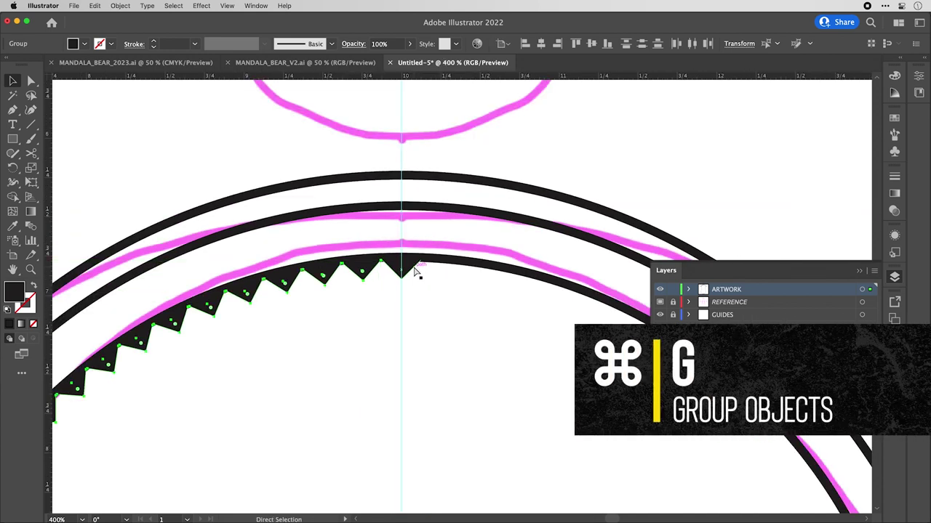
Reflect a copy of the grouped triangles across the vertical guide to line the inner arc's right half.
{"action": "key", "text": "v"}
{"action": "key", "text": "o"}
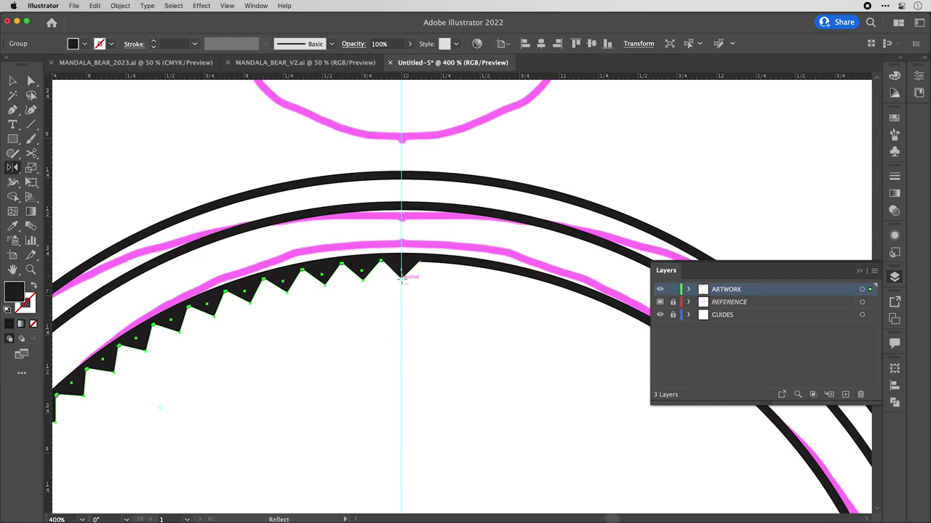
{"action": "left_click", "coordinate": [400, 277], "text": "alt"}
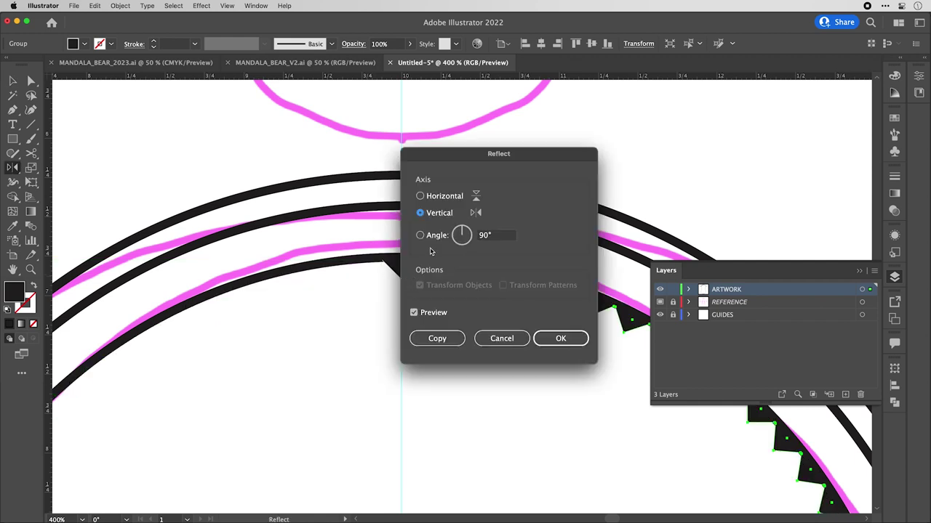
{"action": "left_click", "coordinate": [437, 338]}
{"action": "scroll", "coordinate": [438, 337], "scroll_direction": "down", "scroll_amount": 5}
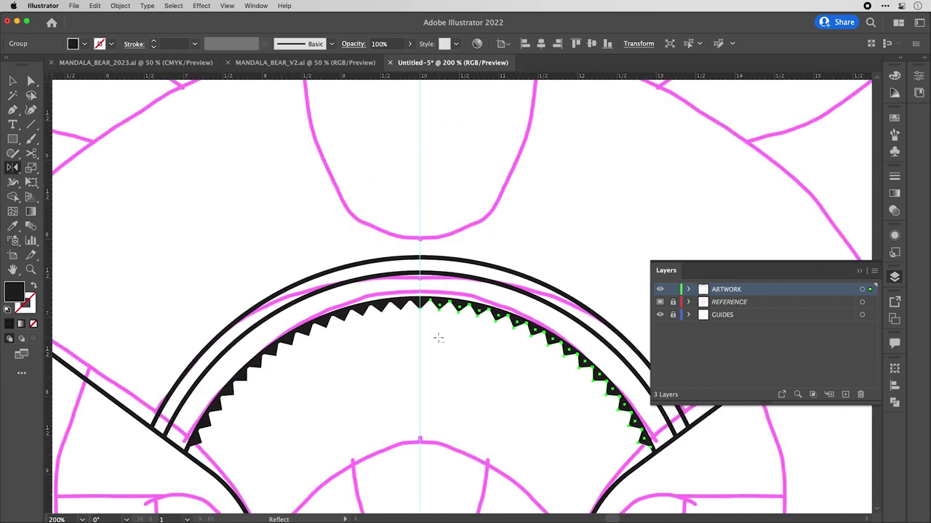
{"action": "key", "text": "v"}
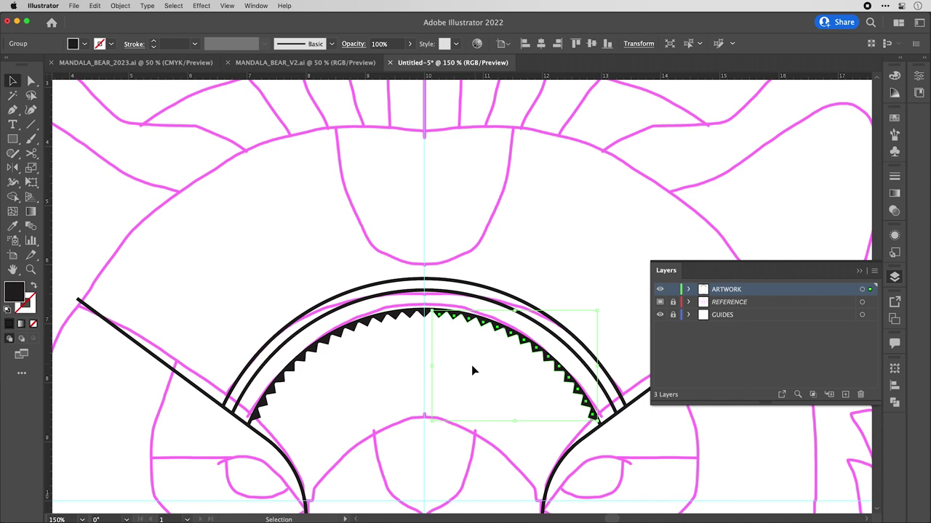
{"action": "scroll", "coordinate": [469, 375], "scroll_direction": "down", "scroll_amount": 2}
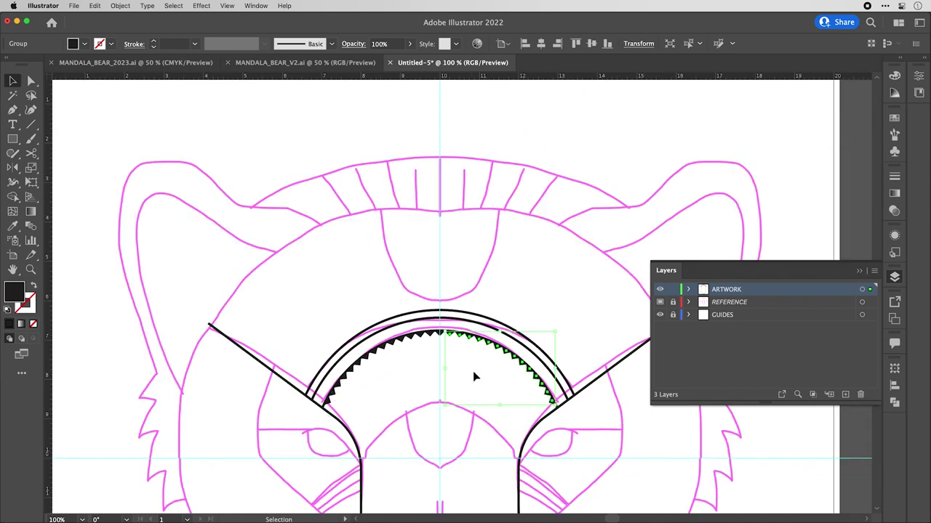
Add the centre triangle and the left triangle group to the selection and group the whole row of triangles.
{"action": "scroll", "coordinate": [474, 376], "scroll_direction": "up", "scroll_amount": 6}
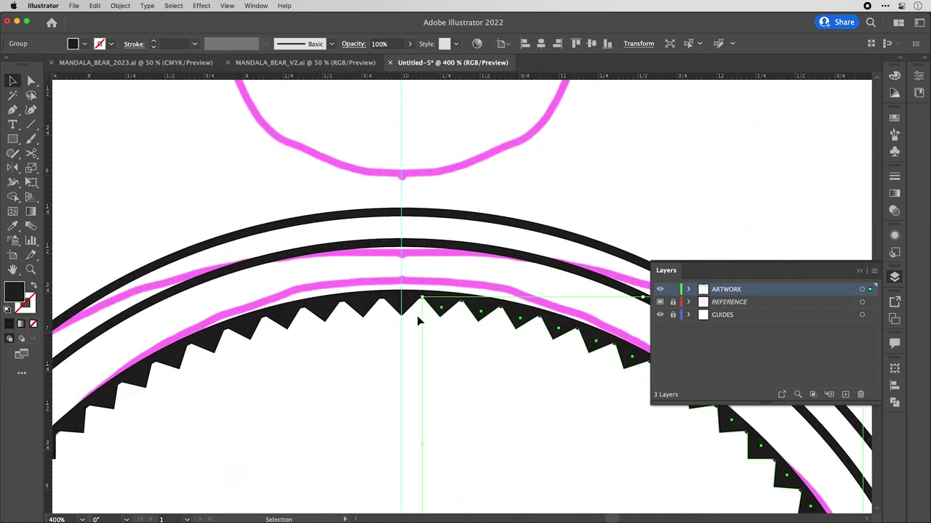
{"action": "left_click", "coordinate": [409, 311], "text": "shift"}
{"action": "left_click", "coordinate": [365, 320], "text": "shift"}
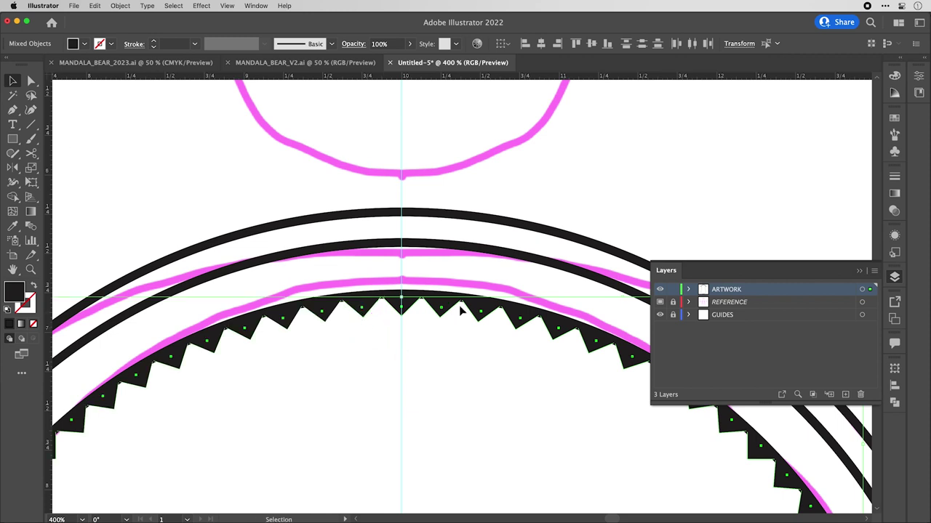
{"action": "scroll", "coordinate": [434, 363], "scroll_direction": "down", "scroll_amount": 2}
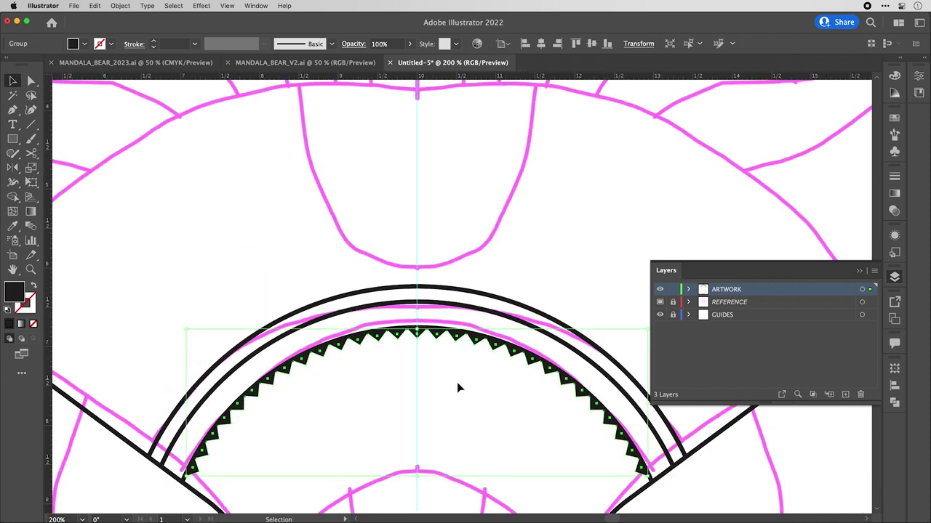
{"action": "left_click", "coordinate": [460, 352]}
{"action": "left_click", "coordinate": [460, 360]}
{"action": "key", "text": "super+1"}
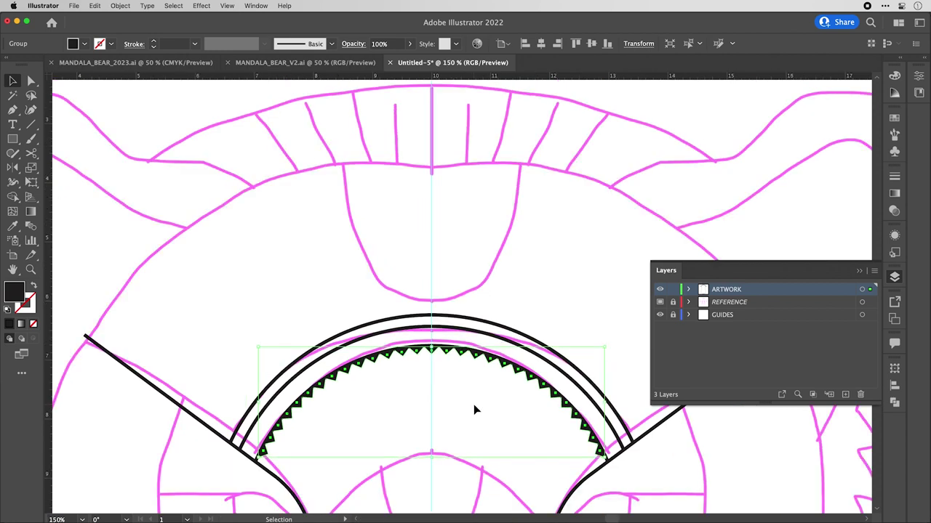
{"action": "left_click", "coordinate": [527, 380]}
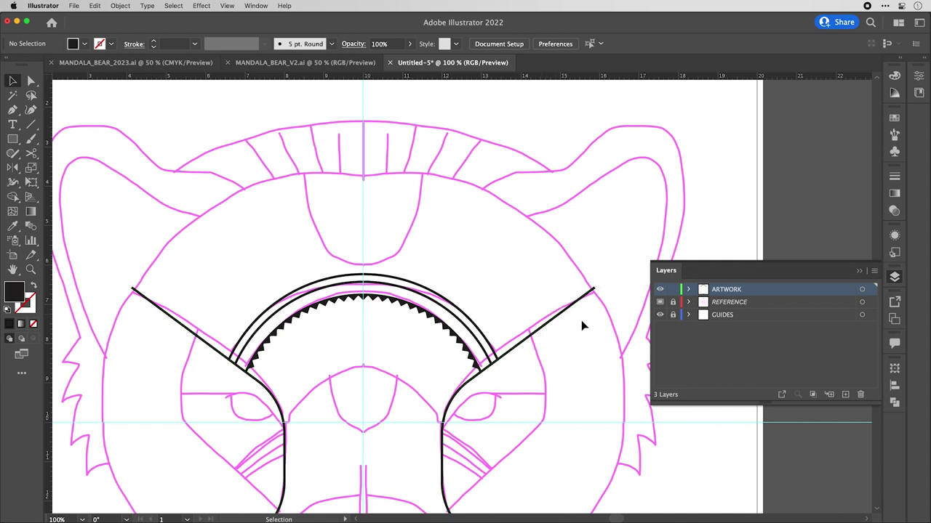
Draw an open chevron about 1.7 in tall over the right end of the diagonal face line, matching that line's stroke with the Eyedropper.
{"action": "key", "text": "p"}
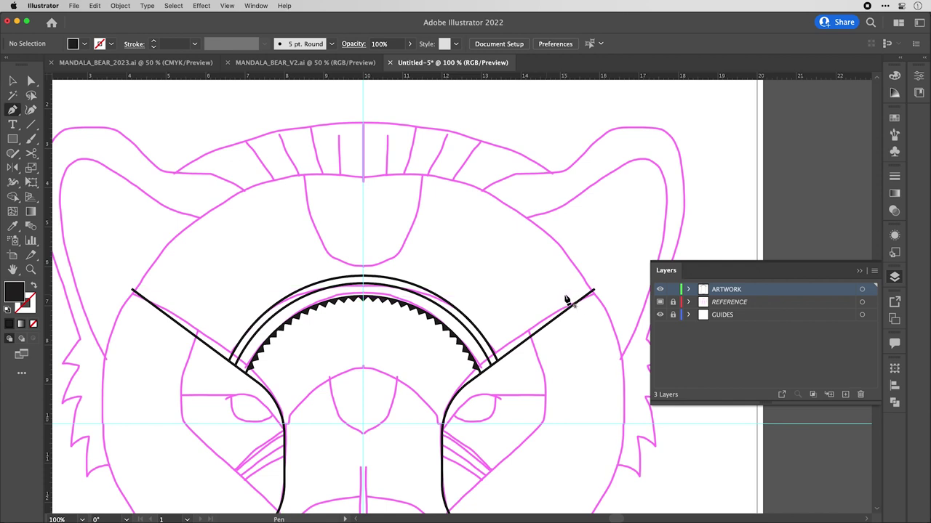
{"action": "left_click", "coordinate": [575, 316]}
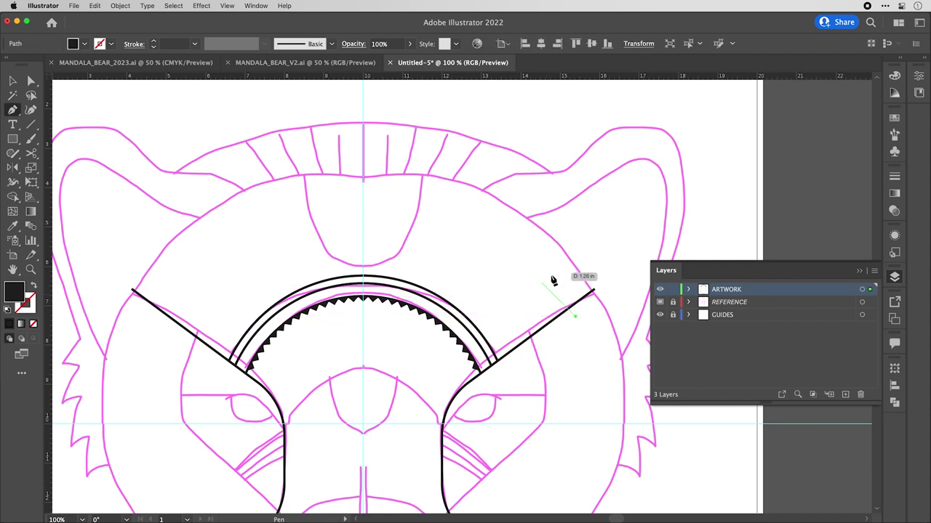
{"action": "left_click", "coordinate": [542, 280]}
{"action": "left_click", "coordinate": [570, 249]}
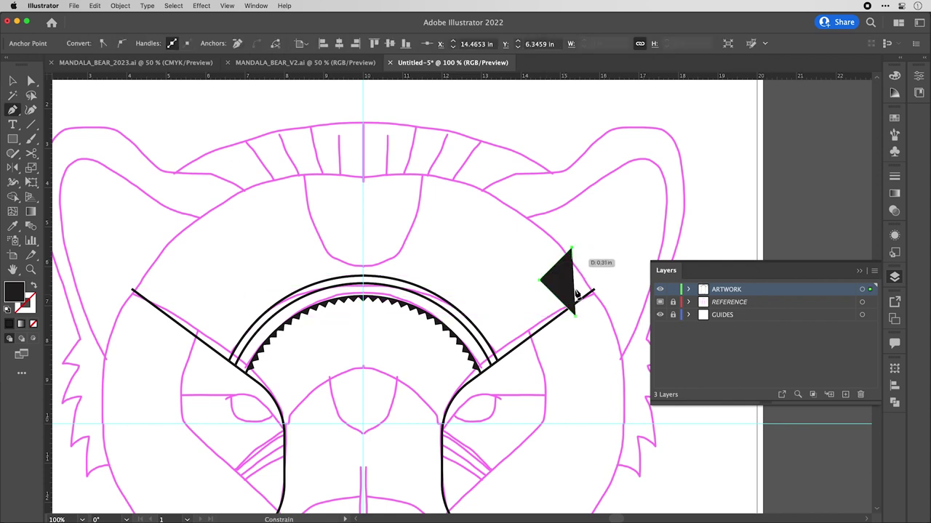
{"action": "key", "text": "i"}
{"action": "key", "text": "shift+x"}
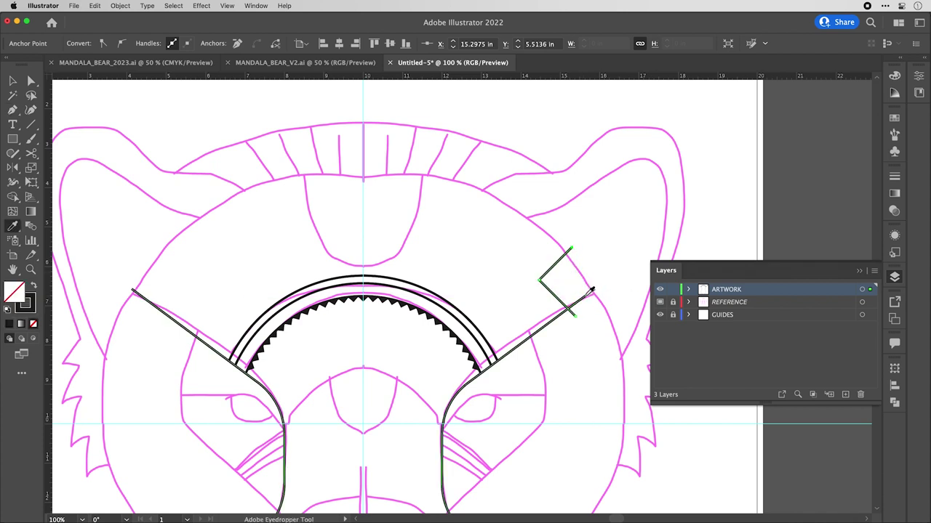
Duplicate the chevron horizontally and repeat the copy to make three evenly spaced parallel chevrons.
{"action": "key", "text": "v"}
{"action": "mouse_move", "coordinate": [560, 269]}
{"action": "left_mouse_down"}
{"action": "mouse_move", "coordinate": [543, 270]}
{"action": "mouse_move", "coordinate": [569, 282]}
{"action": "mouse_move", "coordinate": [568, 275]}
{"action": "left_mouse_up"}
{"action": "key", "text": "ctrl+d"}
{"action": "left_click_drag", "start_coordinate": [568, 275], "coordinate": [570, 277]}
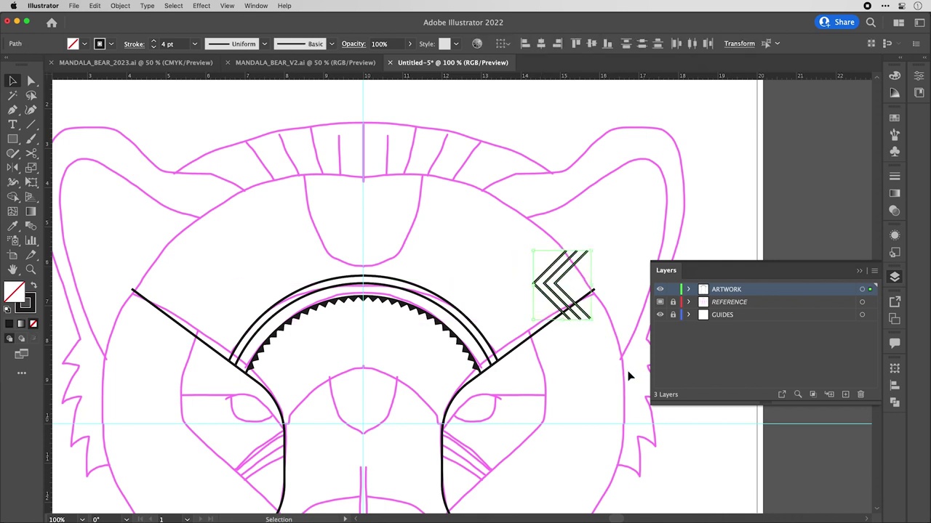
{"action": "left_click", "coordinate": [605, 304]}
{"action": "scroll", "coordinate": [603, 303], "scroll_direction": "up", "scroll_amount": 3}
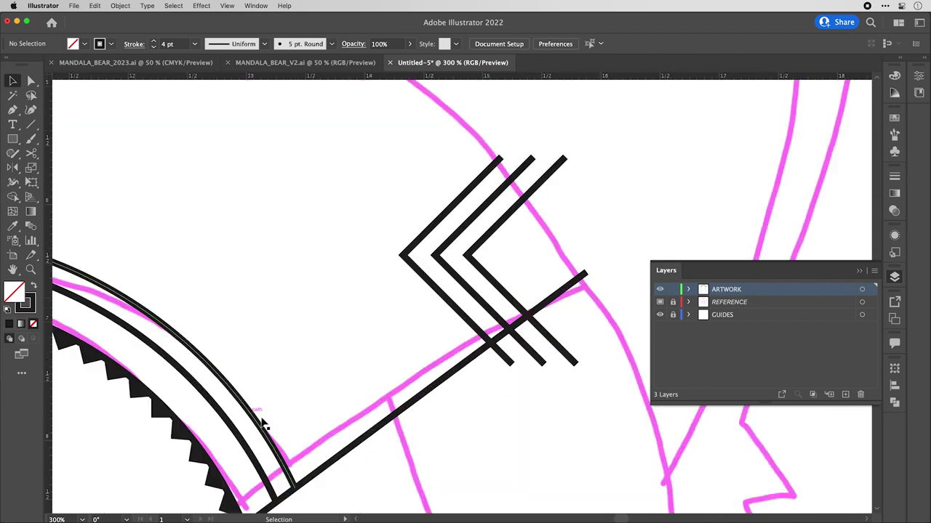
Try to shorten the lower ends of two chevrons by moving their end anchor points onto the diagonal face line.
{"action": "scroll", "coordinate": [298, 491], "scroll_direction": "down", "scroll_amount": 3}
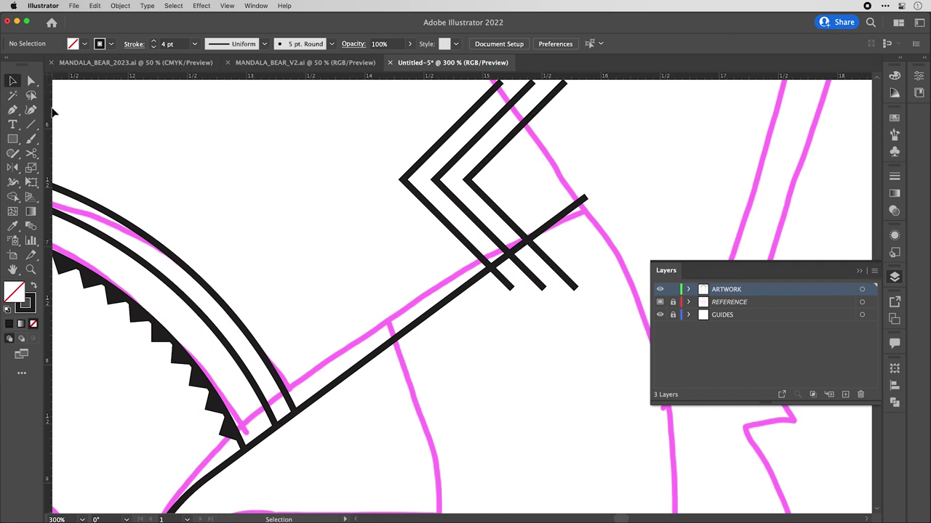
{"action": "left_click", "coordinate": [31, 81]}
{"action": "left_click_drag", "start_coordinate": [576, 290], "coordinate": [528, 243]}
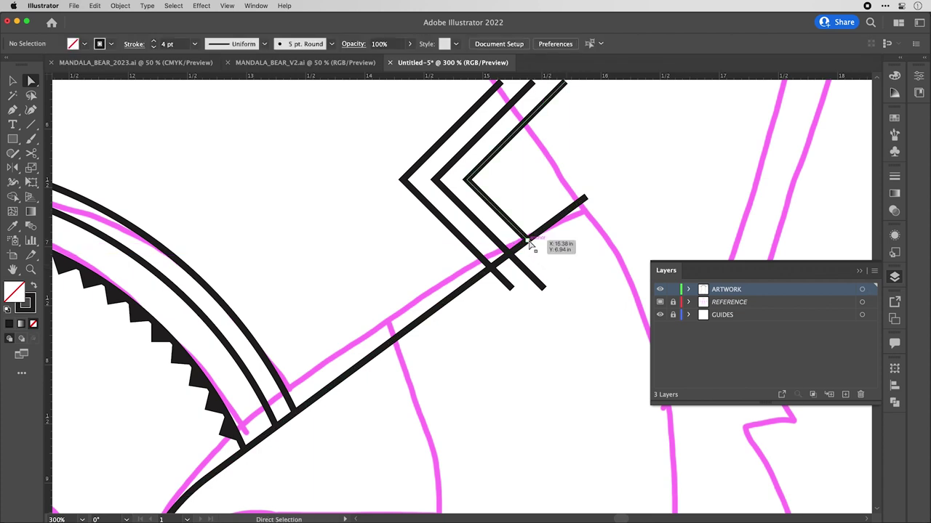
{"action": "left_click_drag", "start_coordinate": [545, 290], "coordinate": [524, 281]}
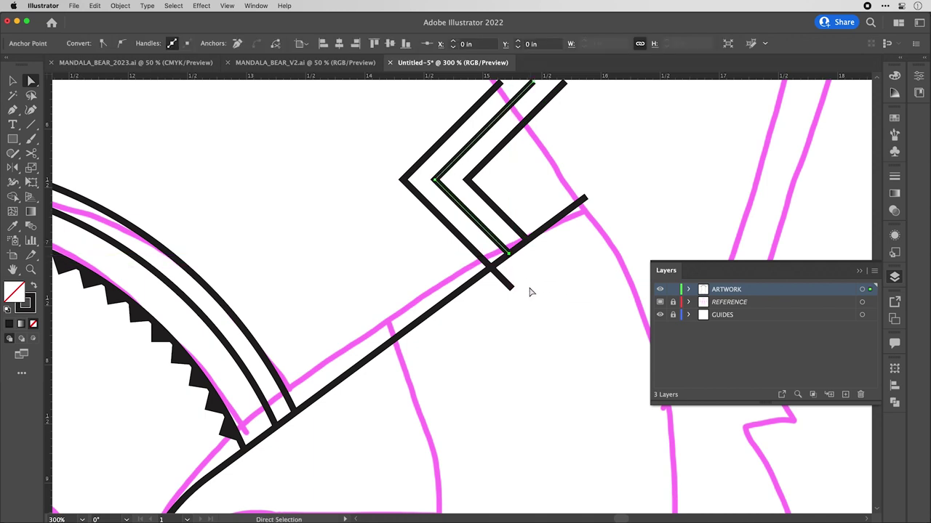
{"action": "key", "text": "super+z"}
{"action": "key", "text": "super+z"}
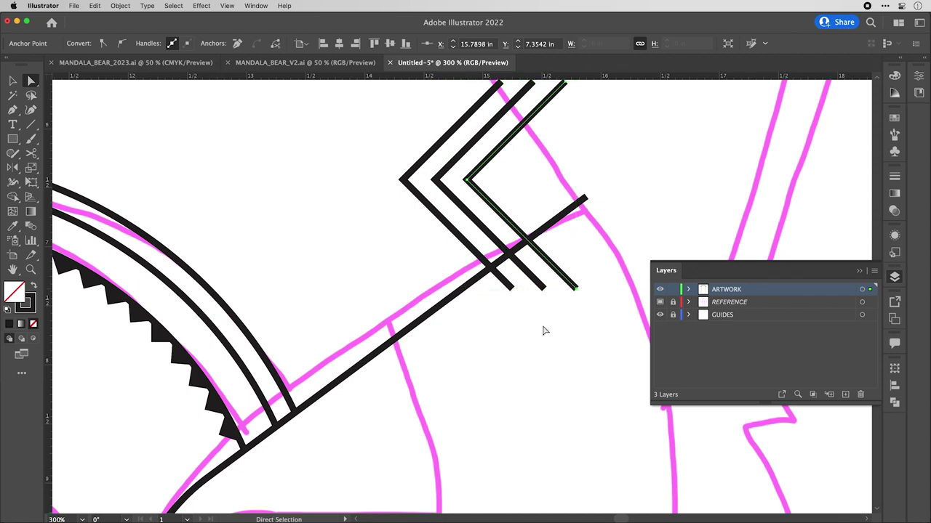
{"action": "left_click", "coordinate": [547, 333]}
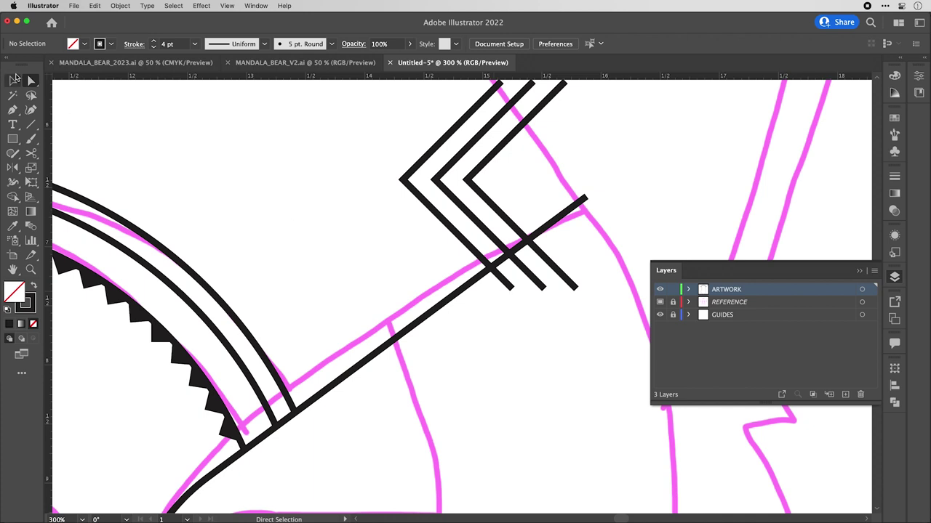
Select the three chevrons together with the diagonal face line and activate the Shape Builder tool.
{"action": "left_click", "coordinate": [12, 82]}
{"action": "left_click_drag", "start_coordinate": [581, 292], "coordinate": [420, 181]}
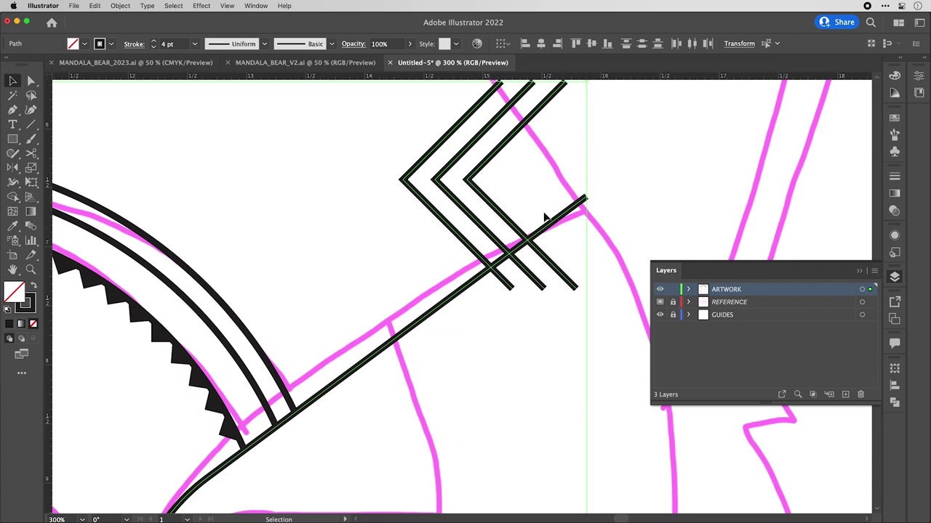
{"action": "left_click", "coordinate": [13, 198]}
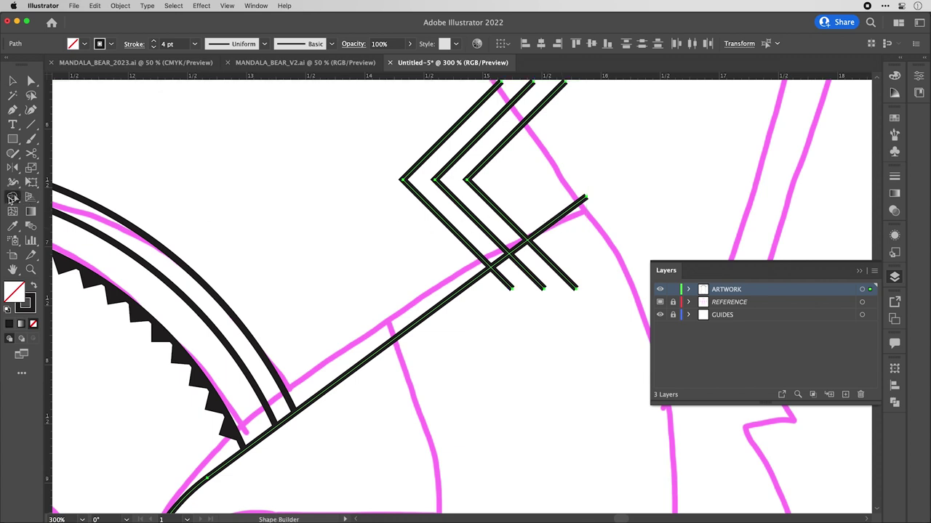
Try to remove the chevron ends below the diagonal line one at a time with Shape Builder.
{"action": "left_click", "coordinate": [501, 281], "text": "alt"}
{"action": "left_click", "coordinate": [525, 272], "text": "alt"}
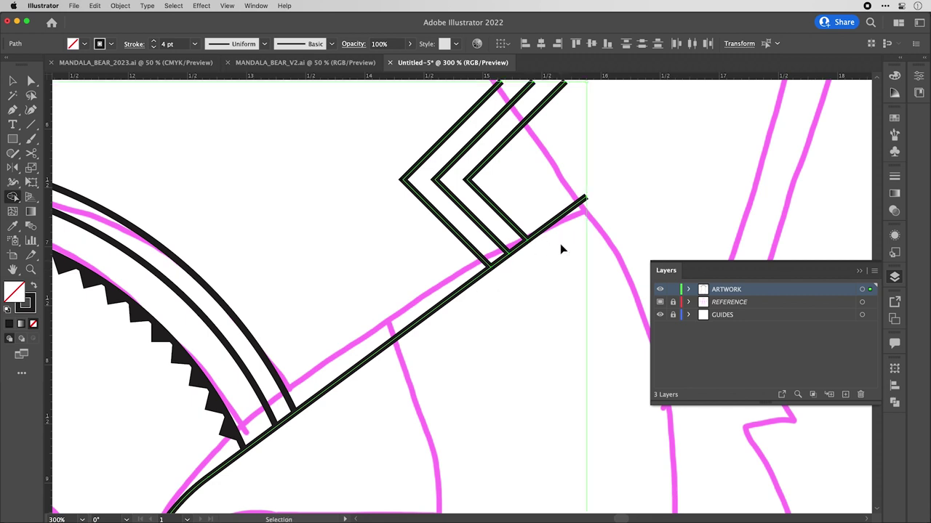
{"action": "key", "text": "super+z"}
{"action": "key", "text": "super+z"}
{"action": "key", "text": "super+z"}
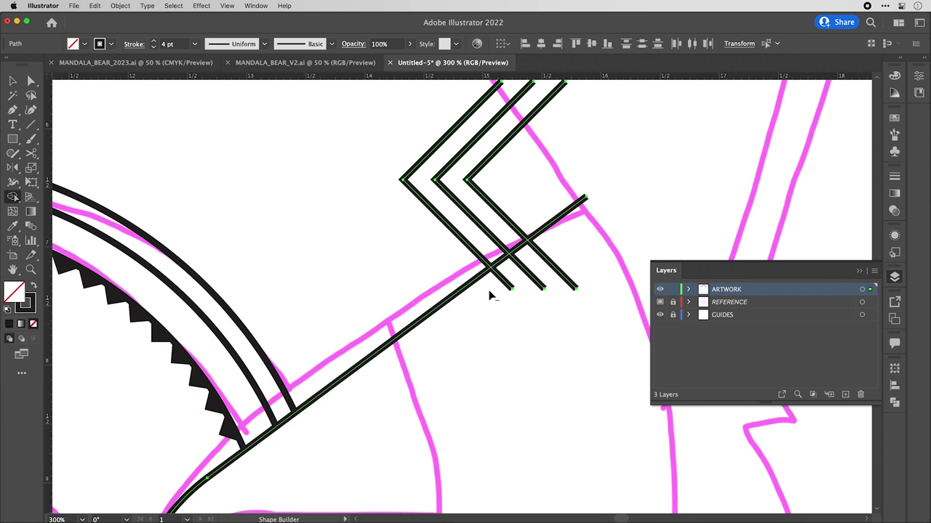
Try to erase all overhanging chevron ends in one Shape Builder stroke, and look at the finished MANDALA_BEAR_V2 artwork for comparison.
{"action": "left_click_drag", "start_coordinate": [490, 291], "coordinate": [530, 270]}
{"action": "left_click_drag", "start_coordinate": [581, 254], "coordinate": [583, 256]}
{"action": "scroll", "coordinate": [429, 411], "scroll_direction": "down", "scroll_amount": 4, "text": "alt"}
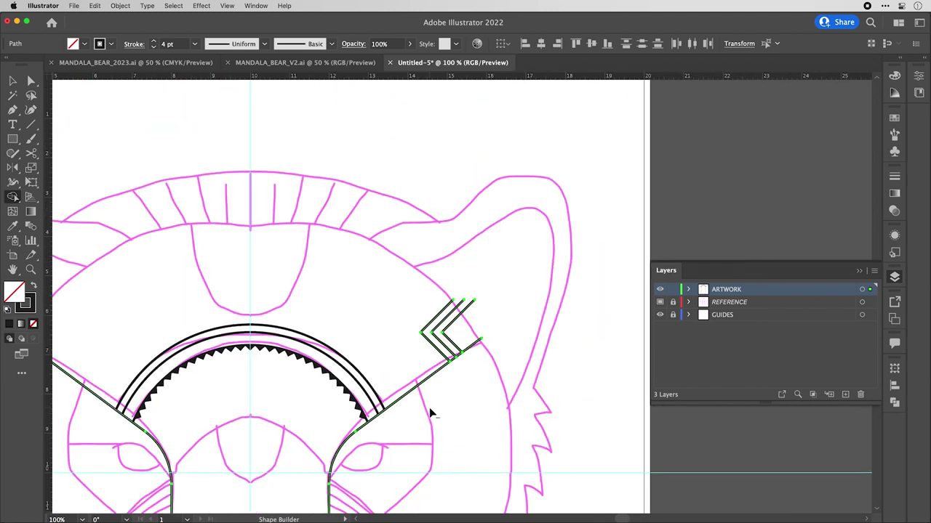
{"action": "left_click", "coordinate": [281, 63]}
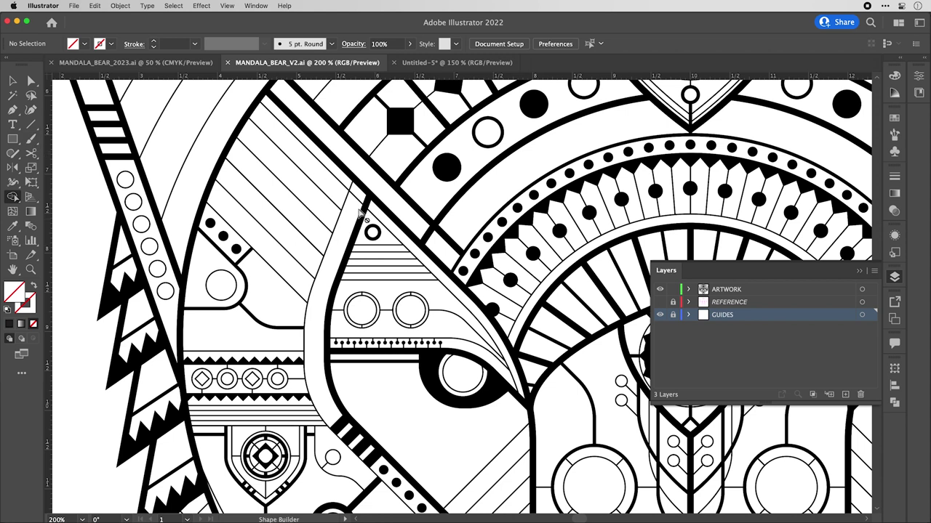
{"action": "left_click", "coordinate": [437, 62]}
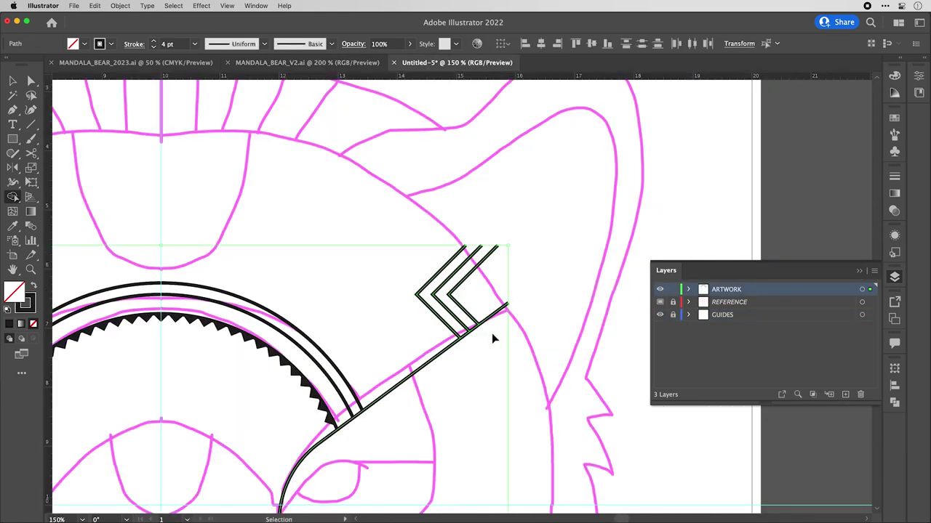
Undo the last trim, erase the three chevron ends below the diagonal line again in a single Shape Builder stroke, and deselect everything.
{"action": "key", "text": "super+z"}
{"action": "left_click_drag", "start_coordinate": [461, 357], "coordinate": [505, 328], "text": "alt"}
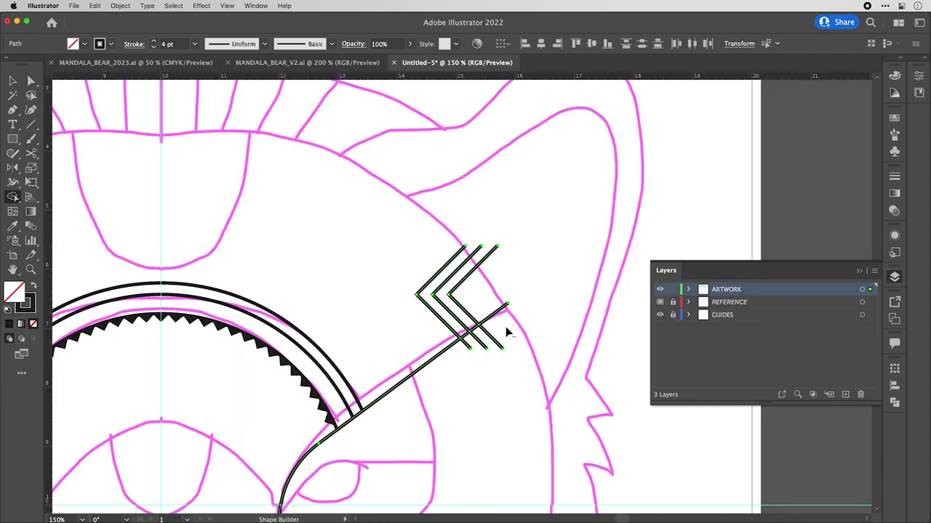
{"action": "key", "text": "v"}
{"action": "left_click", "coordinate": [485, 381]}
{"action": "scroll", "coordinate": [485, 384], "scroll_direction": "down", "scroll_amount": 5}
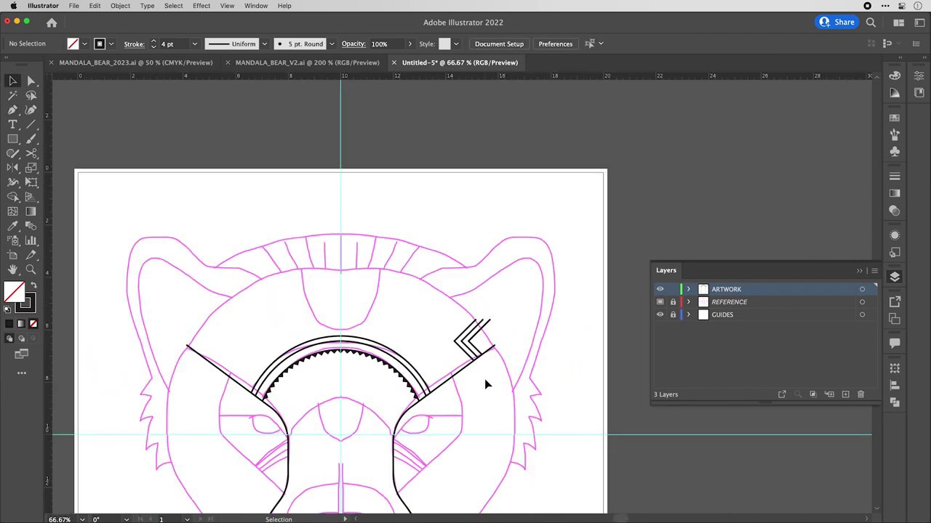
Draw a circle about 2 in across with the Ellipse tool and position it to the right of the bear's muzzle.
{"action": "scroll", "coordinate": [485, 385], "scroll_direction": "up", "scroll_amount": 3}
{"action": "scroll", "coordinate": [484, 379], "scroll_direction": "down", "scroll_amount": 5}
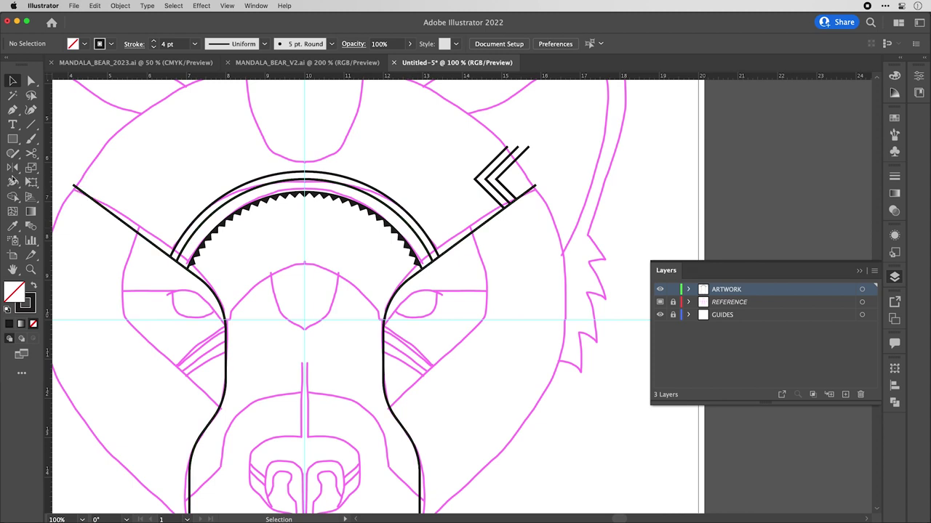
{"action": "left_click", "coordinate": [12, 138]}
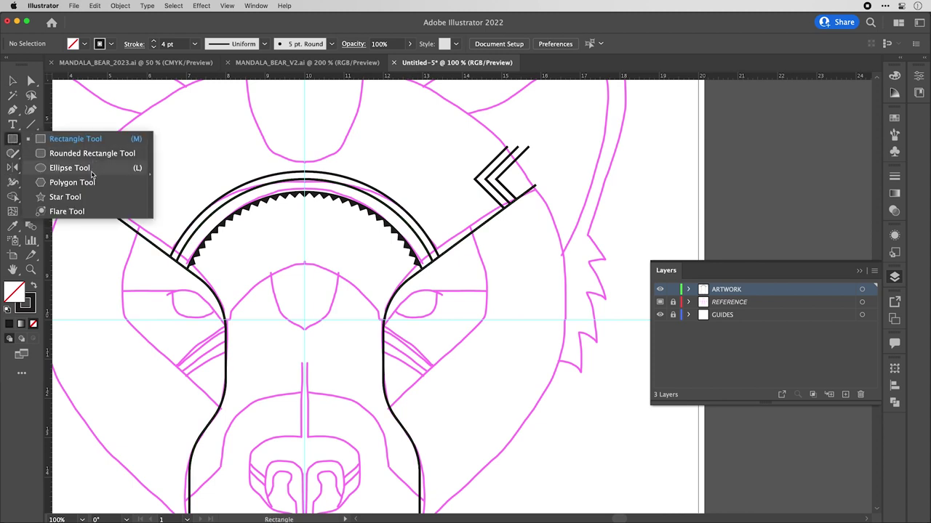
{"action": "left_click", "coordinate": [93, 170]}
{"action": "key", "text": "super+minus"}
{"action": "key", "text": "super+minus"}
{"action": "left_click_drag", "start_coordinate": [402, 373], "coordinate": [453, 425]}
{"action": "key", "text": "v"}
{"action": "left_click_drag", "start_coordinate": [453, 362], "coordinate": [445, 374]}
Paste a copy of the circle behind the original and enlarge it from its centre to form two concentric circles.
{"action": "key", "text": "a"}
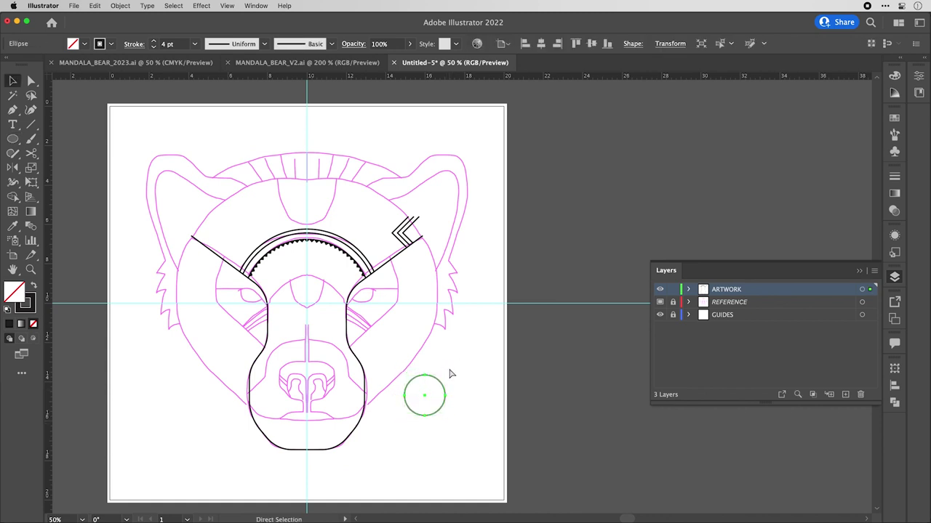
{"action": "key", "text": "super+c"}
{"action": "key", "text": "super+b"}
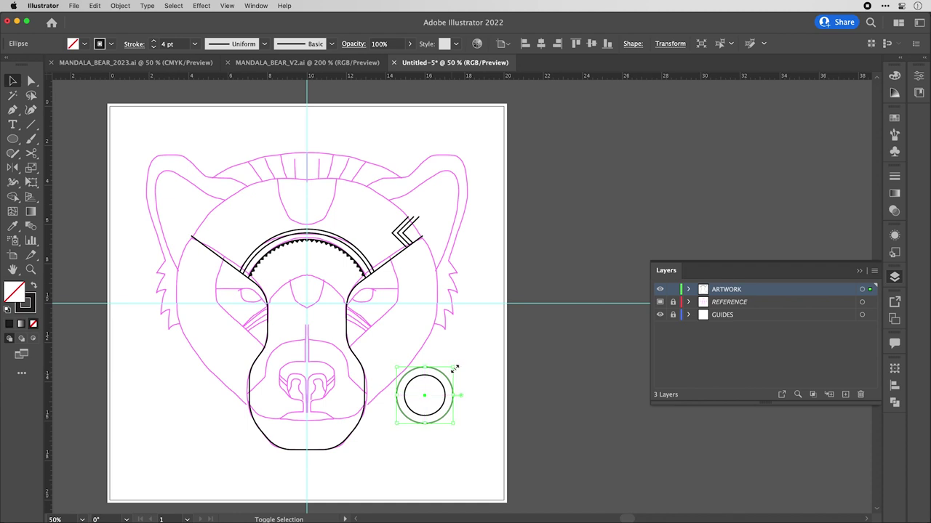
{"action": "scroll", "coordinate": [459, 389], "scroll_direction": "up", "scroll_amount": 3}
{"action": "left_click", "coordinate": [496, 376]}
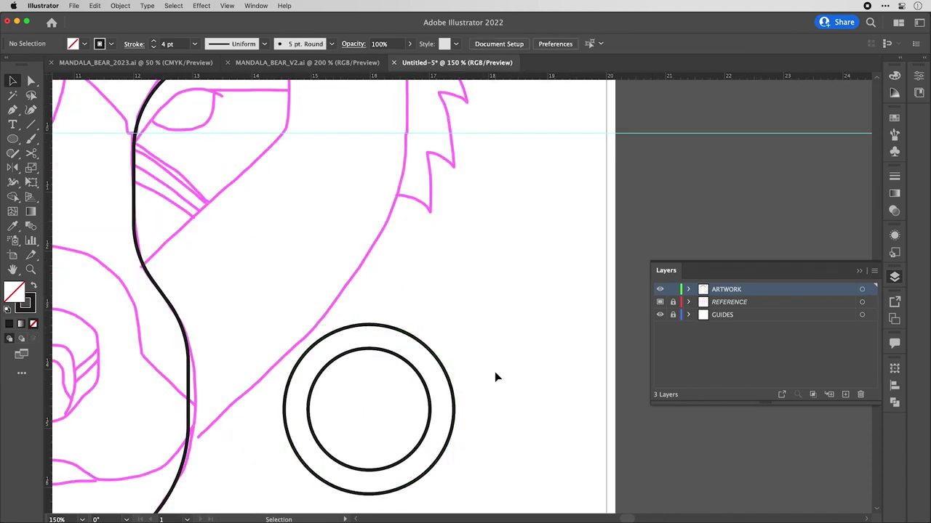
Draw a straight diagonal line across both concentric circles with the Pen tool, extending past the outer circle at both ends.
{"action": "scroll", "coordinate": [496, 376], "scroll_direction": "down", "scroll_amount": 3}
{"action": "key", "text": "l"}
{"action": "key", "text": "p"}
{"action": "left_click", "coordinate": [501, 285]}
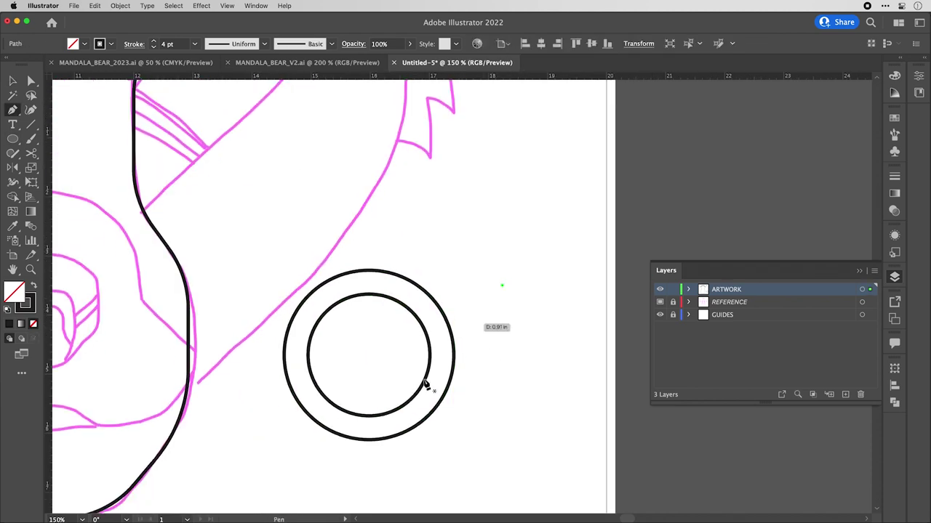
{"action": "left_click", "coordinate": [282, 468]}
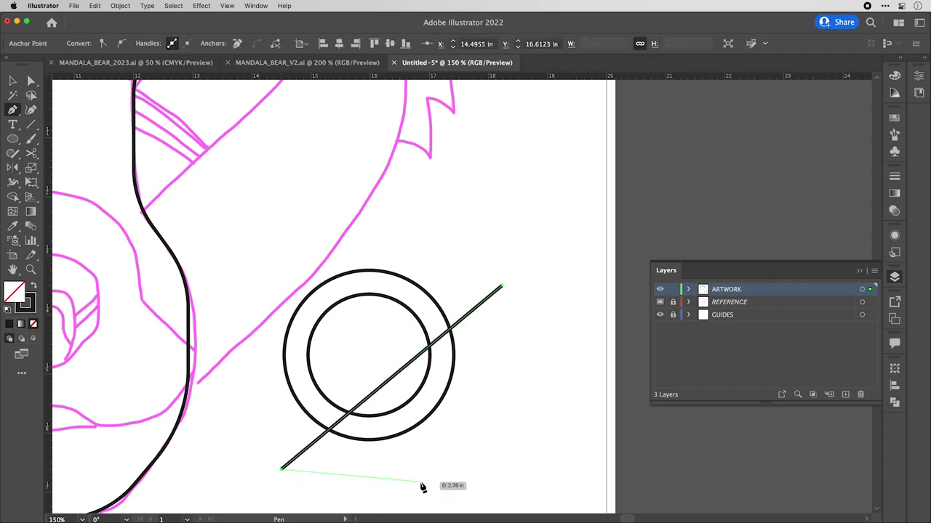
{"action": "key", "text": "v"}
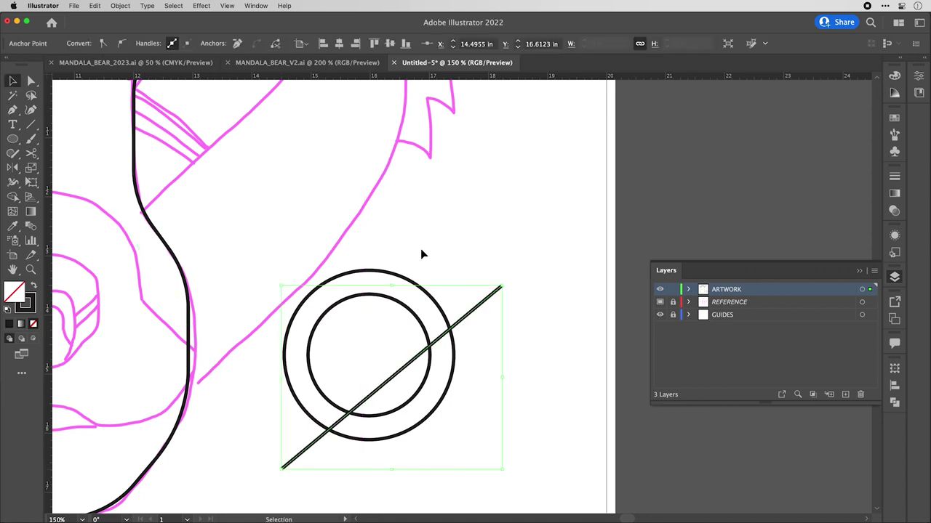
Erase the parts of both circles below the diagonal line with the Shape Builder, and move the outer half circle up off the line.
{"action": "left_click", "coordinate": [466, 270]}
{"action": "key", "text": "super+a"}
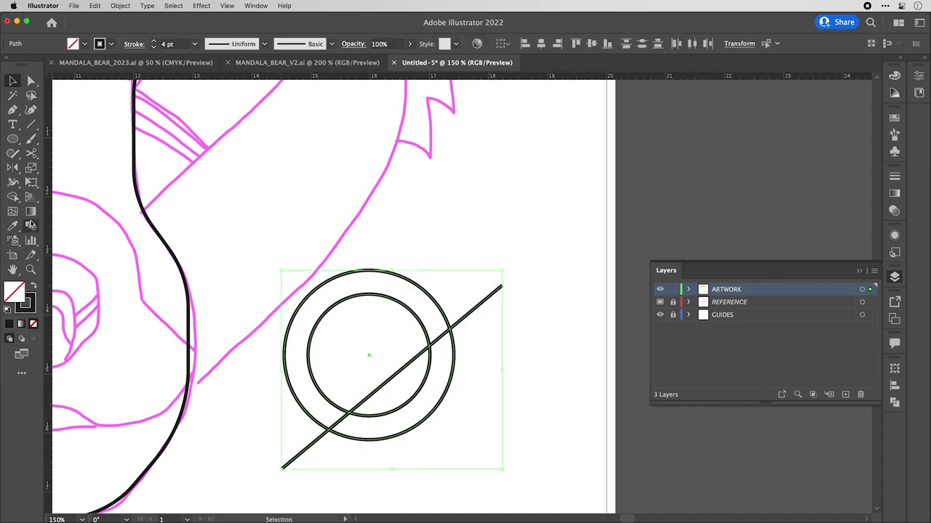
{"action": "left_click", "coordinate": [13, 195]}
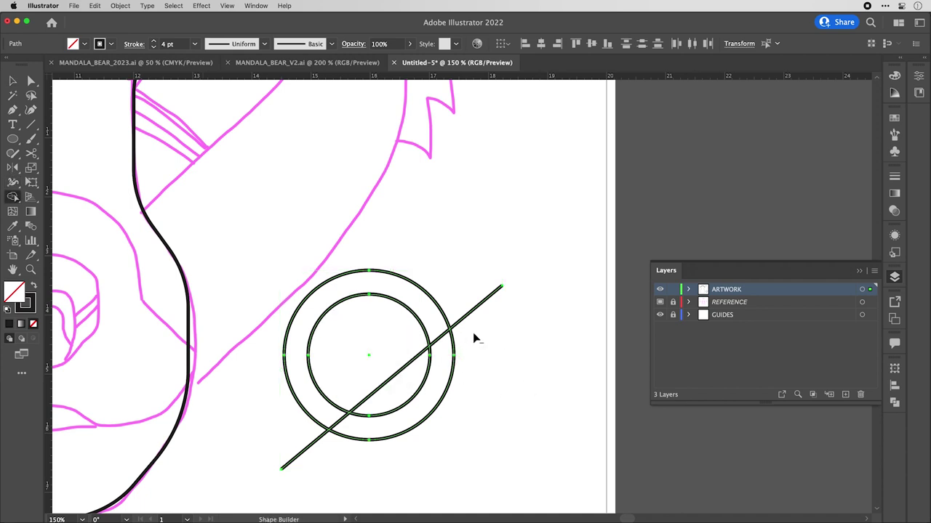
{"action": "left_click_drag", "start_coordinate": [472, 338], "coordinate": [410, 386]}
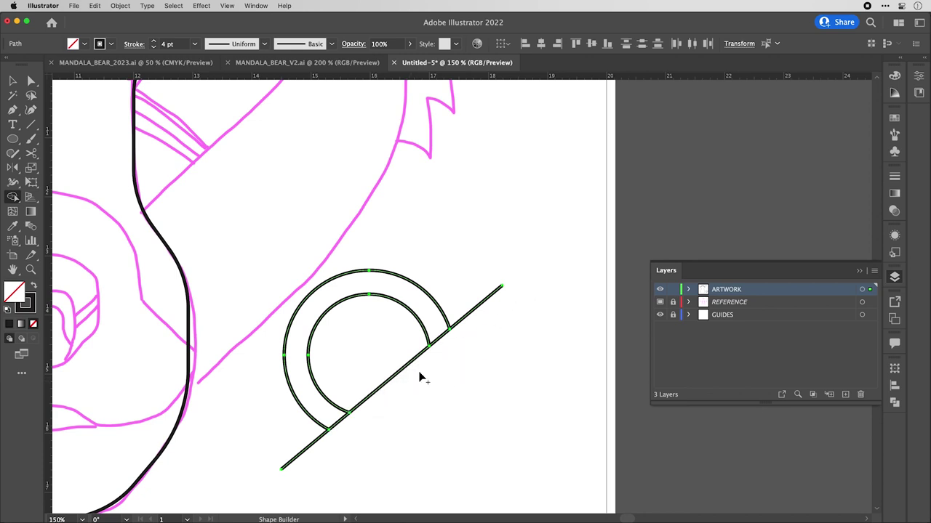
{"action": "left_click", "coordinate": [13, 80]}
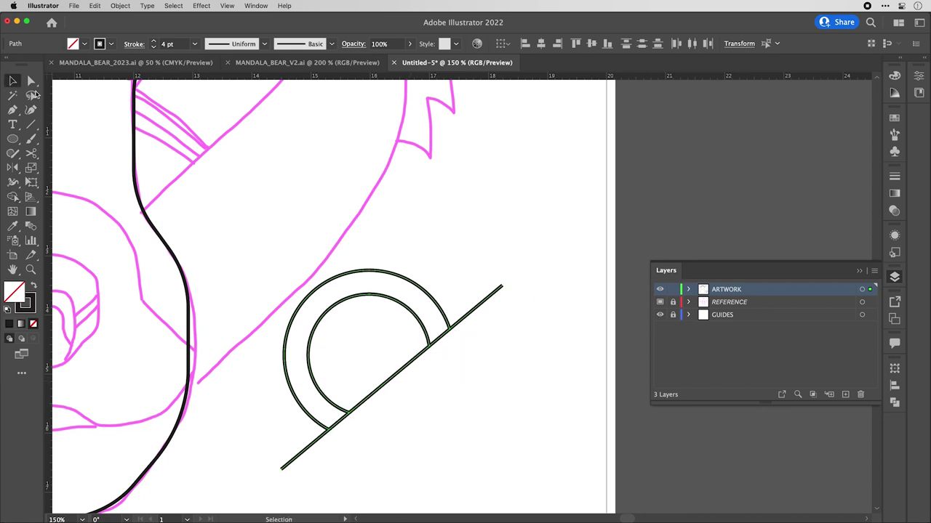
{"action": "left_click", "coordinate": [557, 365]}
{"action": "left_click_drag", "start_coordinate": [437, 297], "coordinate": [441, 269]}
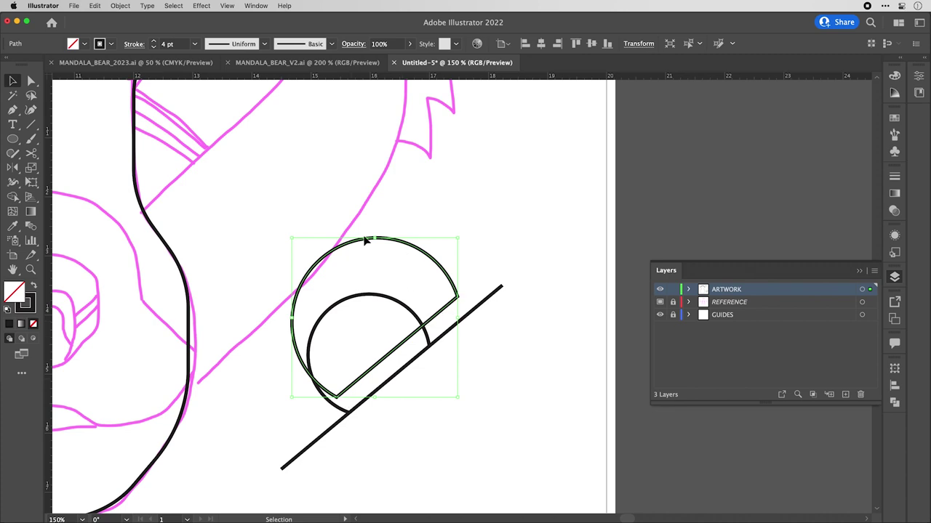
{"action": "left_click", "coordinate": [483, 258]}
Try to move the innermost chevron up and to the right, away from the diagonal brow line.
{"action": "scroll", "coordinate": [482, 260], "scroll_direction": "down", "scroll_amount": 2}
{"action": "scroll", "coordinate": [475, 253], "scroll_direction": "up", "scroll_amount": 5}
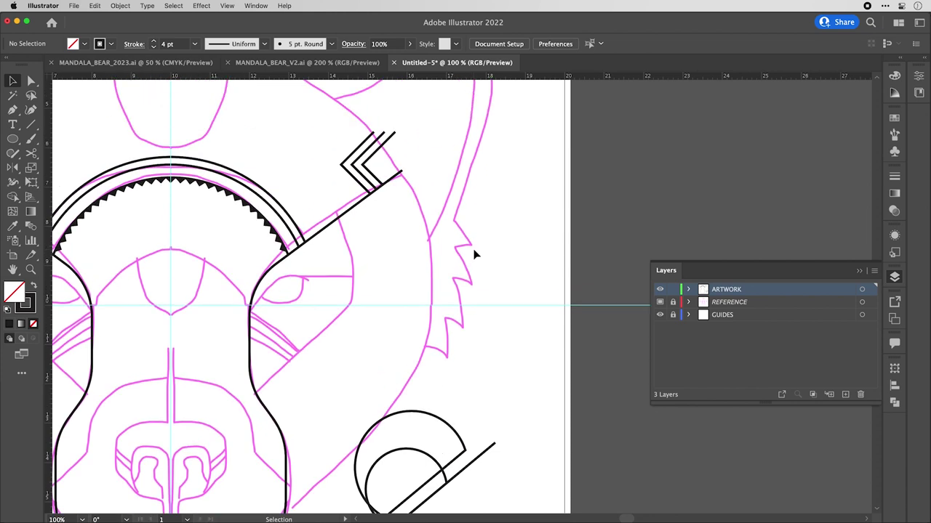
{"action": "scroll", "coordinate": [381, 163], "scroll_direction": "up", "scroll_amount": 4}
{"action": "left_click_drag", "start_coordinate": [386, 186], "coordinate": [405, 170]}
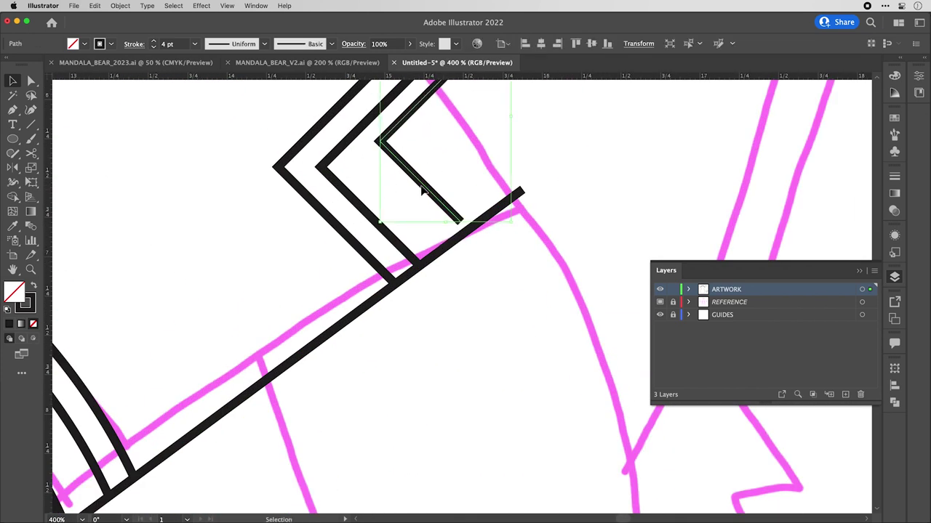
{"action": "scroll", "coordinate": [451, 192], "scroll_direction": "down", "scroll_amount": 4}
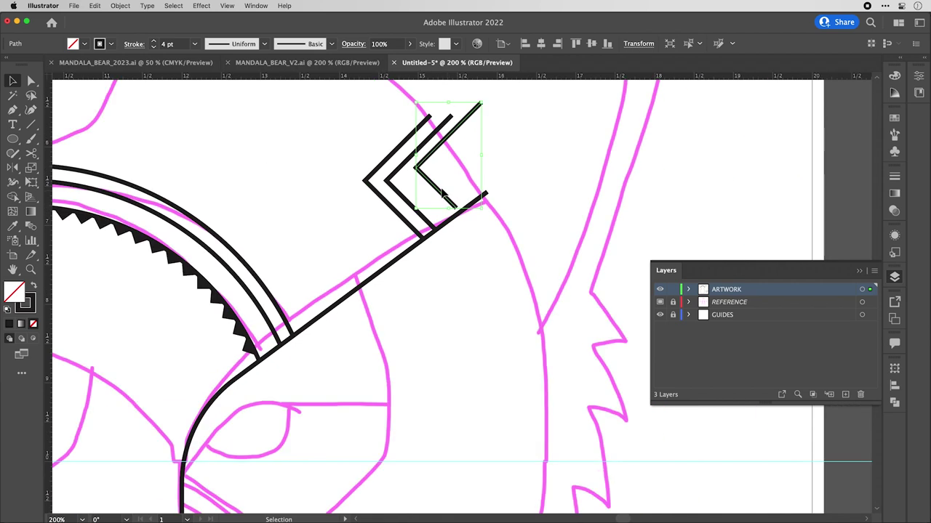
{"action": "scroll", "coordinate": [441, 193], "scroll_direction": "up", "scroll_amount": 4}
{"action": "scroll", "coordinate": [482, 172], "scroll_direction": "down", "scroll_amount": 6}
{"action": "left_click", "coordinate": [487, 189]}
Display the artwork as outlines, and shift the outer half circle down and to the left around the smaller arc.
{"action": "key", "text": "super+y"}
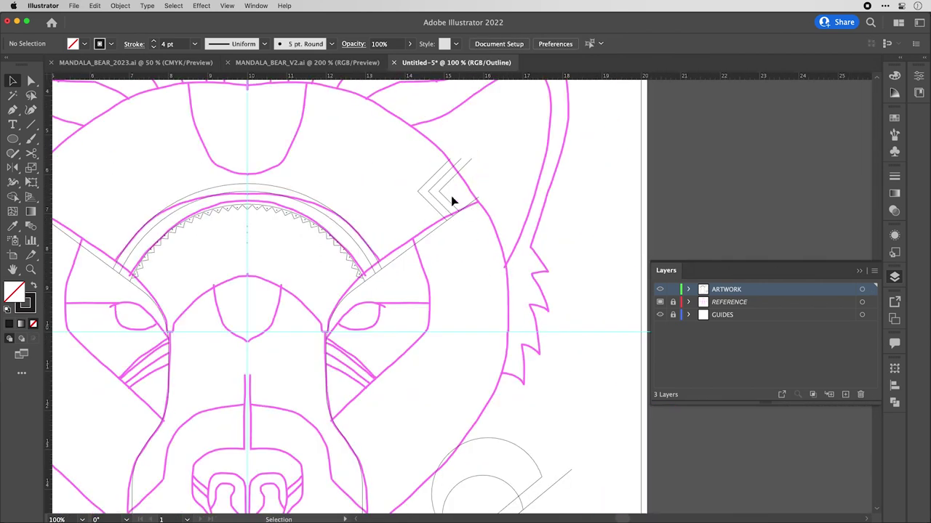
{"action": "scroll", "coordinate": [449, 208], "scroll_direction": "down", "scroll_amount": 4}
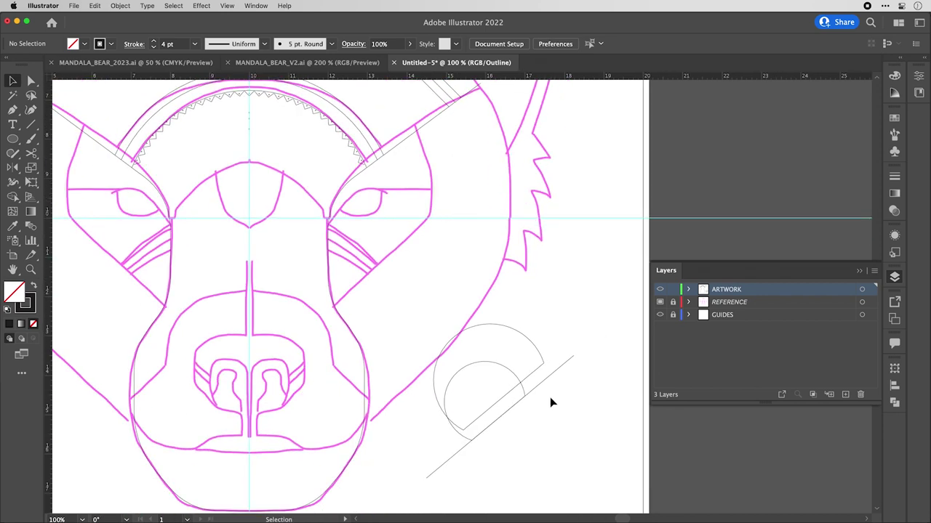
{"action": "scroll", "coordinate": [528, 401], "scroll_direction": "up", "scroll_amount": 2}
{"action": "left_click_drag", "start_coordinate": [530, 371], "coordinate": [530, 401]}
{"action": "left_click", "coordinate": [567, 415]}
{"action": "left_click_drag", "start_coordinate": [528, 346], "coordinate": [516, 329]}
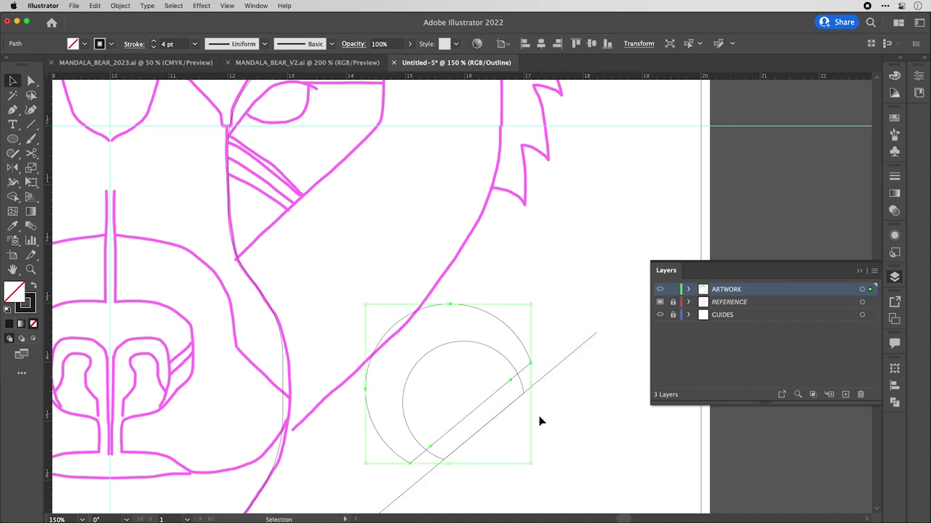
{"action": "scroll", "coordinate": [540, 421], "scroll_direction": "down", "scroll_amount": 2}
{"action": "left_click", "coordinate": [541, 428]}
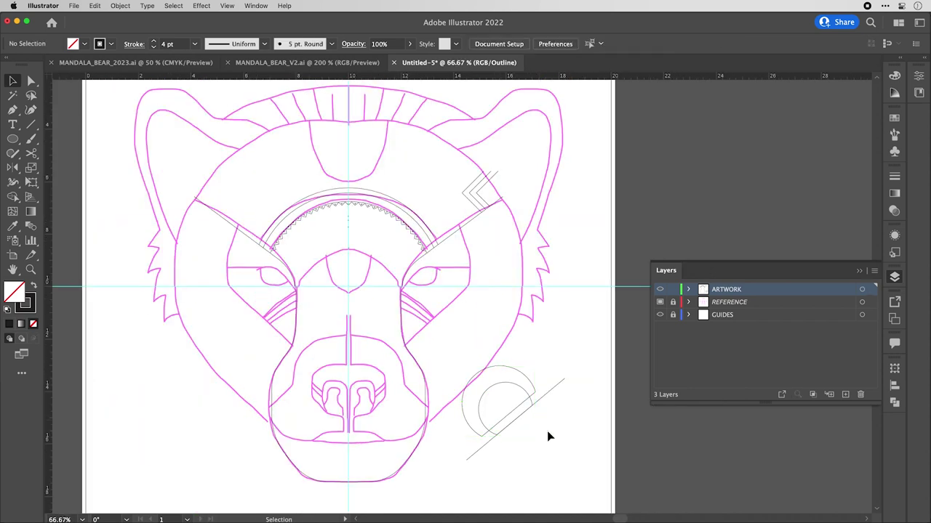
Delete both half circles and the diagonal line beside the muzzle, and restore the normal artwork preview.
{"action": "left_click", "coordinate": [508, 401]}
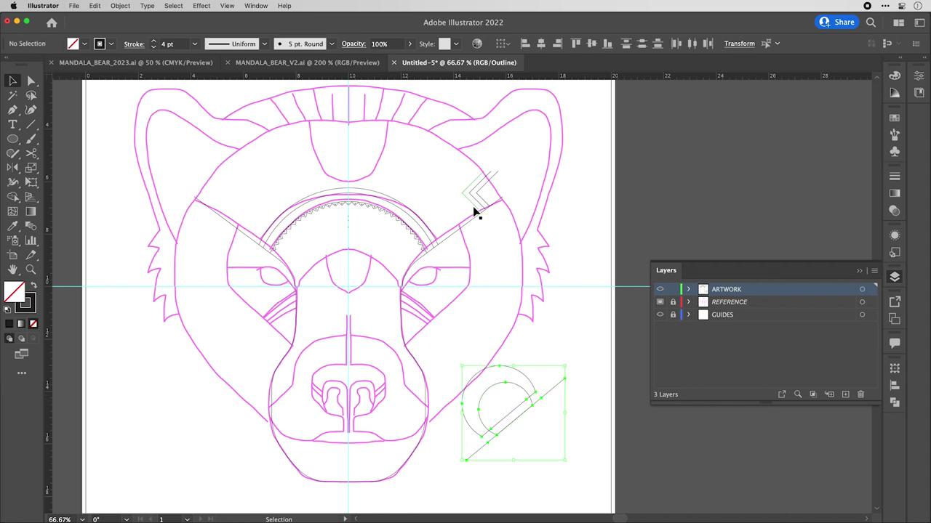
{"action": "key", "text": "Delete"}
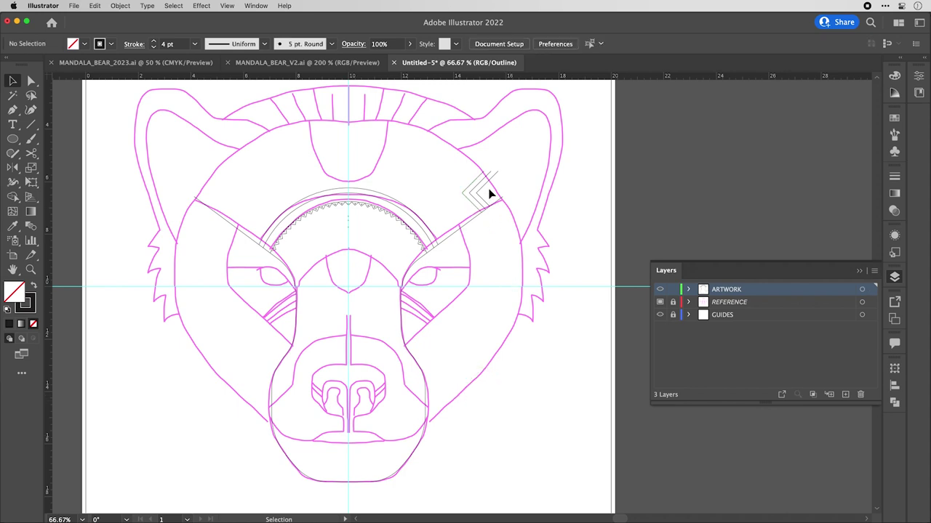
{"action": "key", "text": "super+y"}
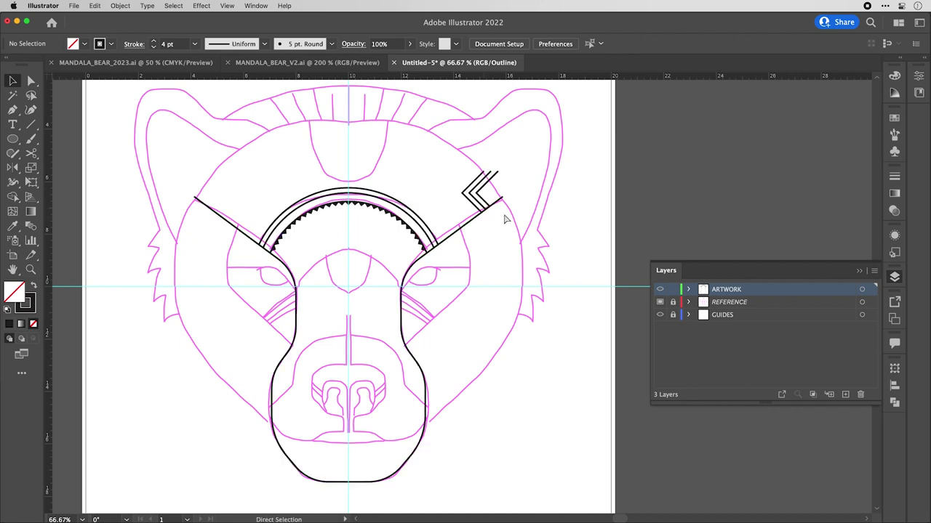
Look at the finished MANDALA_BEAR_V2 artwork for comparison, and draw a small solid black circle just below the right brow line's outer end.
{"action": "left_click", "coordinate": [301, 63]}
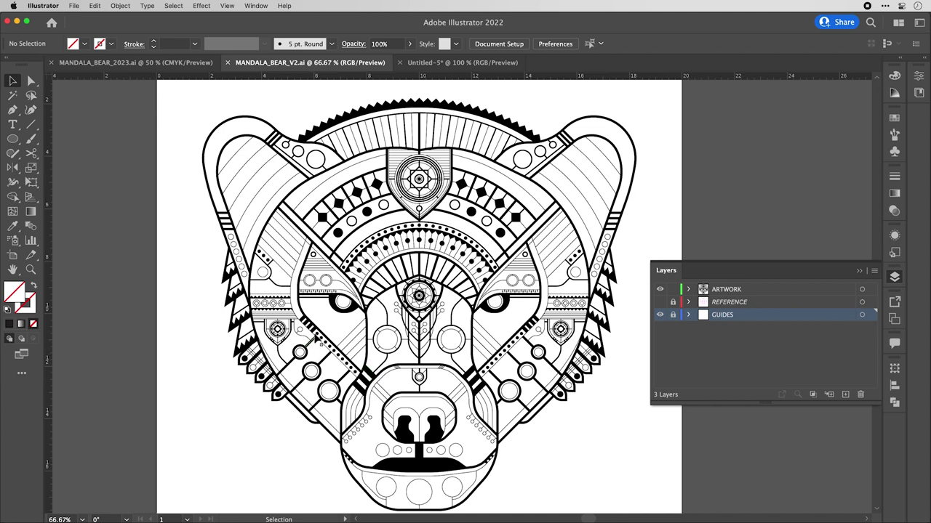
{"action": "left_click", "coordinate": [420, 67]}
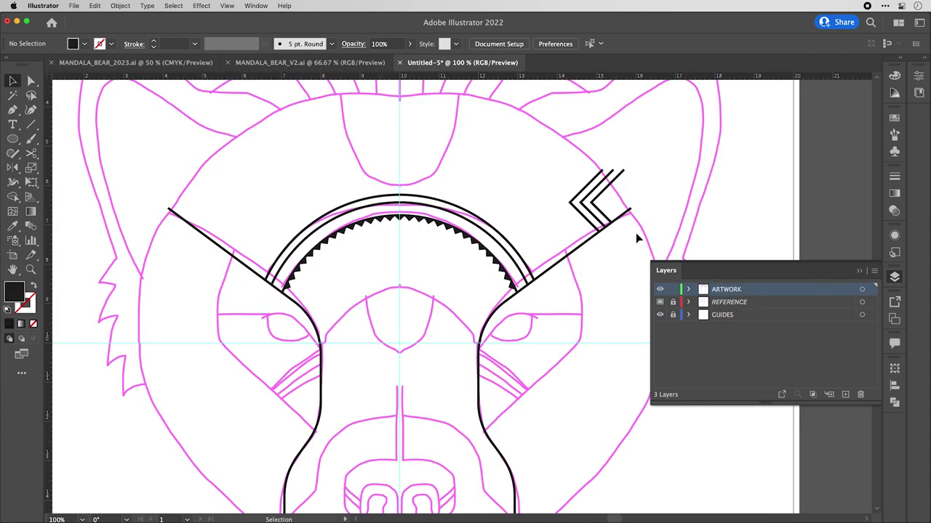
{"action": "scroll", "coordinate": [635, 233], "scroll_direction": "up", "scroll_amount": 3}
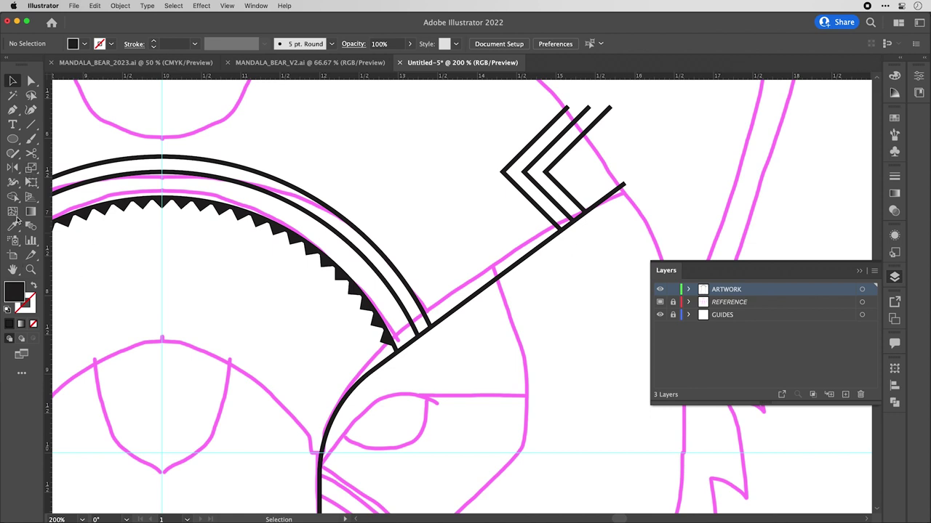
{"action": "key", "text": "l"}
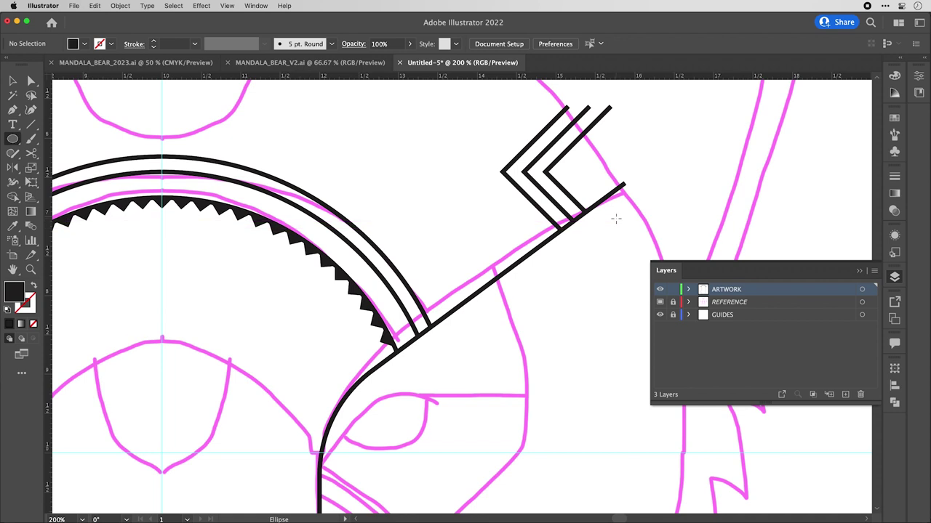
{"action": "left_click_drag", "start_coordinate": [617, 211], "coordinate": [615, 215]}
{"action": "left_click", "coordinate": [12, 81]}
{"action": "left_click", "coordinate": [597, 234]}
{"action": "left_click", "coordinate": [615, 217]}
{"action": "left_click", "coordinate": [611, 263]}
Copy the dot 0.25 in to the left and 0.17 in down, and repeat the copy into a row of 13 dots along the brow line.
{"action": "left_click_drag", "start_coordinate": [615, 218], "coordinate": [600, 231]}
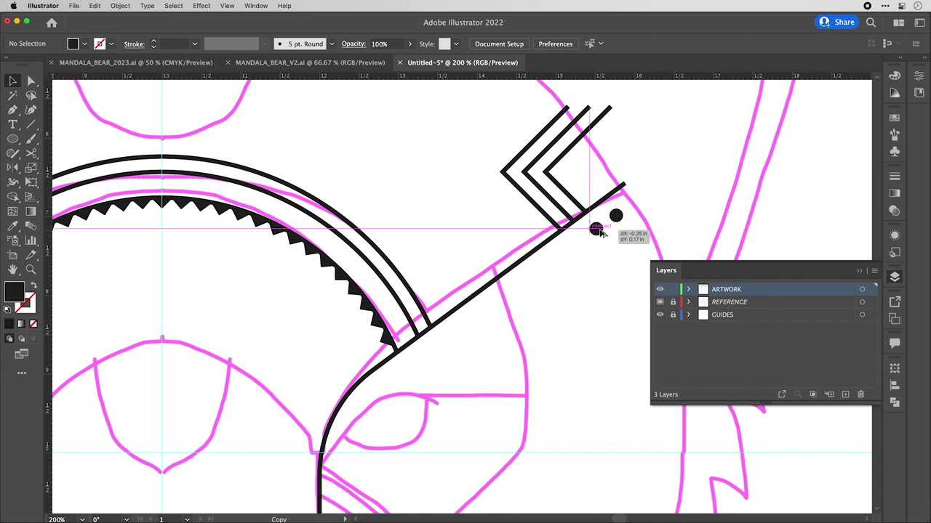
{"action": "left_click_drag", "start_coordinate": [600, 231], "coordinate": [597, 229]}
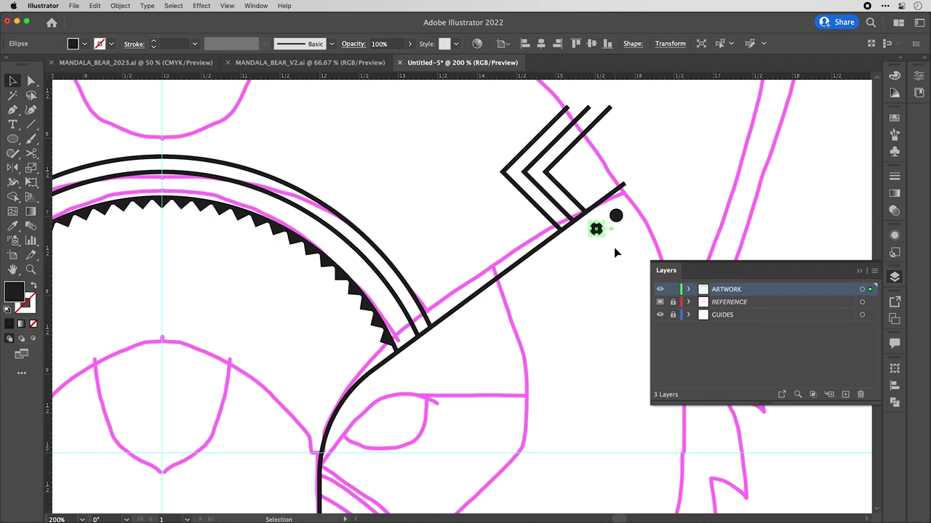
{"action": "key", "text": "ctrl+d"}
{"action": "key", "text": "ctrl+d"}
{"action": "key", "text": "ctrl+d"}
{"action": "key", "text": "ctrl+d"}
{"action": "key", "text": "ctrl+d"}
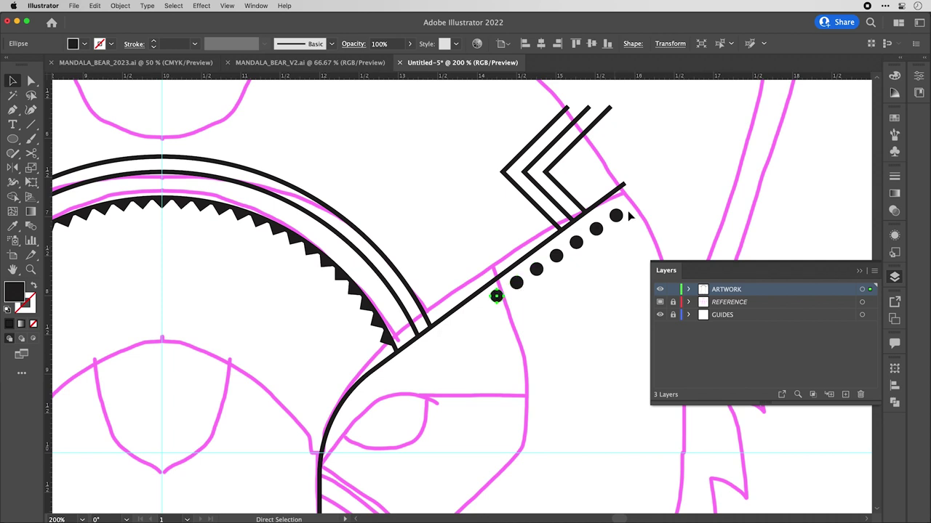
{"action": "key", "text": "ctrl+d"}
{"action": "key", "text": "ctrl+d"}
{"action": "key", "text": "ctrl+d"}
{"action": "key", "text": "ctrl+d"}
{"action": "key", "text": "ctrl+d"}
{"action": "key", "text": "ctrl+d"}
{"action": "left_click", "coordinate": [524, 309]}
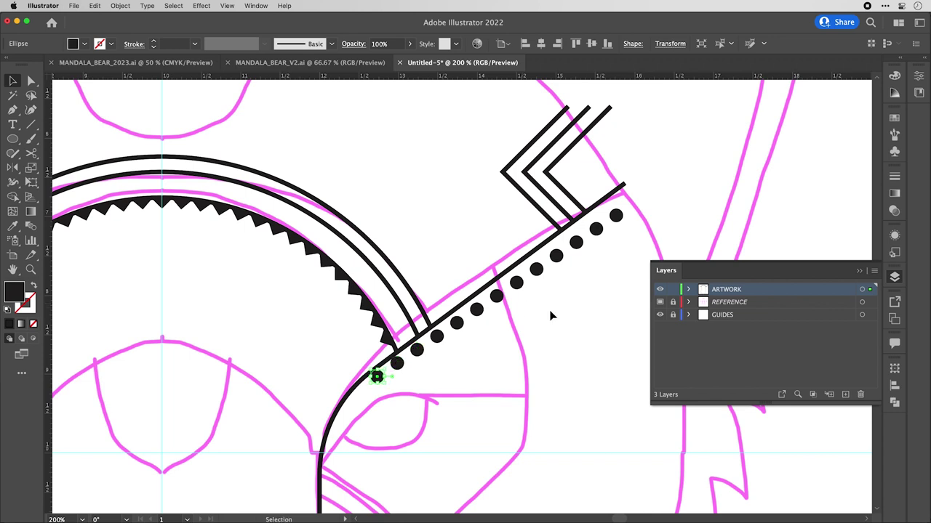
{"action": "scroll", "coordinate": [552, 310], "scroll_direction": "up", "scroll_amount": 1}
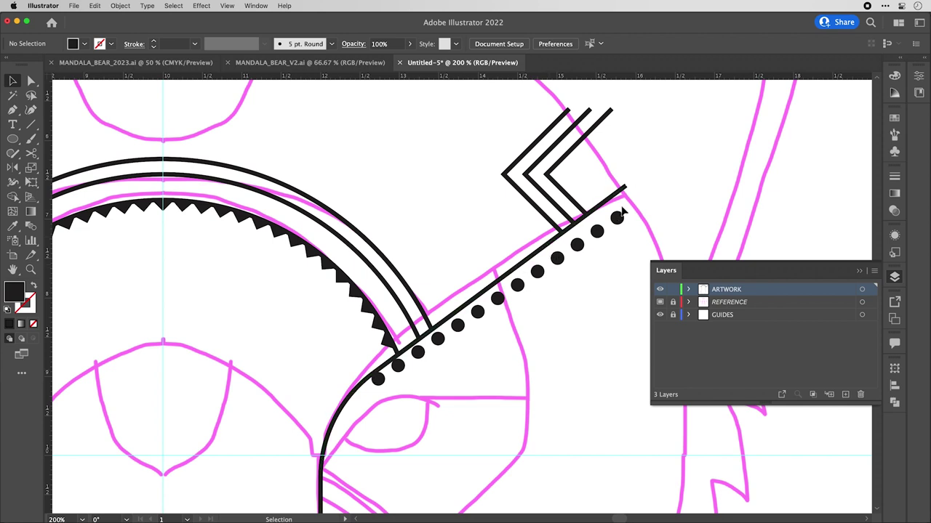
{"action": "left_click", "coordinate": [597, 232]}
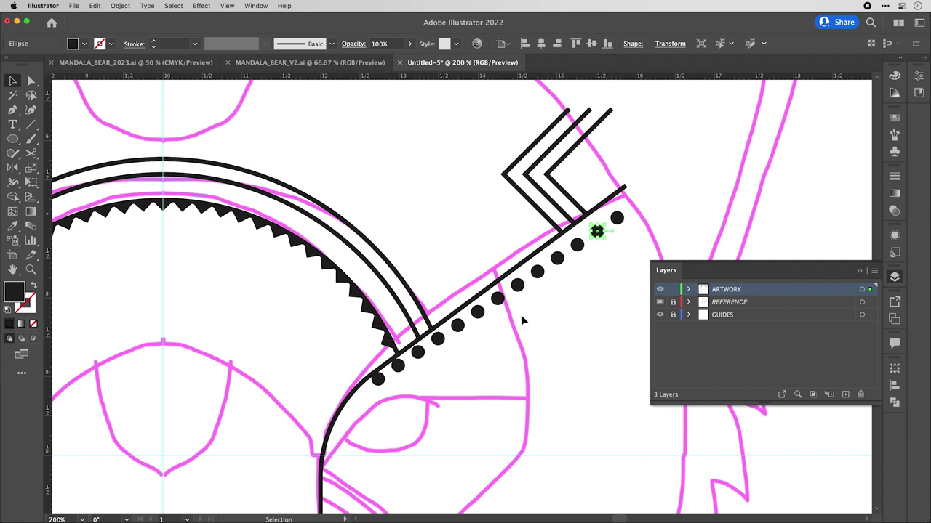
Undo all the dot copies, keeping only the original dot at the brow line's outer end.
{"action": "key", "text": "super+z"}
{"action": "key", "text": "super+z"}
{"action": "key", "text": "super+z"}
{"action": "key", "text": "super+z"}
{"action": "key", "text": "super+z"}
{"action": "key", "text": "super+z"}
{"action": "key", "text": "super+z"}
{"action": "key", "text": "super+z"}
{"action": "key", "text": "super+z"}
{"action": "key", "text": "super+z"}
{"action": "key", "text": "super+z"}
{"action": "key", "text": "super+z"}
{"action": "key", "text": "super+z"}
{"action": "key", "text": "super+z"}
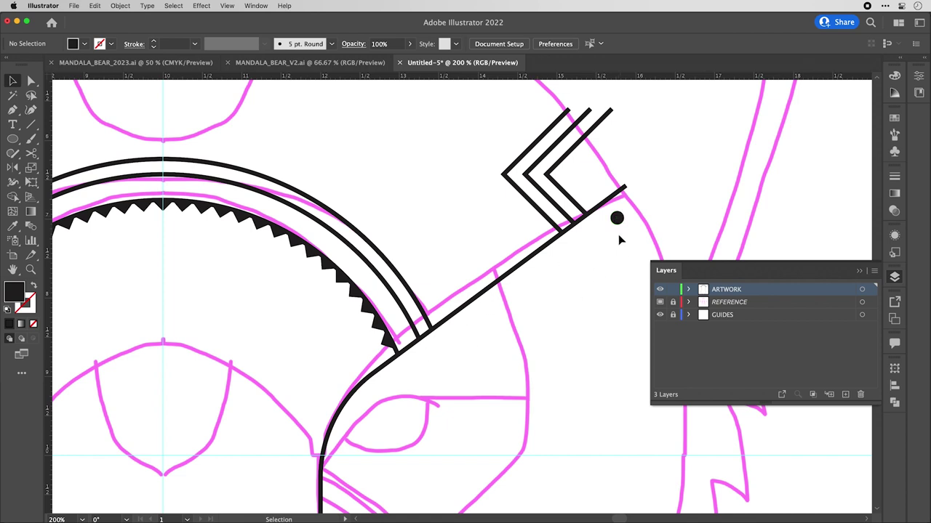
Place a single copy of the dot below the inner end of the brow line, above the eye, and deselect it.
{"action": "left_click_drag", "start_coordinate": [617, 218], "coordinate": [413, 373]}
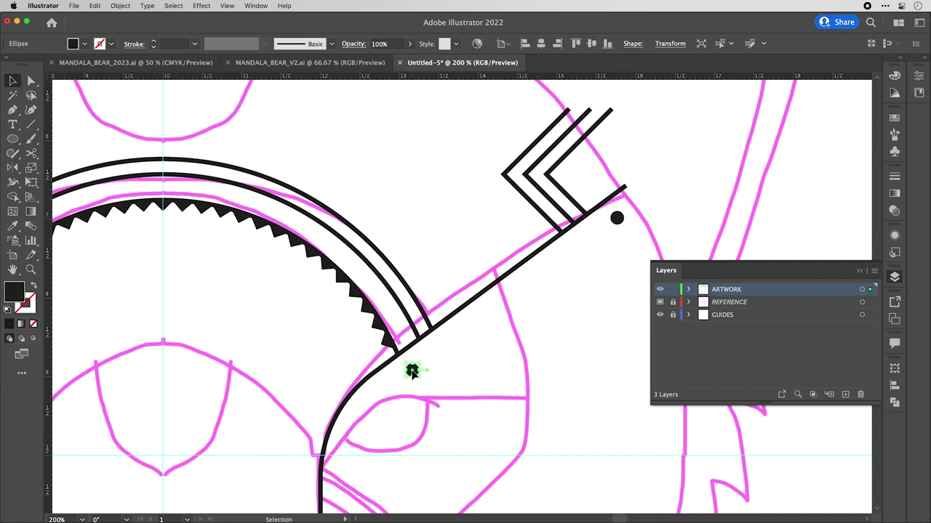
{"action": "scroll", "coordinate": [411, 371], "scroll_direction": "up", "scroll_amount": 1}
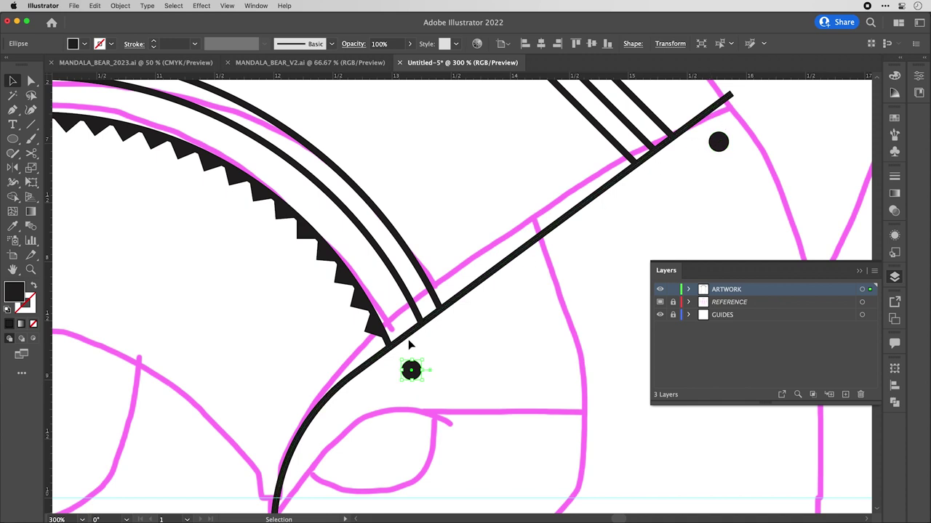
{"action": "left_click", "coordinate": [470, 355]}
Select the two end dots and make a blend between them to form a row along the brow line.
{"action": "left_click", "coordinate": [412, 371]}
{"action": "left_click", "coordinate": [719, 142], "text": "shift"}
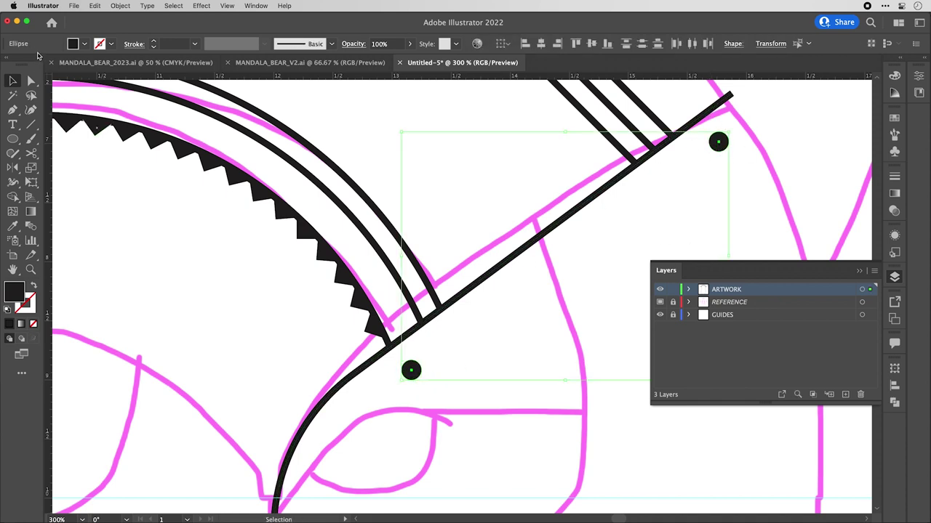
{"action": "left_click", "coordinate": [120, 5]}
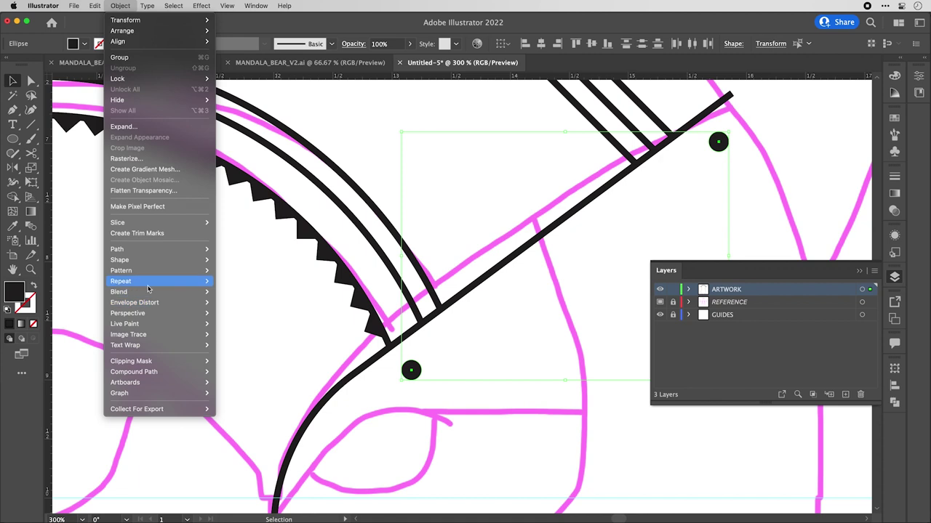
{"action": "mouse_move", "coordinate": [147, 293]}
{"action": "left_click", "coordinate": [250, 291]}
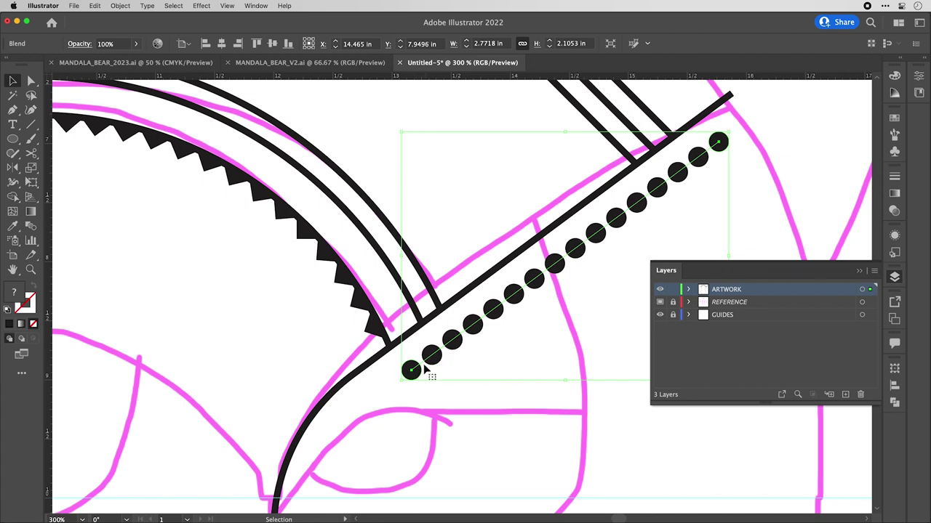
Set the dot blend's spacing to Specified Steps with 7 steps and preview it along the brow line.
{"action": "left_click", "coordinate": [120, 5]}
{"action": "mouse_move", "coordinate": [196, 292]}
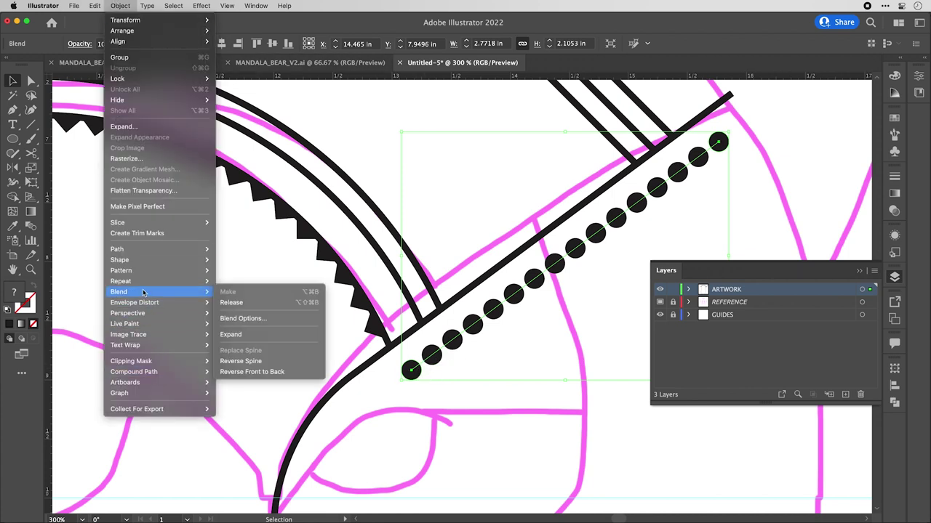
{"action": "left_click", "coordinate": [243, 318]}
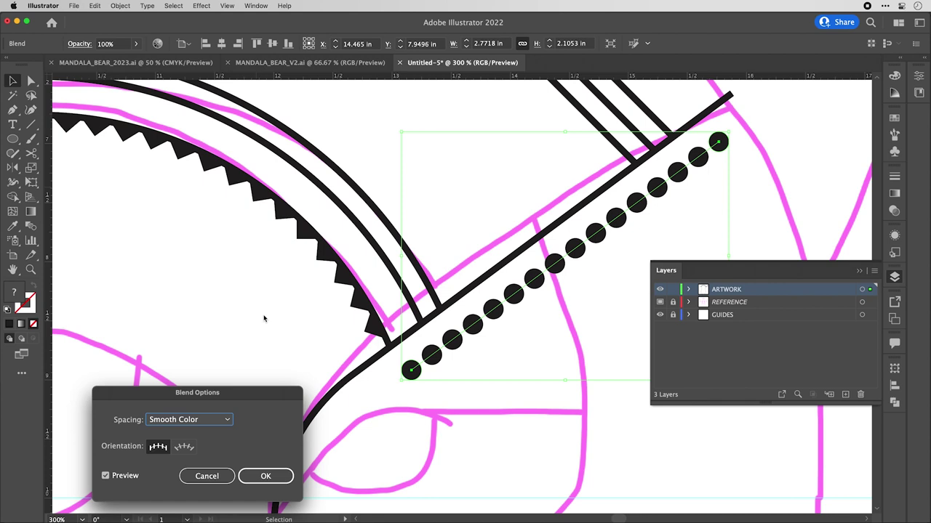
{"action": "left_click", "coordinate": [182, 421]}
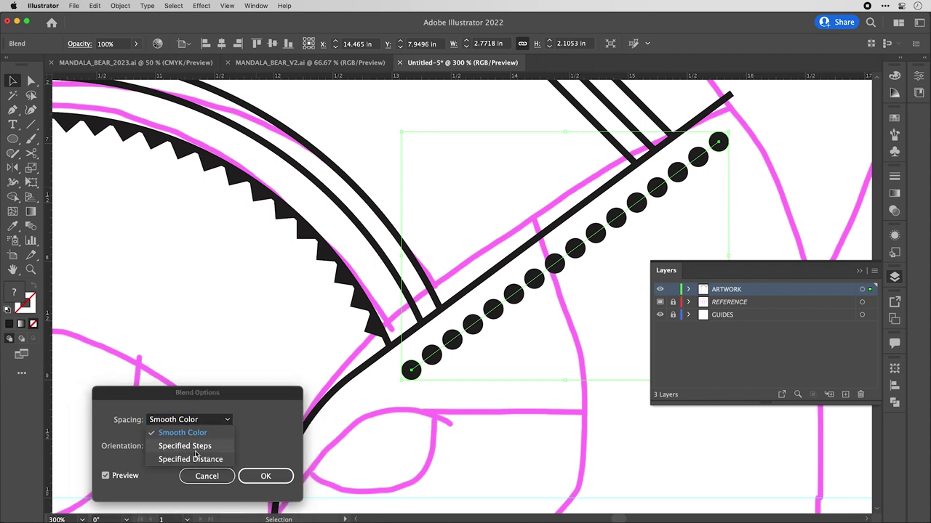
{"action": "left_click", "coordinate": [195, 453]}
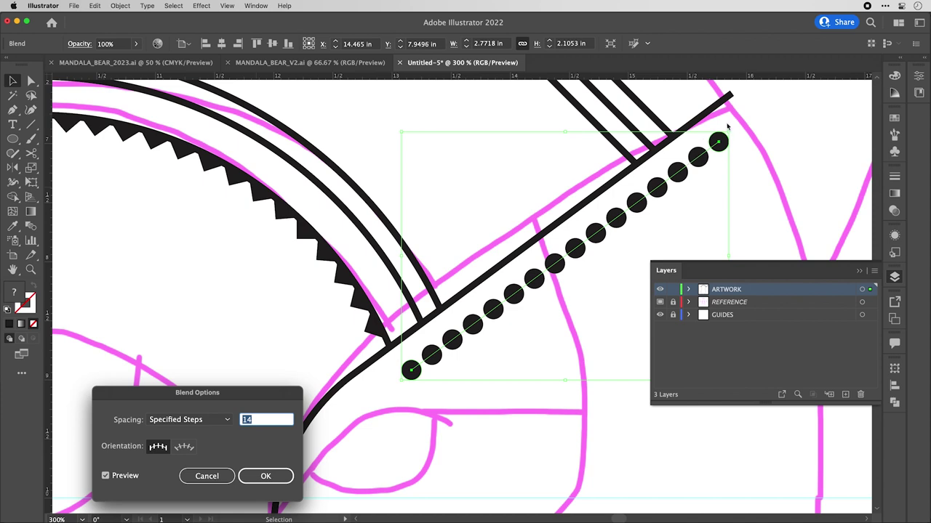
{"action": "double_click", "coordinate": [267, 423]}
{"action": "type", "text": "7"}
{"action": "left_click", "coordinate": [105, 476]}
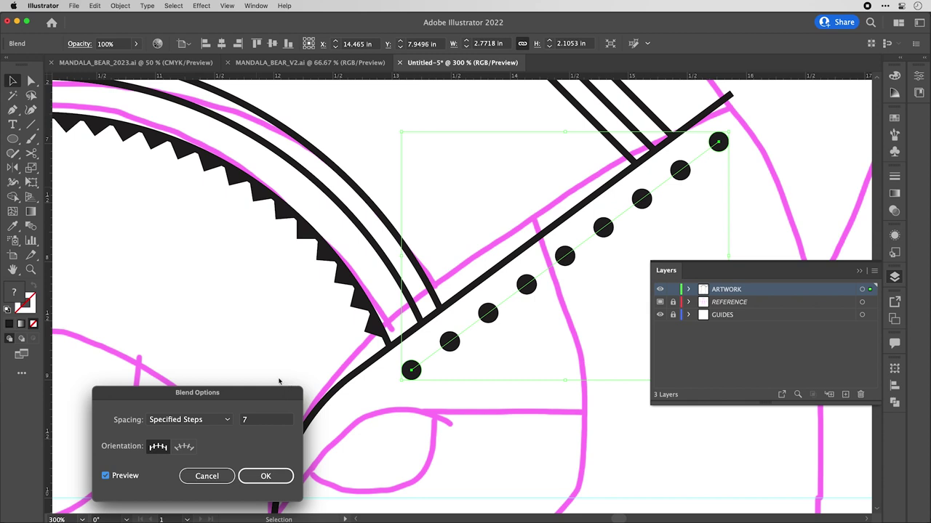
Reduce the blend to 5 specified steps, apply the options and deselect the dots.
{"action": "left_click", "coordinate": [246, 420]}
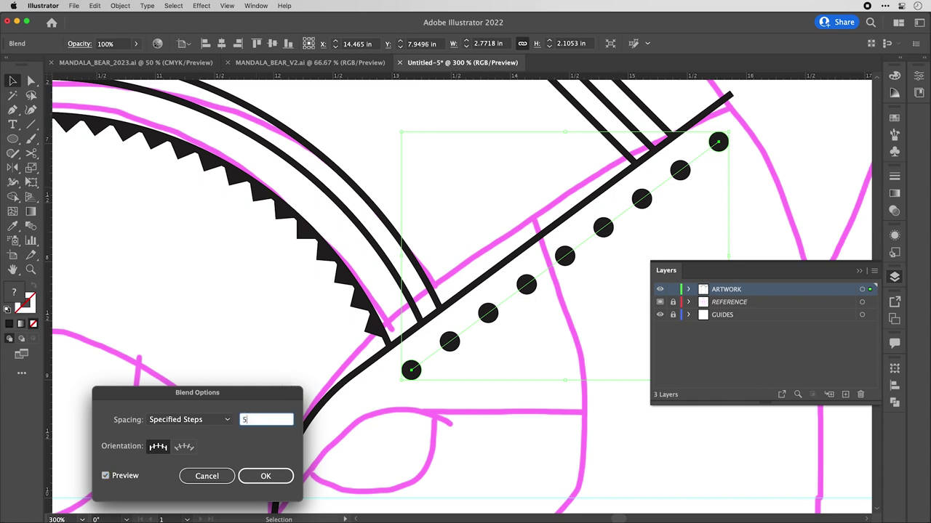
{"action": "left_click", "coordinate": [105, 476]}
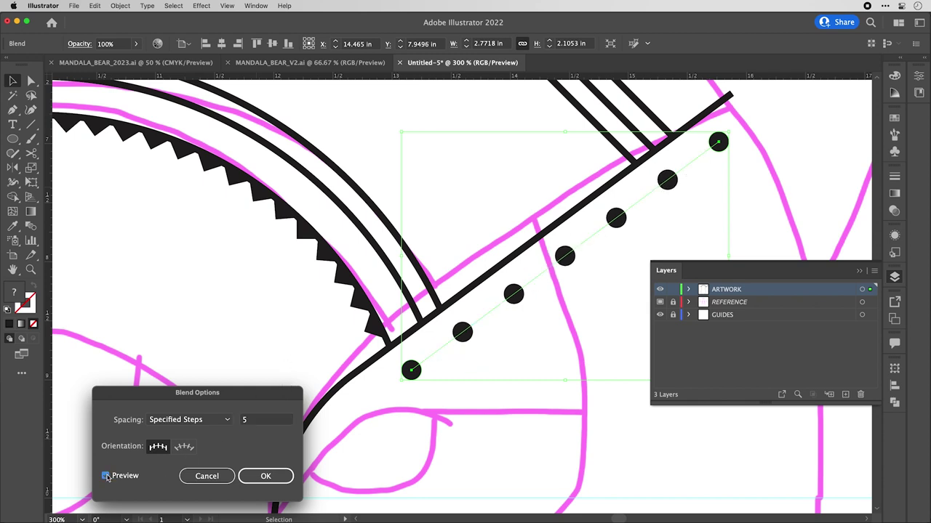
{"action": "left_click", "coordinate": [266, 476]}
{"action": "left_click", "coordinate": [601, 413]}
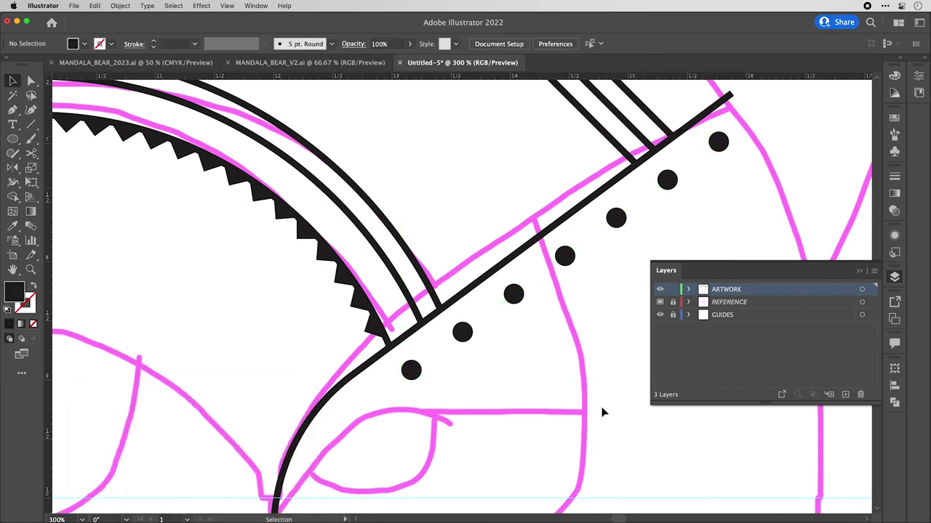
Expand the blended row of dots into separate shapes, including both object and fill.
{"action": "scroll", "coordinate": [601, 412], "scroll_direction": "down", "scroll_amount": 2}
{"action": "scroll", "coordinate": [508, 407], "scroll_direction": "right", "scroll_amount": 2}
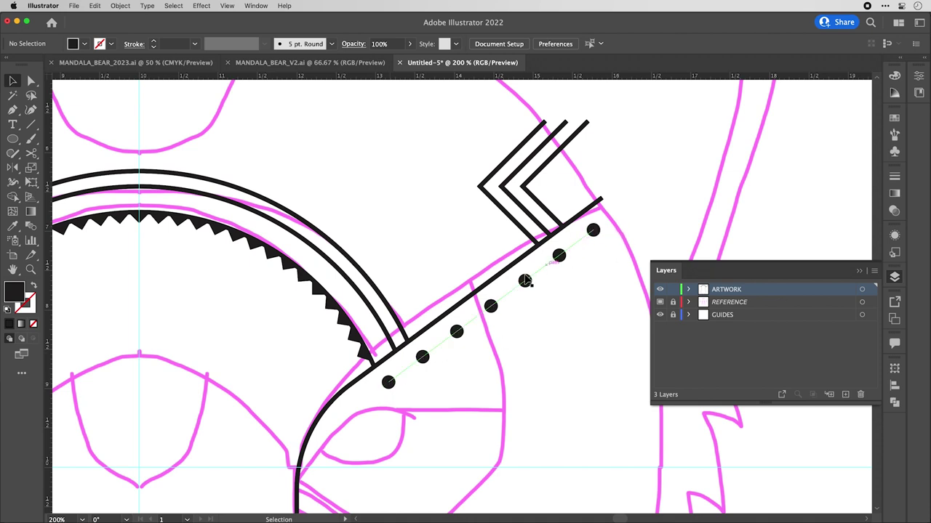
{"action": "scroll", "coordinate": [554, 300], "scroll_direction": "down", "scroll_amount": 1}
{"action": "scroll", "coordinate": [554, 299], "scroll_direction": "down", "scroll_amount": 4}
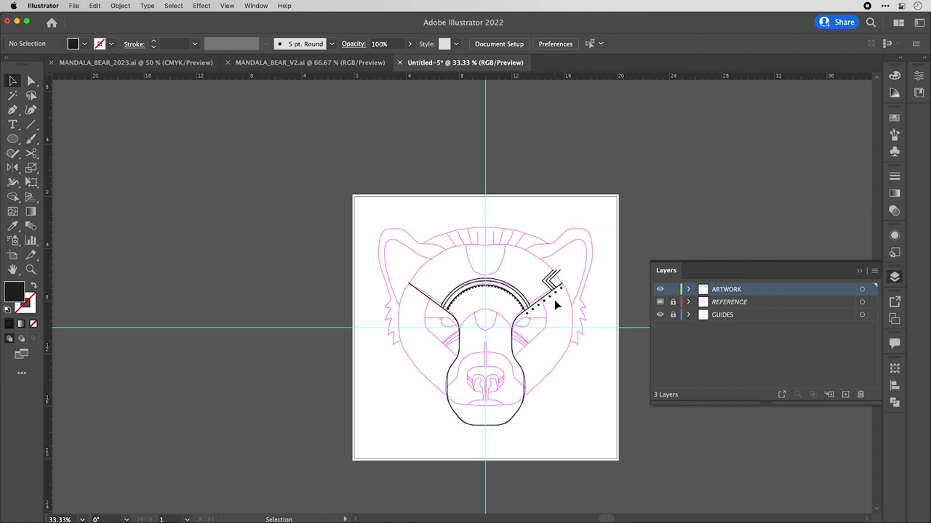
{"action": "scroll", "coordinate": [557, 298], "scroll_direction": "up", "scroll_amount": 1}
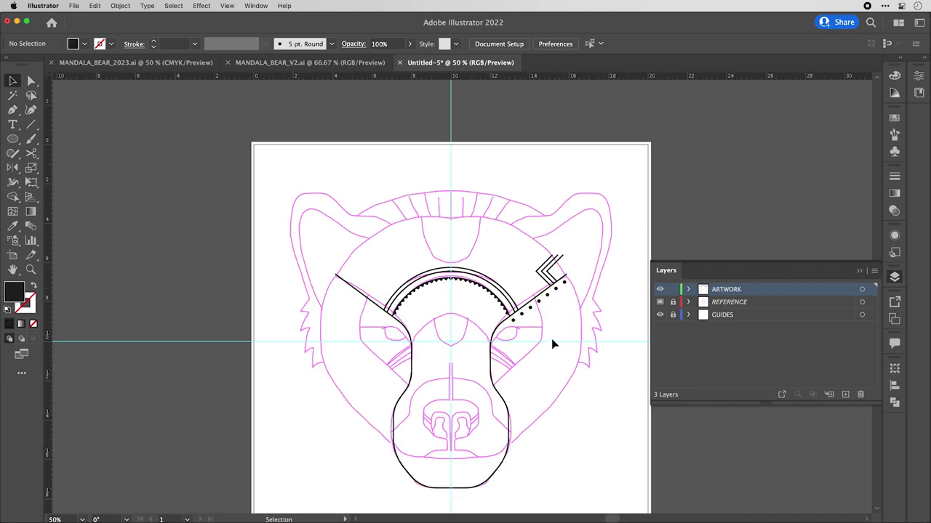
{"action": "scroll", "coordinate": [562, 297], "scroll_direction": "up", "scroll_amount": 4}
{"action": "scroll", "coordinate": [543, 299], "scroll_direction": "down", "scroll_amount": 3}
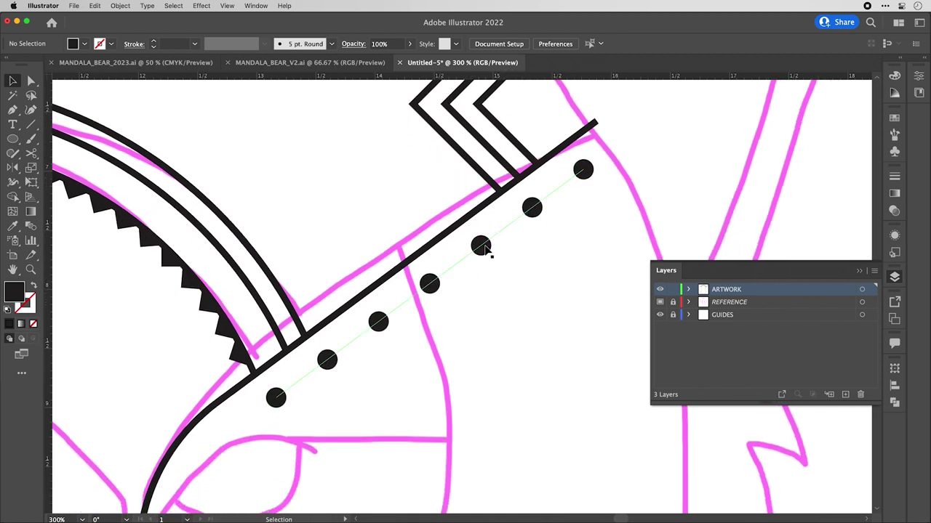
{"action": "left_click", "coordinate": [484, 247]}
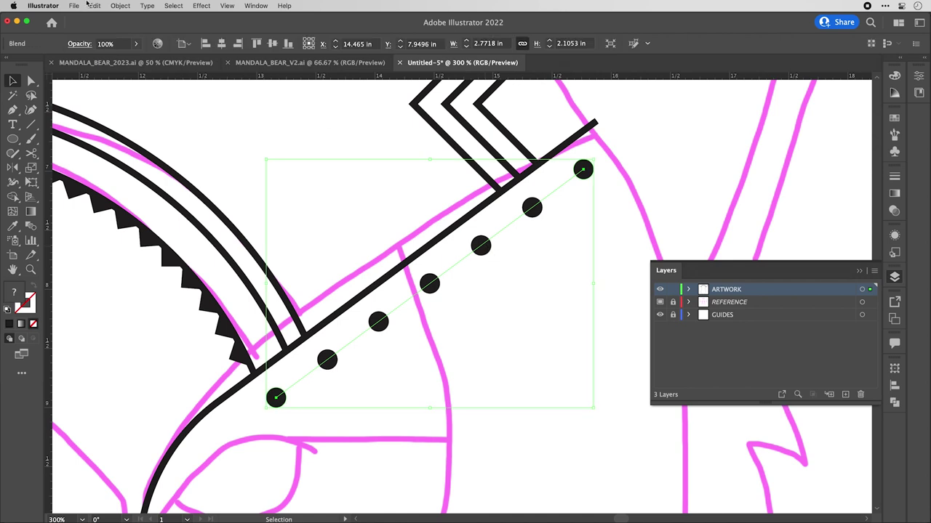
{"action": "left_click", "coordinate": [127, 5]}
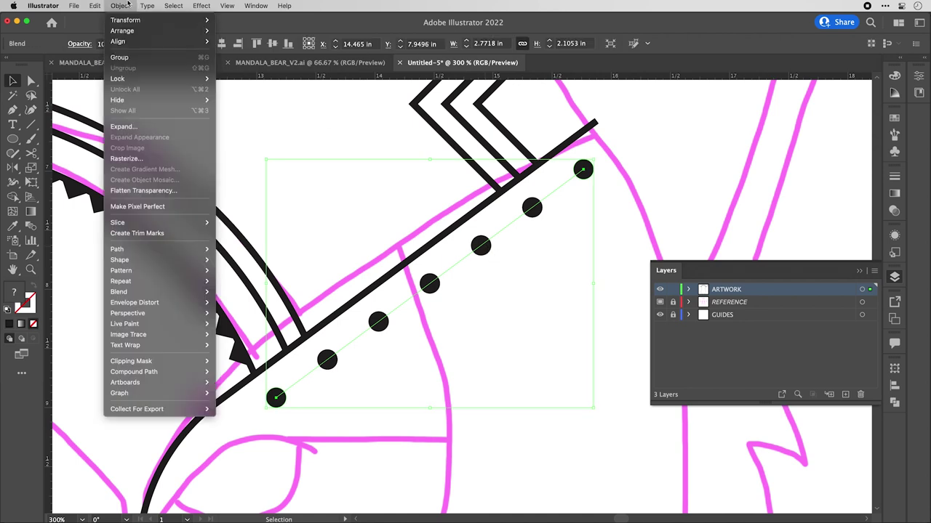
{"action": "left_click", "coordinate": [123, 126]}
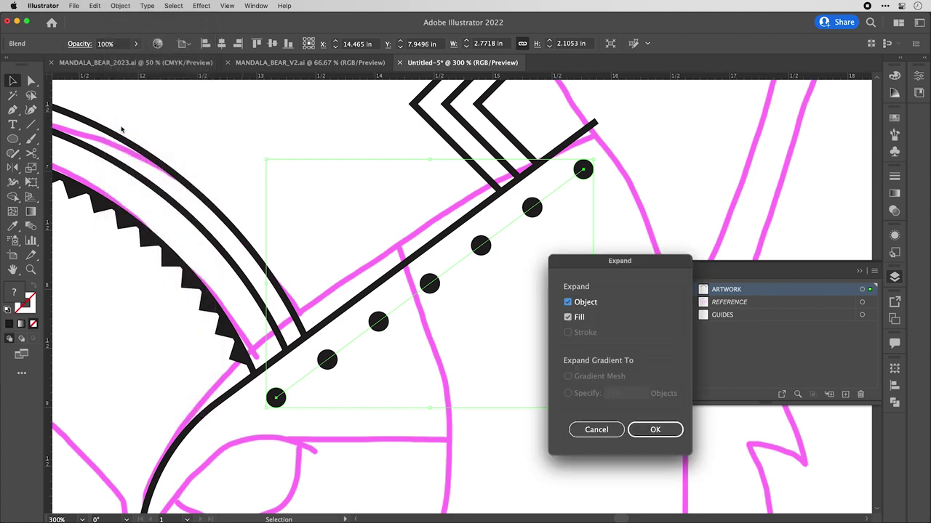
{"action": "left_click", "coordinate": [666, 436]}
{"action": "left_click", "coordinate": [665, 434]}
Show the artwork in outline view, undo the expansion of the dots and compare the unexpanded blend's outlines.
{"action": "key", "text": "super+y"}
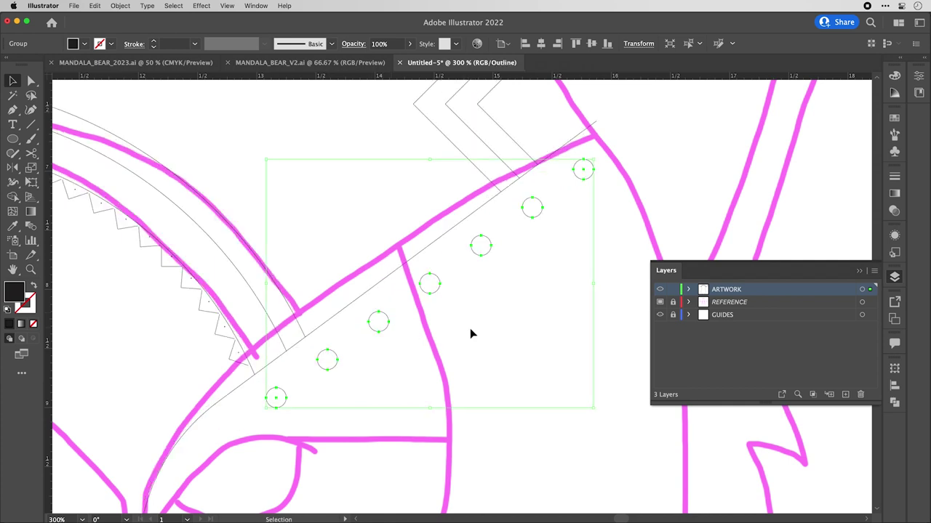
{"action": "left_click", "coordinate": [437, 317]}
{"action": "key", "text": "super+z"}
{"action": "left_click", "coordinate": [491, 246]}
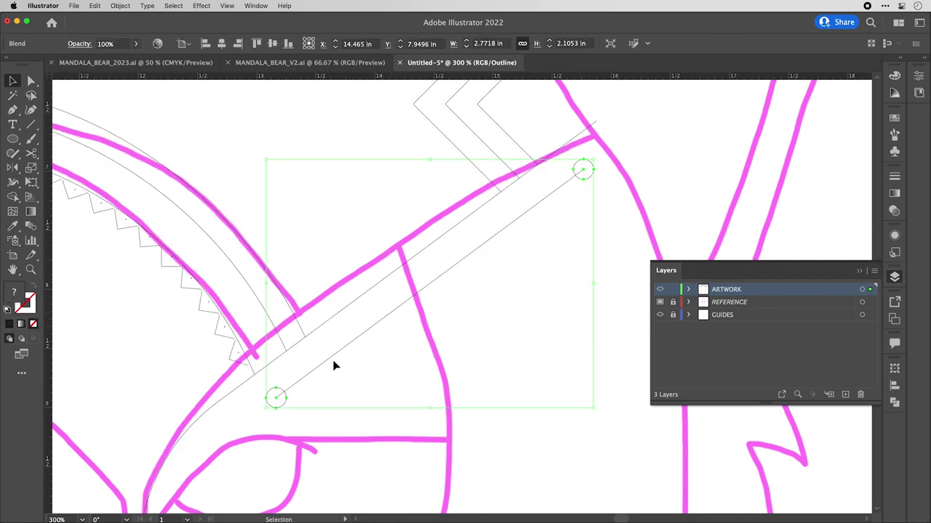
{"action": "left_click", "coordinate": [553, 390]}
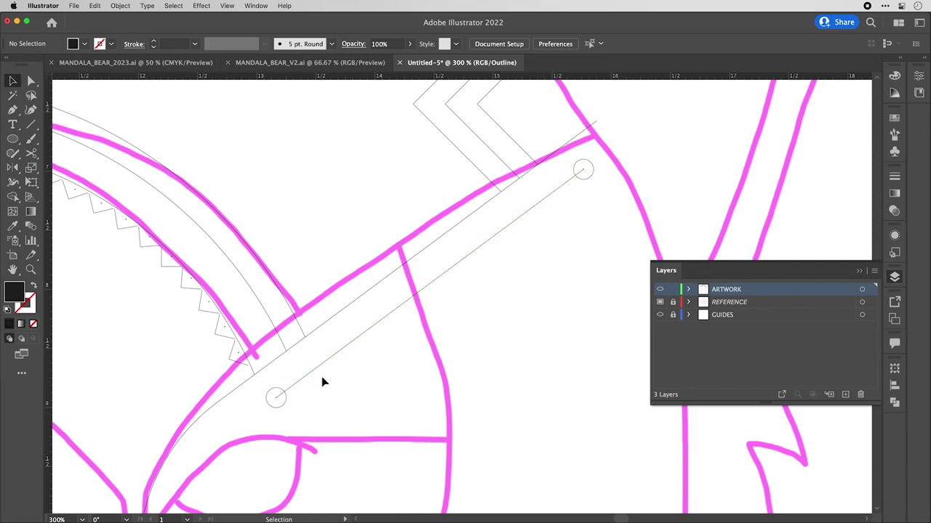
Expand the dot blend again while in outline view, with Object and Fill included.
{"action": "left_click", "coordinate": [120, 5]}
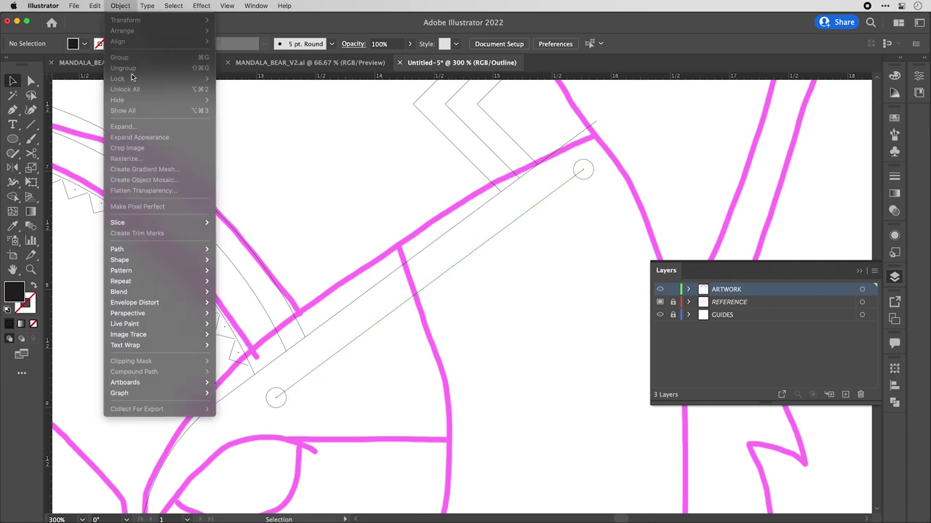
{"action": "left_click", "coordinate": [116, 10]}
{"action": "left_click", "coordinate": [282, 393]}
{"action": "left_click", "coordinate": [122, 6]}
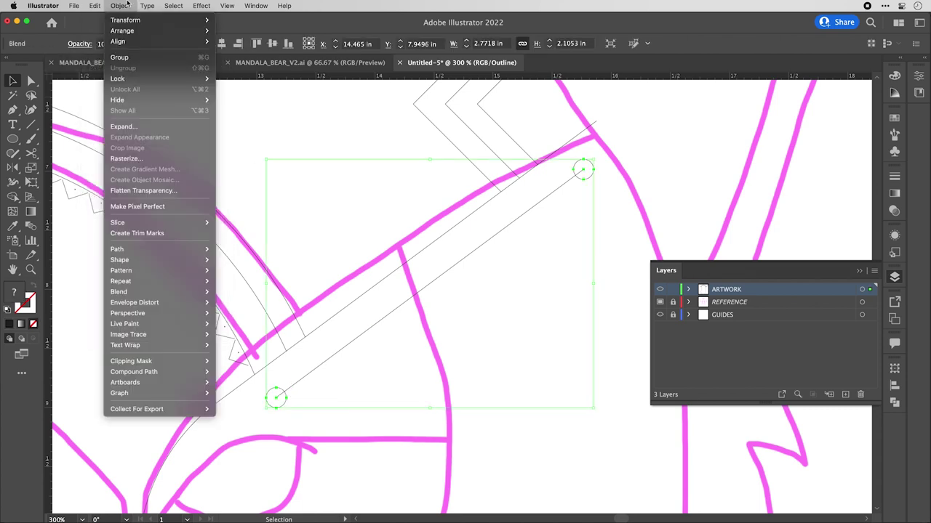
{"action": "left_click", "coordinate": [135, 127]}
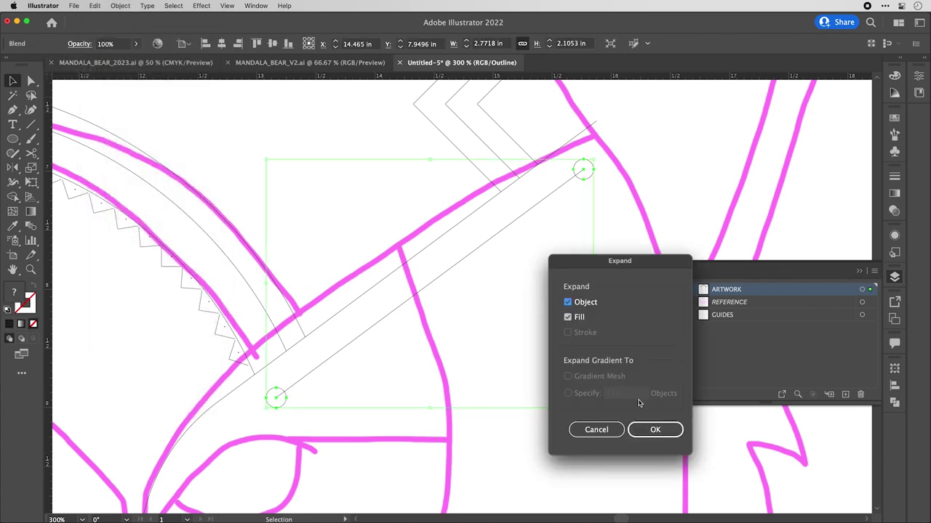
{"action": "left_click", "coordinate": [653, 430]}
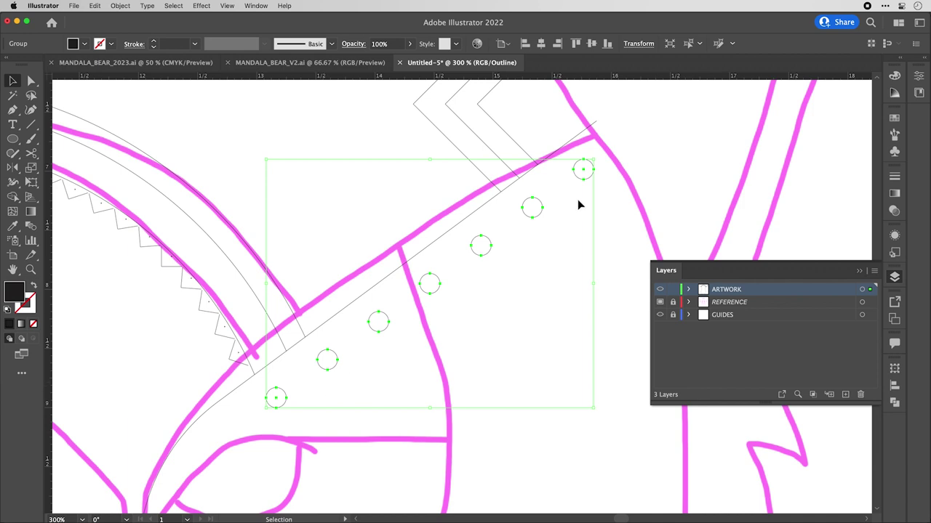
Return to normal preview and swap fill and stroke on the second, fourth and sixth dots so they become hollow circles.
{"action": "key", "text": "ctrl+shift+b"}
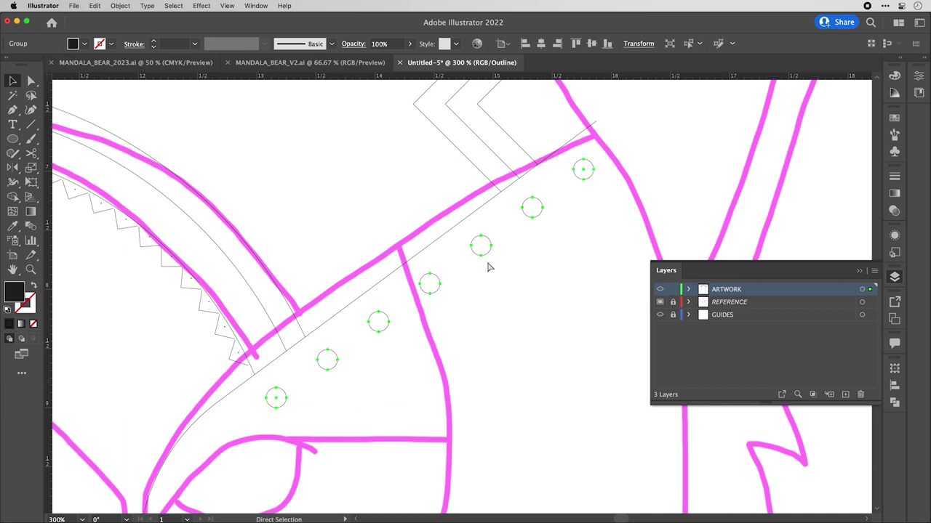
{"action": "key", "text": "ctrl+y"}
{"action": "key", "text": "a"}
{"action": "left_click", "coordinate": [532, 208]}
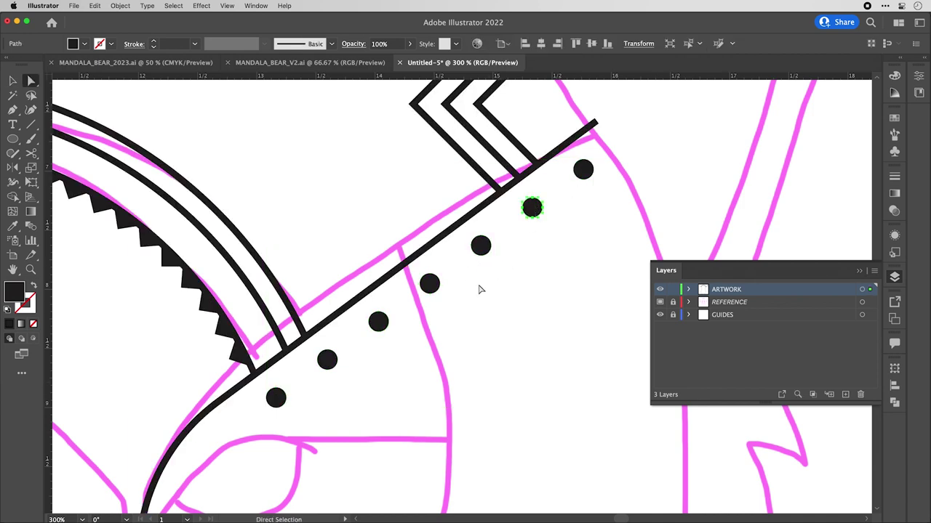
{"action": "left_click", "coordinate": [429, 284], "text": "shift"}
{"action": "left_click", "coordinate": [329, 361], "text": "shift"}
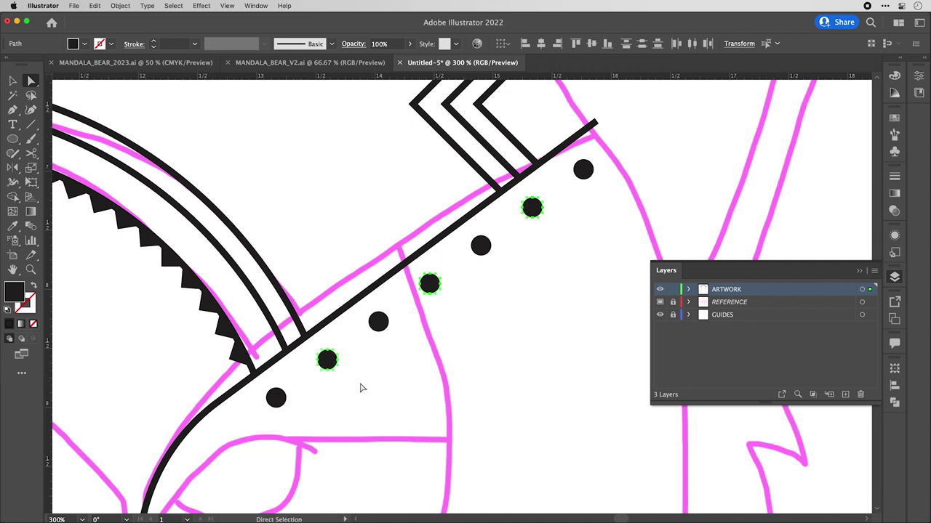
{"action": "left_click", "coordinate": [895, 75]}
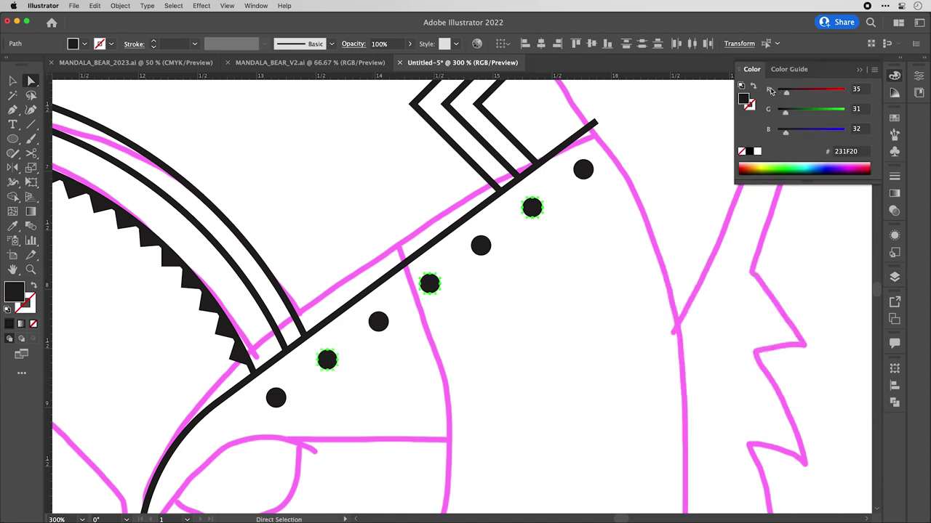
{"action": "left_click", "coordinate": [752, 86]}
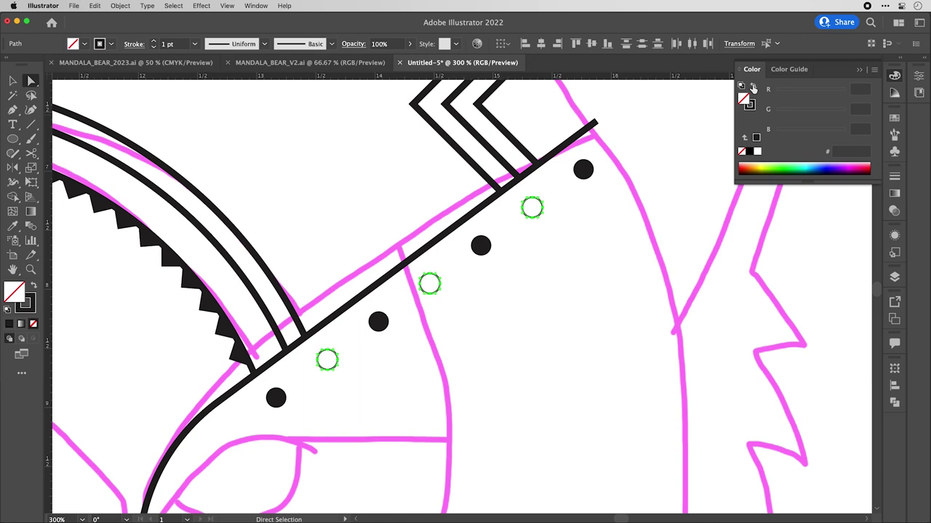
{"action": "key", "text": "v"}
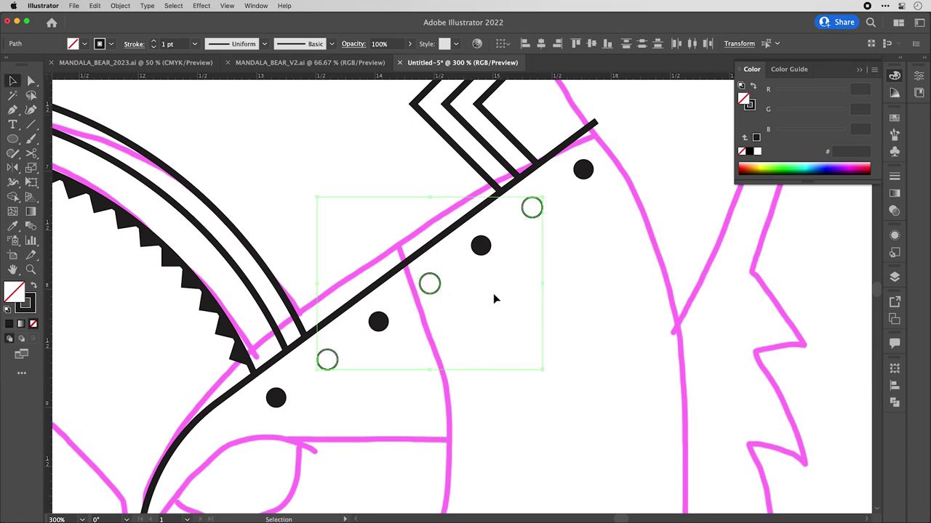
{"action": "left_click", "coordinate": [542, 328]}
Undo the hollow circles and the expansion back to the live blend of solid dots, and deselect it.
{"action": "scroll", "coordinate": [542, 328], "scroll_direction": "down", "scroll_amount": 2}
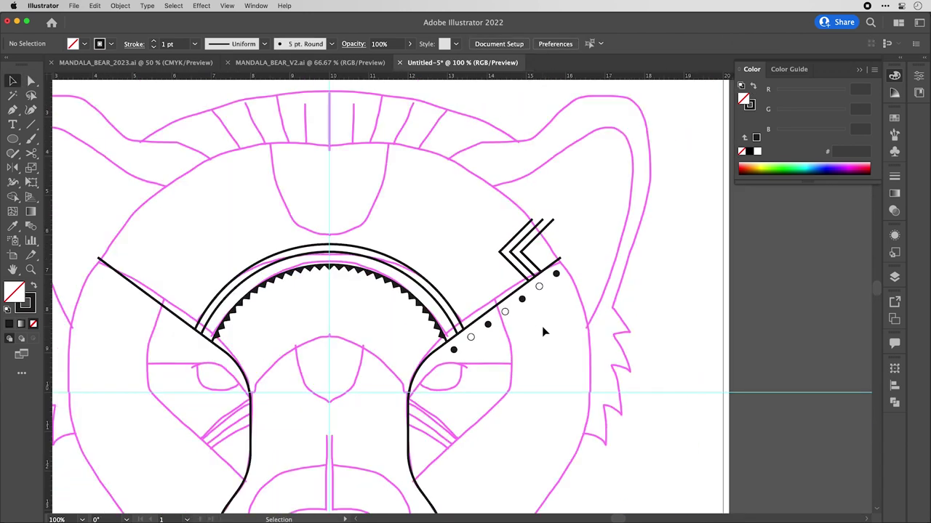
{"action": "scroll", "coordinate": [542, 332], "scroll_direction": "up", "scroll_amount": 2}
{"action": "key", "text": "super+z"}
{"action": "key", "text": "super+z"}
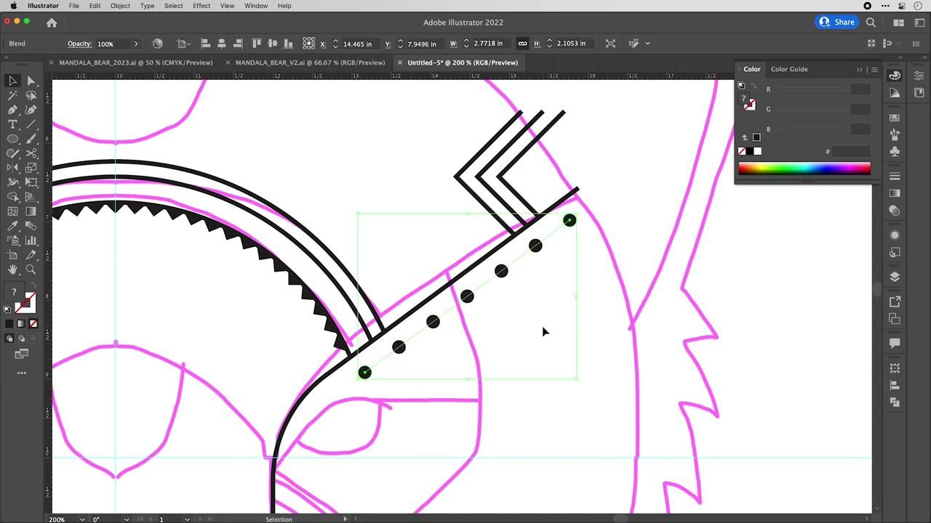
{"action": "left_click", "coordinate": [548, 314]}
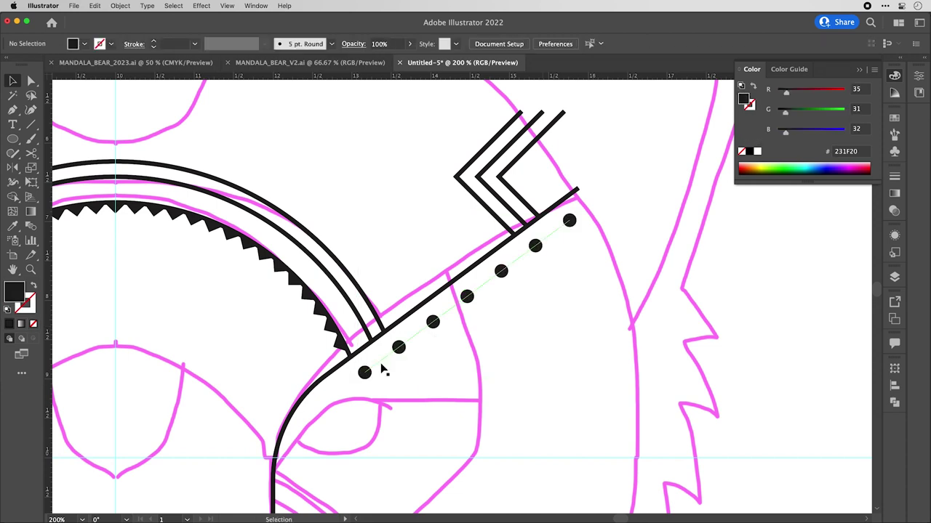
Isolate the blend and shrink its inner end dot above the eye to a tiny dot about its centre, grading the row's sizes.
{"action": "scroll", "coordinate": [381, 368], "scroll_direction": "up", "scroll_amount": 1}
{"action": "left_click", "coordinate": [367, 384]}
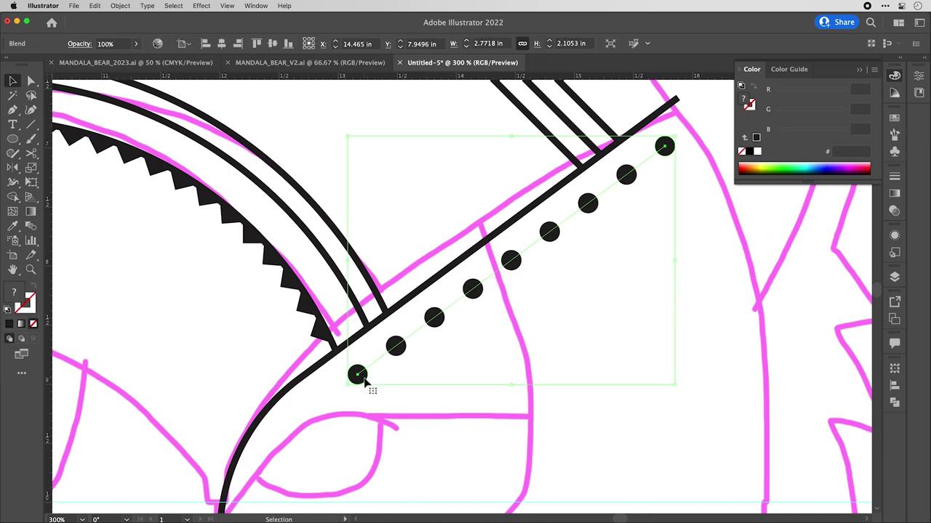
{"action": "double_click", "coordinate": [365, 384]}
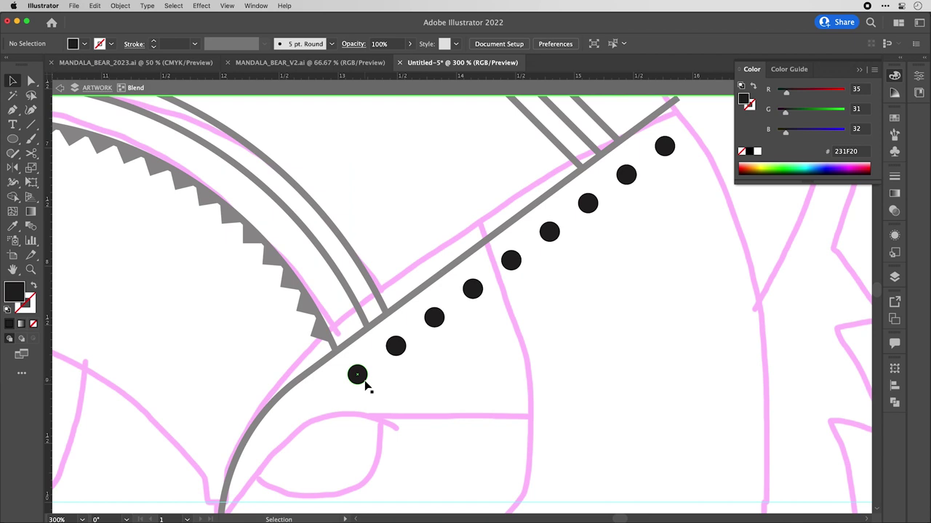
{"action": "left_click", "coordinate": [363, 377]}
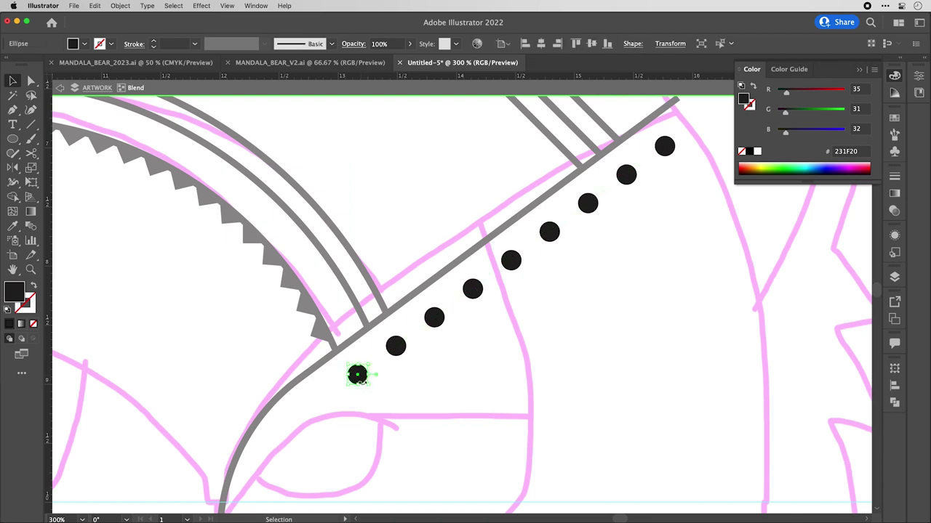
{"action": "left_click_drag", "start_coordinate": [370, 369], "coordinate": [361, 367]}
{"action": "left_click", "coordinate": [359, 394]}
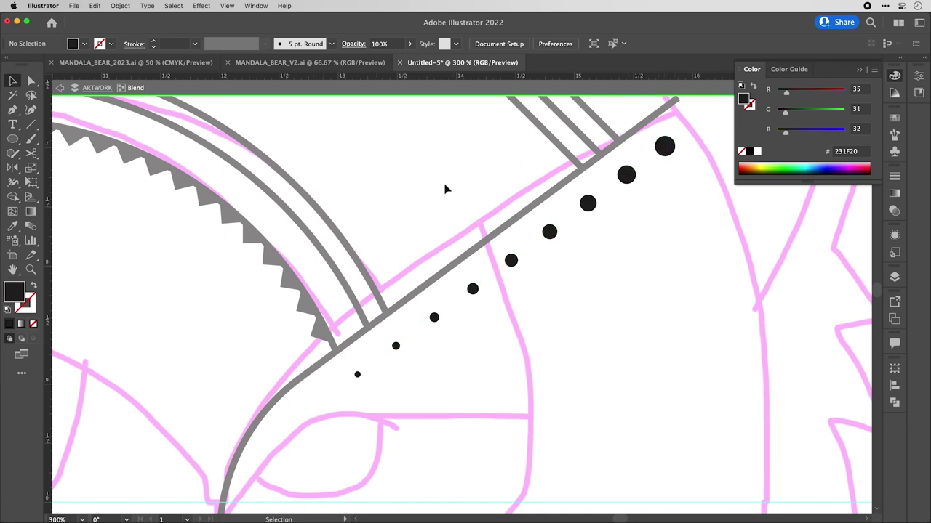
Enlarge the blend's outer end dot about its centre so the row swells more strongly, and leave isolation of the blend.
{"action": "left_click", "coordinate": [670, 151]}
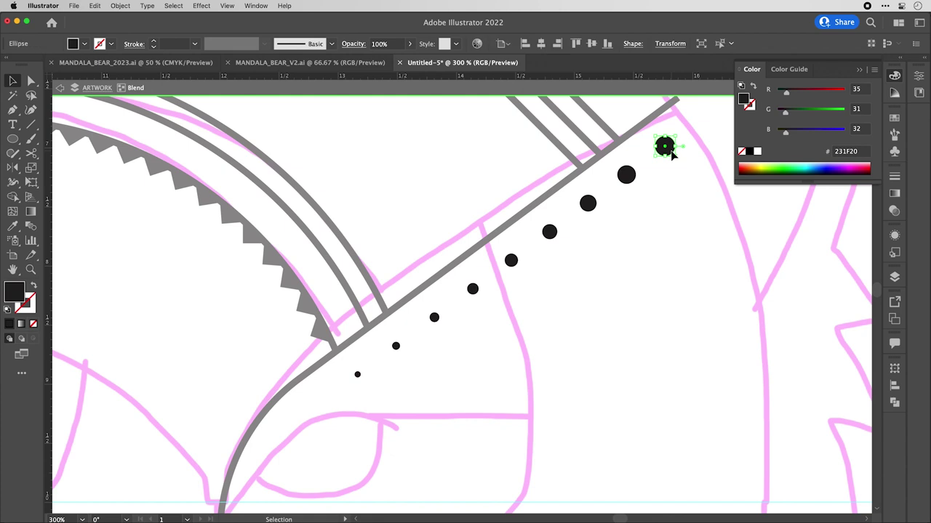
{"action": "mouse_move", "coordinate": [677, 136]}
{"action": "left_mouse_down"}
{"action": "mouse_move", "coordinate": [691, 119]}
{"action": "mouse_move", "coordinate": [681, 131]}
{"action": "left_mouse_up"}
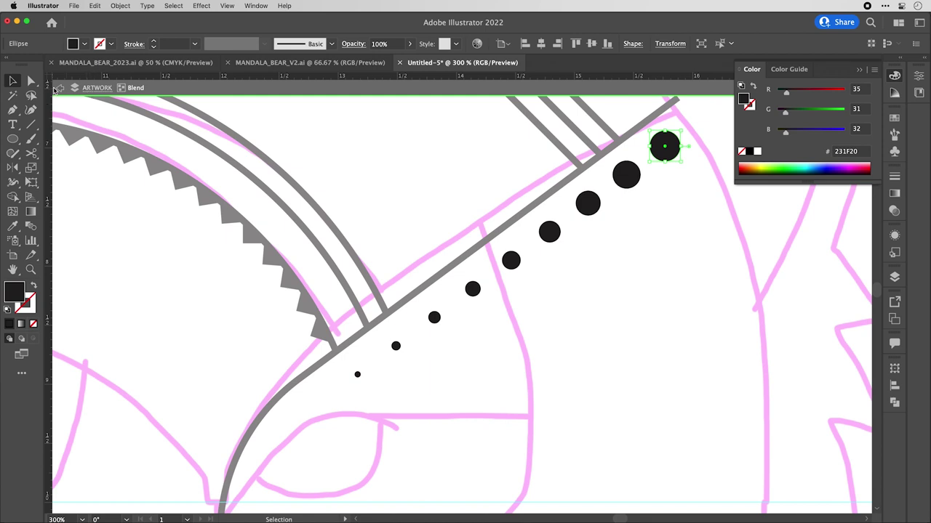
{"action": "left_click", "coordinate": [59, 88]}
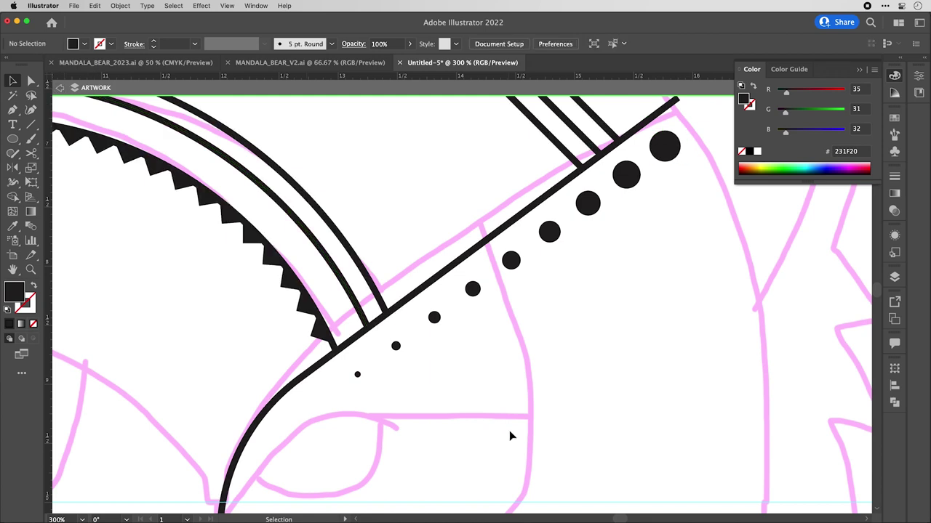
Expand the size-graded dot blend with Object and Fill included, and deselect the resulting dots.
{"action": "left_click", "coordinate": [663, 148]}
{"action": "left_click", "coordinate": [120, 6]}
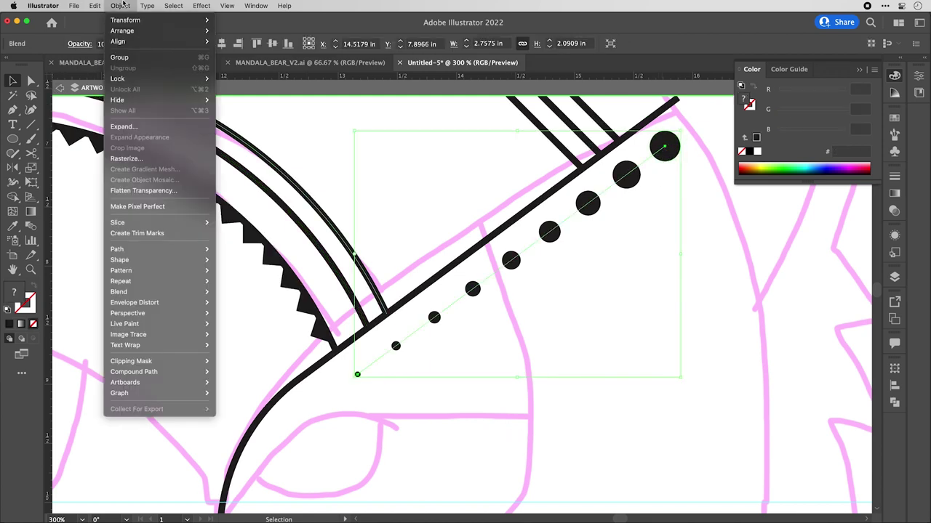
{"action": "left_click", "coordinate": [132, 128]}
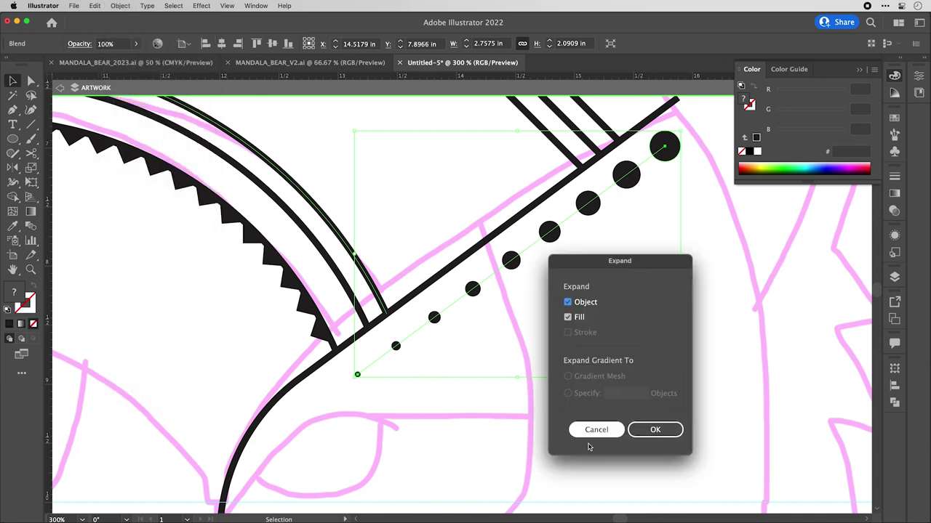
{"action": "left_click", "coordinate": [654, 428]}
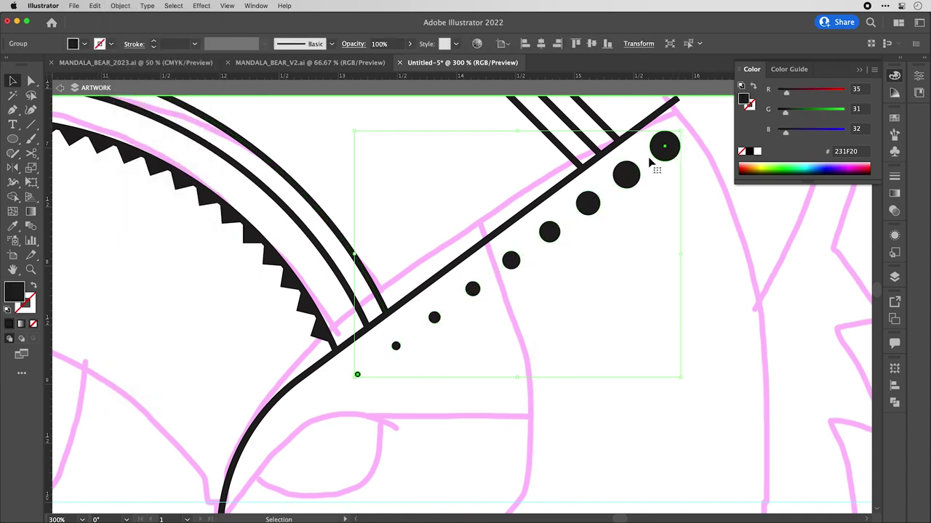
{"action": "left_click", "coordinate": [686, 320]}
{"action": "scroll", "coordinate": [688, 322], "scroll_direction": "down", "scroll_amount": 3}
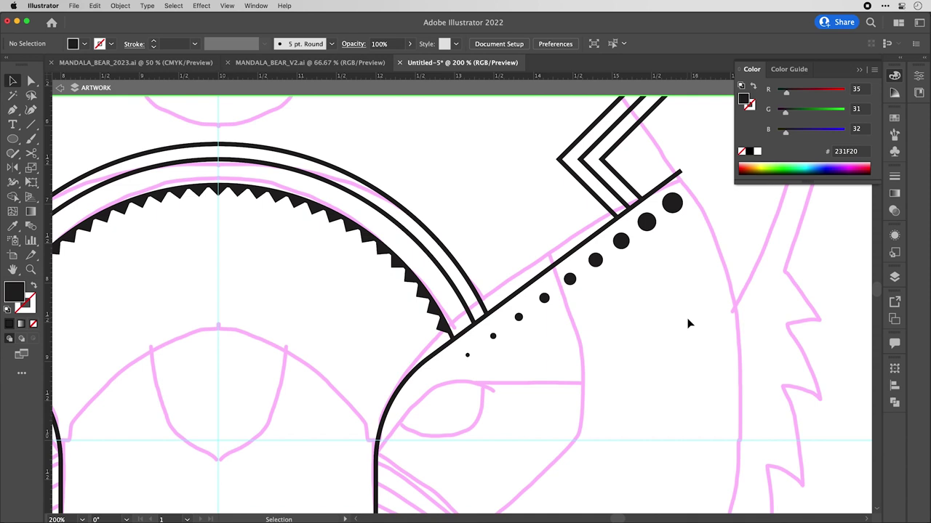
{"action": "scroll", "coordinate": [346, 245], "scroll_direction": "down", "scroll_amount": 2}
{"action": "scroll", "coordinate": [347, 246], "scroll_direction": "right", "scroll_amount": 3}
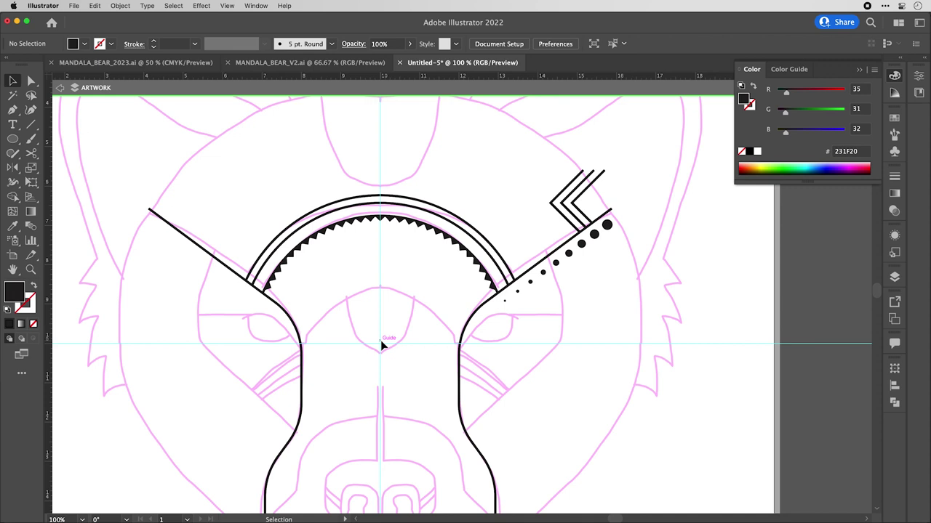
{"action": "left_click", "coordinate": [12, 139]}
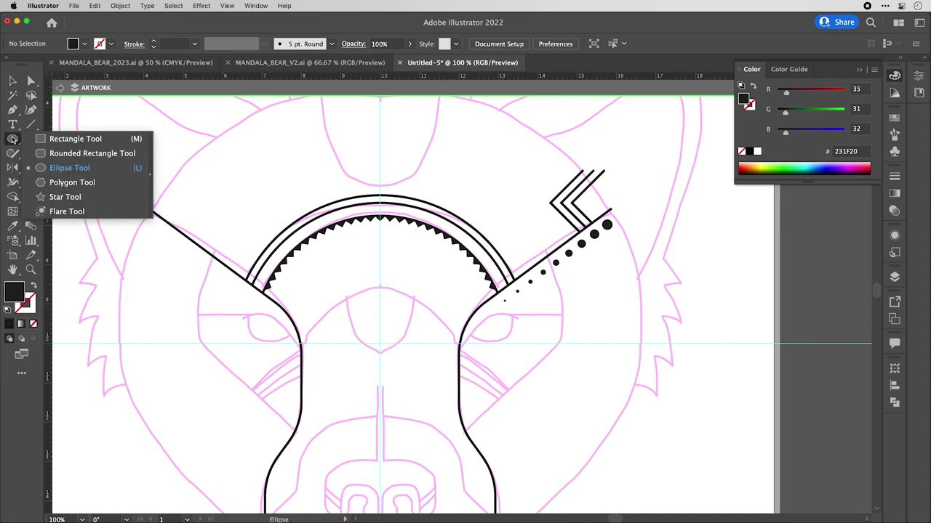
{"action": "left_click", "coordinate": [571, 298]}
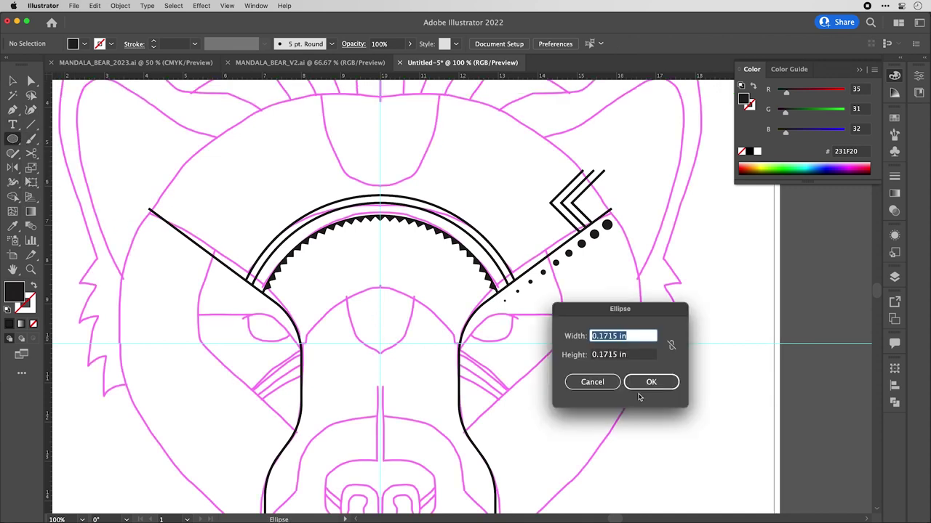
{"action": "left_click", "coordinate": [591, 381]}
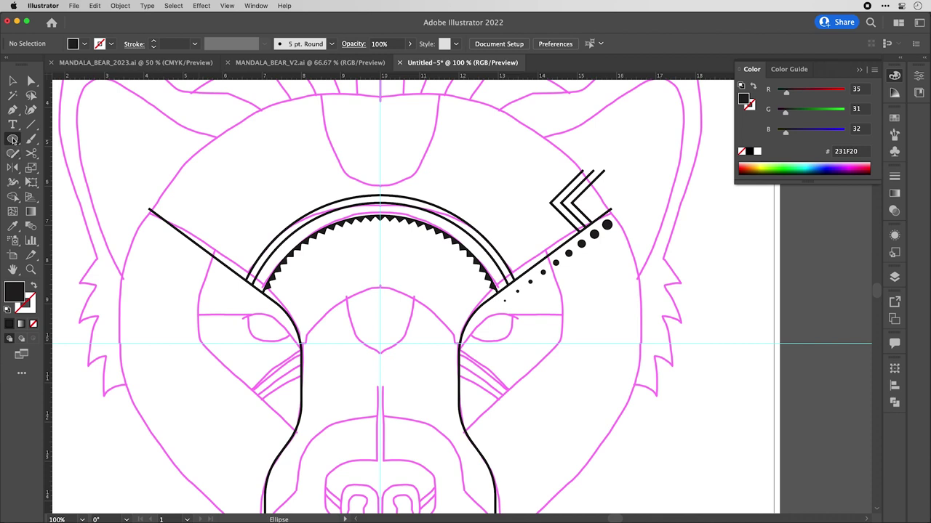
Draw a circle about 1.9 in across from its centre on the vertical guide, where the two guides cross.
{"action": "left_click", "coordinate": [13, 138]}
{"action": "left_click", "coordinate": [73, 167]}
{"action": "left_click_drag", "start_coordinate": [379, 340], "coordinate": [343, 303]}
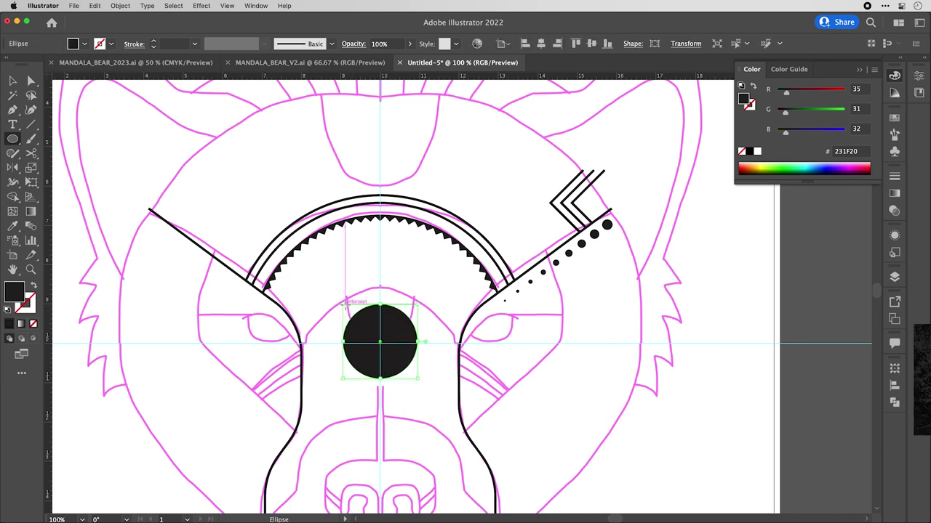
Sample the 4 pt black stroke of the forehead arc onto the circle and move it straight up over the sketched forehead petal.
{"action": "key", "text": "i"}
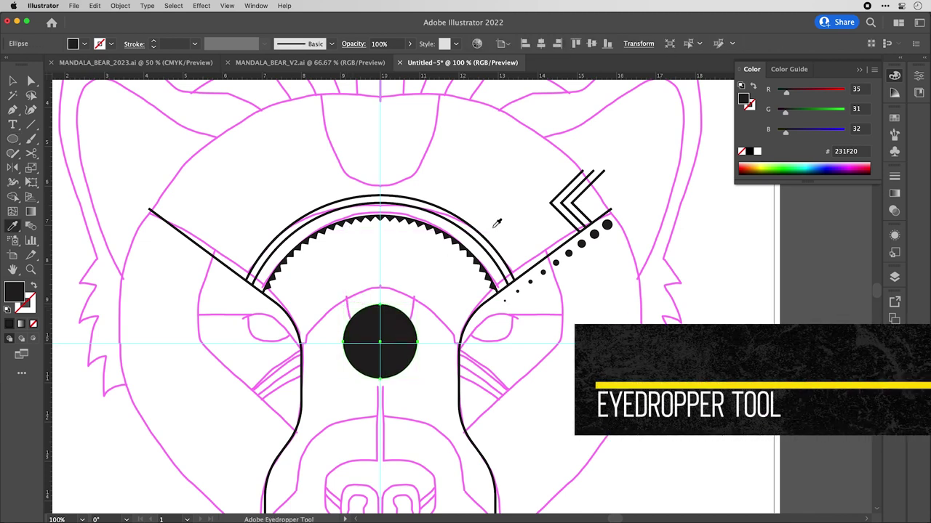
{"action": "left_click", "coordinate": [487, 231]}
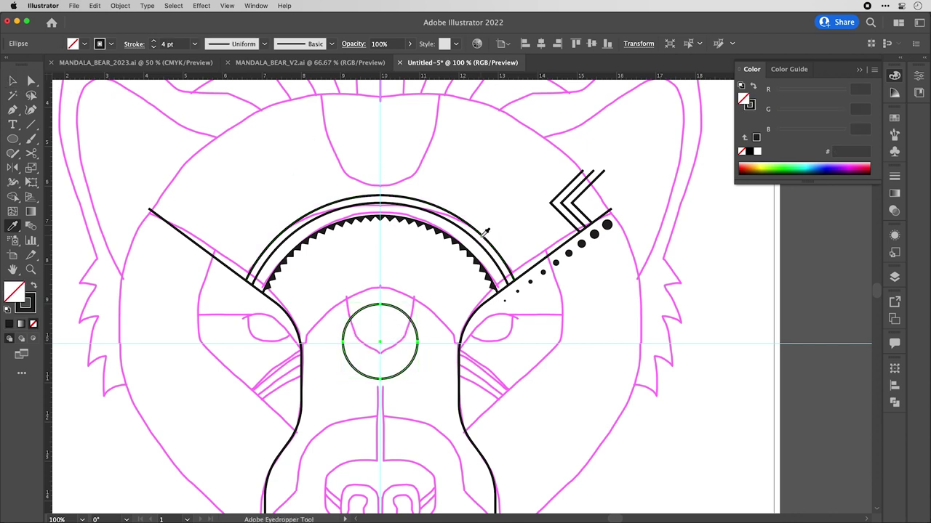
{"action": "key", "text": "v"}
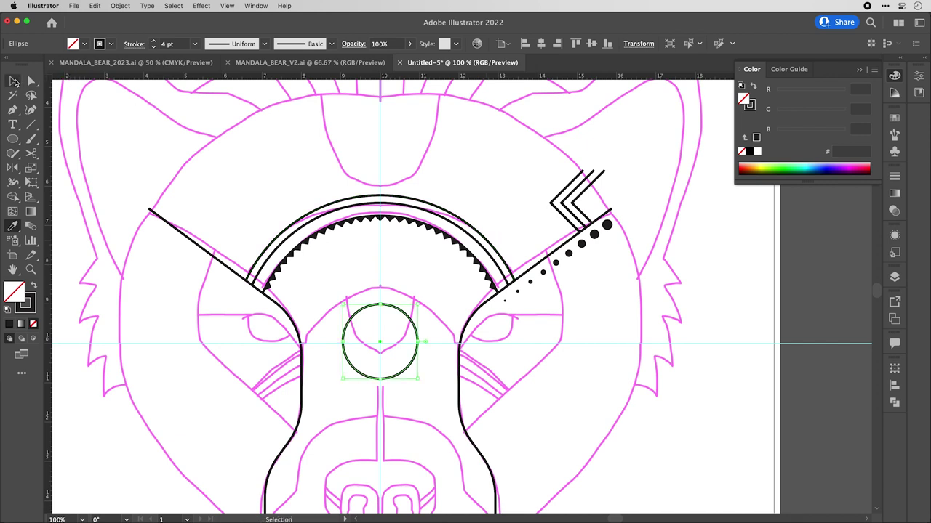
{"action": "left_click", "coordinate": [409, 306]}
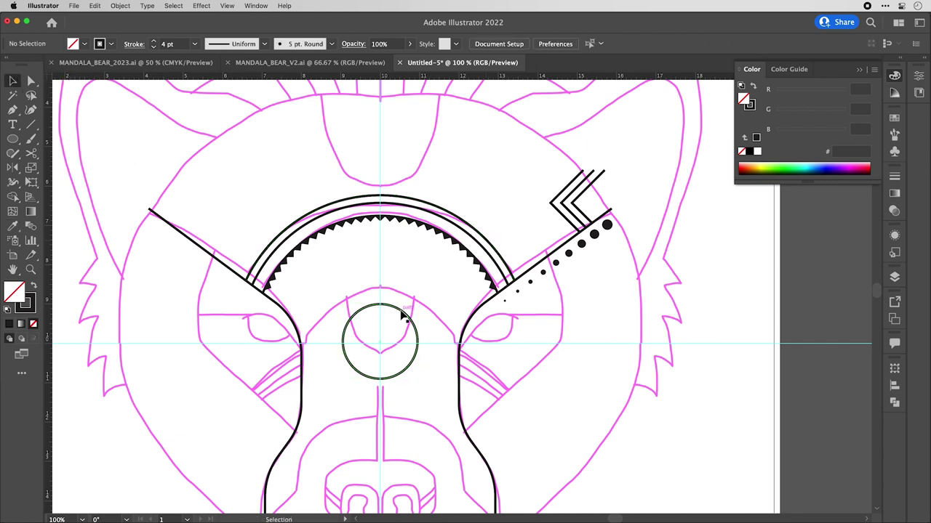
{"action": "left_click_drag", "start_coordinate": [401, 308], "coordinate": [404, 291]}
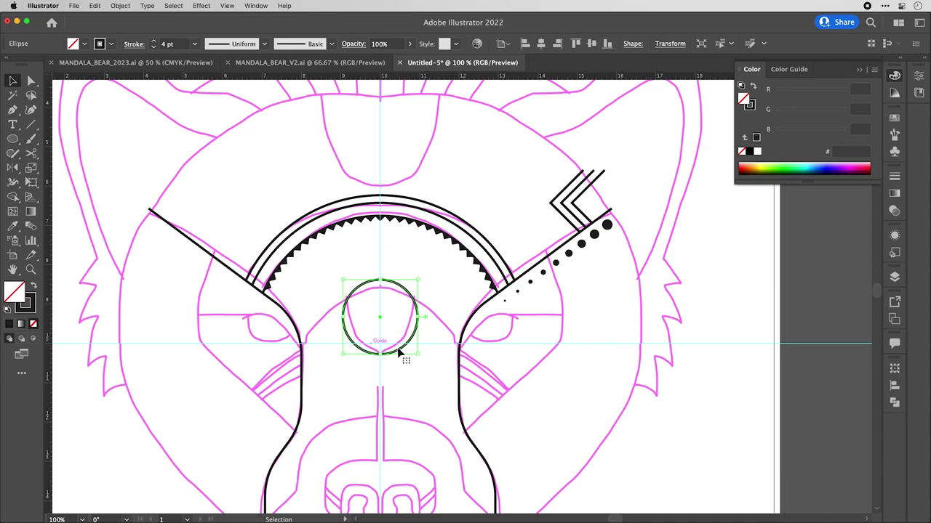
Delete the circle's top anchor point so only its lower half remains as an open arc.
{"action": "left_click", "coordinate": [31, 80]}
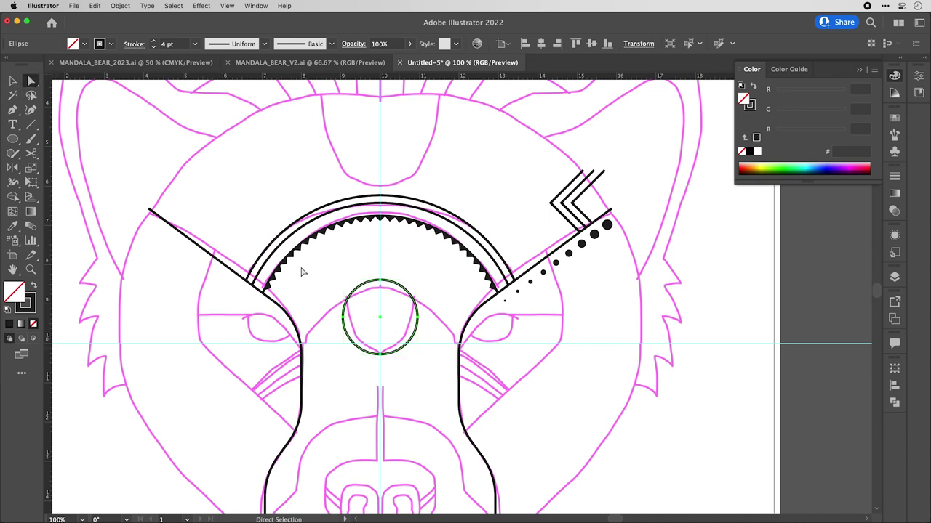
{"action": "left_click", "coordinate": [383, 287]}
{"action": "left_click", "coordinate": [382, 284]}
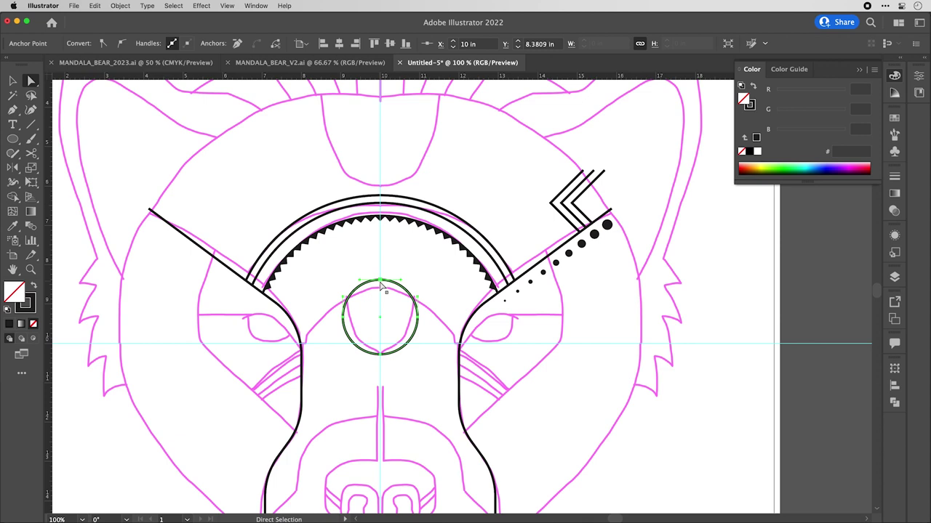
{"action": "key", "text": "Delete"}
{"action": "left_click", "coordinate": [393, 285]}
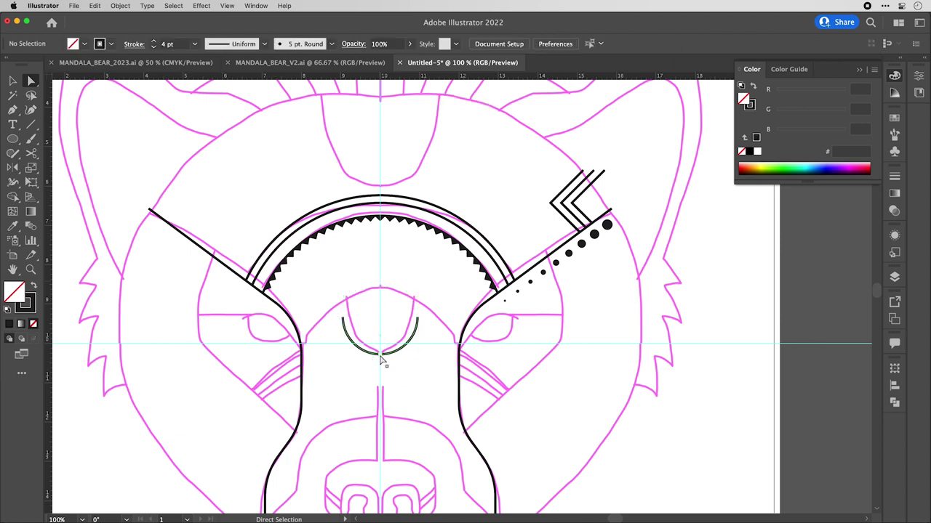
Convert the half circle's bottom anchor to a corner and pull it straight down along the vertical guide into a point.
{"action": "left_click", "coordinate": [380, 355]}
{"action": "key", "text": "p"}
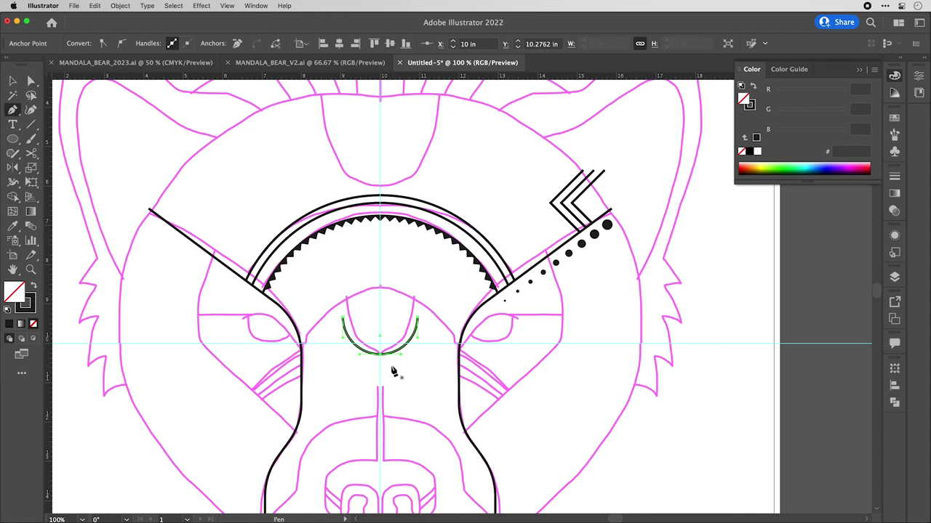
{"action": "key", "text": "alt"}
{"action": "left_click", "coordinate": [379, 355]}
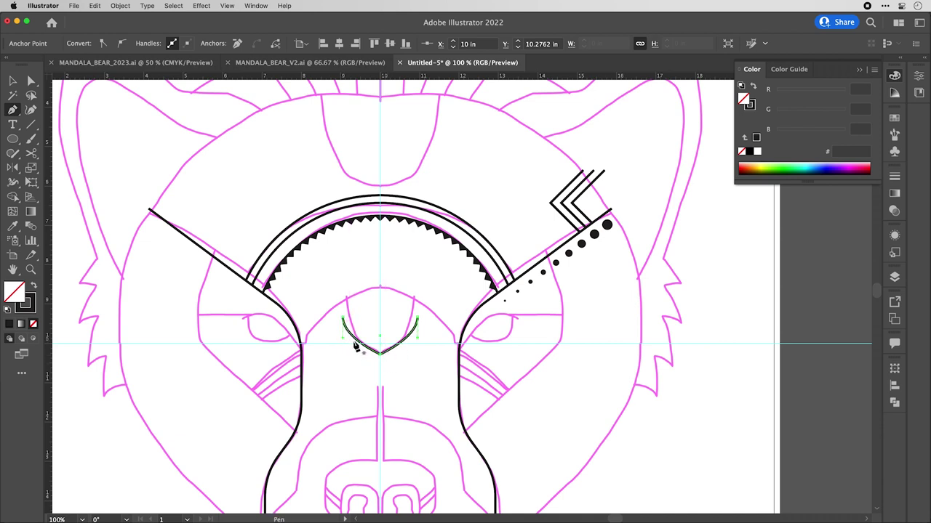
{"action": "key", "text": "a"}
{"action": "left_click_drag", "start_coordinate": [380, 355], "coordinate": [380, 376]}
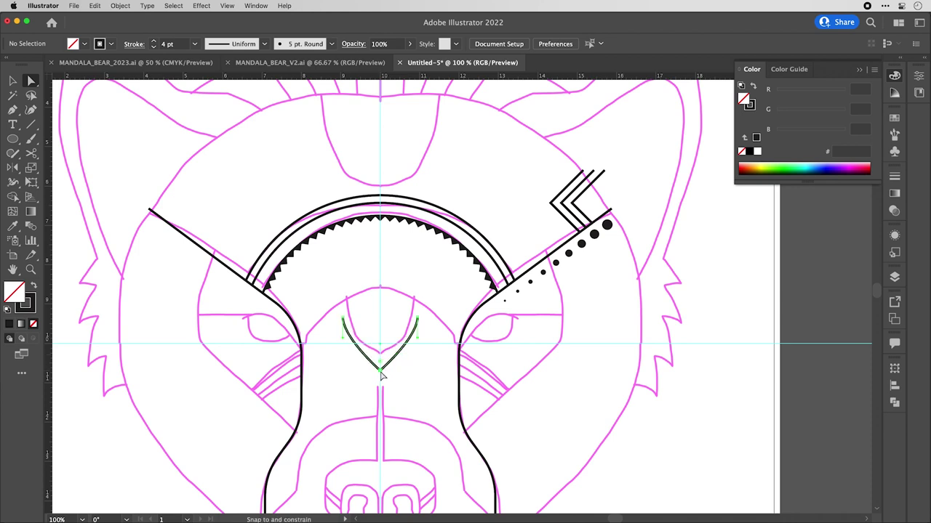
Reshape the two sides with their end handles and move the pointed curve up onto the sketched petal.
{"action": "left_click", "coordinate": [349, 339]}
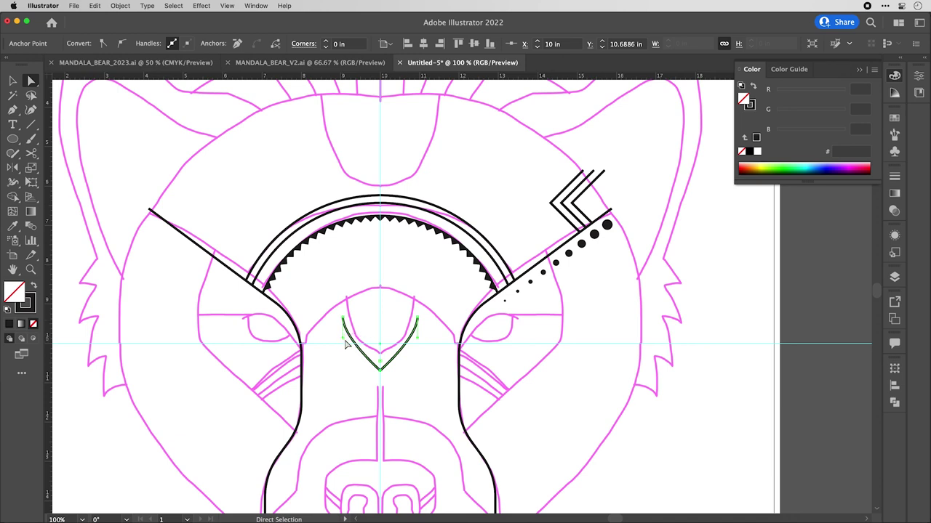
{"action": "left_click_drag", "start_coordinate": [344, 342], "coordinate": [345, 349]}
{"action": "left_click_drag", "start_coordinate": [422, 338], "coordinate": [396, 346]}
{"action": "key", "text": "v"}
{"action": "left_click", "coordinate": [400, 362]}
{"action": "left_click", "coordinate": [399, 378]}
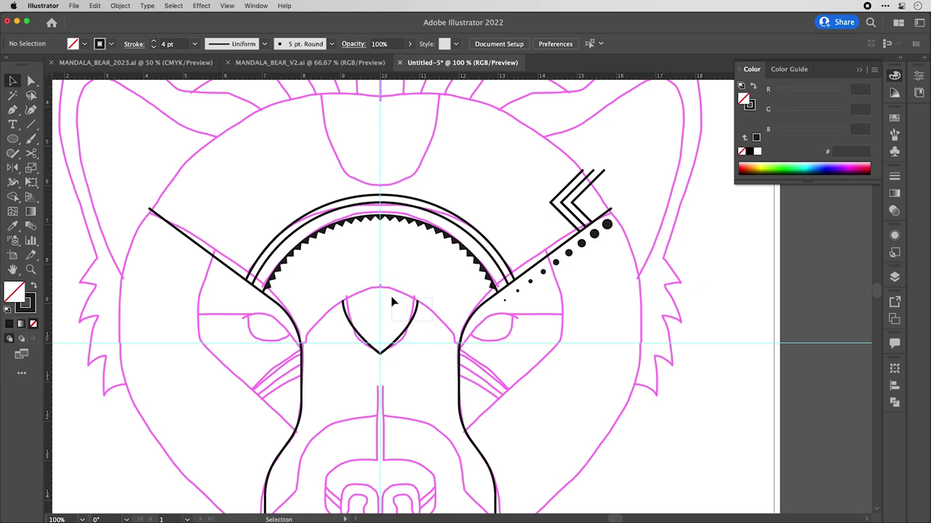
Select the pointed curve and sample the solid black fill of the triangle trim onto it.
{"action": "left_click_drag", "start_coordinate": [394, 306], "coordinate": [426, 333]}
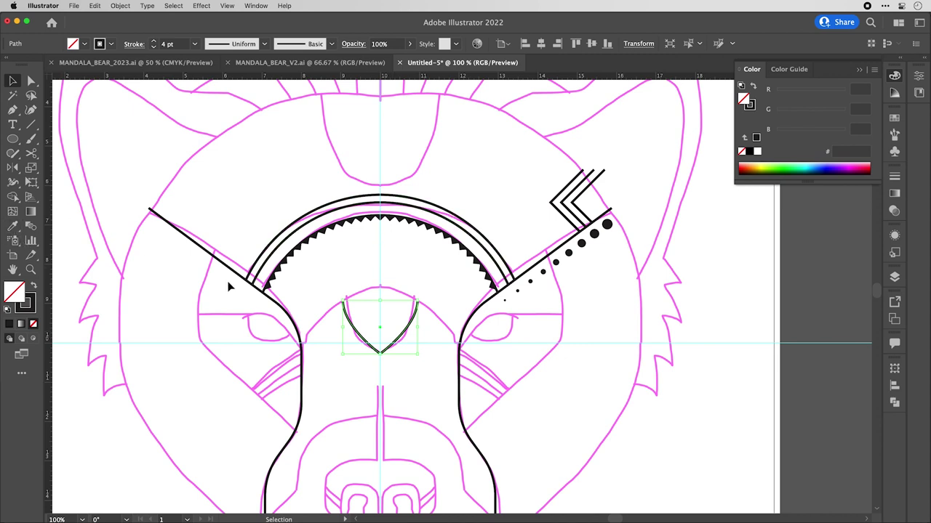
{"action": "key", "text": "i"}
{"action": "left_click", "coordinate": [442, 230]}
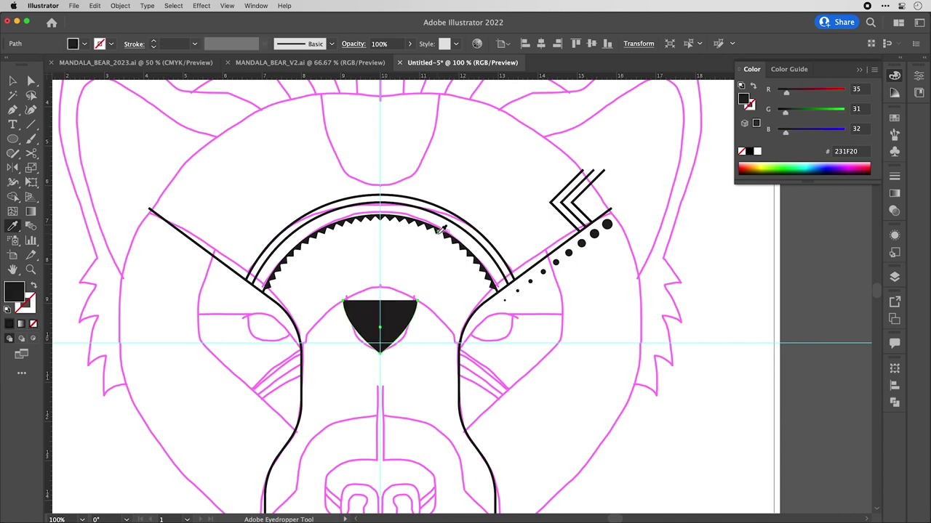
{"action": "key", "text": "v"}
{"action": "key", "text": "i"}
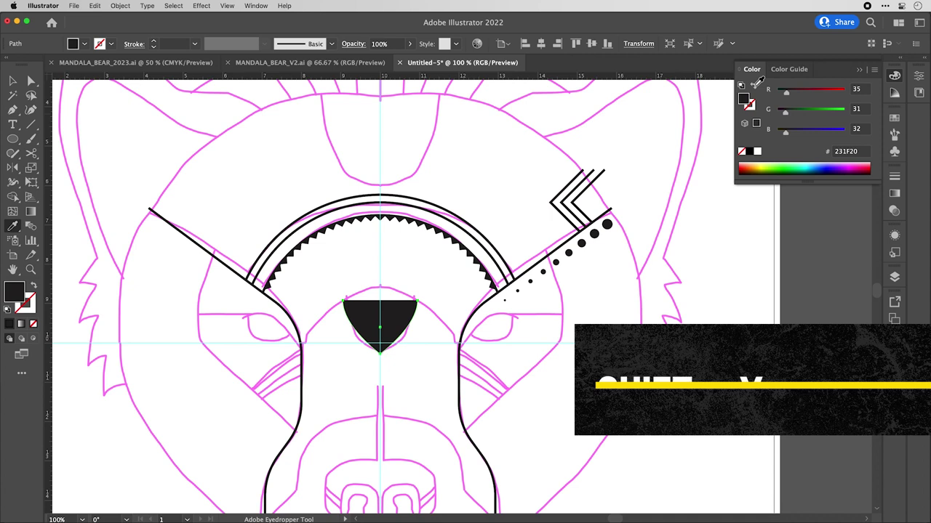
Swap the pointed curve's fill and stroke back and forth, ending with a black outline and no fill.
{"action": "key", "text": "shift+x"}
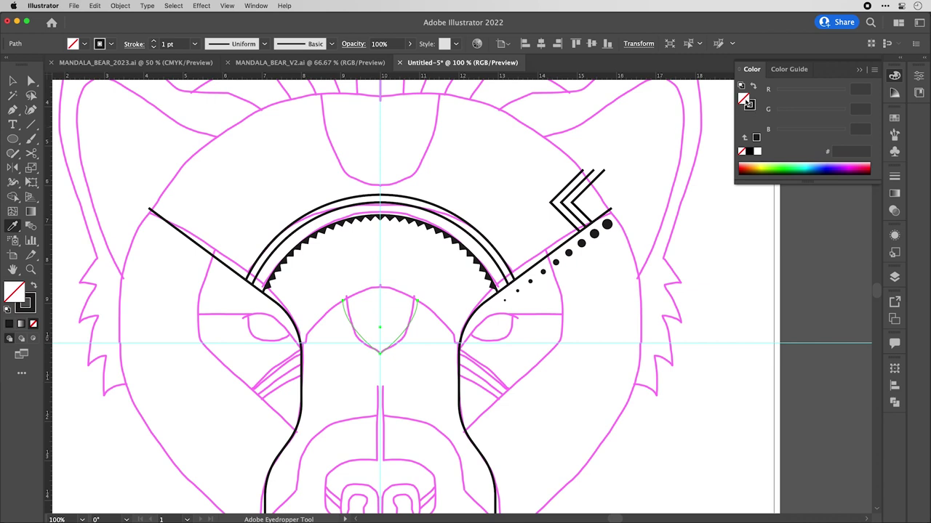
{"action": "key", "text": "shift+x"}
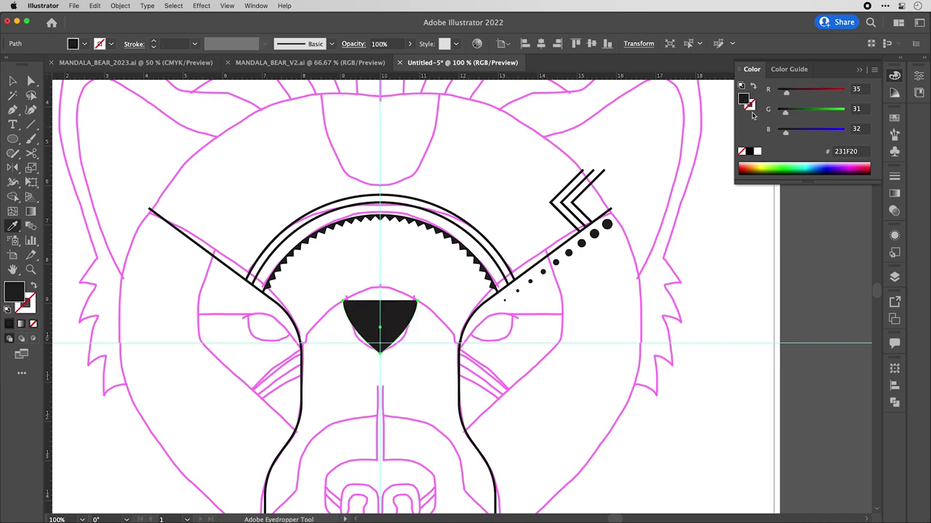
{"action": "left_click", "coordinate": [753, 87]}
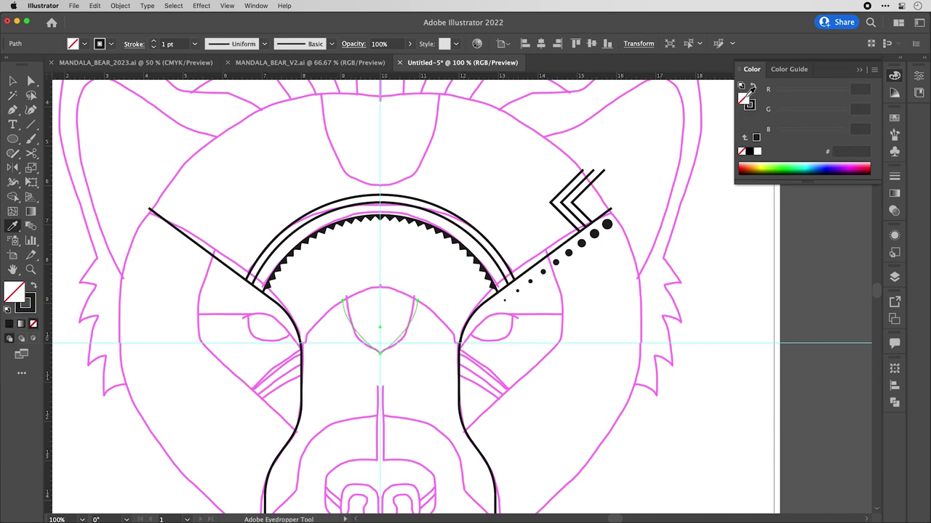
Sample the brow line's 4 pt black stroke onto the pointed curve.
{"action": "scroll", "coordinate": [444, 331], "scroll_direction": "up", "scroll_amount": 2}
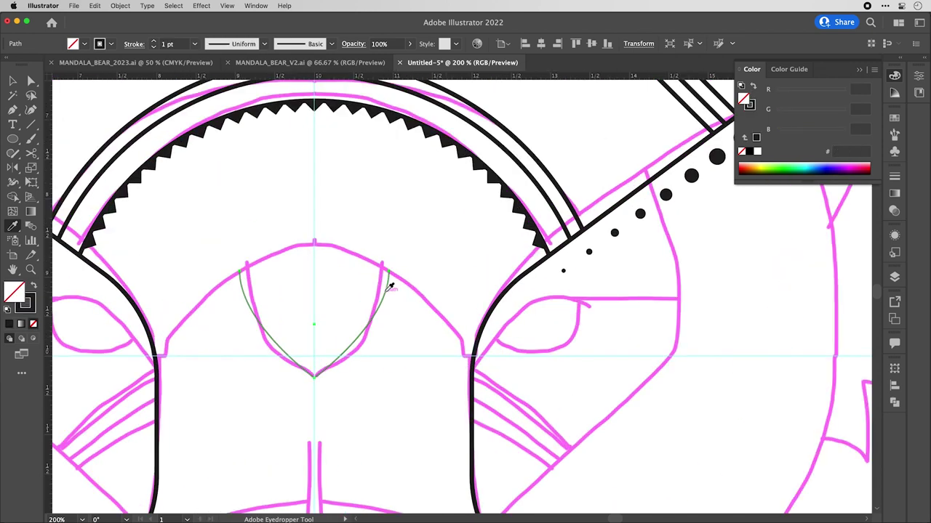
{"action": "left_click", "coordinate": [509, 287]}
{"action": "key", "text": "v"}
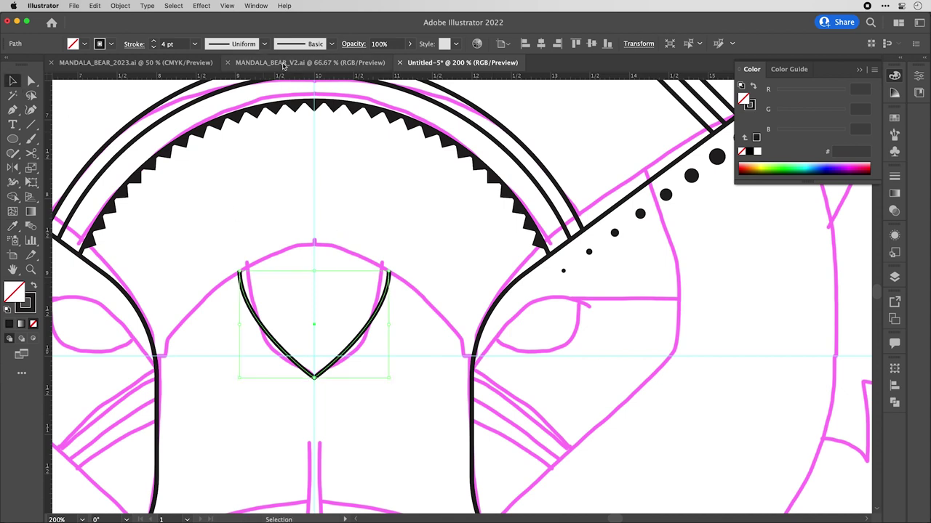
Examine the finished bear artwork in MANDALA_BEAR_V2.ai for reference and return to the Untitled-5 drawing.
{"action": "left_click", "coordinate": [309, 62]}
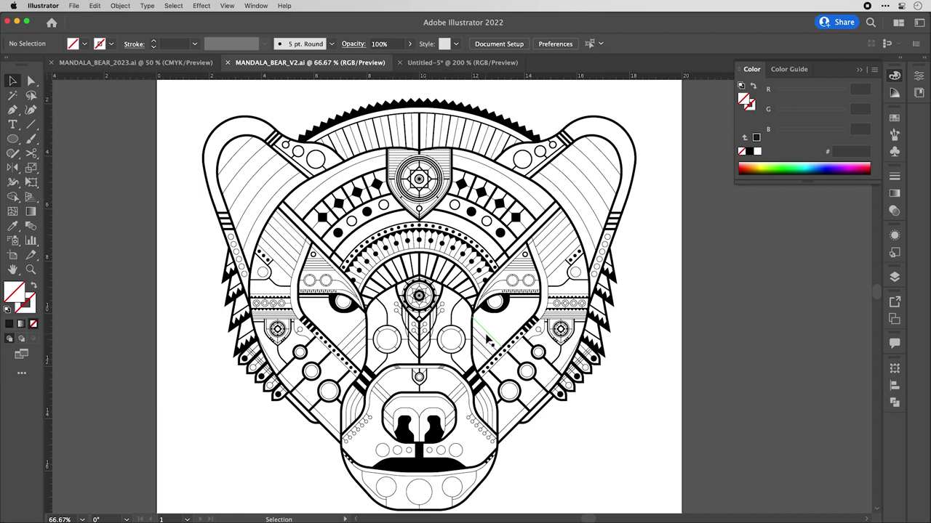
{"action": "key", "text": "a"}
{"action": "left_click", "coordinate": [436, 63]}
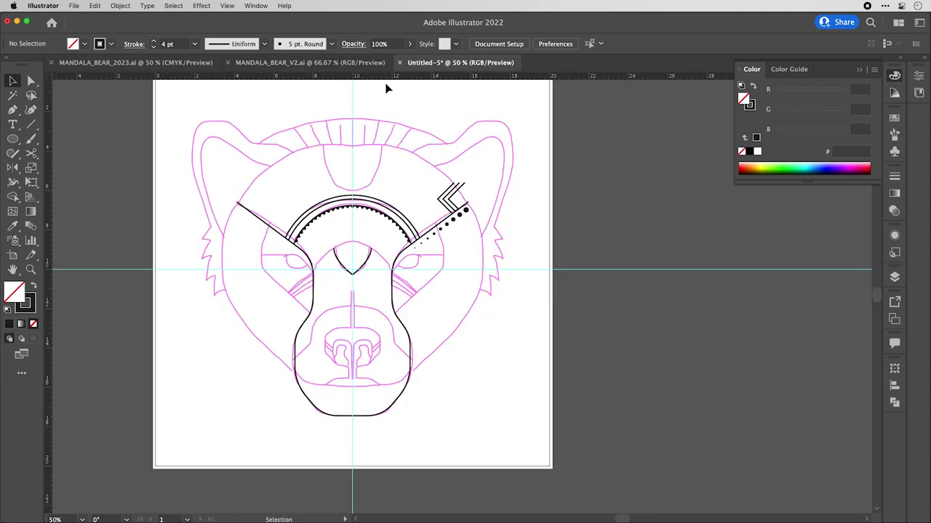
Hide the guides in the Untitled-5 drawing and examine the finished bear artwork in MANDALA_BEAR_V2.ai.
{"action": "key", "text": "super+semicolon"}
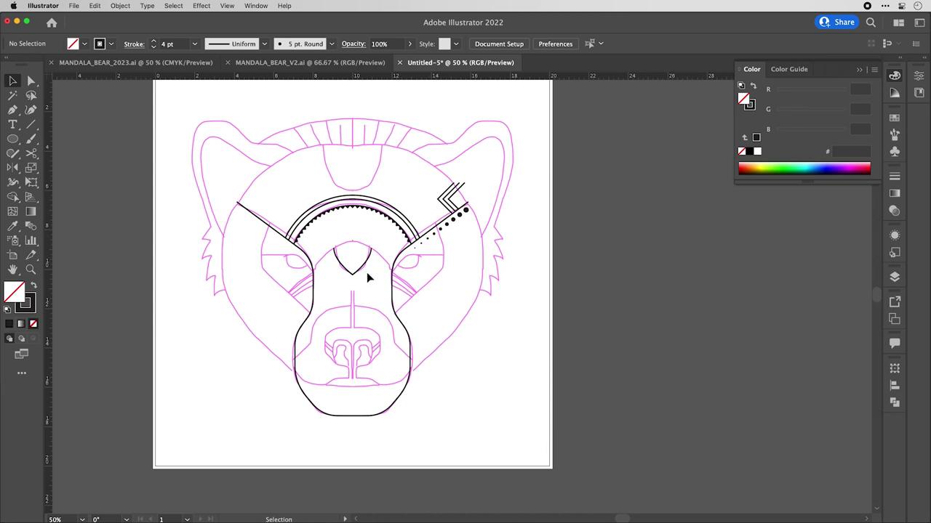
{"action": "left_click", "coordinate": [289, 62]}
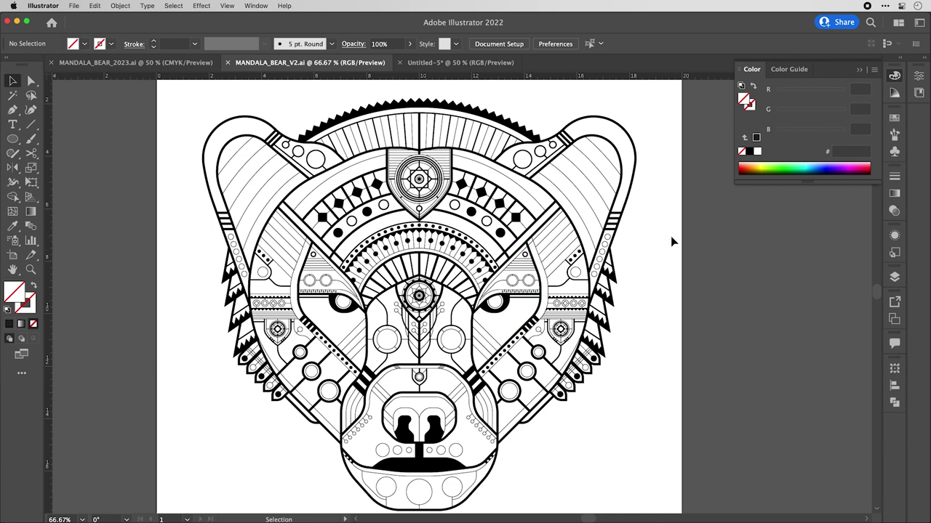
{"action": "scroll", "coordinate": [673, 241], "scroll_direction": "down", "scroll_amount": 2}
{"action": "scroll", "coordinate": [673, 241], "scroll_direction": "up", "scroll_amount": 1}
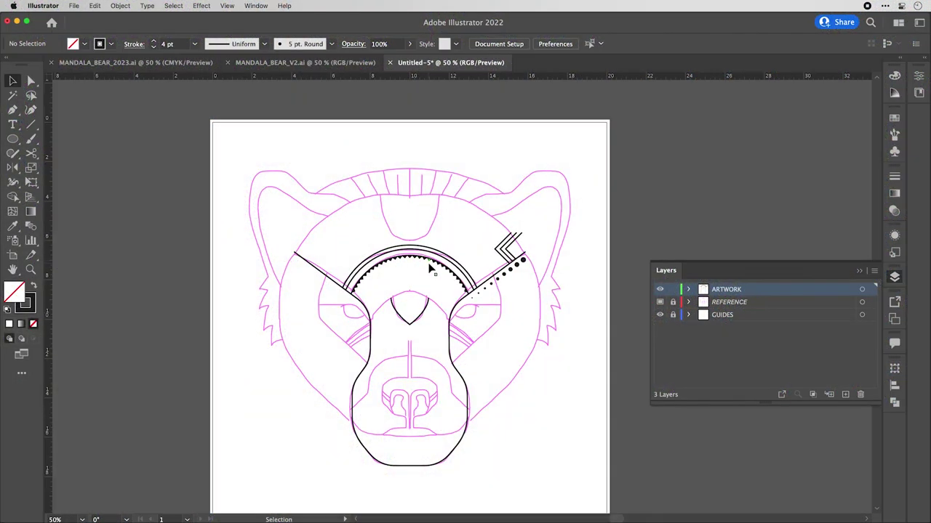
Show the Untitled-5 drawing in outline view and hide its REFERENCE layer.
{"action": "key", "text": "super+y"}
{"action": "scroll", "coordinate": [370, 281], "scroll_direction": "up", "scroll_amount": 3}
{"action": "scroll", "coordinate": [370, 284], "scroll_direction": "down", "scroll_amount": 5}
{"action": "scroll", "coordinate": [370, 283], "scroll_direction": "right", "scroll_amount": 4}
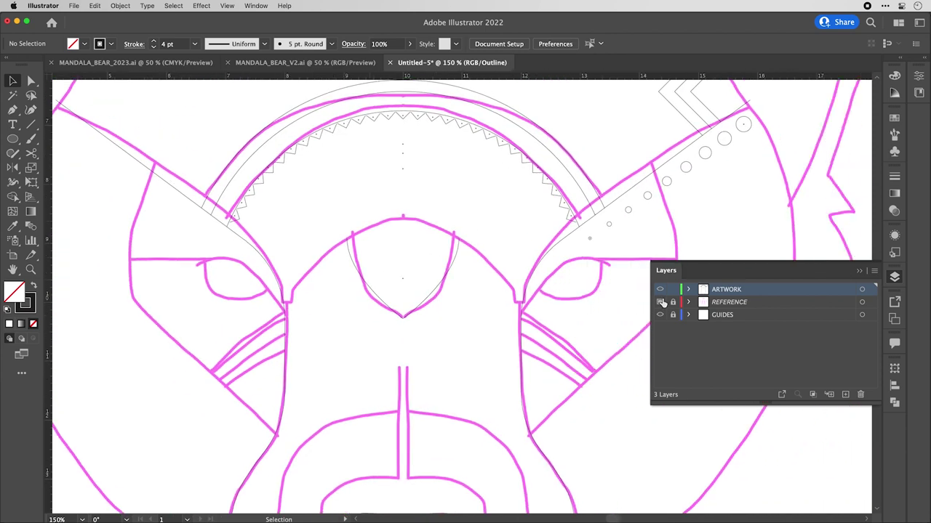
{"action": "left_click", "coordinate": [660, 302]}
{"action": "scroll", "coordinate": [554, 187], "scroll_direction": "up", "scroll_amount": 4}
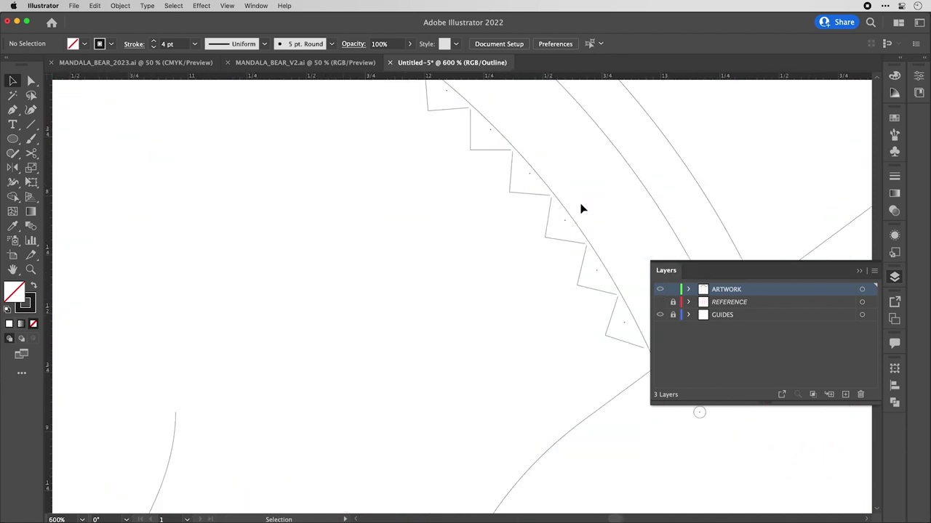
Compare the triangle trim, arcs and forehead petal in preview and outline views.
{"action": "key", "text": "super+y"}
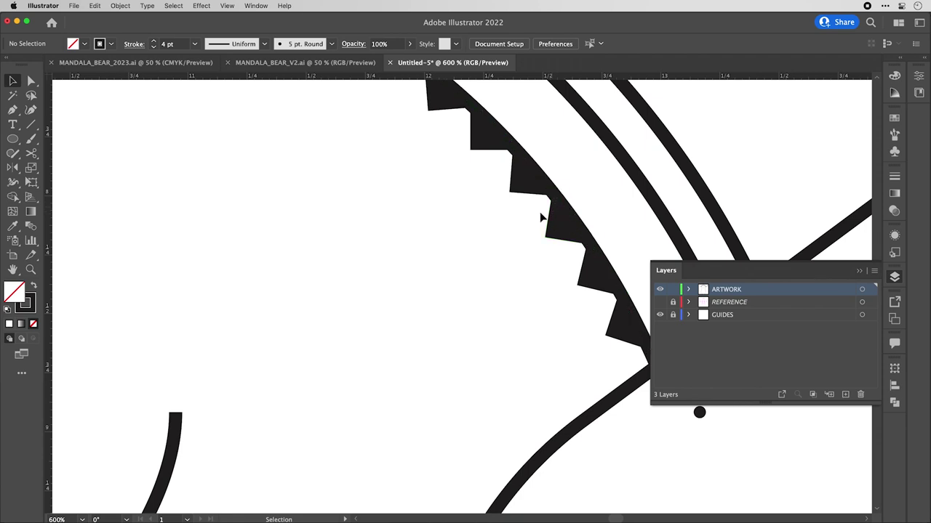
{"action": "scroll", "coordinate": [541, 217], "scroll_direction": "right", "scroll_amount": 3}
{"action": "scroll", "coordinate": [541, 217], "scroll_direction": "down", "scroll_amount": 2}
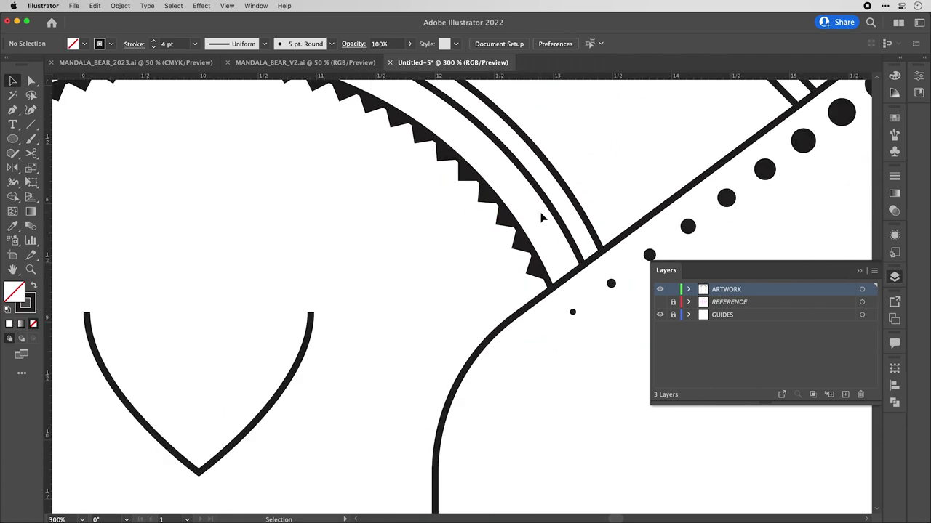
{"action": "key", "text": "super+y"}
{"action": "scroll", "coordinate": [546, 237], "scroll_direction": "down", "scroll_amount": 1}
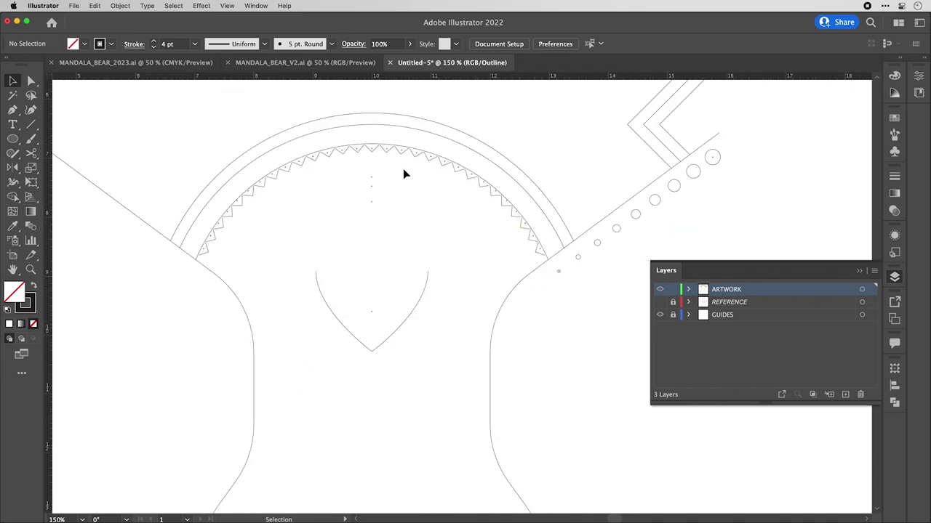
Duplicate the ARTWORK layer in MANDALA_BEAR_V2.ai and rename the copy as FINAL VECTOR VERSION.
{"action": "left_click", "coordinate": [317, 64]}
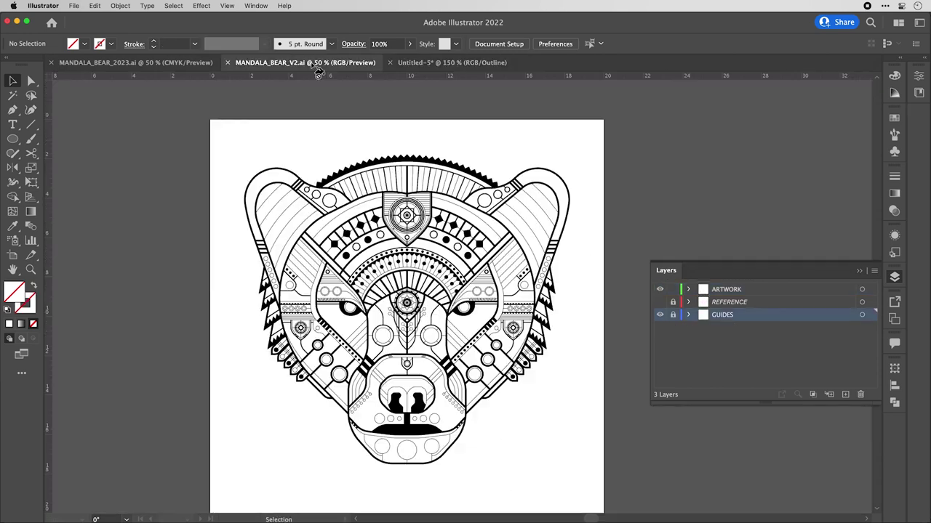
{"action": "left_click", "coordinate": [703, 290]}
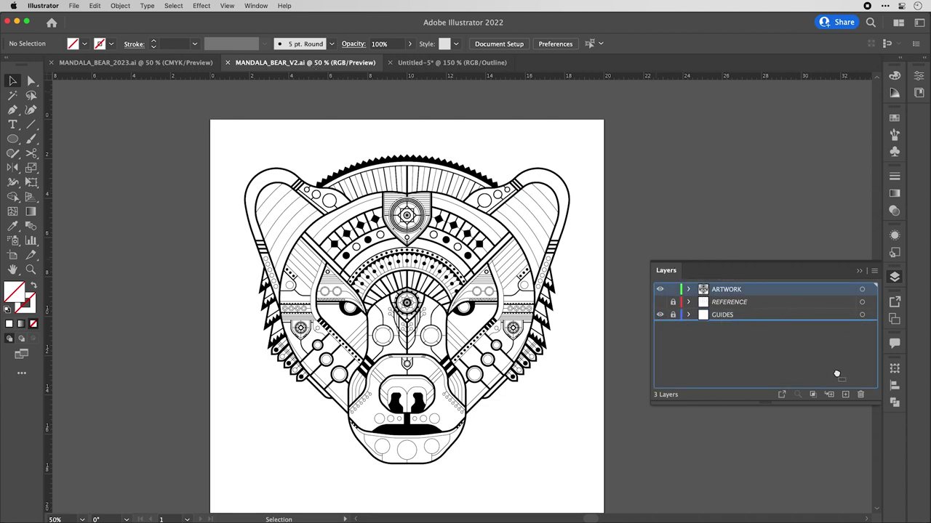
{"action": "left_click_drag", "start_coordinate": [844, 393], "coordinate": [845, 394]}
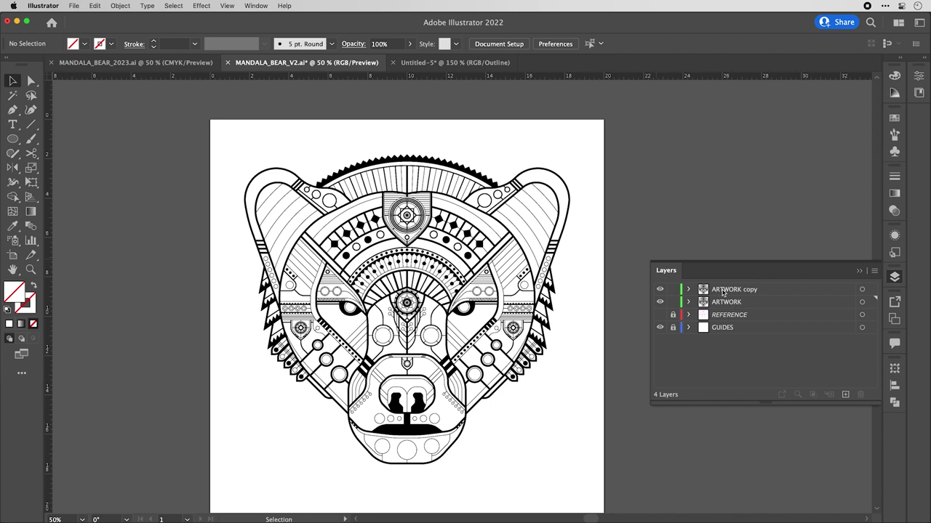
{"action": "double_click", "coordinate": [722, 290]}
{"action": "type", "text": "FINAL VECTOR VERSION"}
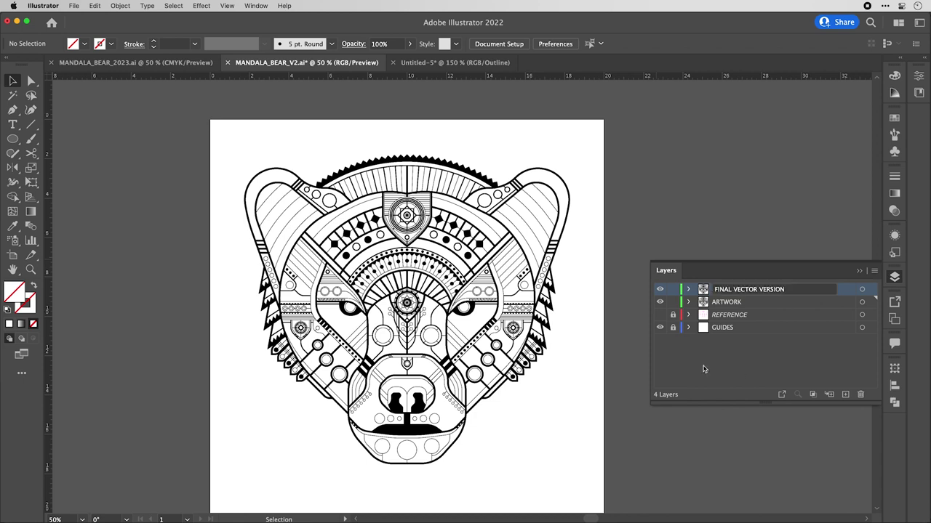
{"action": "left_click", "coordinate": [702, 366]}
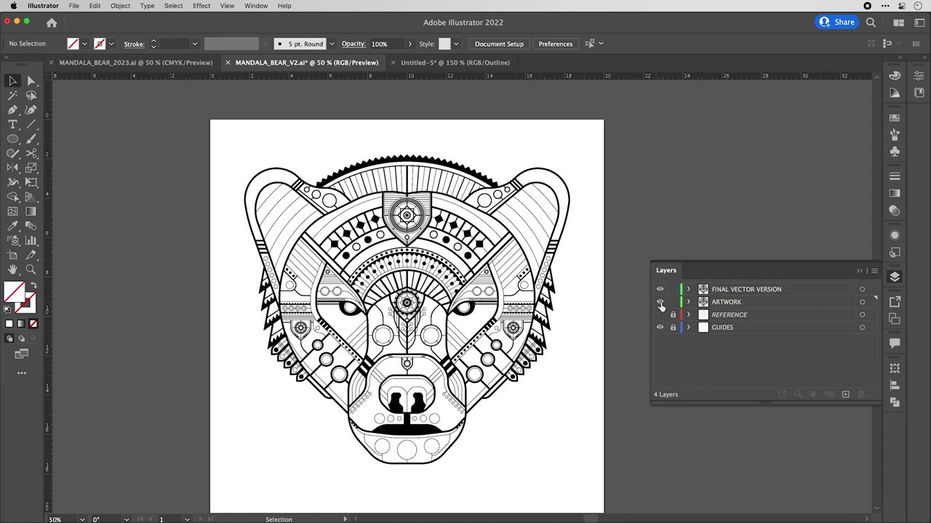
Switch to outline view with the ARTWORK layer hidden and the FINAL VECTOR VERSION layer visible and active.
{"action": "left_click", "coordinate": [660, 304]}
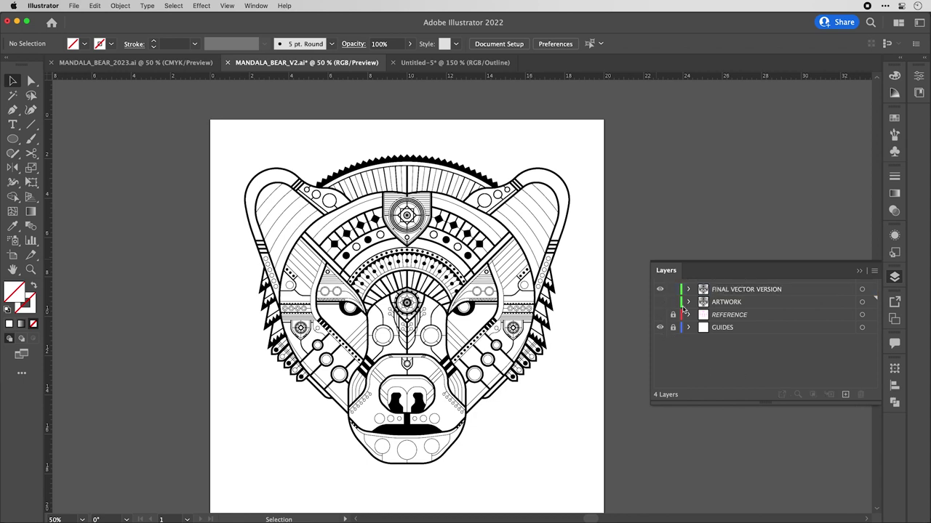
{"action": "left_click", "coordinate": [659, 291]}
{"action": "left_click", "coordinate": [661, 304]}
{"action": "key", "text": "super+y"}
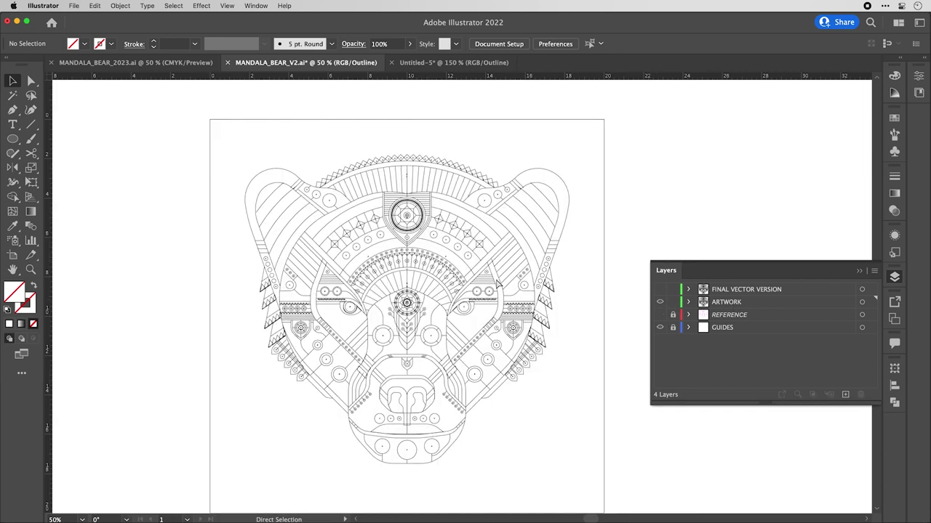
{"action": "left_click", "coordinate": [659, 304]}
{"action": "left_click", "coordinate": [660, 290]}
{"action": "left_click", "coordinate": [703, 292]}
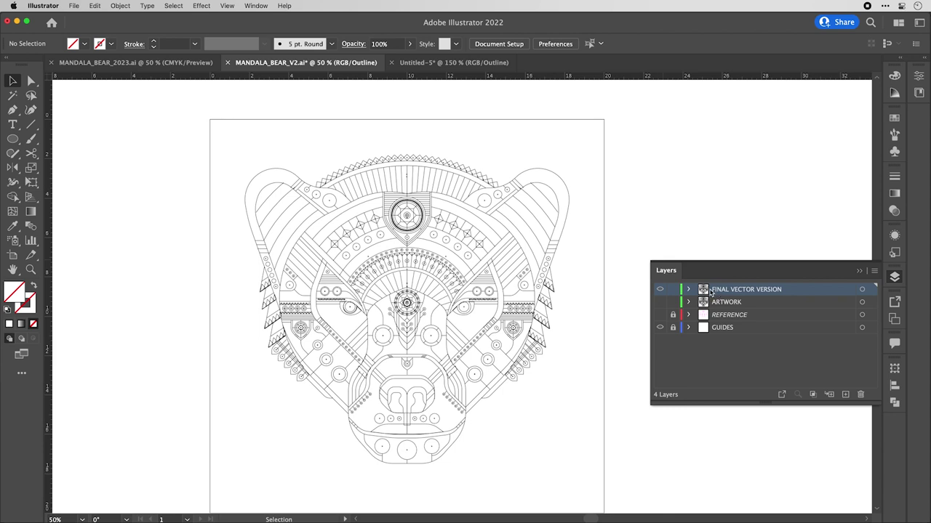
Select all the artwork on the FINAL VECTOR VERSION layer and apply Outline Stroke to it.
{"action": "key", "text": "super+a"}
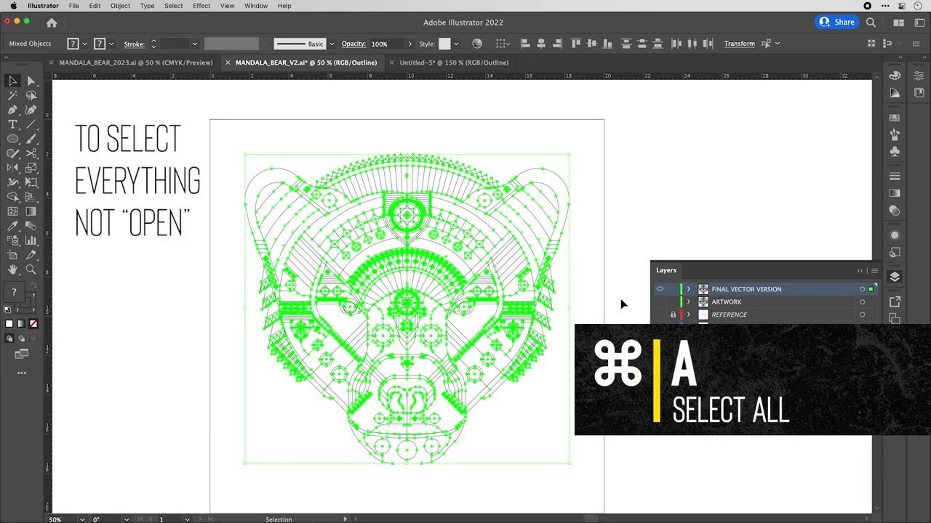
{"action": "left_click", "coordinate": [120, 6]}
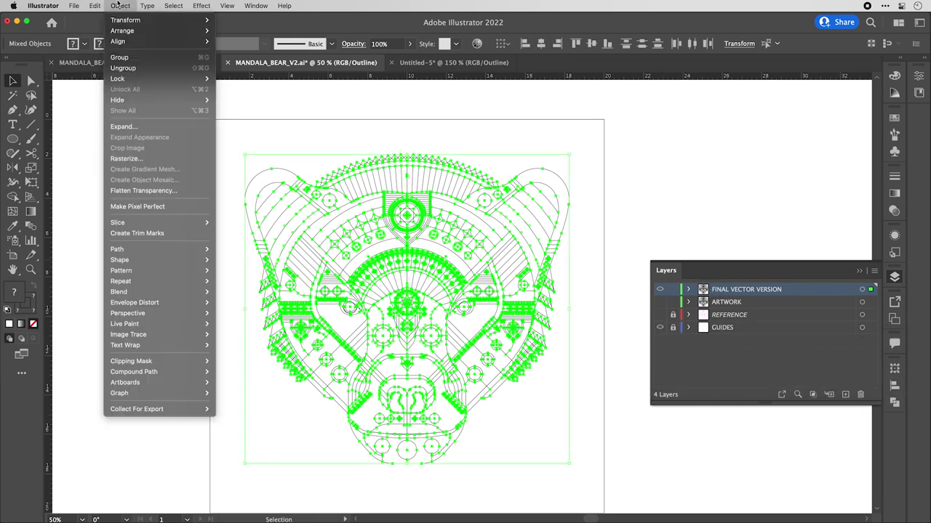
{"action": "mouse_move", "coordinate": [144, 253]}
{"action": "left_click", "coordinate": [247, 276]}
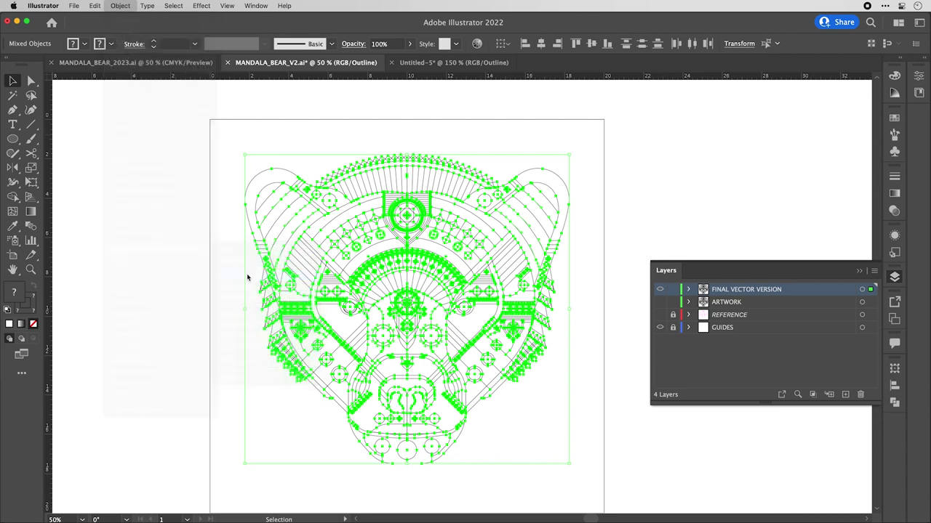
Examine the expanded bear's paths and fill colour up close, in both outline and preview views.
{"action": "scroll", "coordinate": [410, 275], "scroll_direction": "up", "scroll_amount": 5}
{"action": "scroll", "coordinate": [411, 276], "scroll_direction": "up", "scroll_amount": 1}
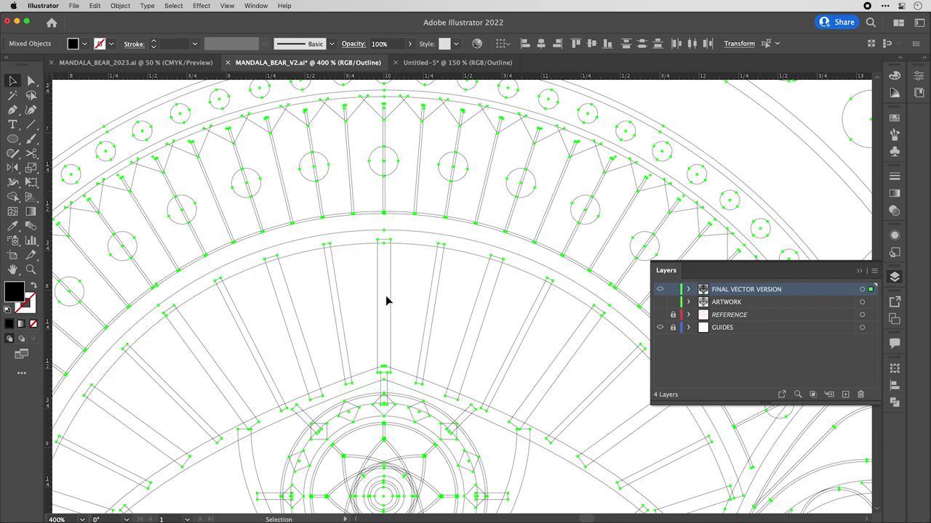
{"action": "scroll", "coordinate": [385, 293], "scroll_direction": "down", "scroll_amount": 5}
{"action": "scroll", "coordinate": [387, 295], "scroll_direction": "up", "scroll_amount": 2}
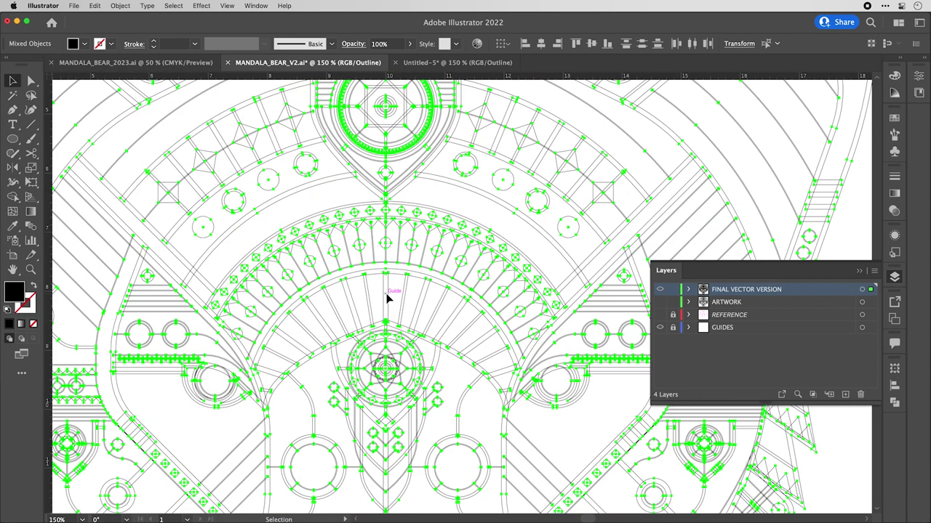
{"action": "scroll", "coordinate": [387, 295], "scroll_direction": "down", "scroll_amount": 3}
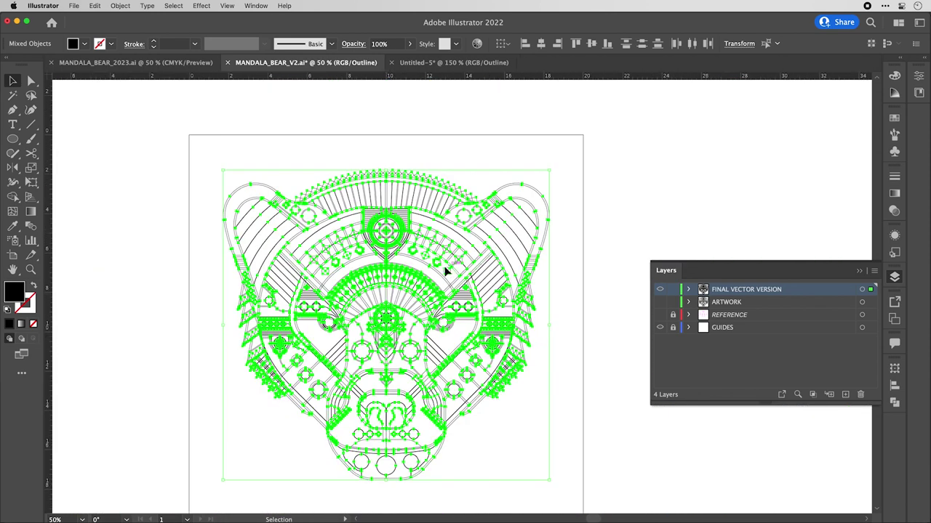
{"action": "left_click", "coordinate": [894, 75]}
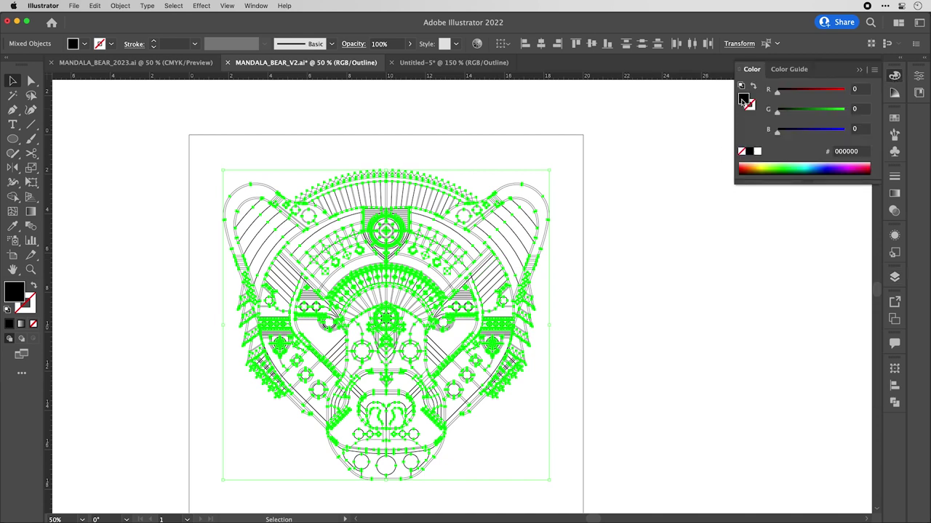
{"action": "left_click", "coordinate": [263, 95]}
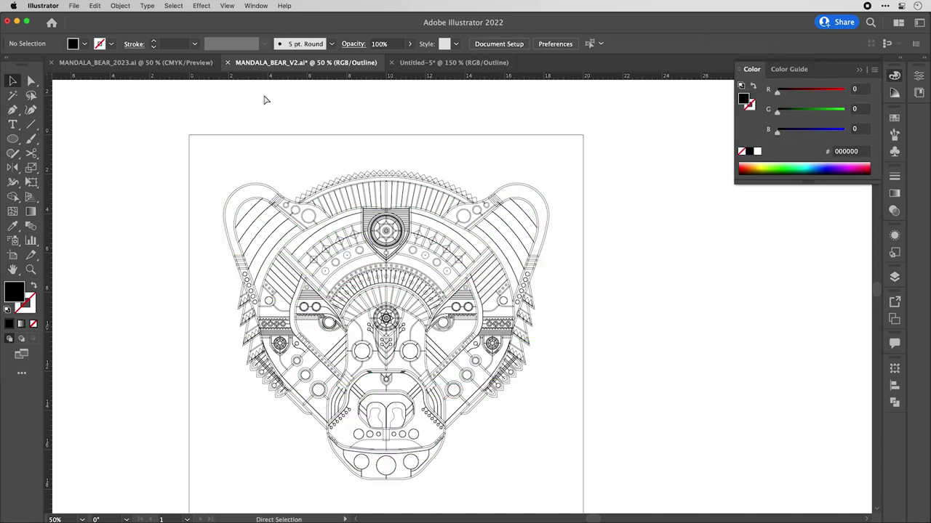
{"action": "key", "text": "super+y"}
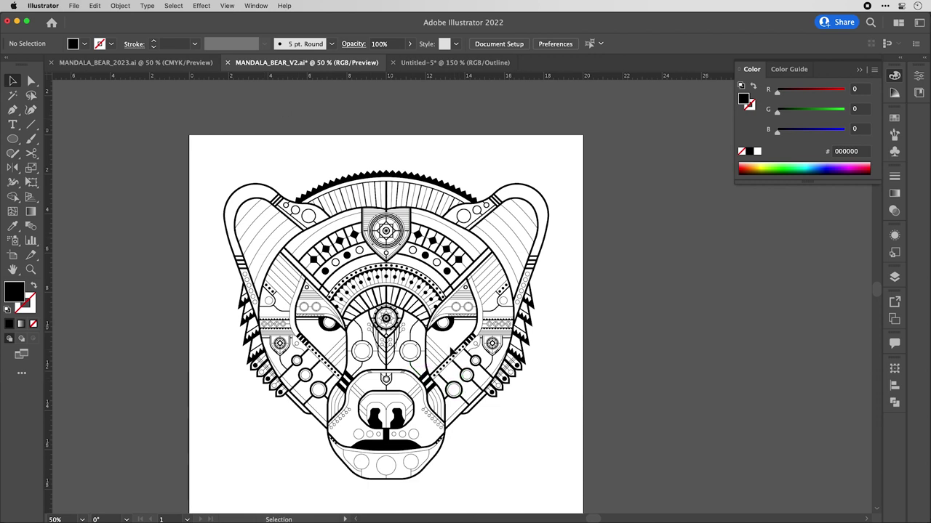
{"action": "scroll", "coordinate": [438, 325], "scroll_direction": "up", "scroll_amount": 2}
{"action": "scroll", "coordinate": [439, 325], "scroll_direction": "up", "scroll_amount": 3}
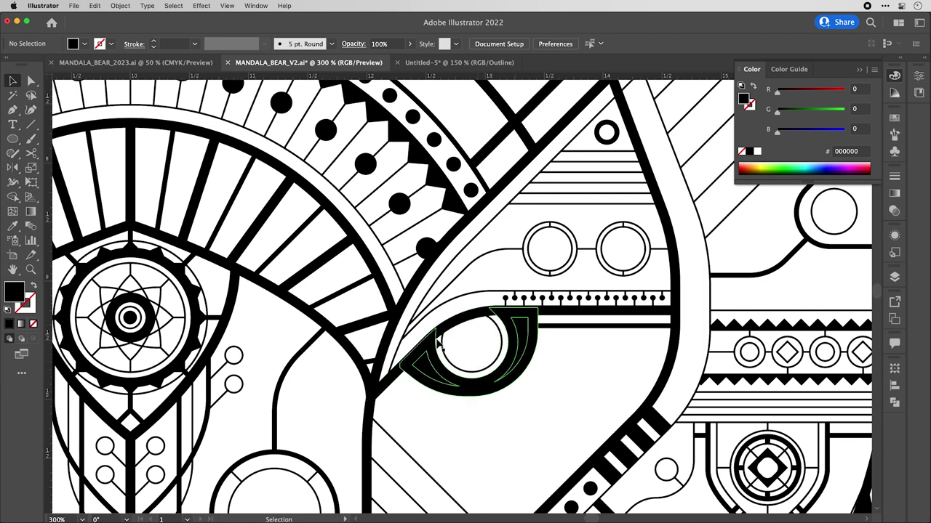
{"action": "scroll", "coordinate": [529, 442], "scroll_direction": "down", "scroll_amount": 3}
{"action": "scroll", "coordinate": [530, 442], "scroll_direction": "down", "scroll_amount": 3}
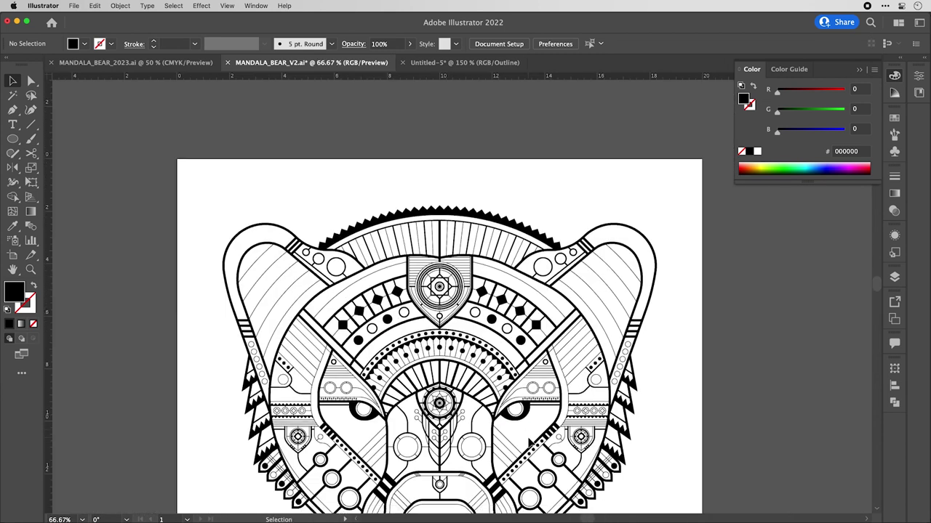
Select all the expanded bear shapes and merge them with Pathfinder Unite.
{"action": "key", "text": "super+a"}
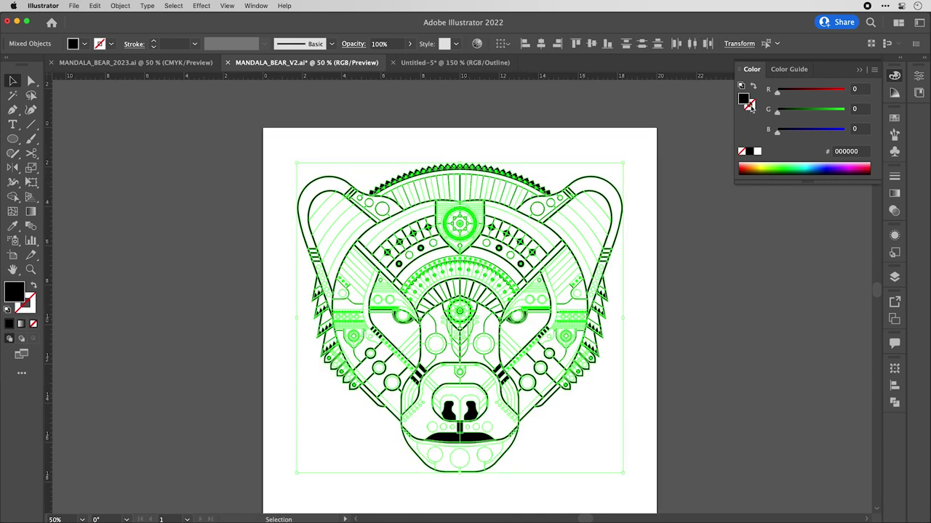
{"action": "left_click", "coordinate": [894, 402]}
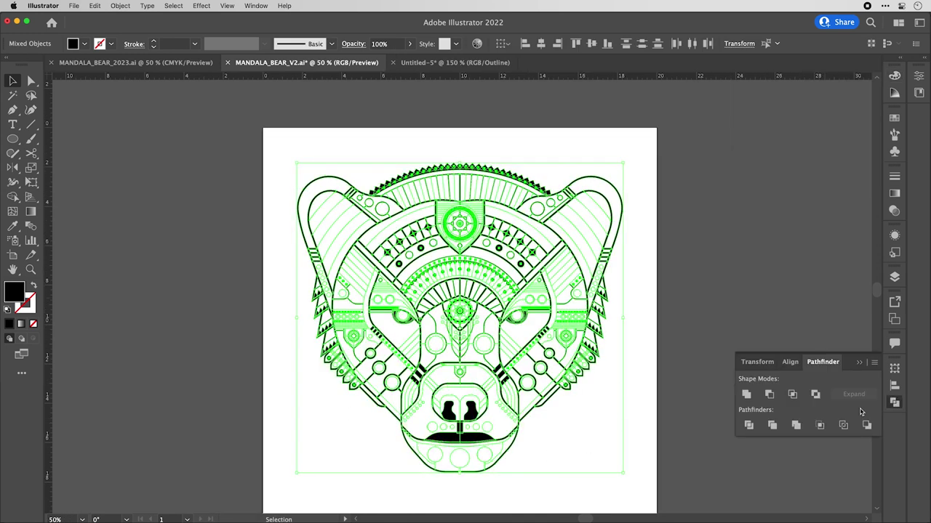
{"action": "left_click", "coordinate": [746, 395]}
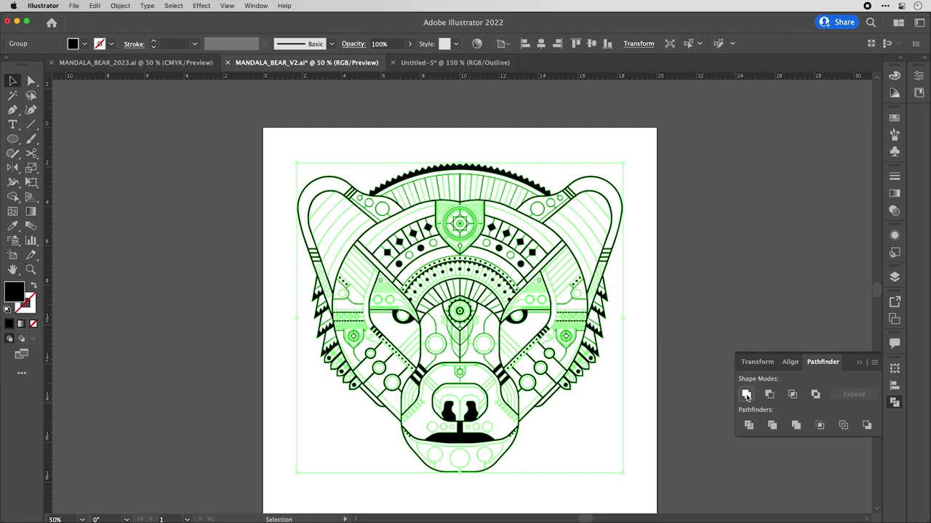
{"action": "left_click", "coordinate": [647, 397]}
Examine the united bear's merged paths from forehead to muzzle in outline view.
{"action": "key", "text": "super+y"}
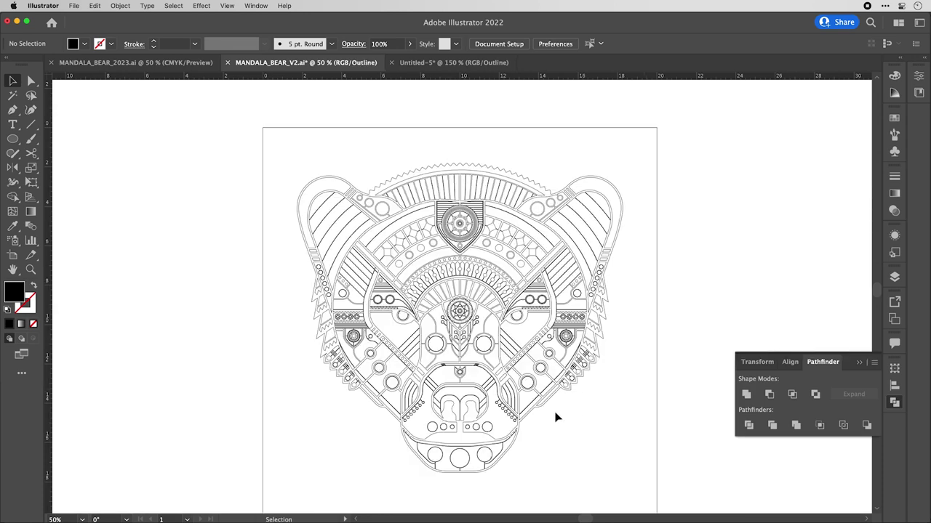
{"action": "scroll", "coordinate": [509, 419], "scroll_direction": "up", "scroll_amount": 2}
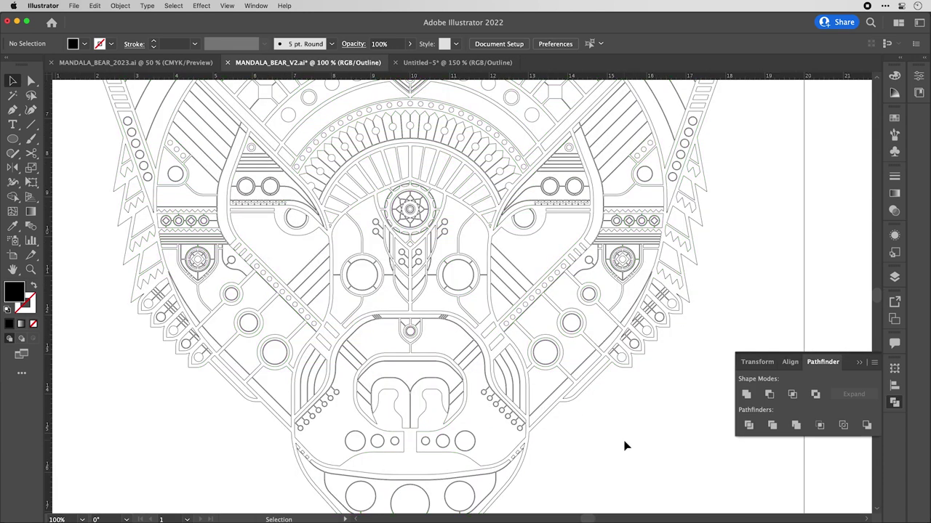
{"action": "scroll", "coordinate": [624, 445], "scroll_direction": "up", "scroll_amount": 5}
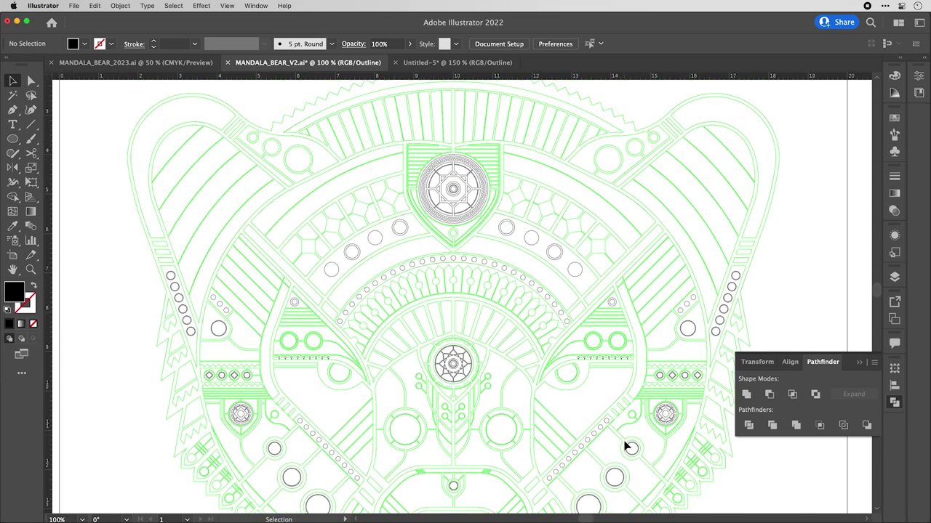
{"action": "scroll", "coordinate": [624, 445], "scroll_direction": "up", "scroll_amount": 1}
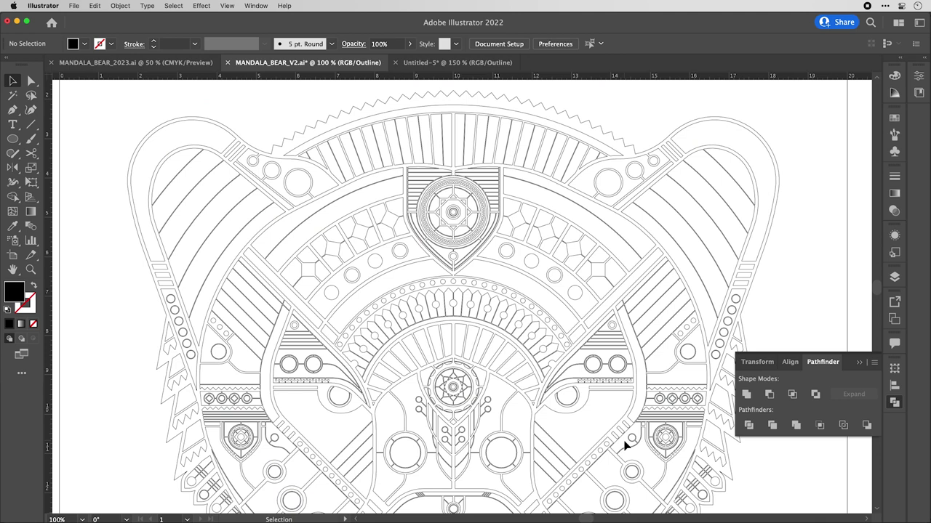
{"action": "scroll", "coordinate": [624, 445], "scroll_direction": "down", "scroll_amount": 1}
{"action": "scroll", "coordinate": [623, 446], "scroll_direction": "down", "scroll_amount": 5}
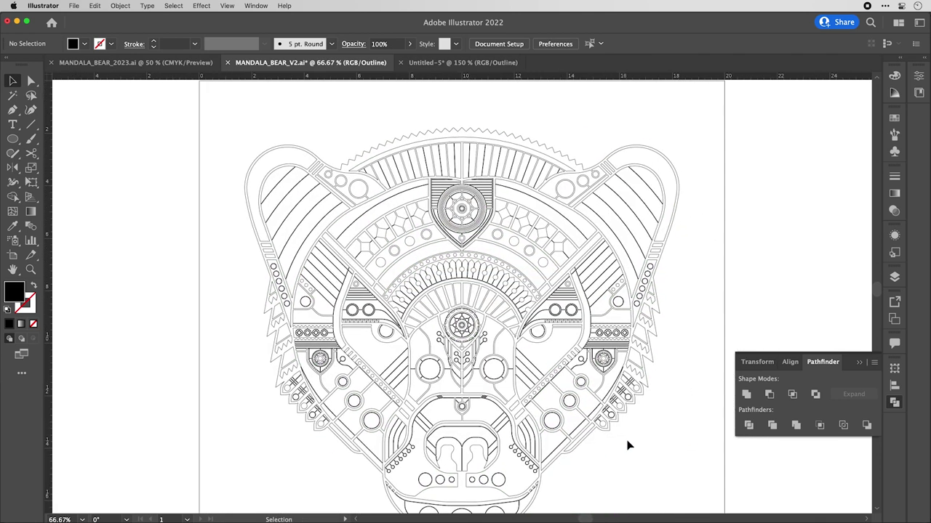
{"action": "scroll", "coordinate": [640, 446], "scroll_direction": "down", "scroll_amount": 1}
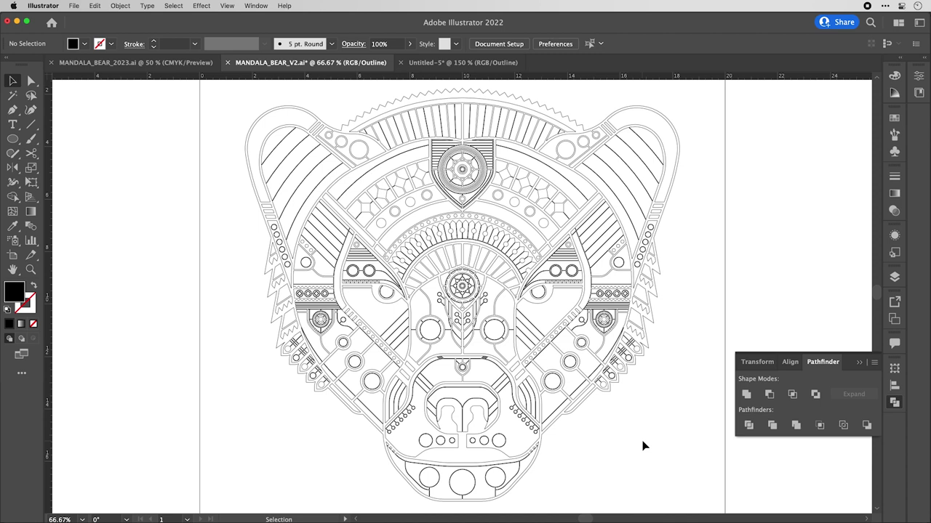
Return to preview view and look over the whole united bear on its artboard.
{"action": "key", "text": "a"}
{"action": "key", "text": "super+y"}
{"action": "key", "text": "v"}
{"action": "scroll", "coordinate": [526, 438], "scroll_direction": "down", "scroll_amount": 3}
{"action": "scroll", "coordinate": [526, 438], "scroll_direction": "up", "scroll_amount": 3}
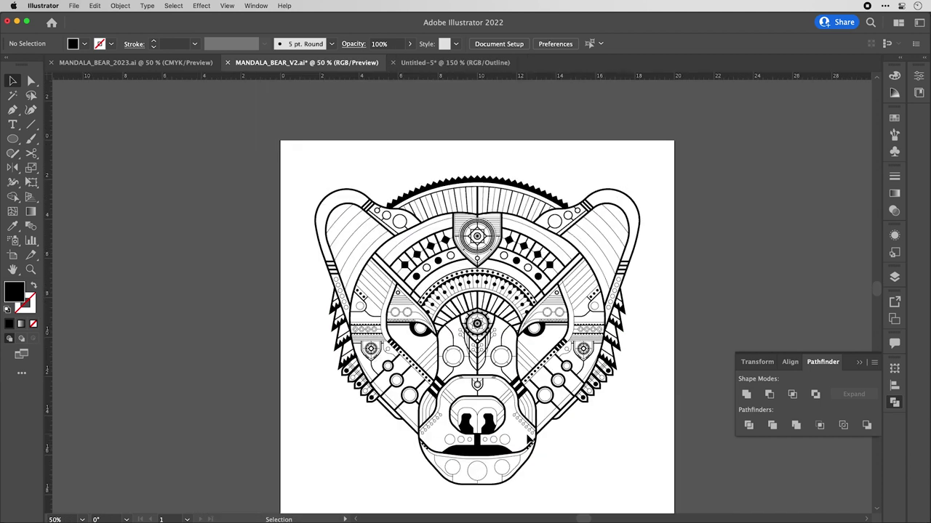
{"action": "scroll", "coordinate": [529, 440], "scroll_direction": "down", "scroll_amount": 2}
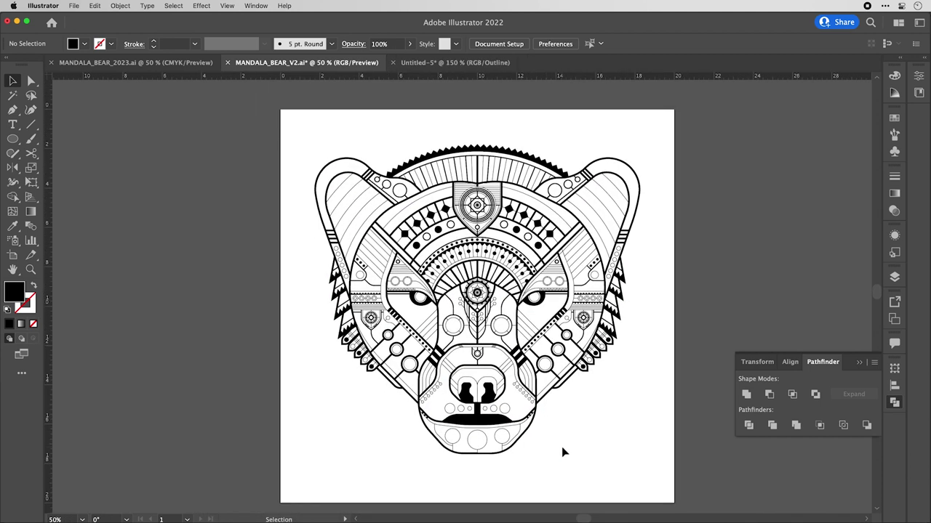